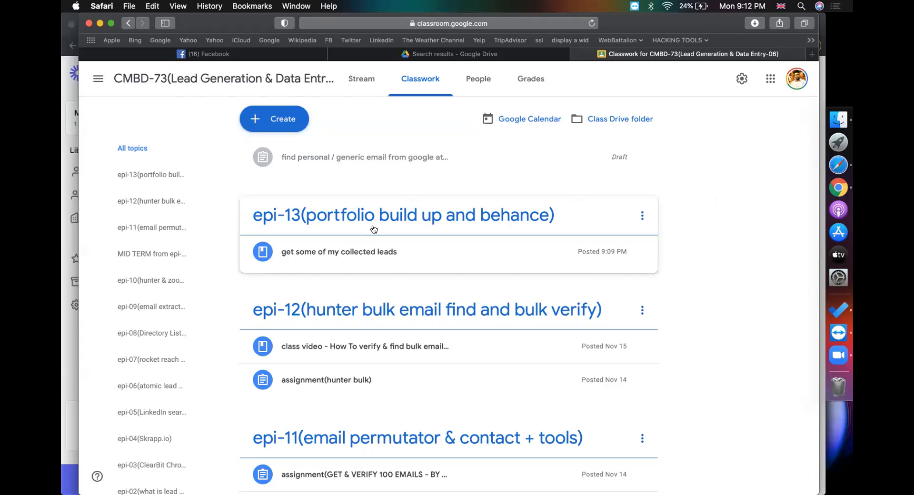
Expand the 'get some of my collected leads' material and open its attached lead files Drive folder
click(359, 256)
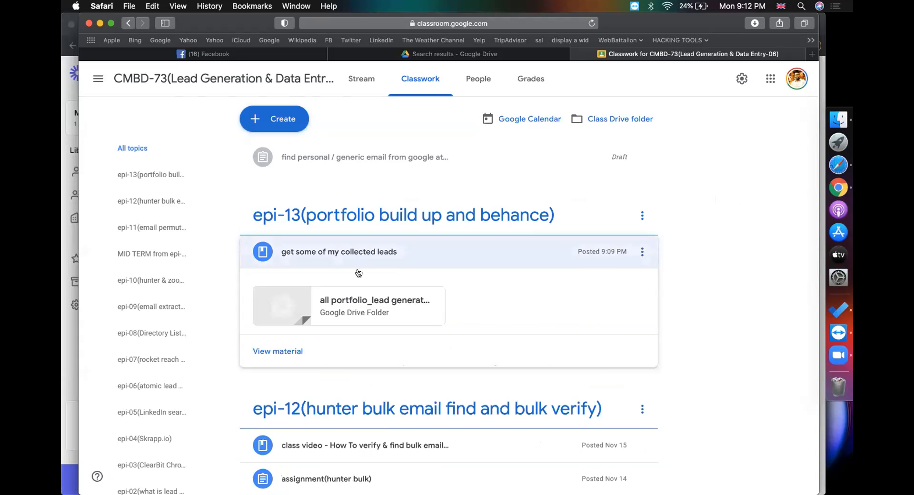
click(355, 303)
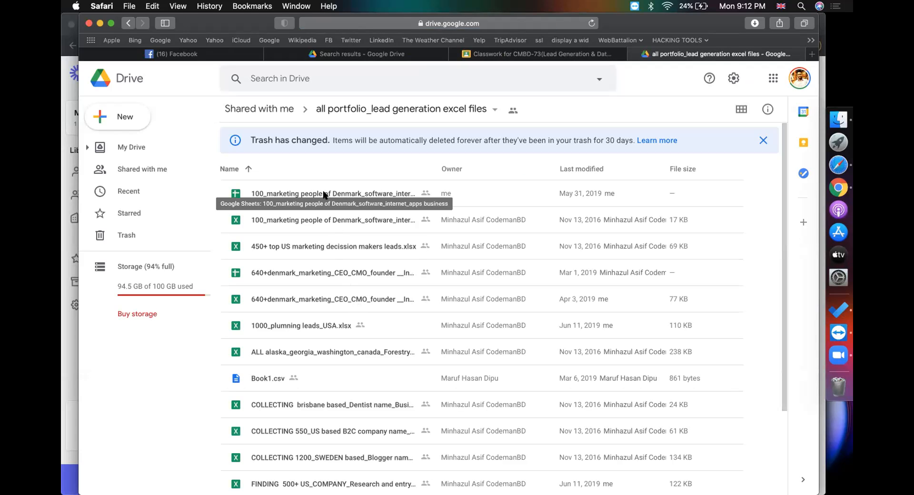
click(292, 247)
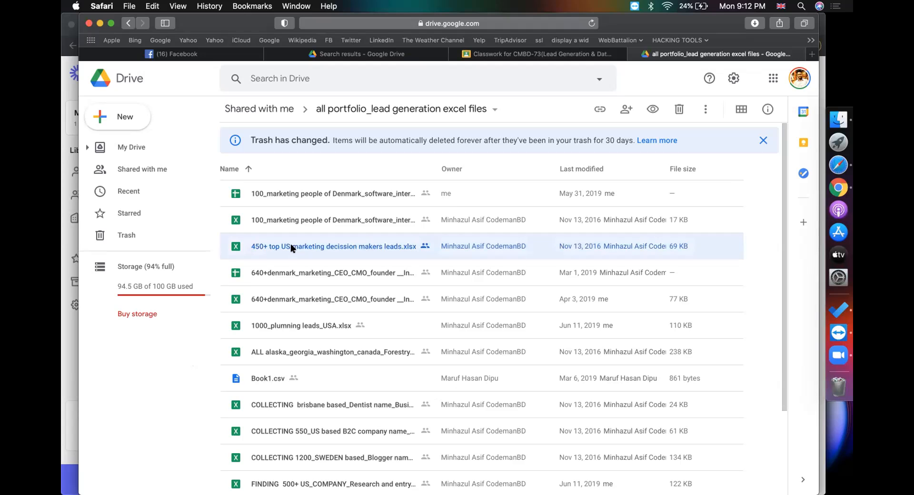
click(300, 273)
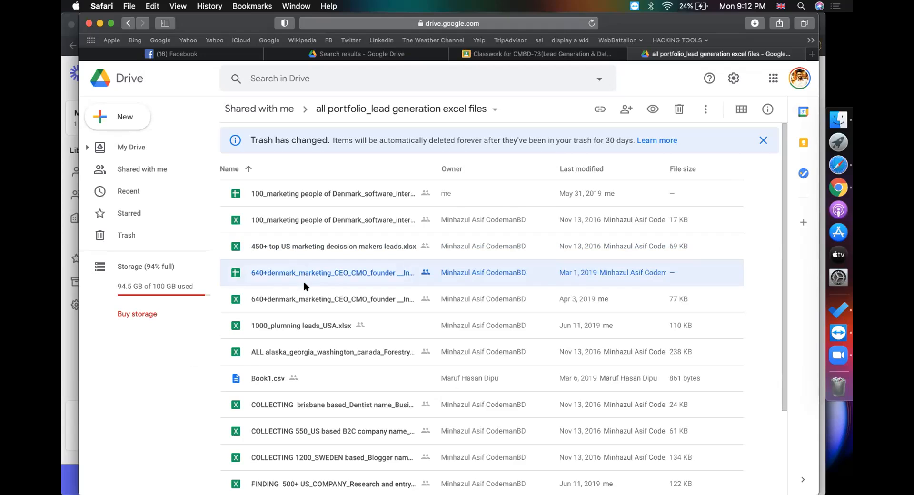
scroll(304, 285, down, 1)
click(303, 299)
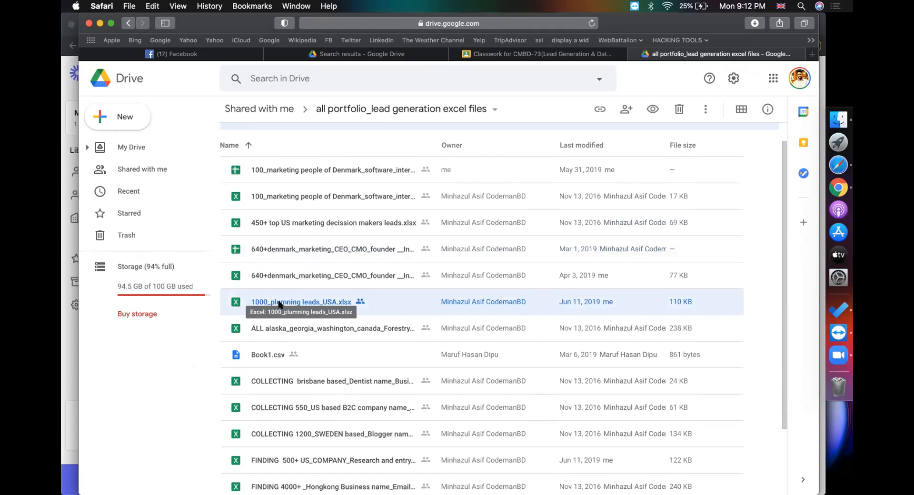
scroll(321, 282, down, 2)
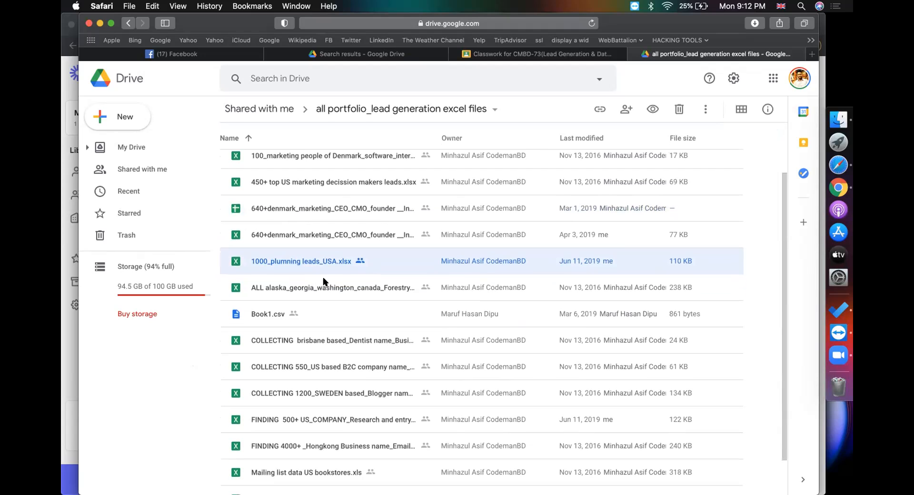
scroll(312, 296, down, 2)
scroll(309, 357, down, 1)
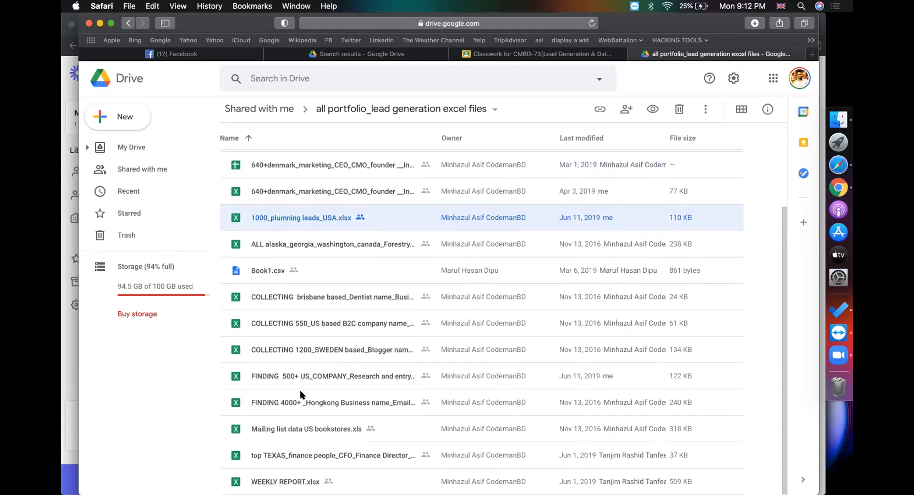
click(300, 402)
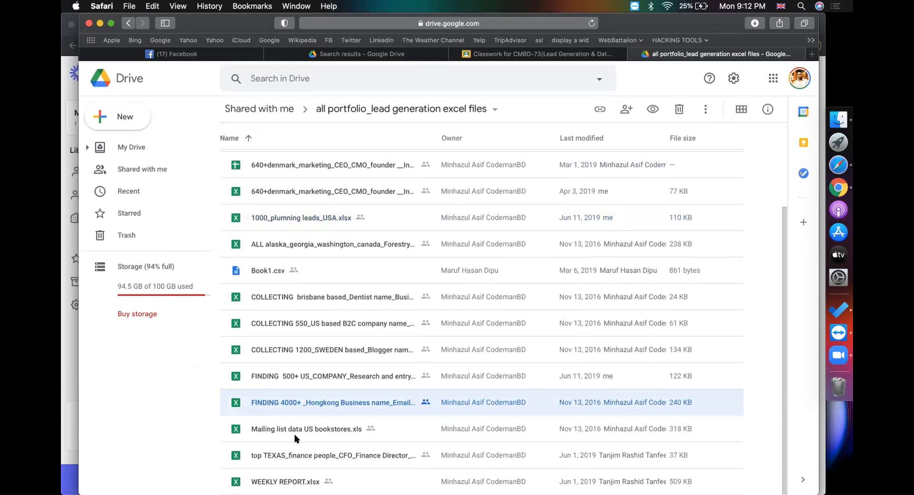
click(296, 452)
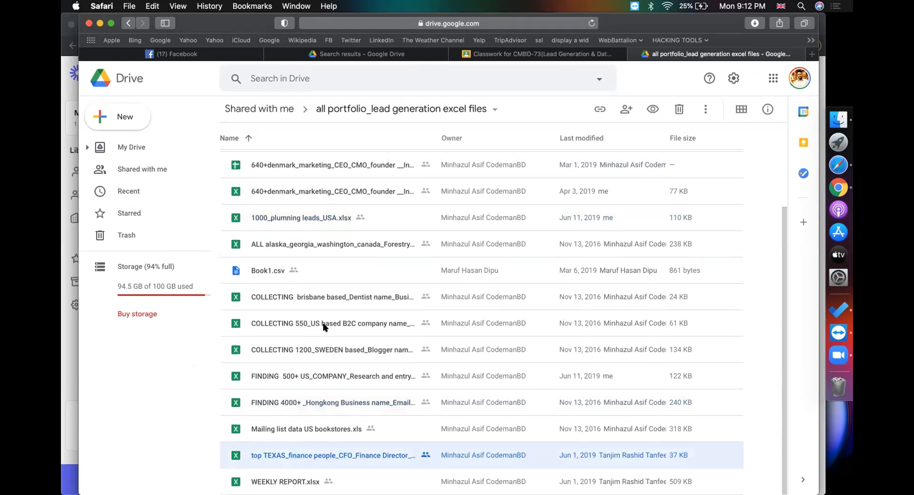
key(Delete)
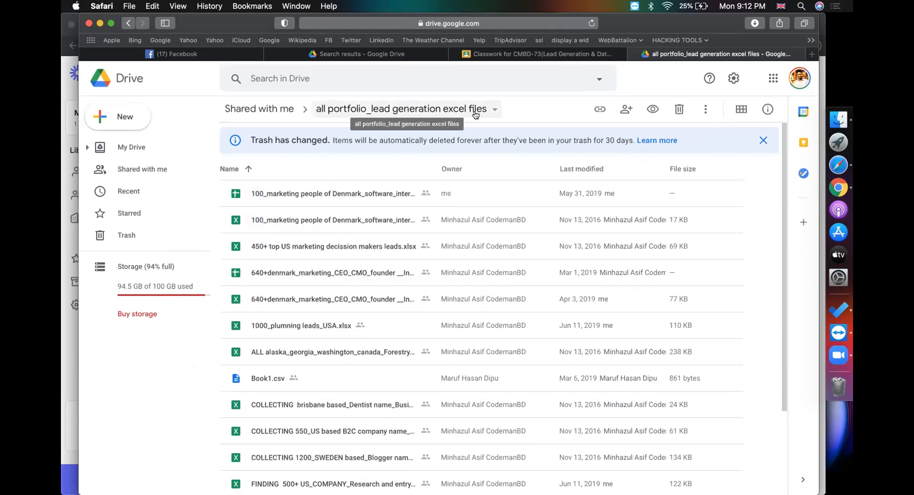
click(514, 25)
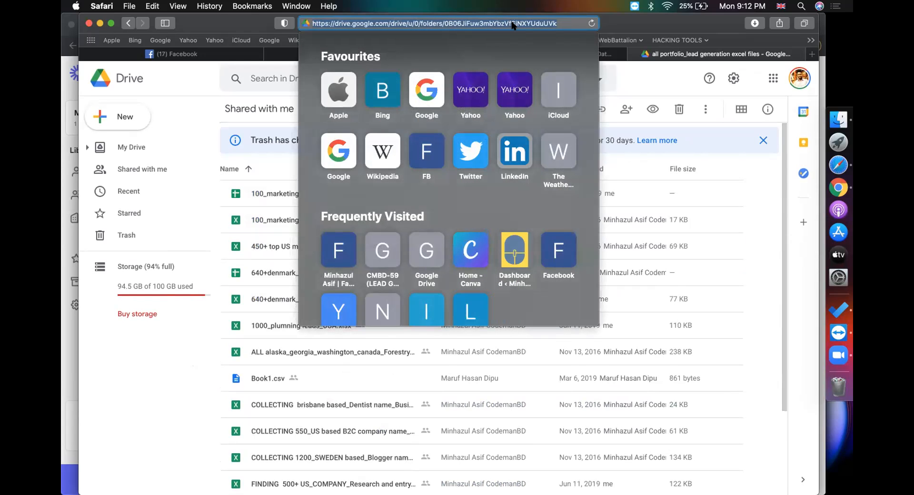
click(161, 380)
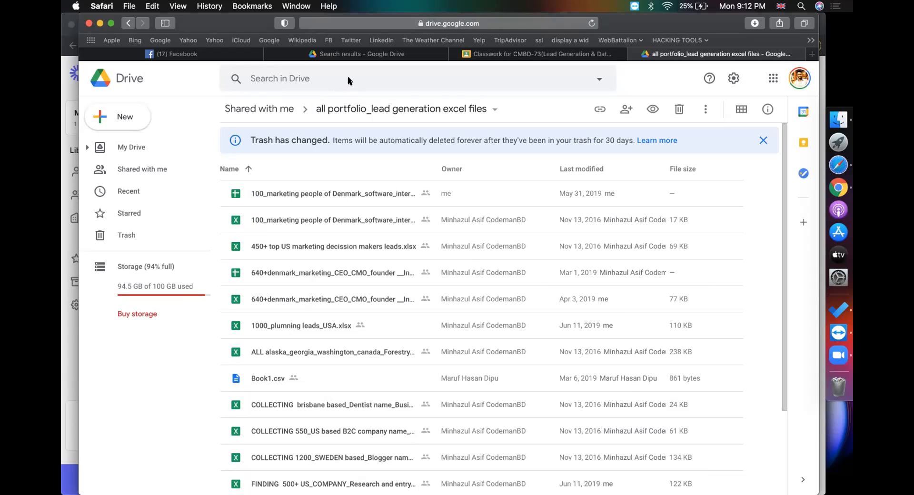
click(443, 111)
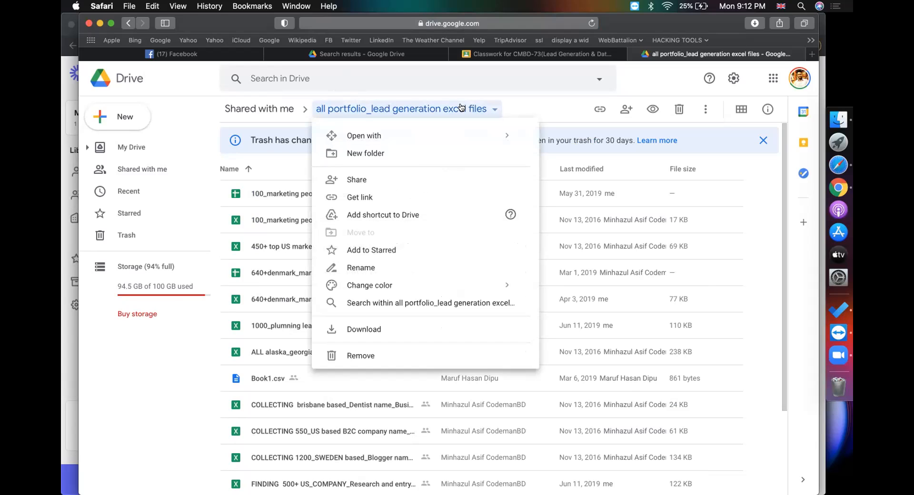
click(200, 351)
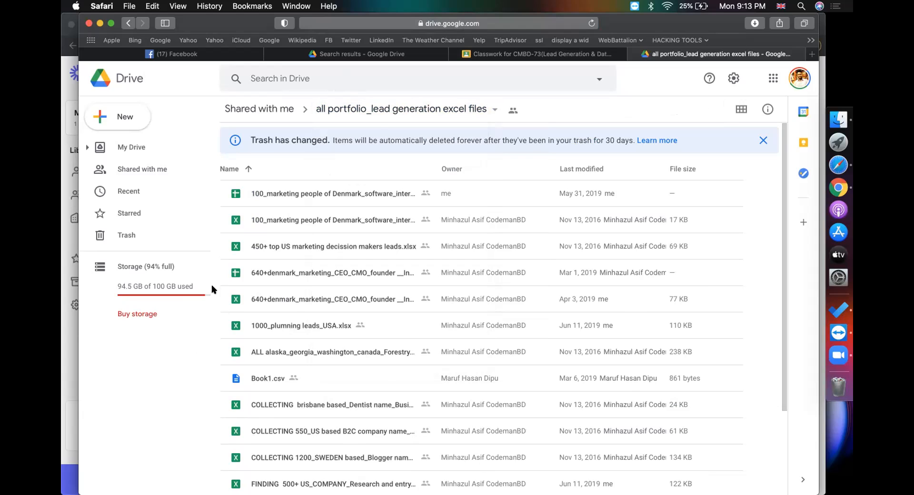
click(537, 54)
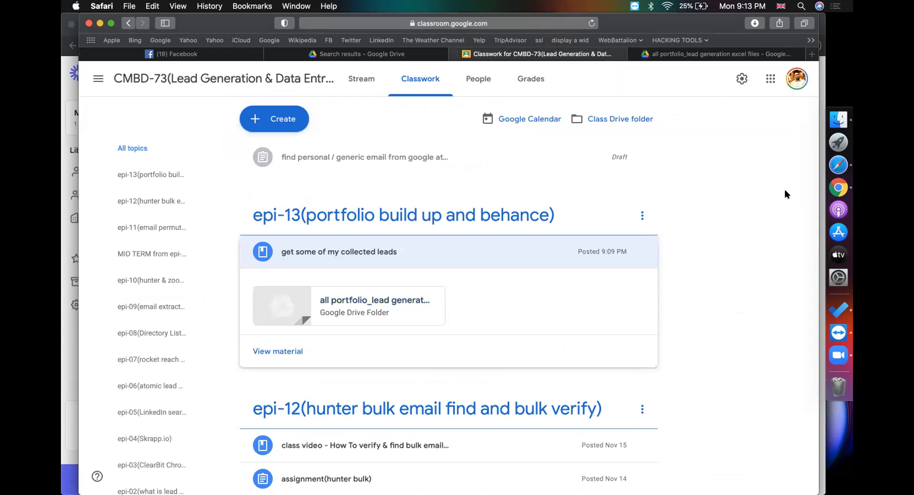
scroll(725, 223, down, 5)
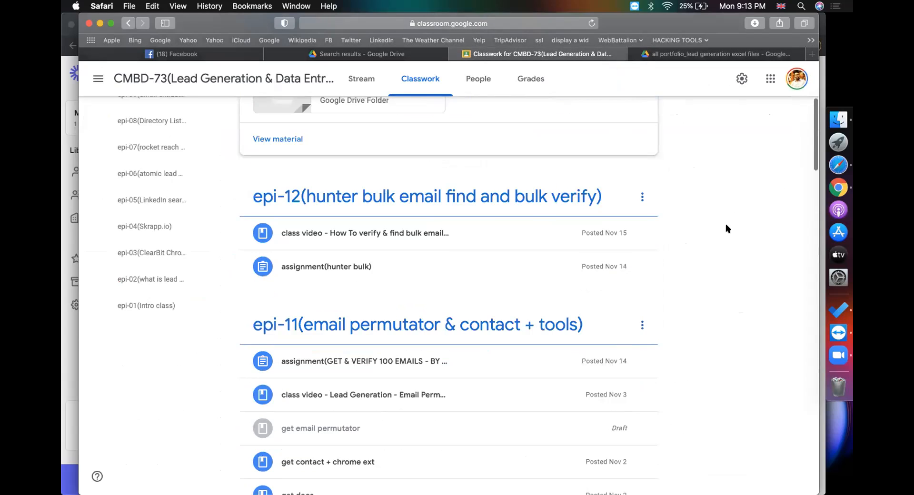
scroll(725, 223, up, 5)
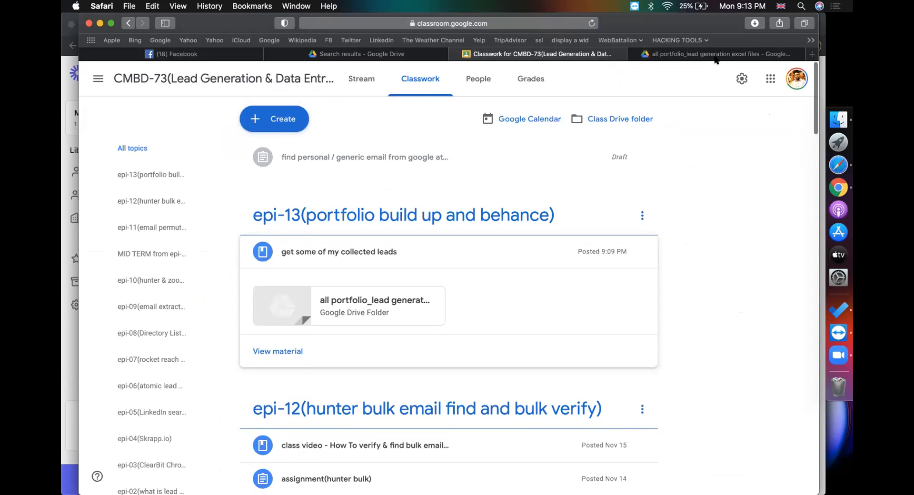
click(716, 56)
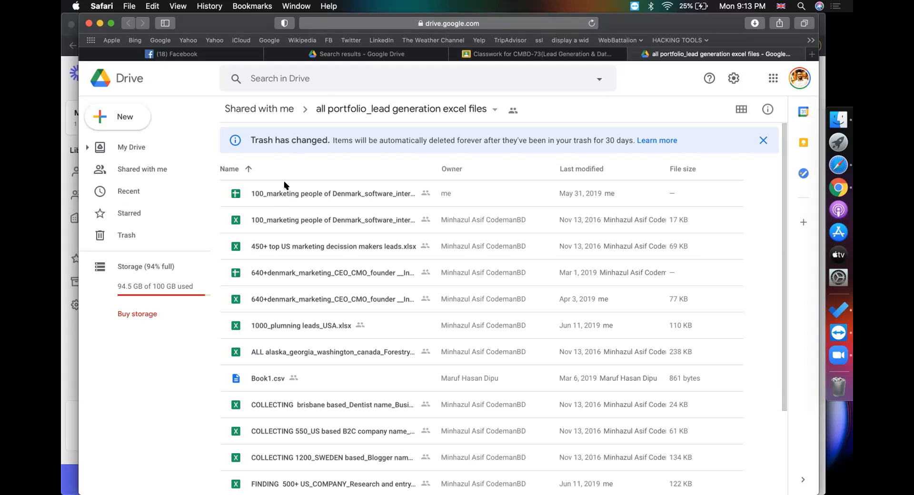
Open the 100_marketing people of Denmark spreadsheet and inspect its column C and company cells
double_click(295, 188)
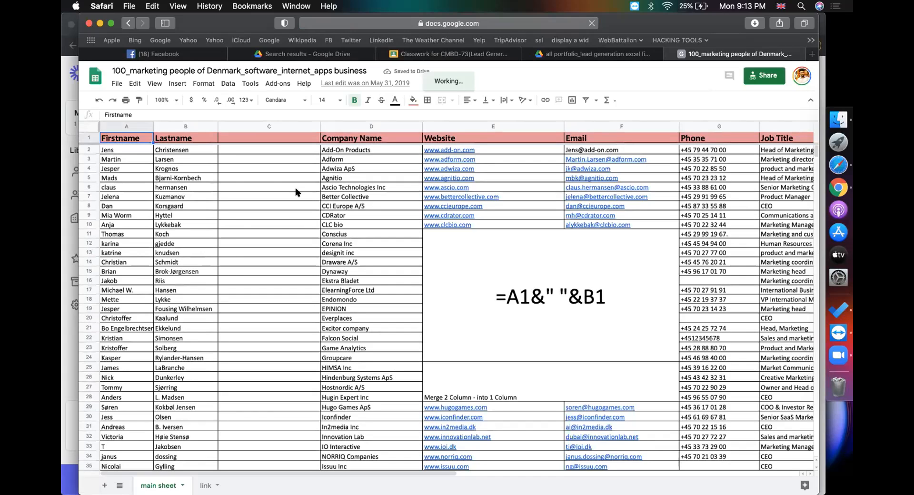
click(296, 188)
click(295, 226)
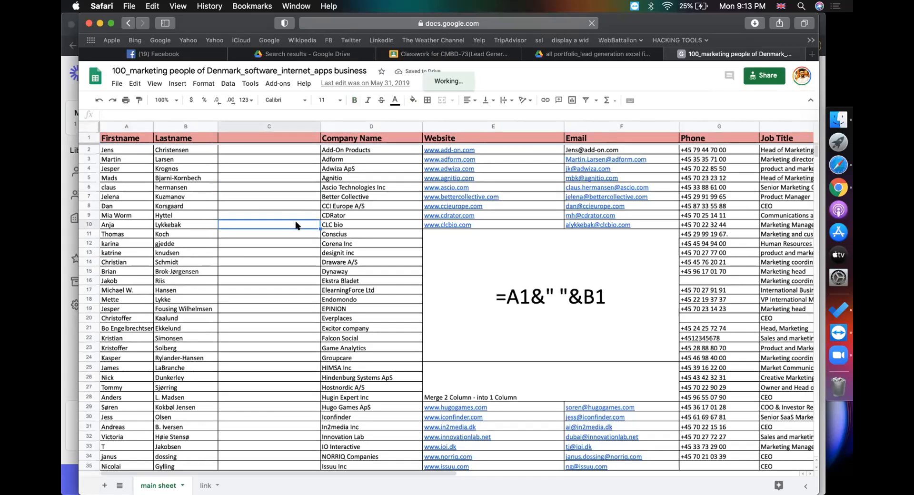
click(351, 190)
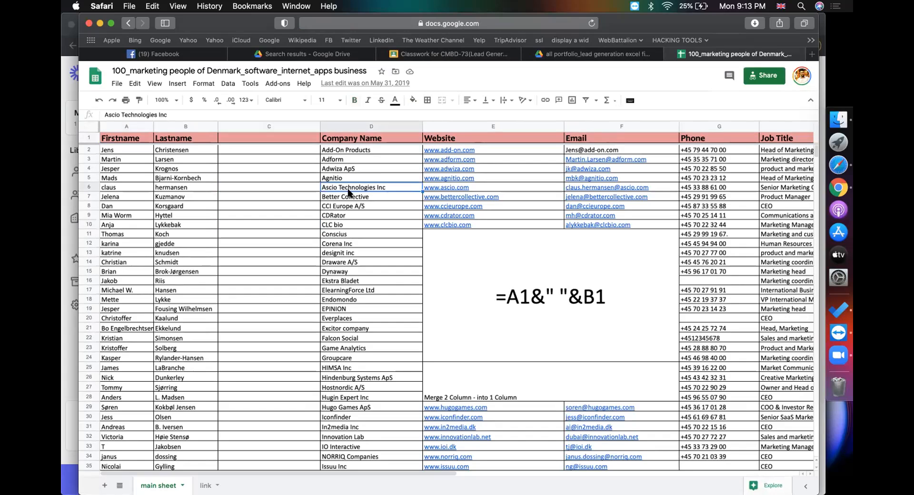
Close the Denmark sheet and preview 450+ top US marketing decission makers leads.xlsx in the folder
click(566, 54)
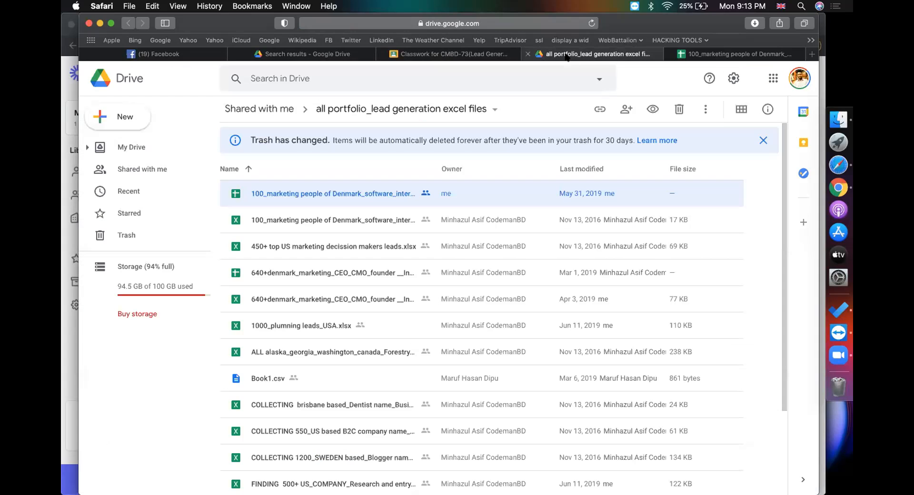
click(492, 109)
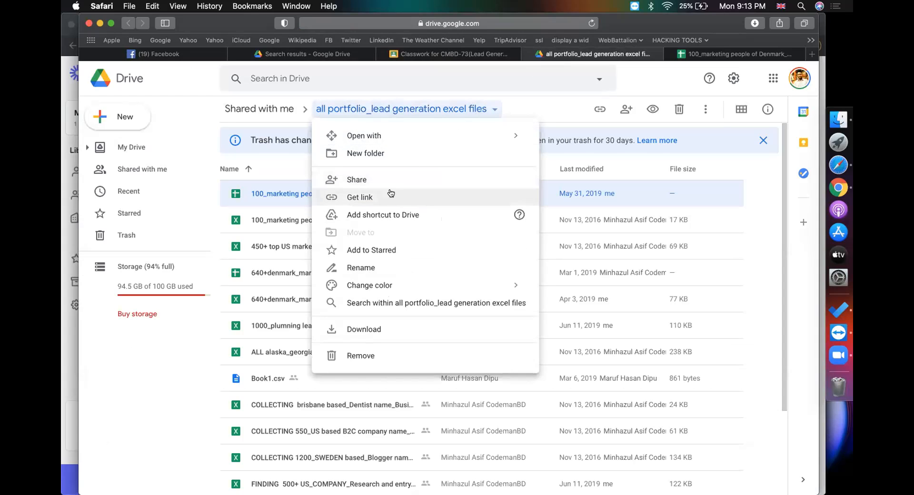
click(141, 355)
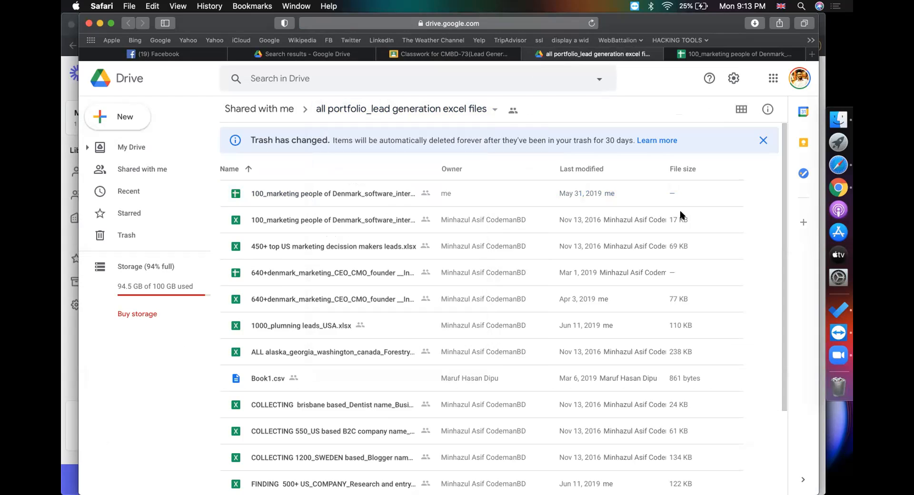
click(720, 56)
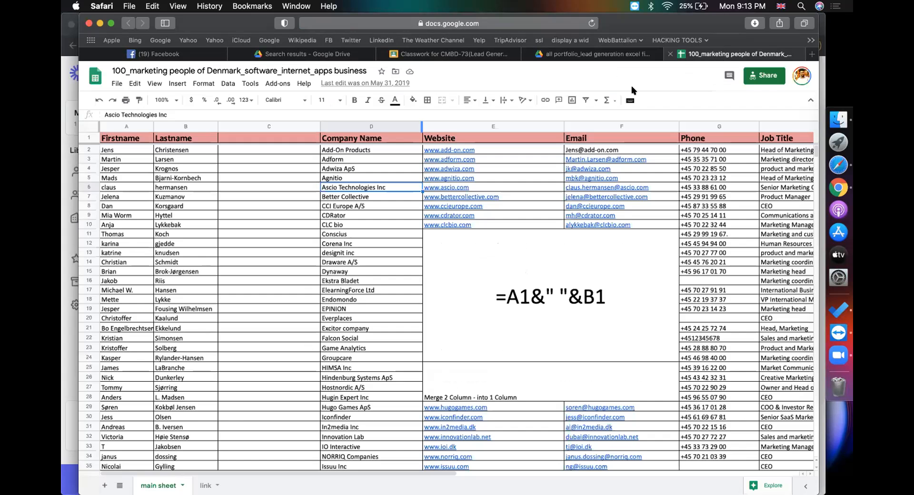
click(671, 52)
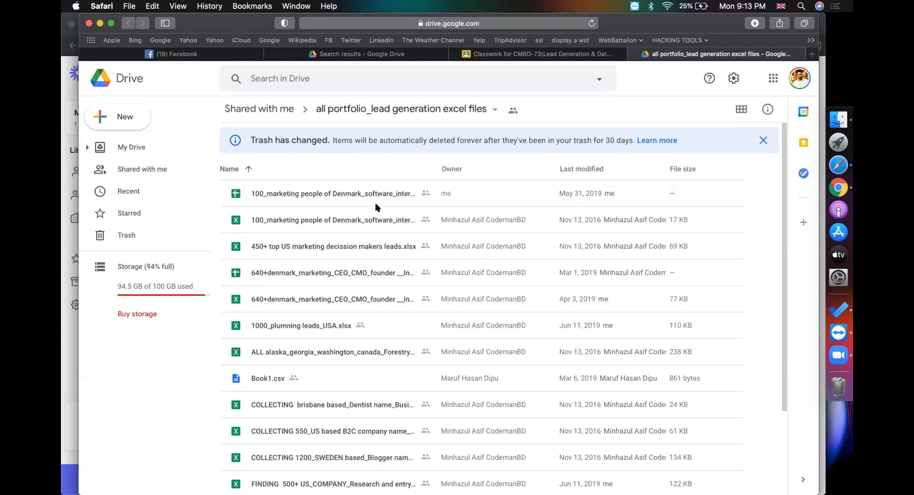
double_click(329, 249)
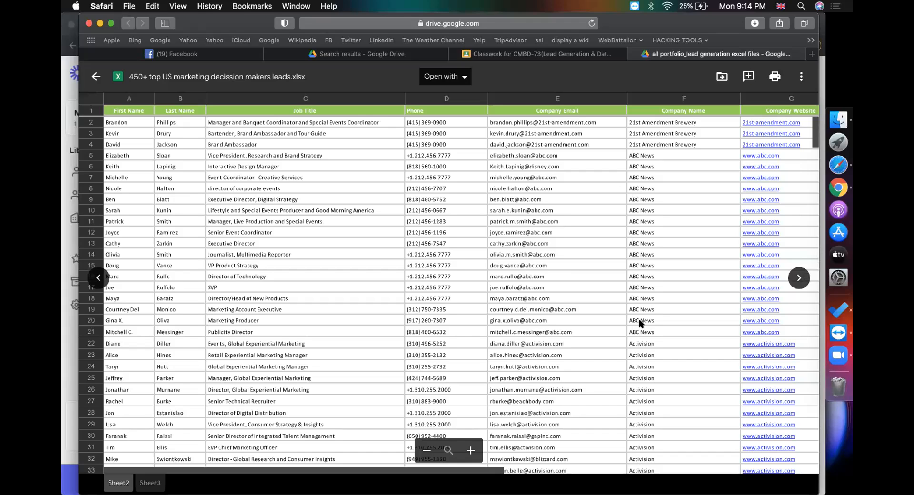
click(512, 403)
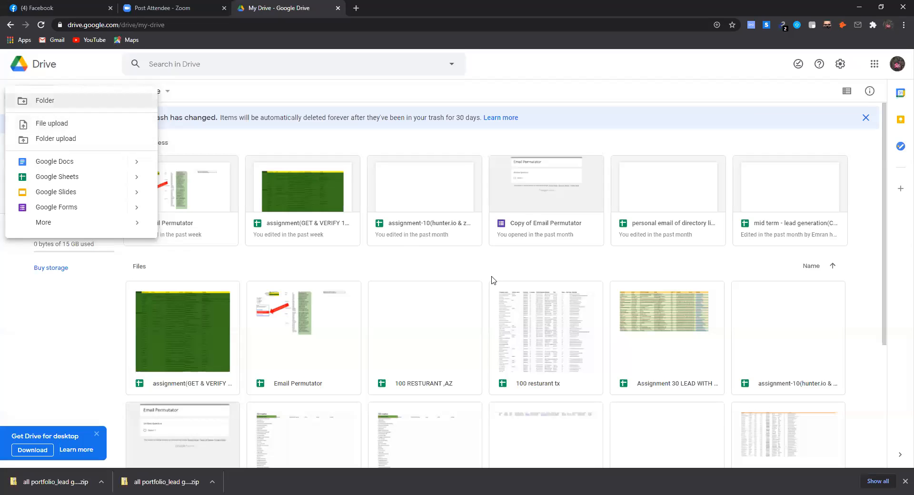
Use Folder upload to pick 'all portfolio_lead generation excel files' from Downloads
key(Return)
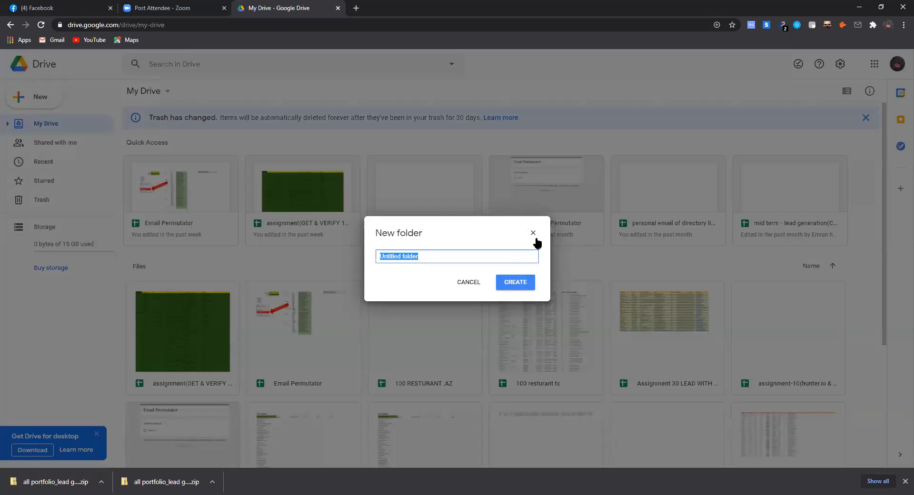
click(34, 102)
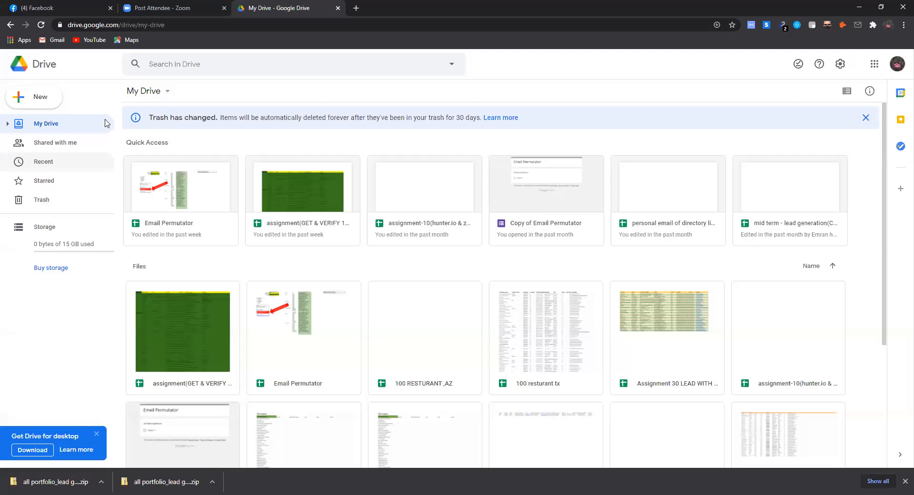
click(35, 97)
click(56, 141)
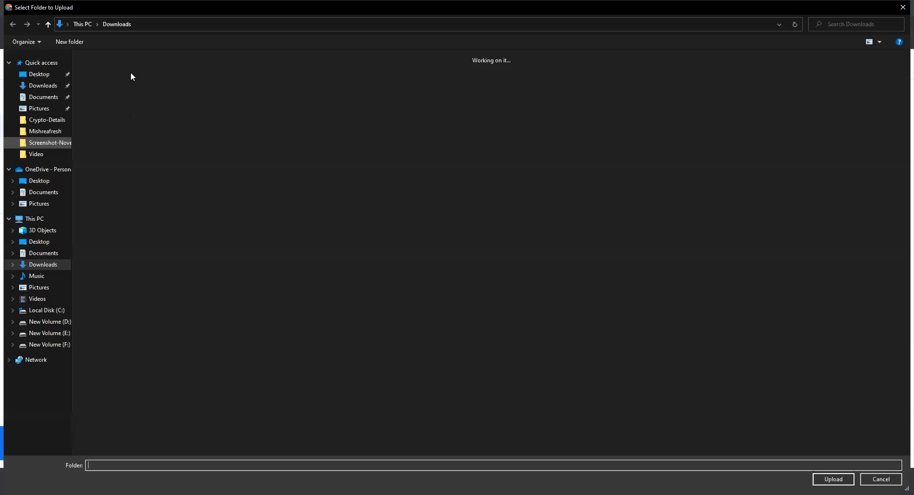
click(820, 480)
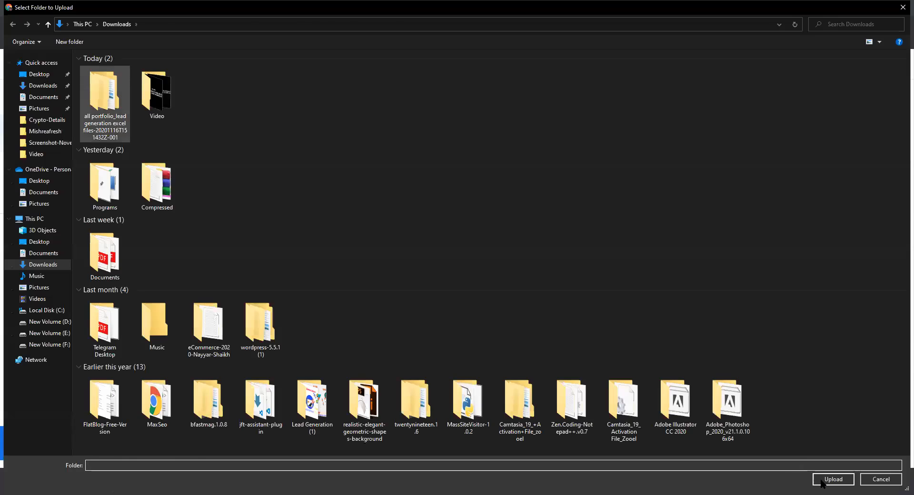
click(821, 480)
click(821, 481)
click(821, 480)
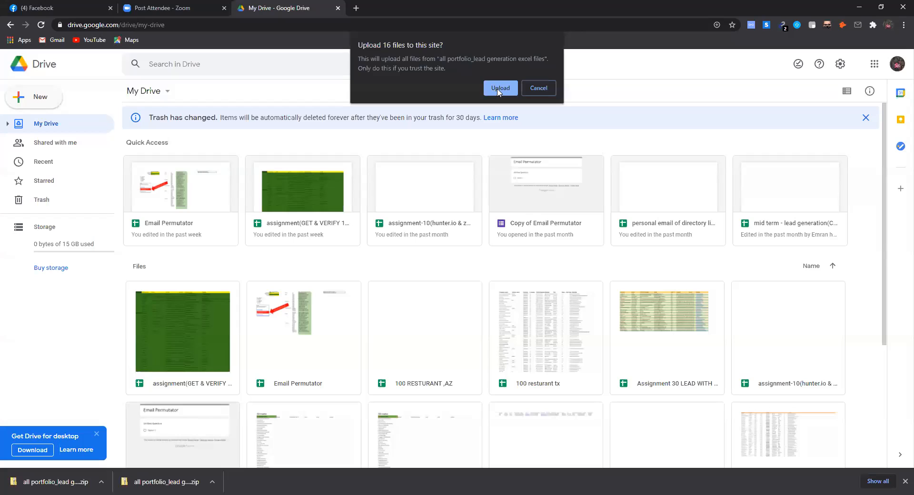
Upload all 16 lead generation files to My Drive, retrying the failed Brisbane dentist file
click(497, 91)
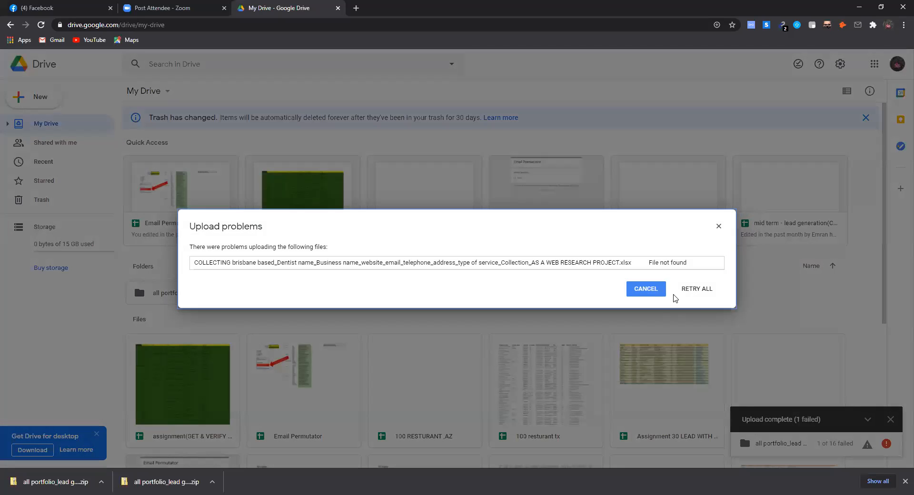
click(696, 289)
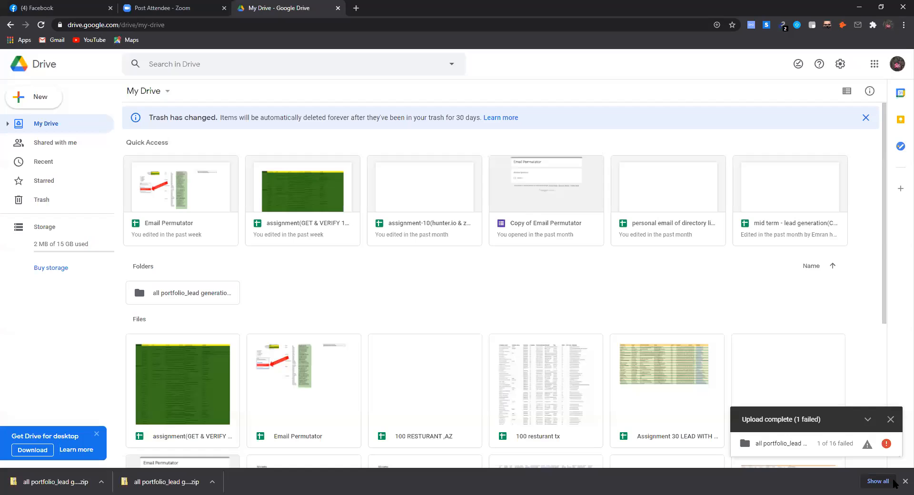
mouse_move(868, 445)
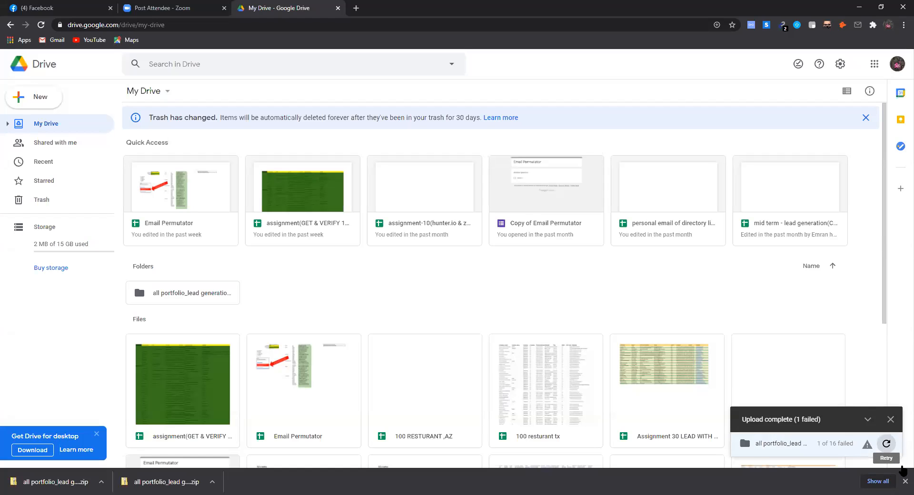
click(868, 446)
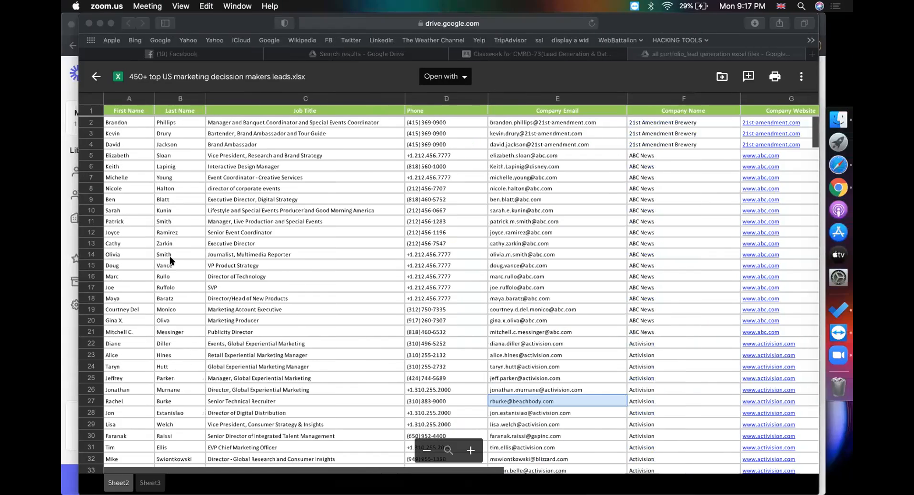
Return from Classwork to the lead files folder listing with the 450+ leads file deselected
click(146, 237)
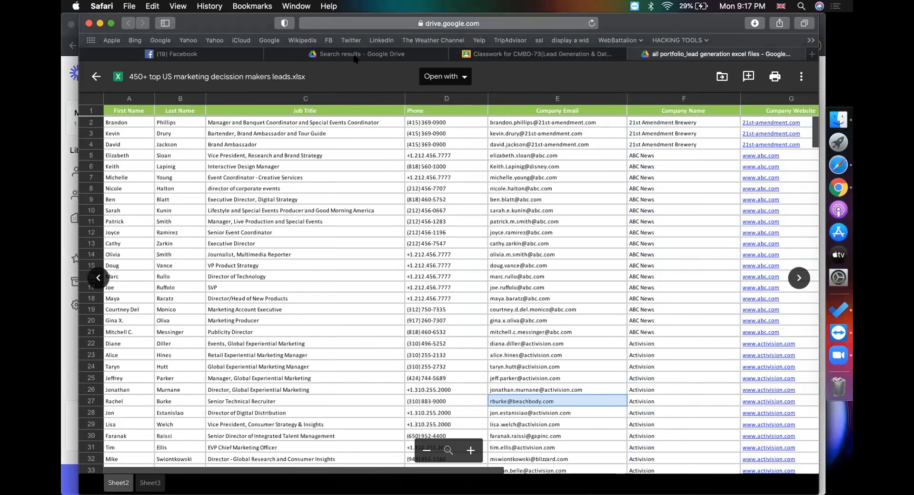
click(543, 55)
click(680, 55)
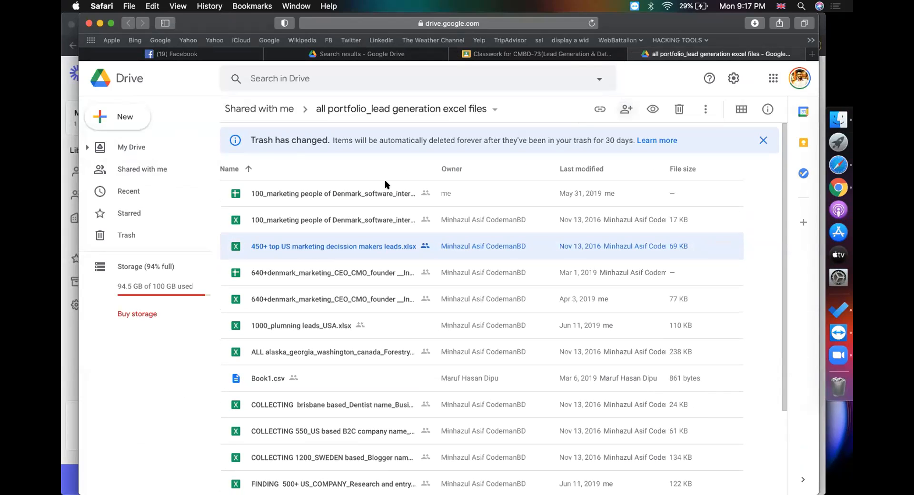
click(173, 387)
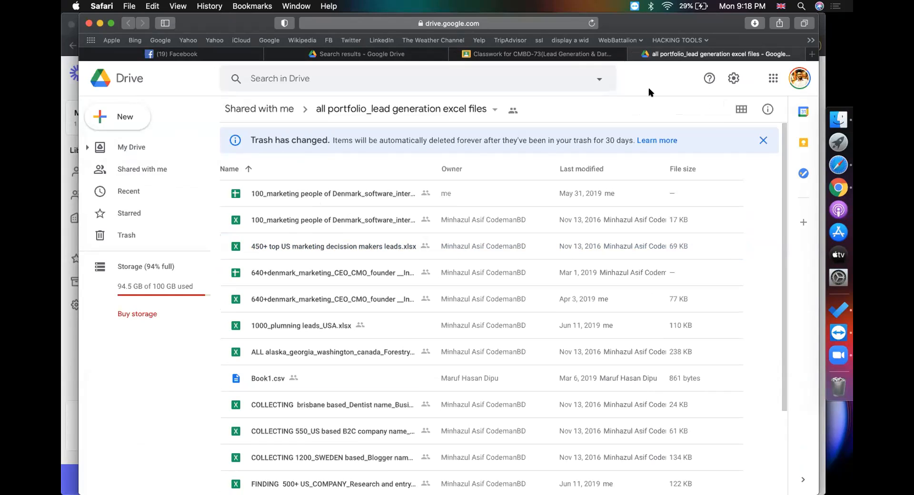
Create a new folder named 'Tools SnaP' in the lead generation folder, then switch to Chrome
click(128, 124)
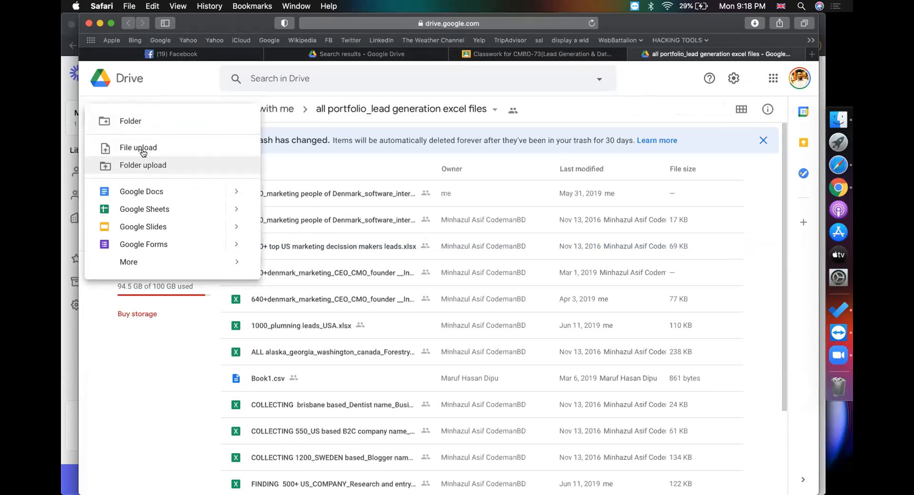
click(452, 108)
click(433, 109)
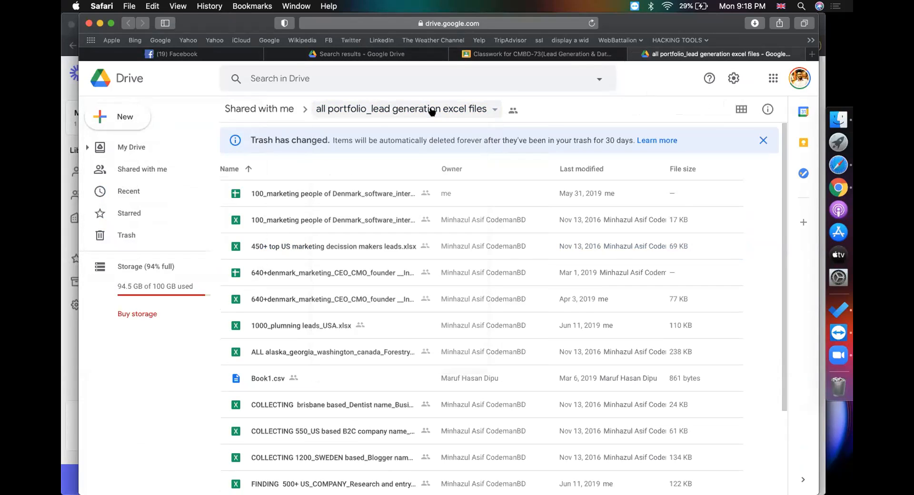
click(124, 117)
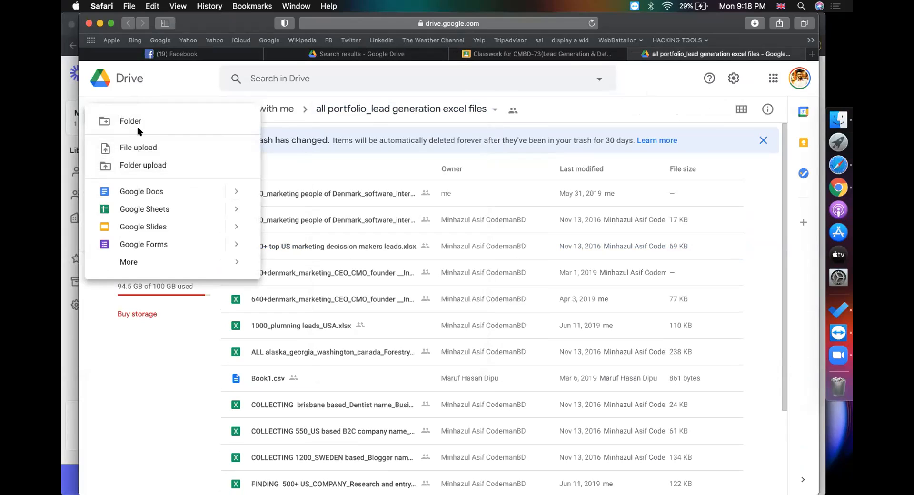
click(148, 122)
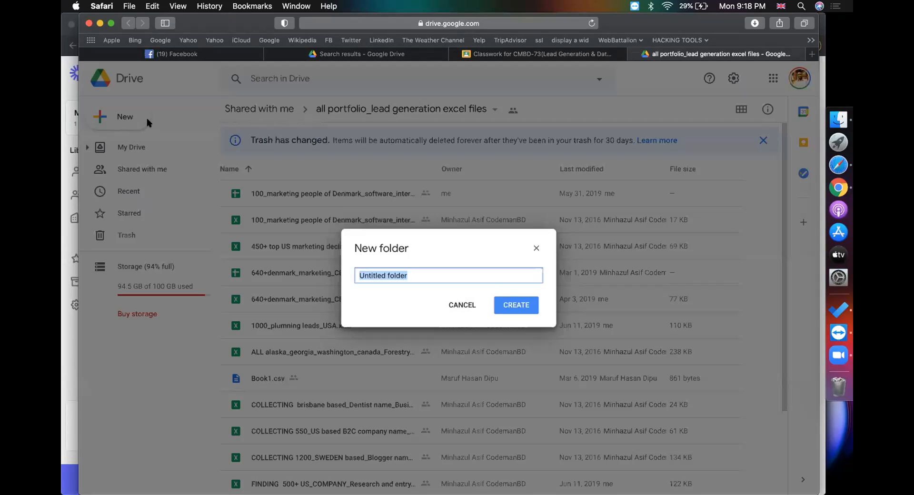
text(To)
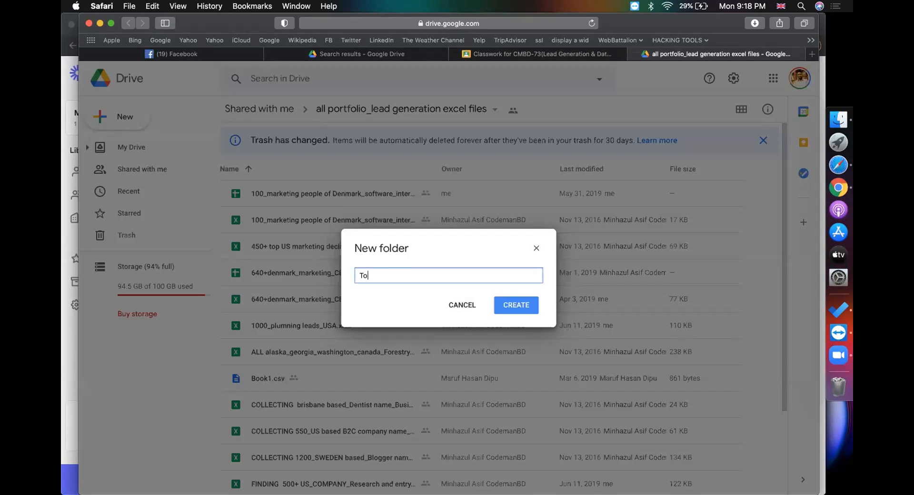
text(lls SnaP)
key(Return)
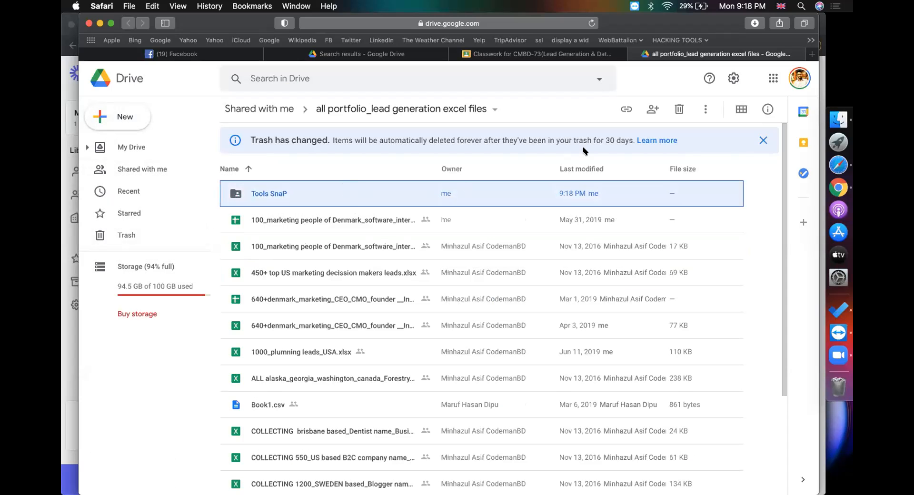
click(841, 195)
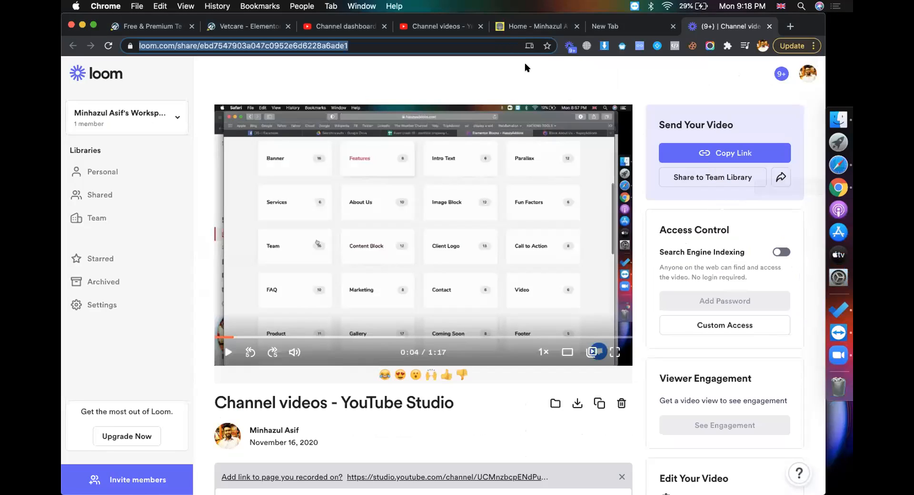
Close the Loom page and go to Gmail by typing 'gm' in the address bar
click(770, 26)
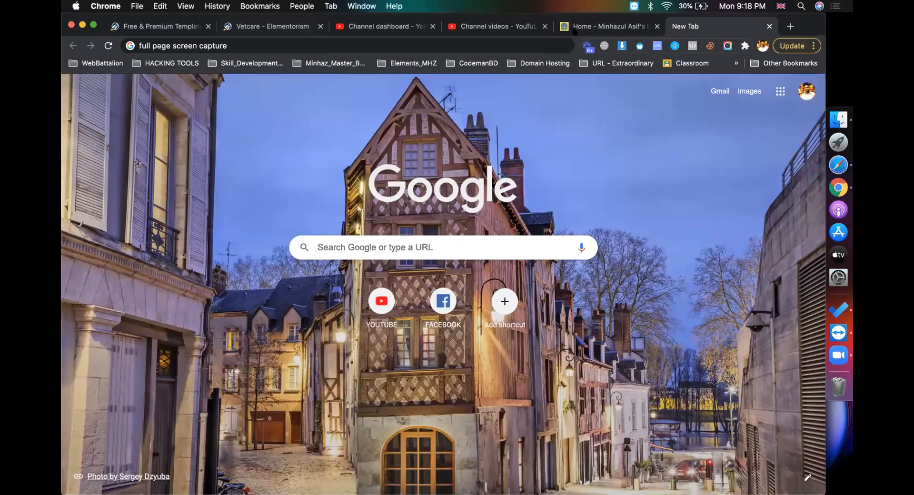
click(452, 38)
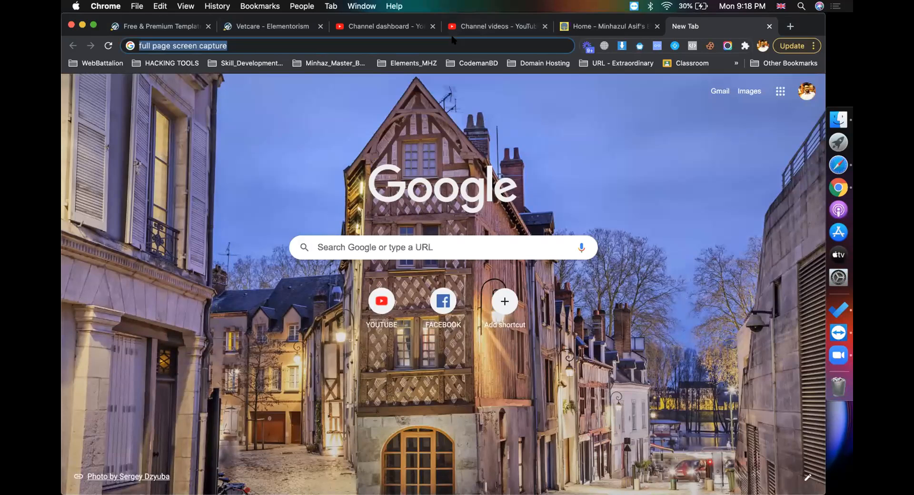
text(gm)
key(Return)
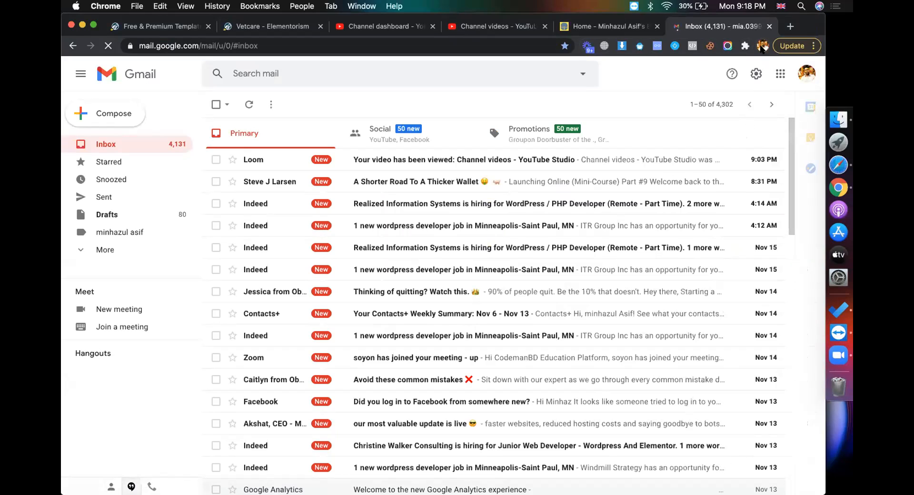
In Hunter.io's Find emails, pick Travelers and open a marketing executive's contact card
click(762, 45)
click(763, 47)
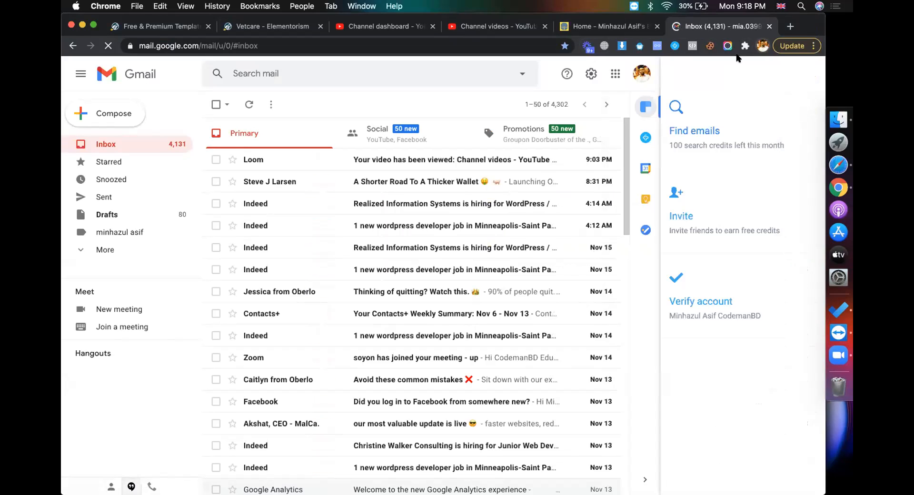
click(679, 122)
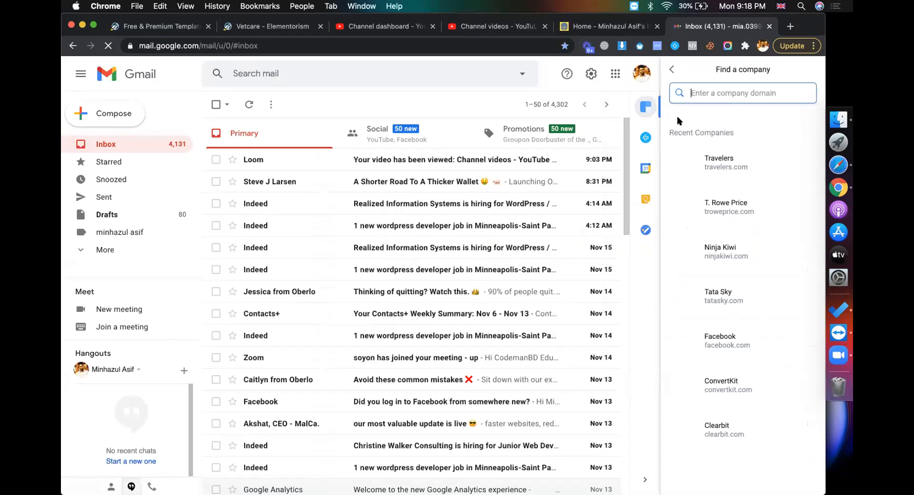
click(707, 162)
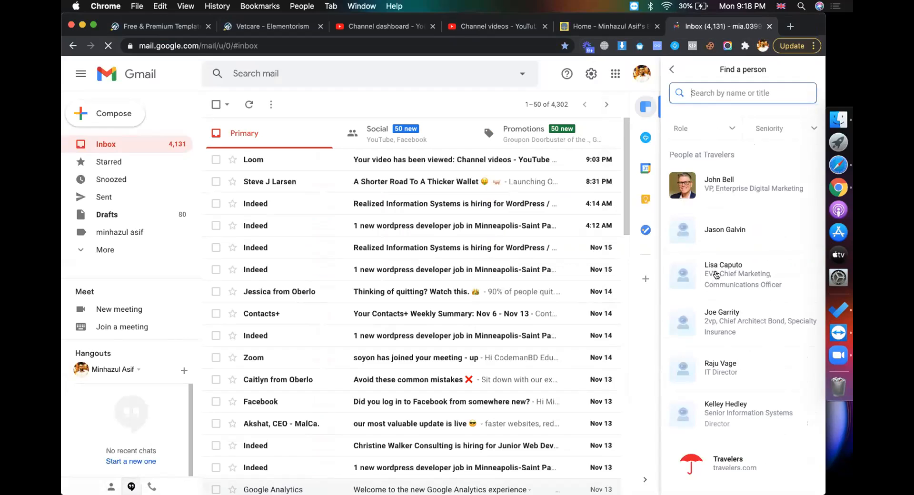
click(717, 274)
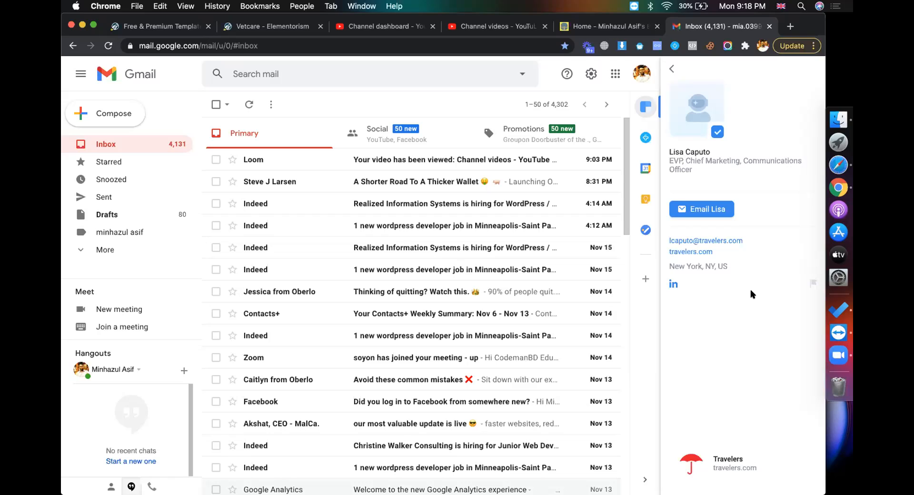
Capture a resized region of Gmail and the Travelers contact card with Cmd+Shift+5, then open Markup
key(super+shift+5)
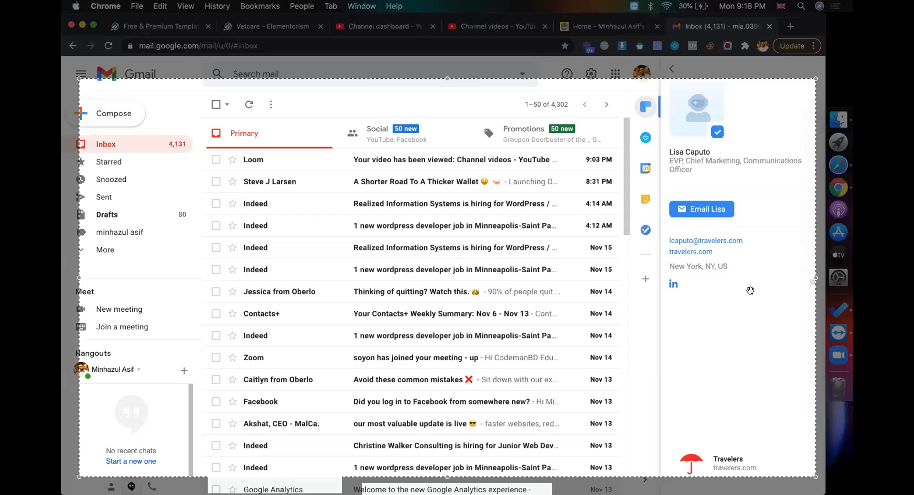
drag(667, 274, 675, 252)
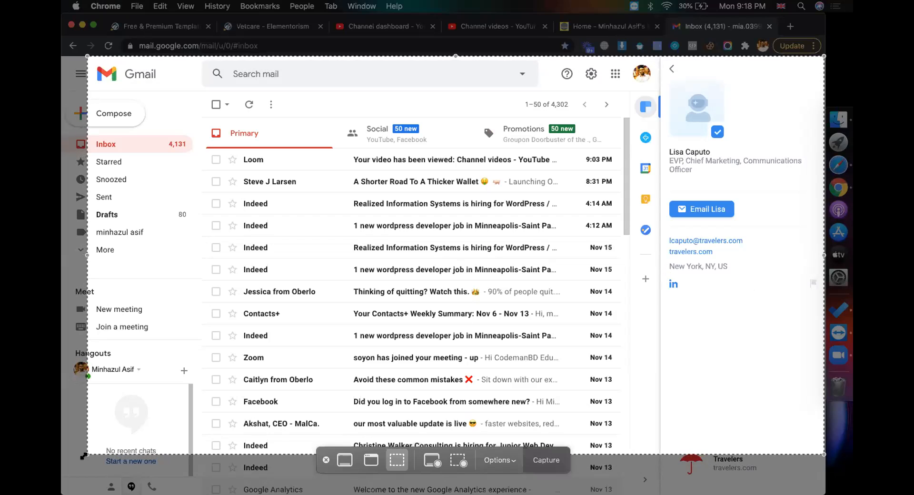
drag(84, 454, 167, 421)
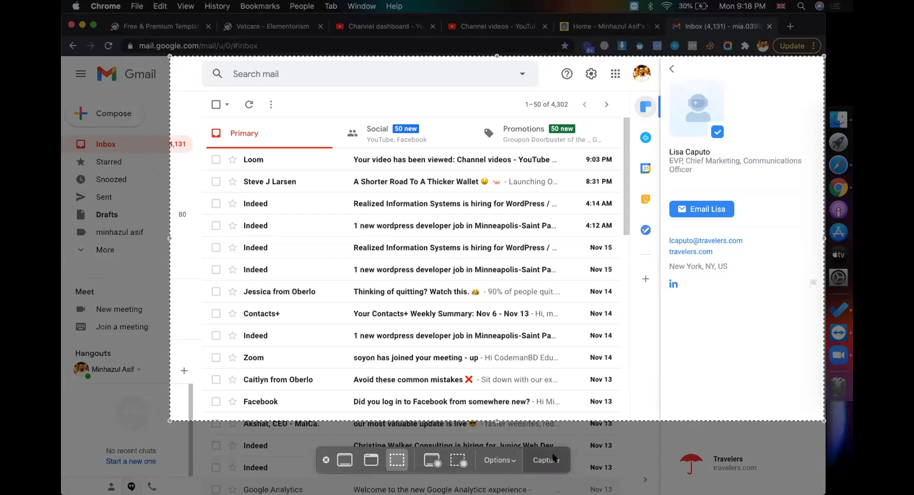
click(546, 460)
click(786, 464)
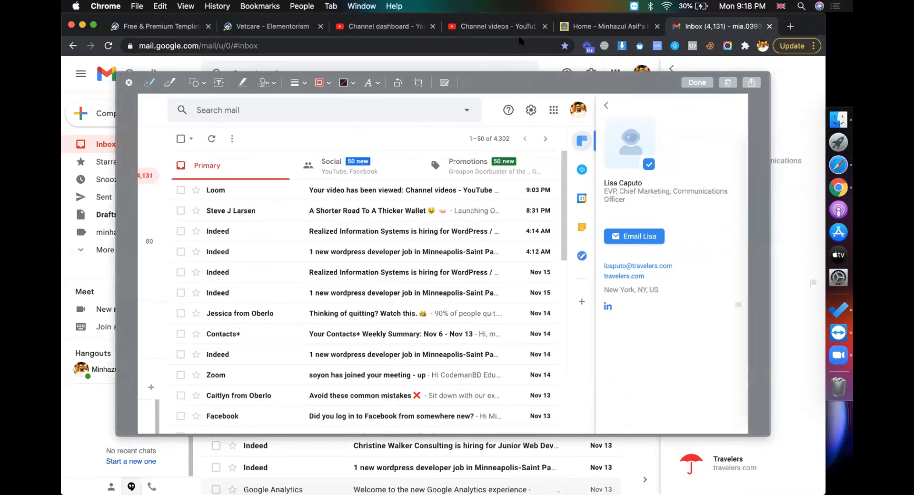
Draw a red rectangle on the capture and adjust its height and width
click(193, 82)
click(186, 122)
drag(468, 263, 592, 256)
drag(506, 244, 502, 264)
click(511, 295)
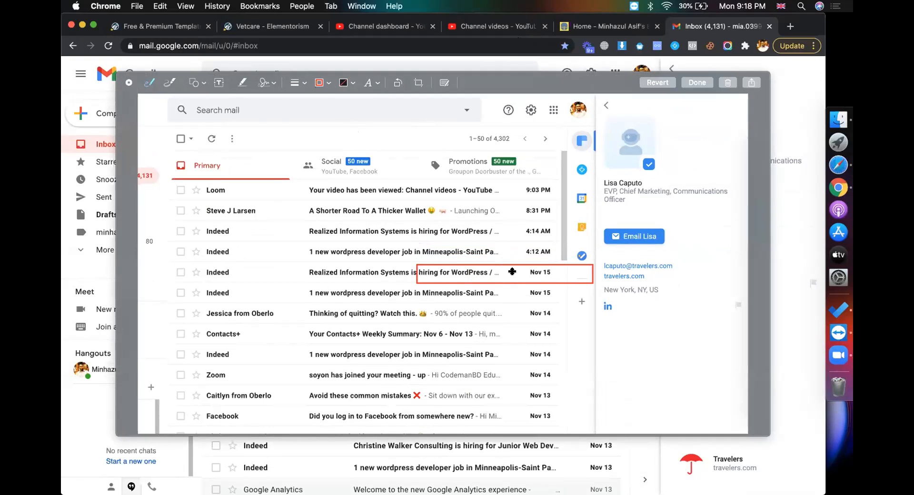
click(508, 265)
drag(506, 264, 508, 267)
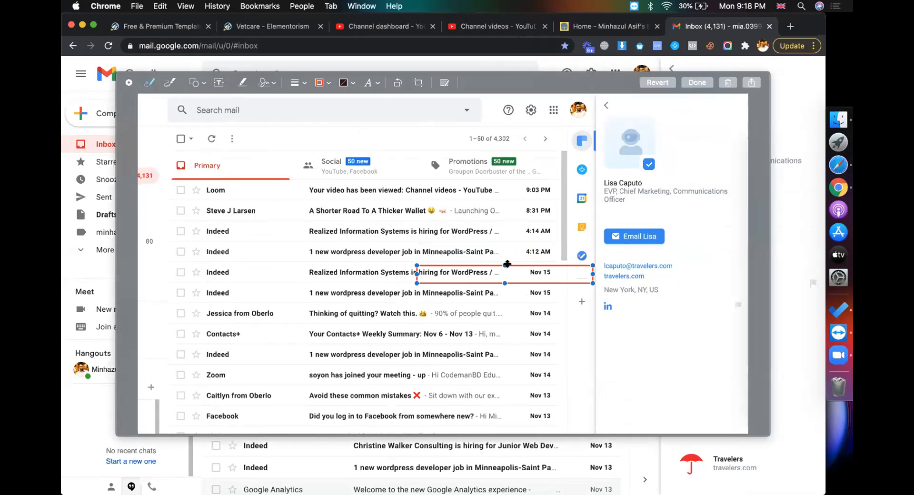
key(super+z)
drag(593, 273, 553, 275)
click(556, 320)
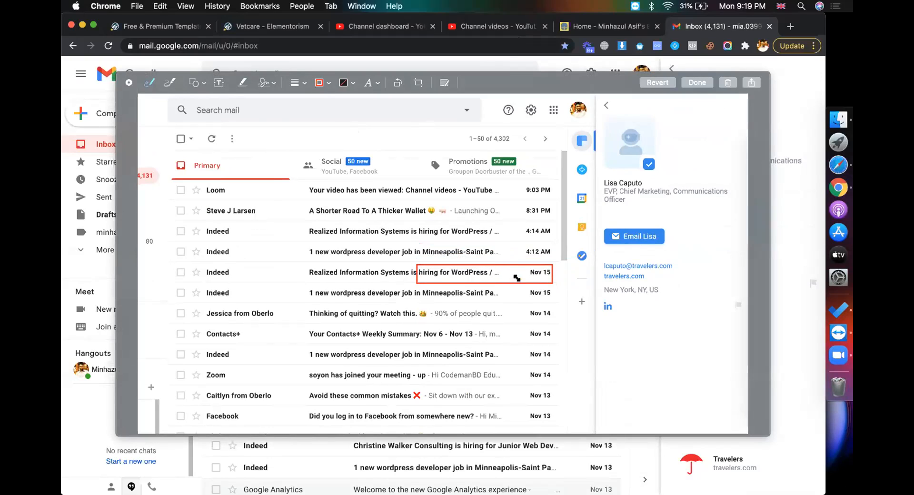
Fit the red box around the e-mail link and place a copy over the name and job title
click(537, 263)
drag(529, 261, 646, 259)
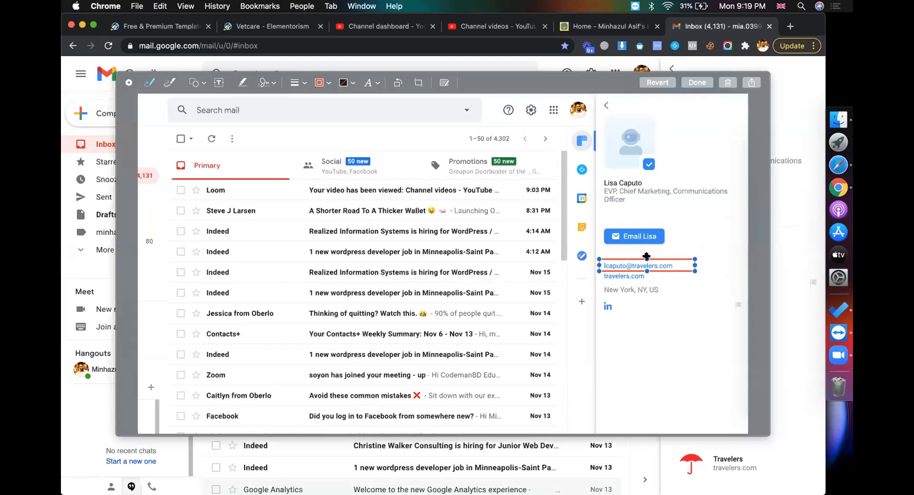
click(657, 305)
click(624, 260)
key(super+v)
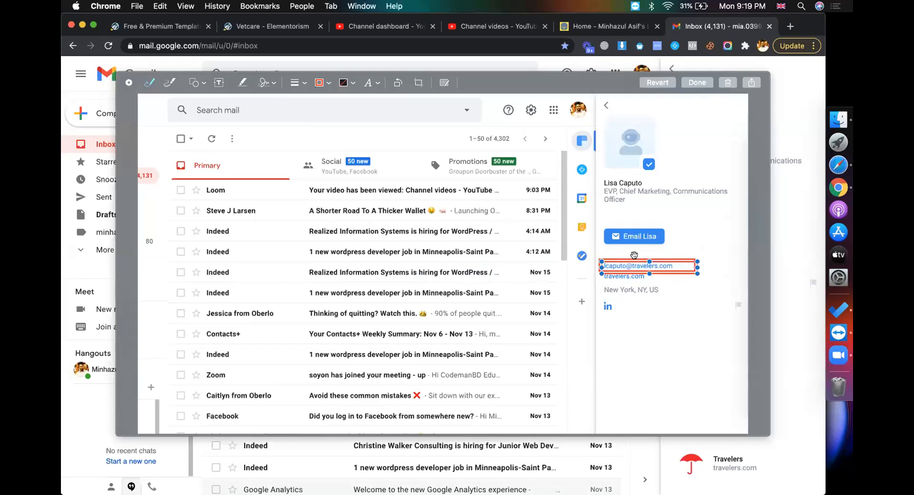
drag(632, 259, 733, 191)
click(726, 314)
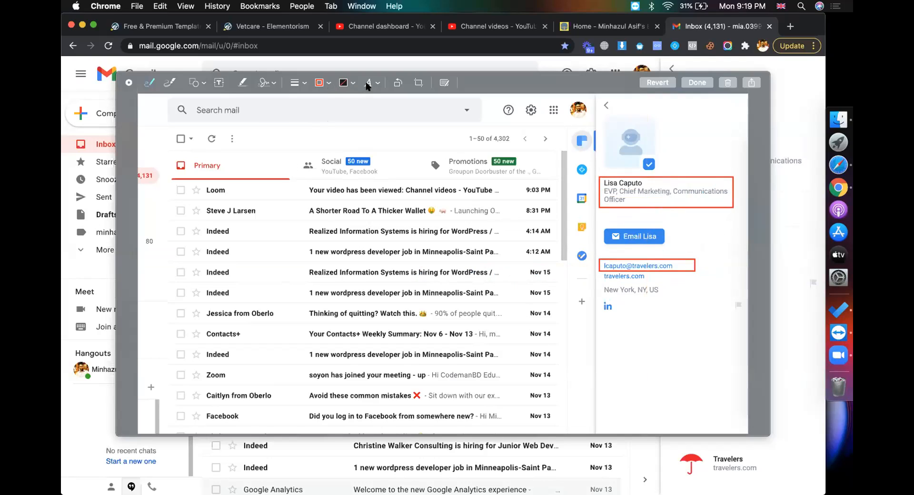
Add a 'ClearBit Tools' text label below the contact details
click(218, 81)
mouse_move(456, 263)
mouse_down()
mouse_move(534, 264)
mouse_move(632, 342)
mouse_move(747, 342)
mouse_move(723, 341)
mouse_up()
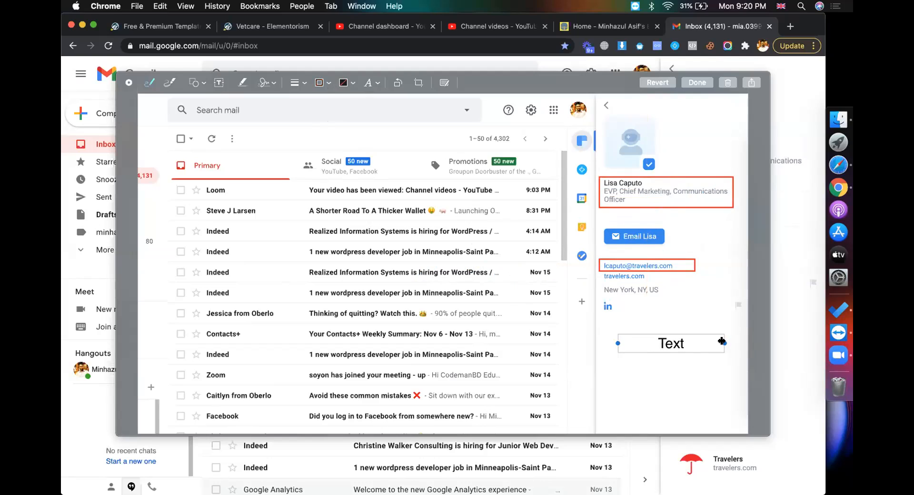
double_click(669, 343)
text(ClearBit)
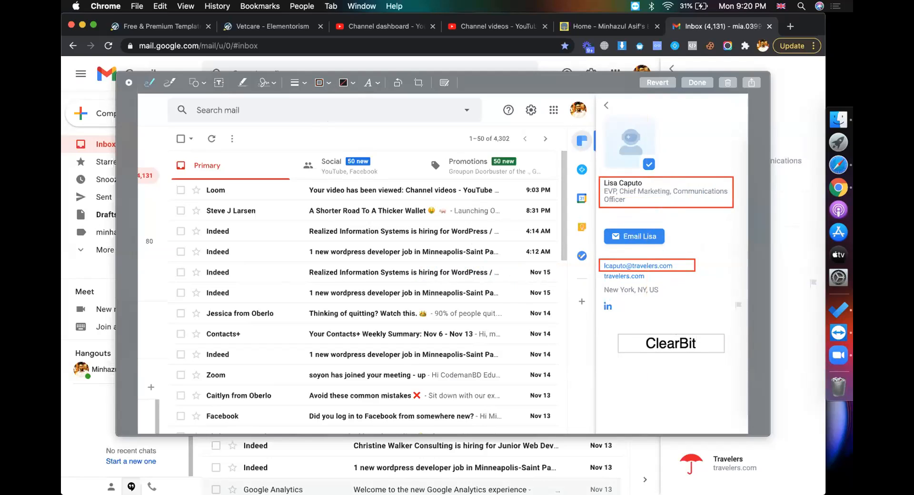
text( Chrome)
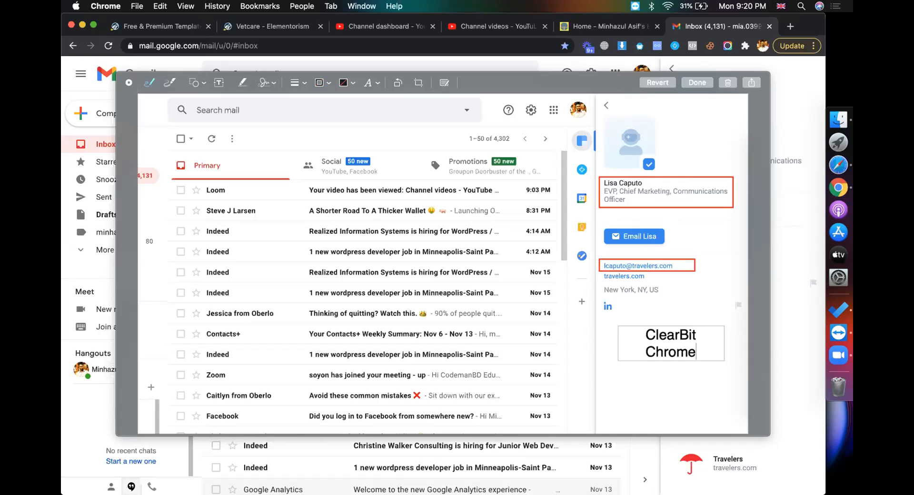
key(BackSpace)
key(BackSpace)
key(BackSpace)
key(BackSpace)
key(BackSpace)
key(BackSpace)
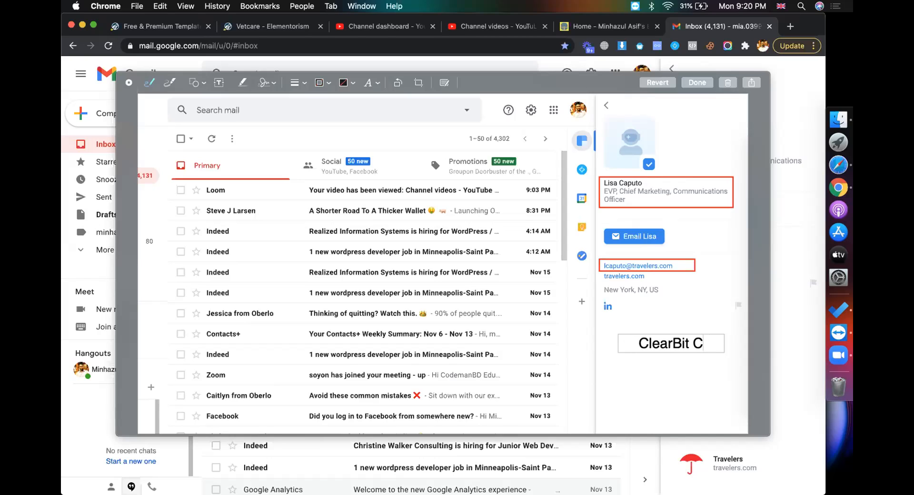
text(Tools)
key(BackSpace)
text(s)
click(682, 383)
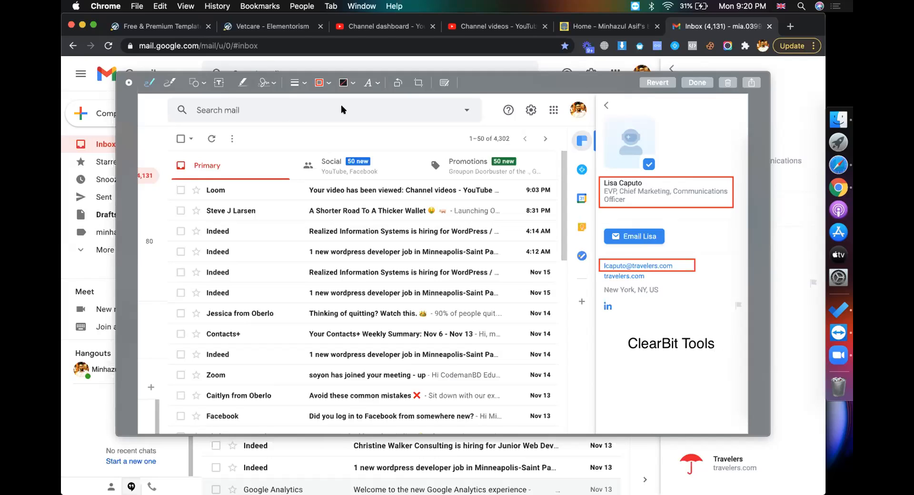
Duplicate the e-mail box around the ClearBit Tools label, resize it, and close Markup
click(619, 258)
key(super+v)
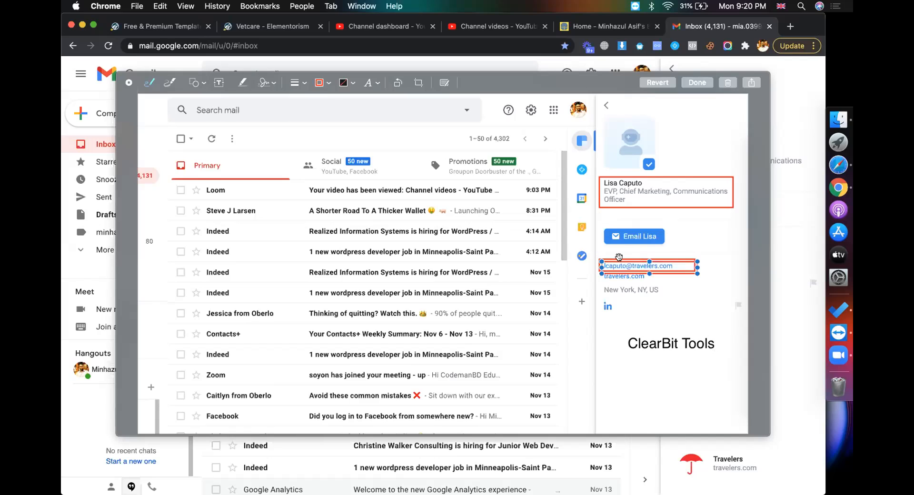
drag(619, 257, 636, 334)
mouse_move(714, 349)
mouse_down()
mouse_move(729, 352)
mouse_move(705, 335)
mouse_up()
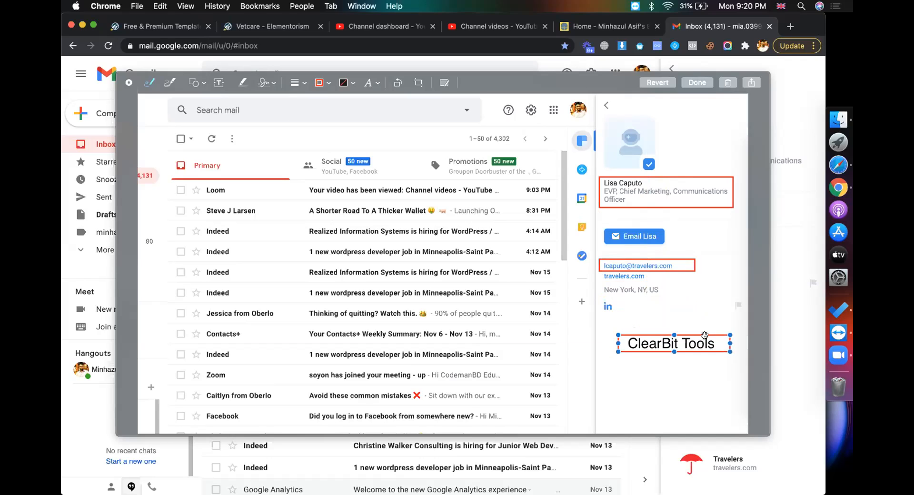
click(703, 313)
key(Return)
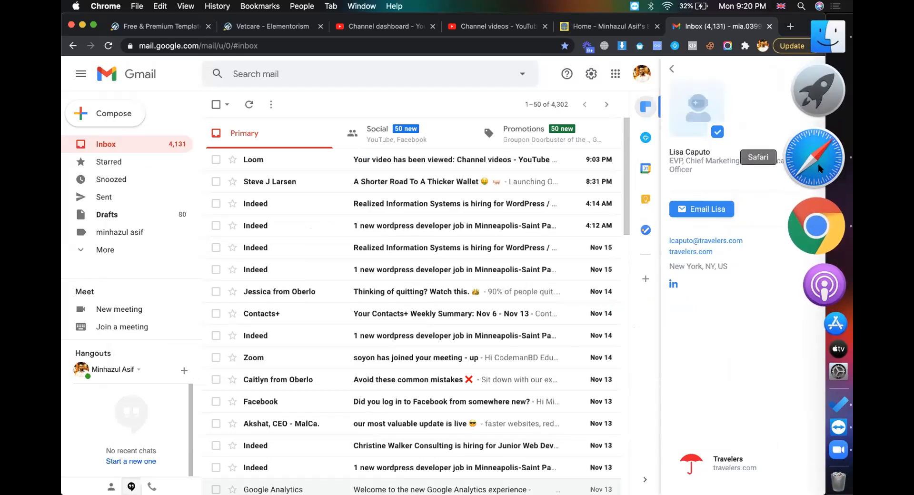
Go to the Tools SnaP Drive folder and start a file upload
click(820, 168)
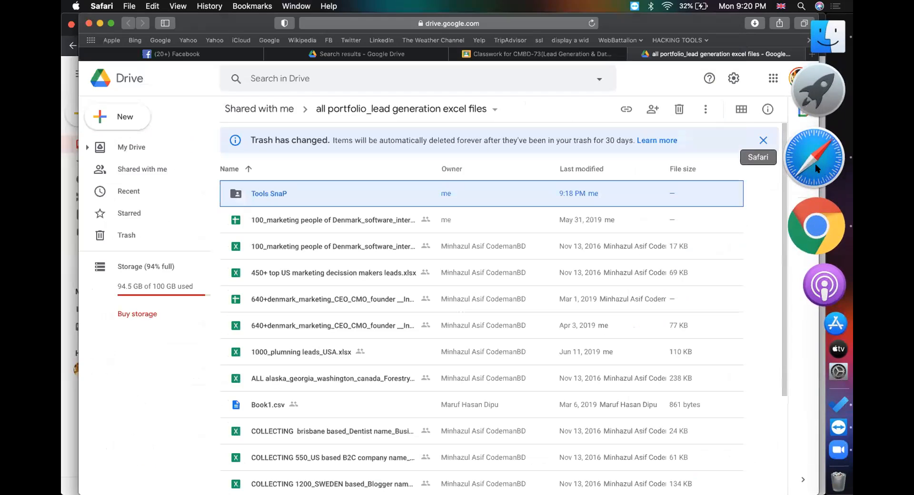
double_click(264, 190)
click(124, 116)
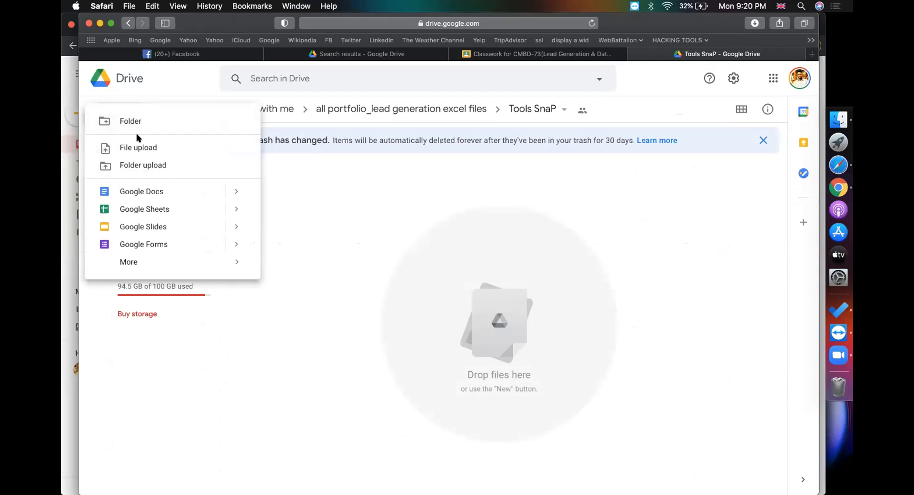
click(138, 146)
Pick the 9.19.10 PM Desktop screenshot, rename it clearbit, and upload it
scroll(276, 181, down, 3)
click(272, 280)
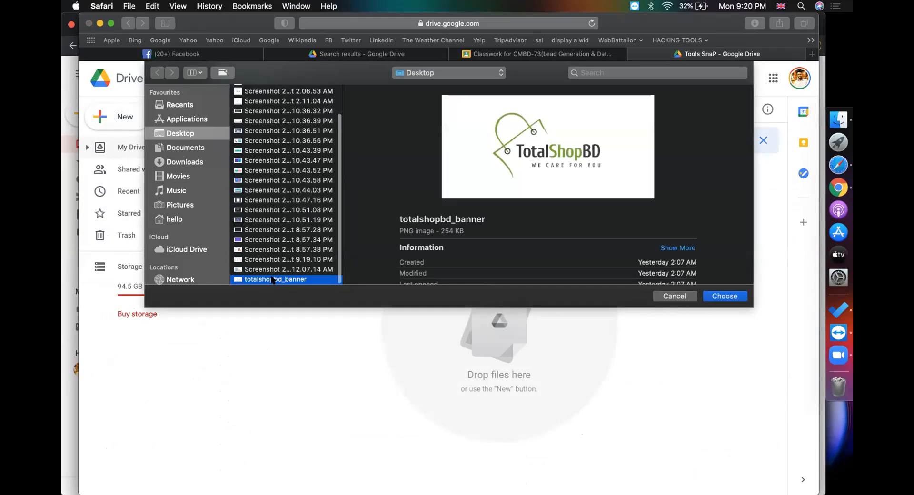
click(261, 270)
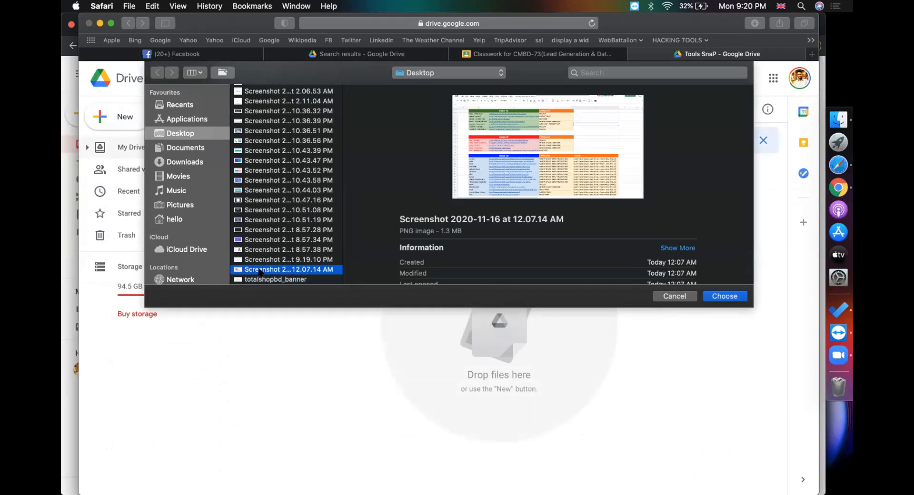
click(268, 260)
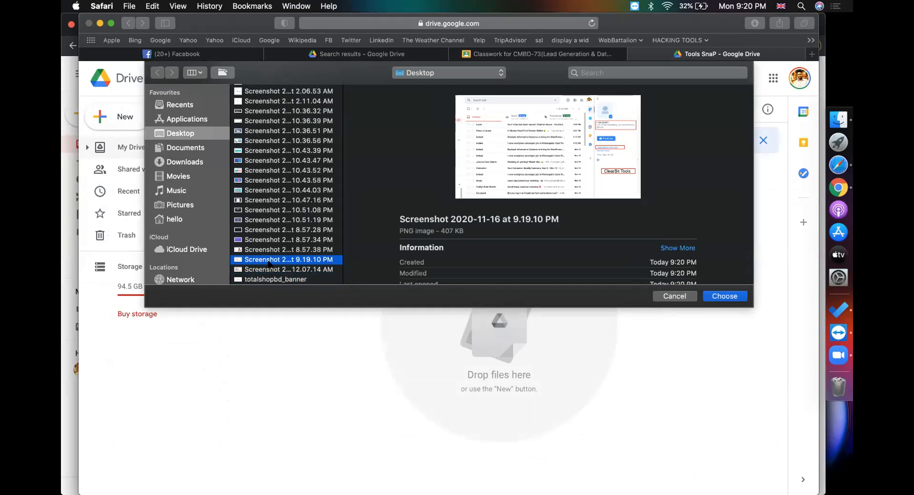
right_click(268, 263)
click(295, 269)
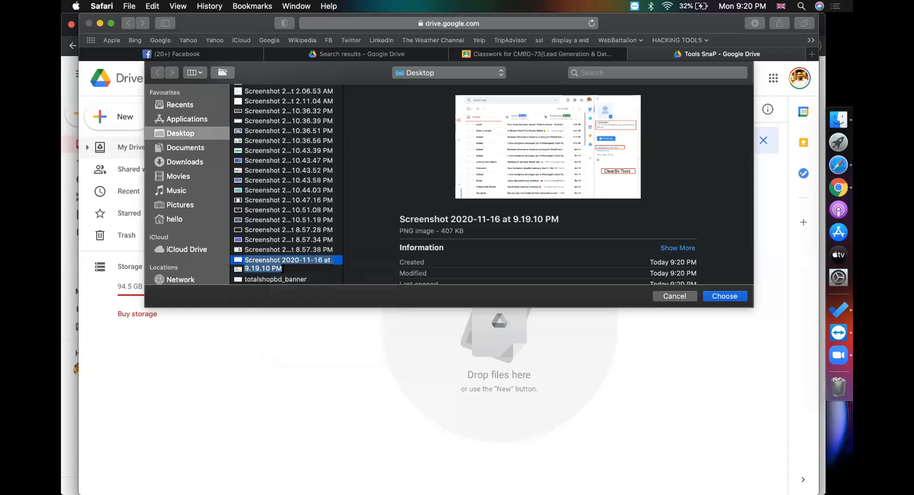
text(clear)
key(Return)
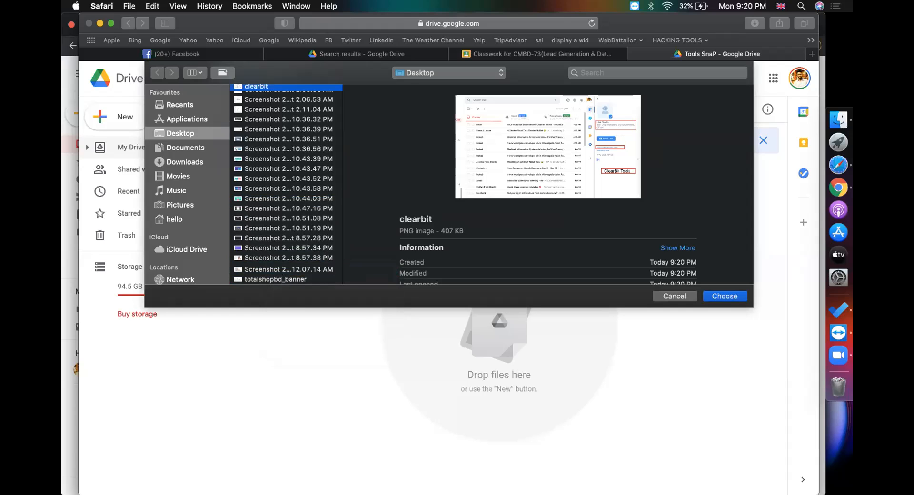
key(Return)
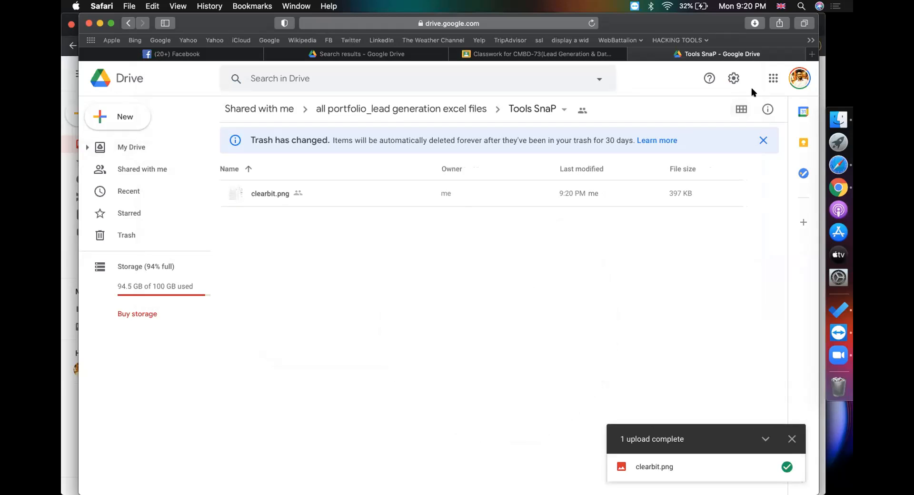
Show the Bulks list on the hunter.io dashboard, then return to Drive's lead generation folder
click(812, 54)
text(hunter.io)
key(Return)
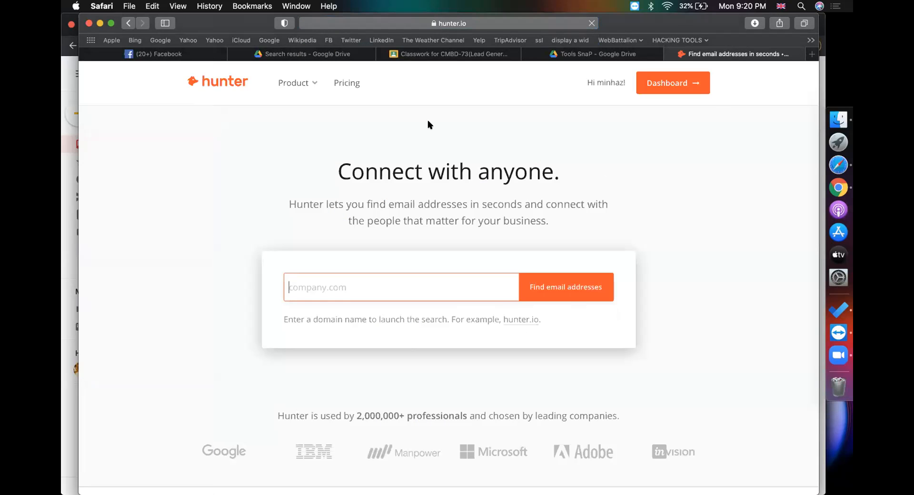
click(667, 88)
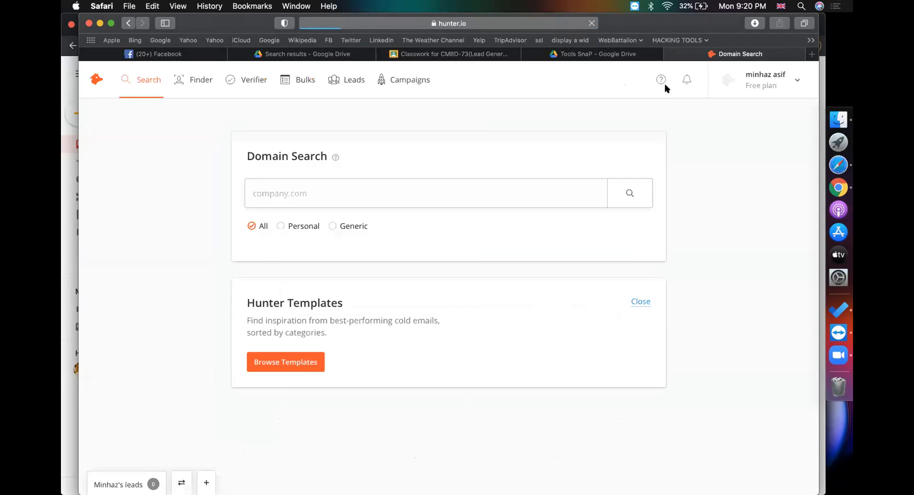
click(305, 82)
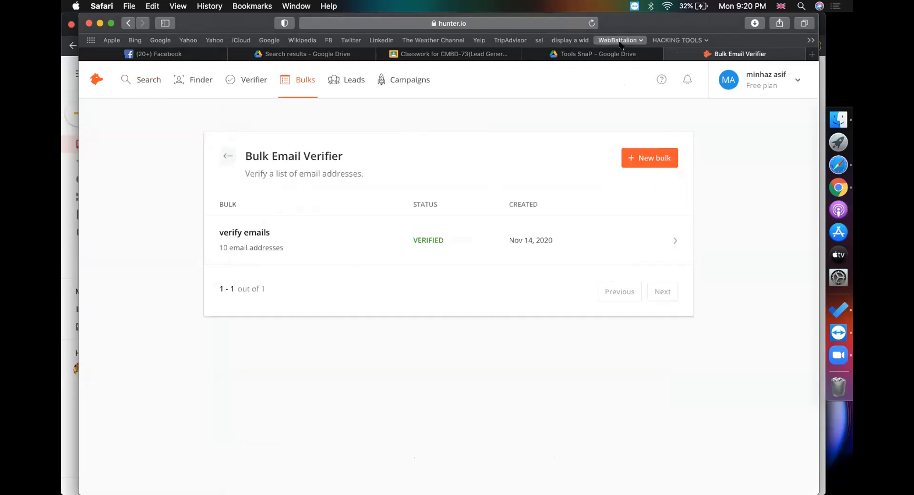
click(599, 54)
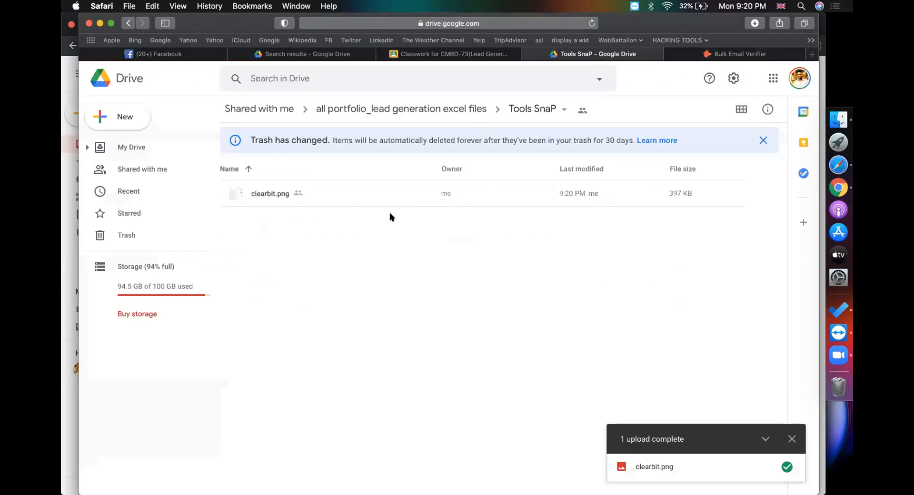
click(400, 109)
Open the 100_marketing people of Denmark sheet, select emails F2:F5, then return to Hunter's verifier
click(287, 228)
double_click(288, 230)
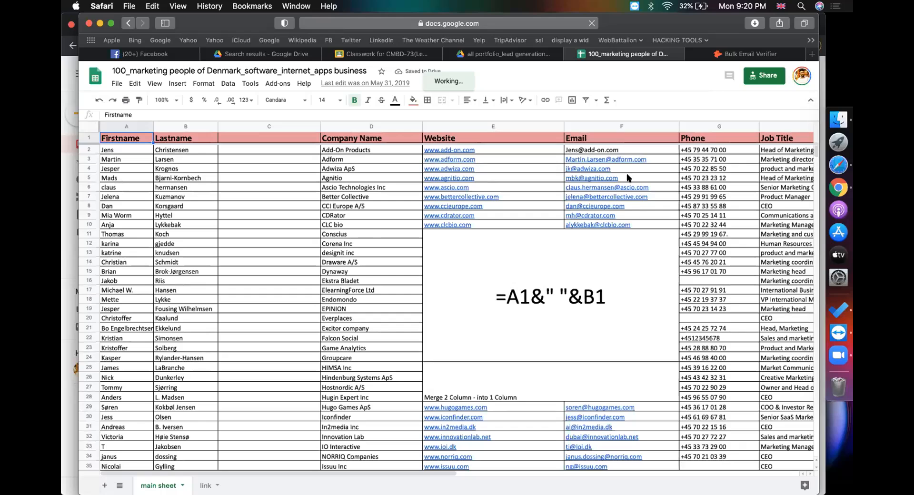
drag(628, 150, 629, 178)
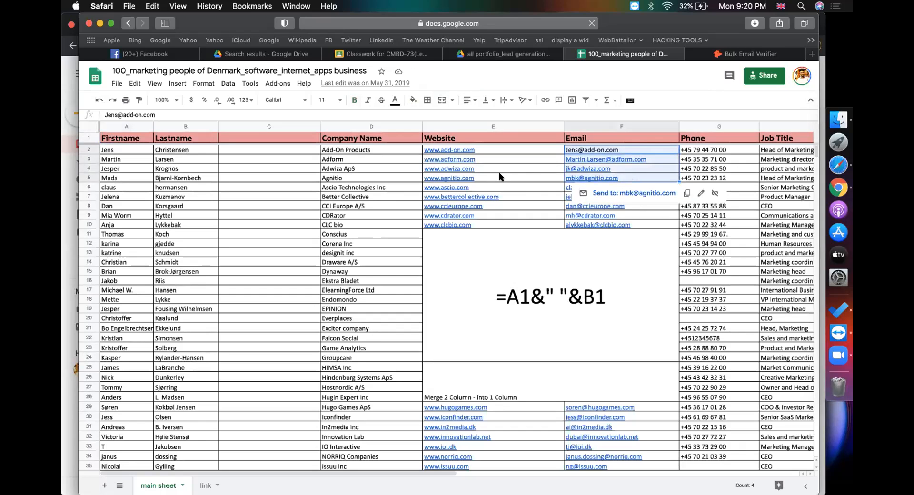
mouse_move(500, 177)
click(734, 55)
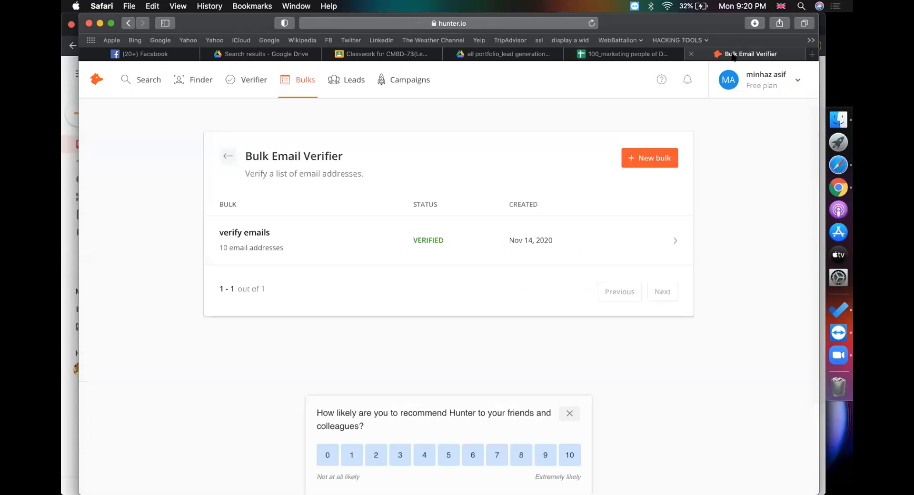
Open the verify emails bulk and review its 10% valid, 70% accept-all, 20% invalid results
click(614, 245)
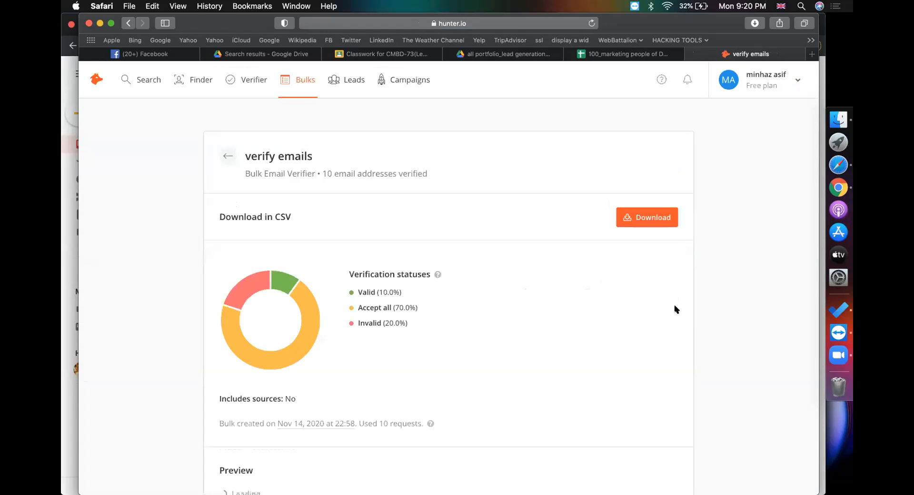
scroll(675, 307, down, 5)
scroll(674, 309, down, 5)
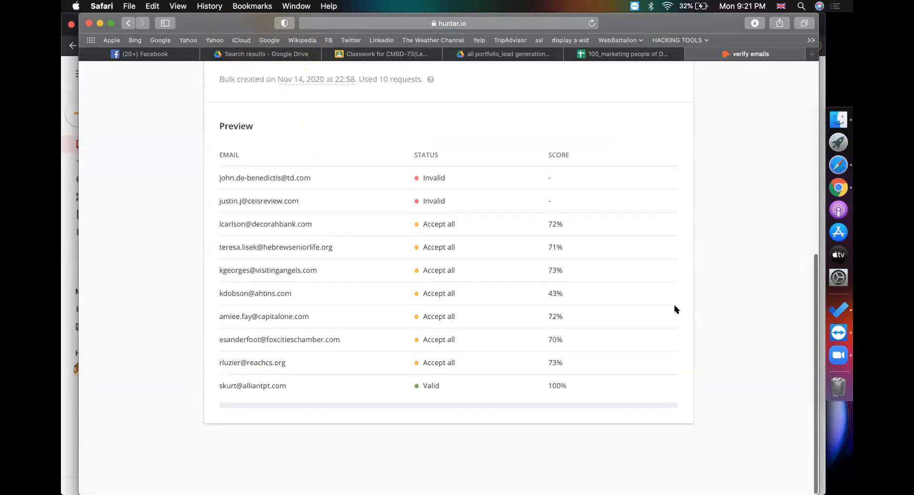
scroll(674, 309, up, 5)
scroll(674, 309, down, 6)
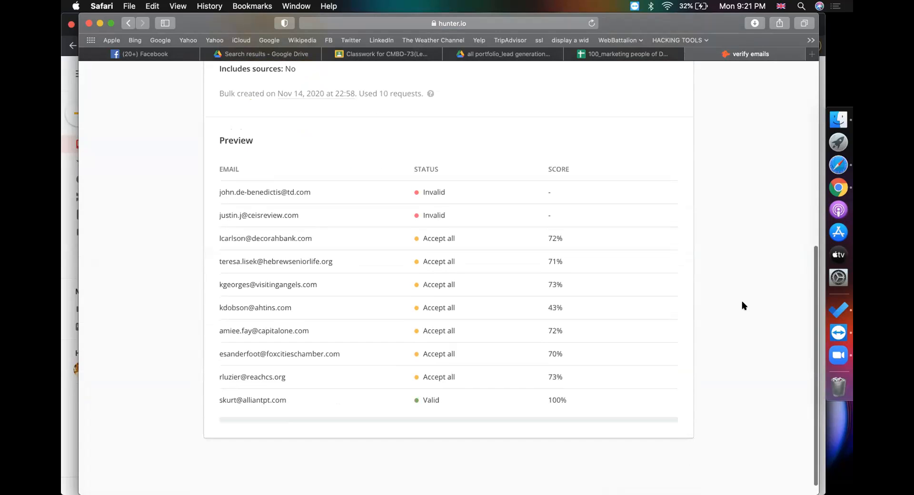
Capture the Hunter.io preview table region and bring the screenshot into Markup
key(super+shift+5)
drag(529, 304, 465, 319)
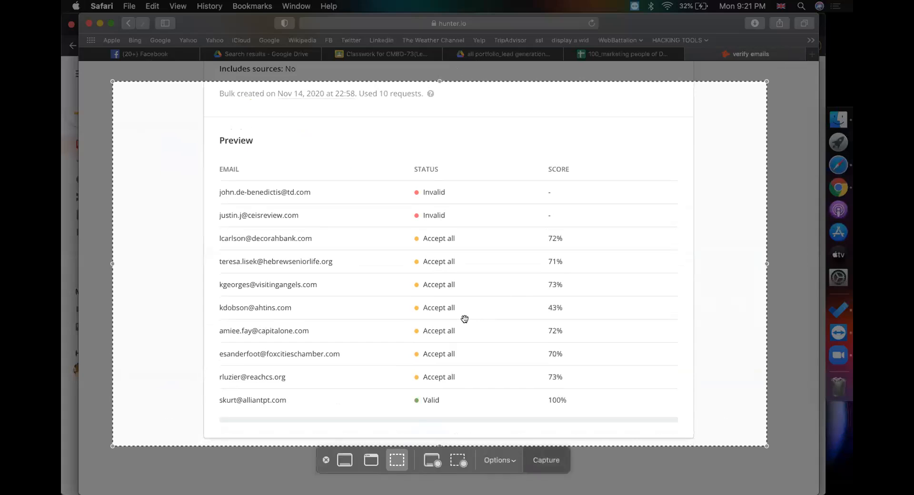
click(549, 460)
click(801, 466)
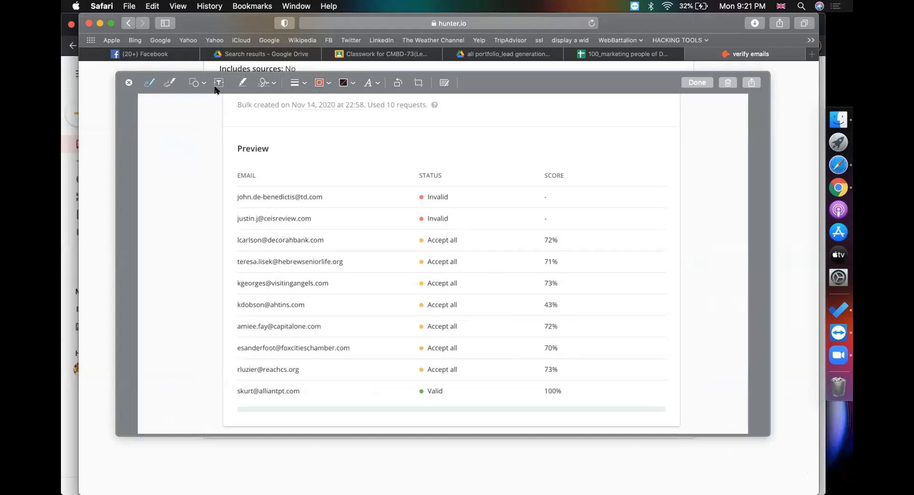
Outline the STATUS column with a red rectangle extending past the Valid row
click(194, 83)
click(189, 125)
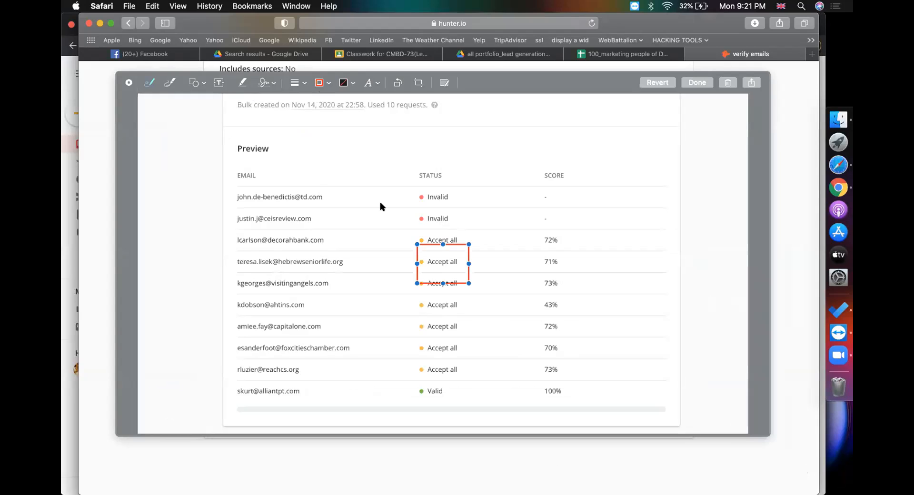
drag(443, 240, 434, 183)
drag(441, 283, 443, 405)
click(538, 342)
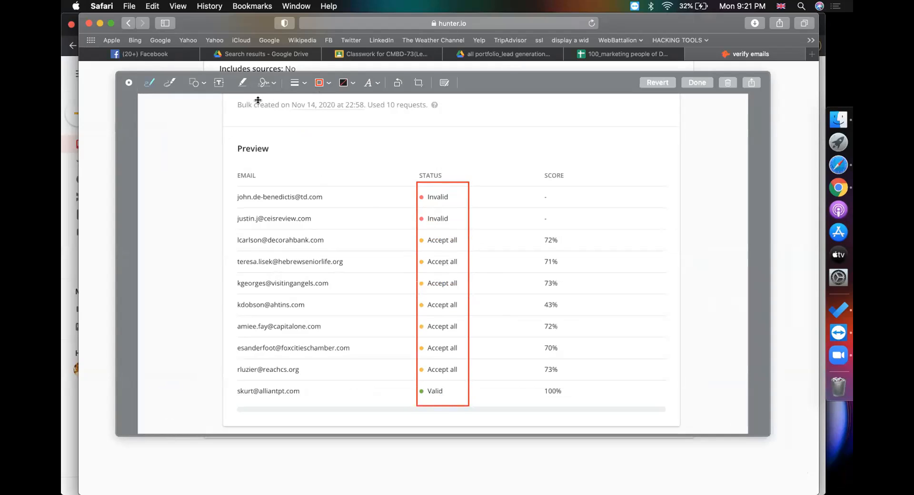
Add the title 'Hunter.io Bulk Email Verifier' centred above the table
click(219, 82)
mouse_move(452, 269)
mouse_down()
mouse_move(424, 172)
mouse_move(362, 135)
mouse_move(357, 144)
mouse_up()
double_click(357, 144)
text(Hun)
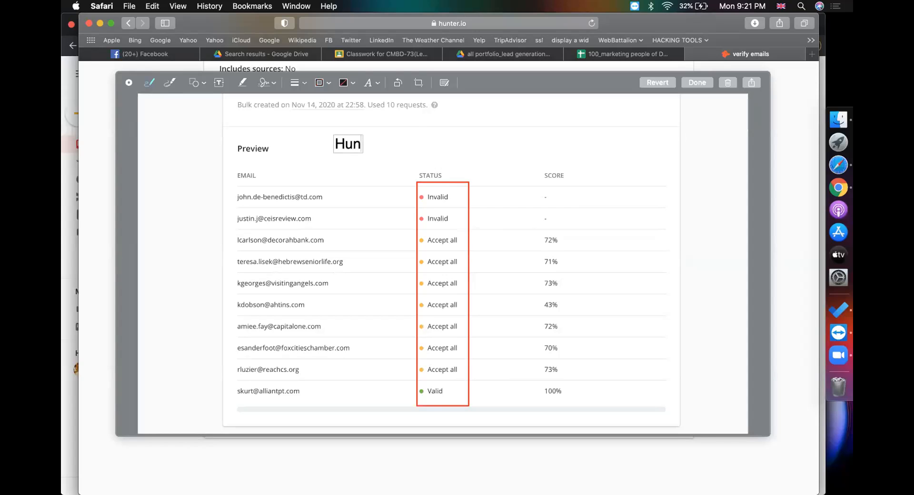
text(ter.io)
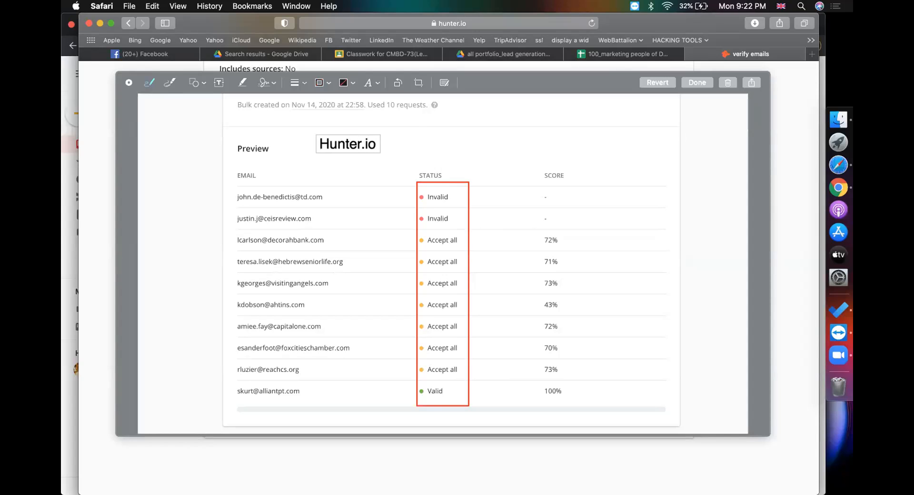
text( Email)
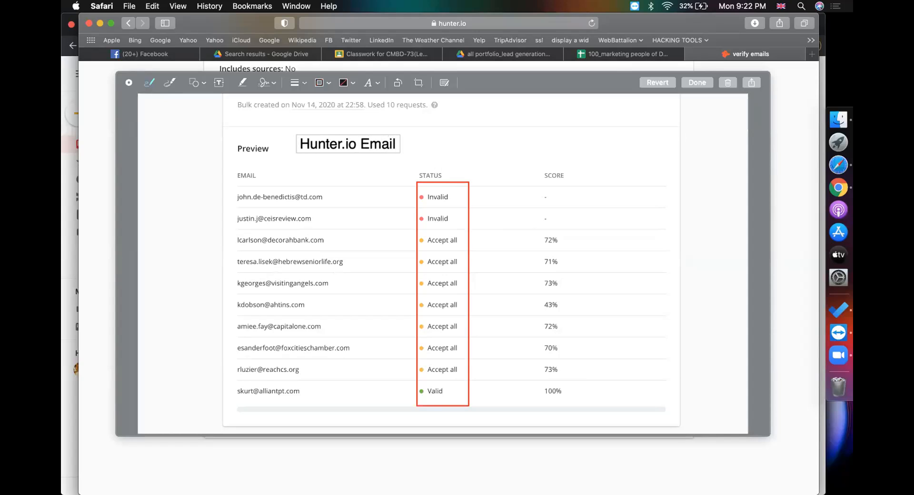
text( Verified)
key(BackSpace)
text(r)
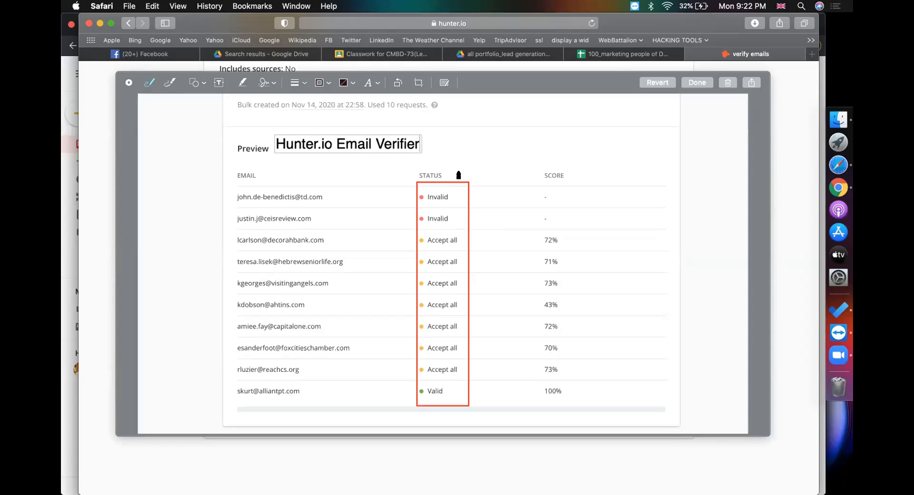
click(336, 145)
text(Bulk)
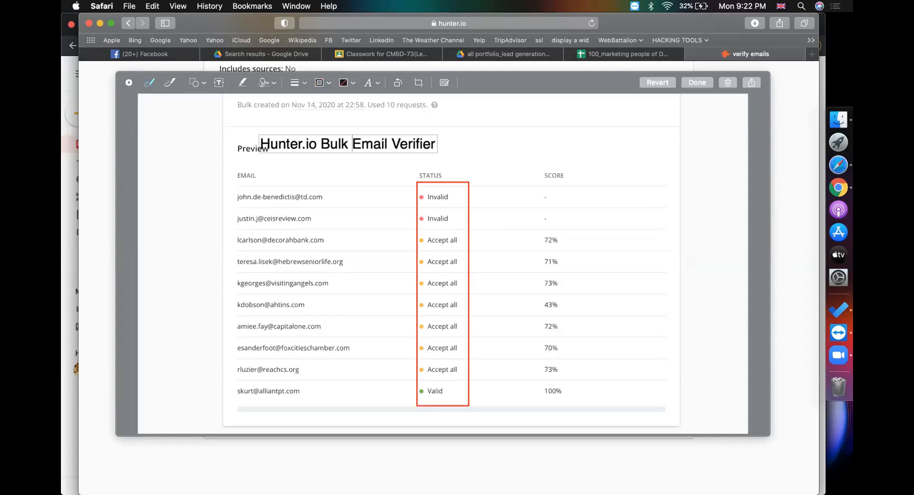
drag(435, 142, 542, 142)
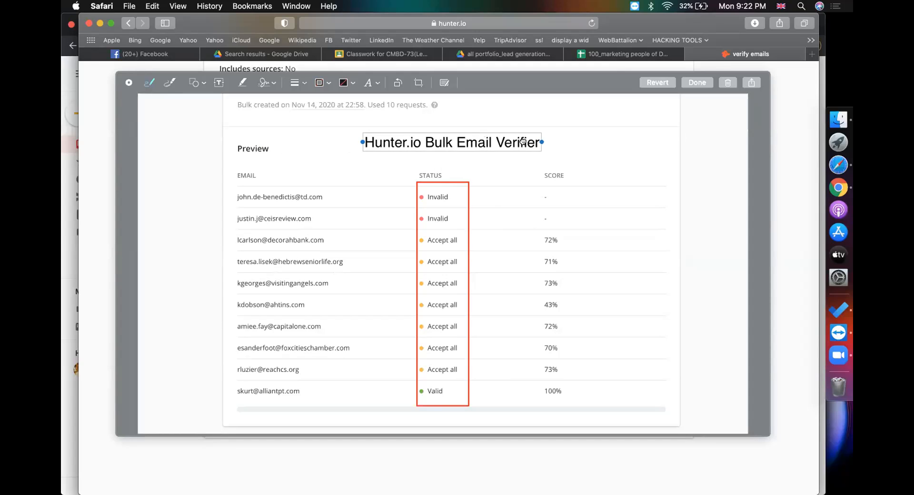
Add a red rectangle framing the Hunter.io Bulk Email Verifier title
click(350, 162)
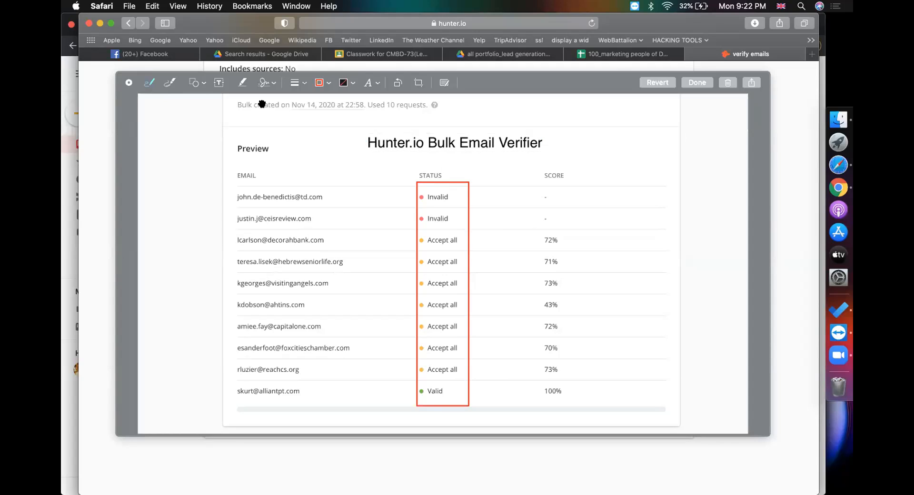
click(193, 86)
click(186, 122)
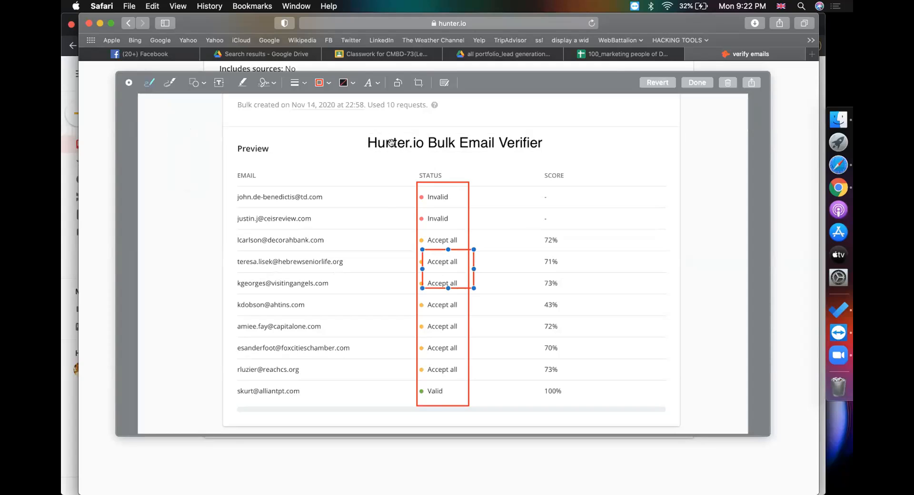
click(429, 264)
drag(422, 264, 564, 143)
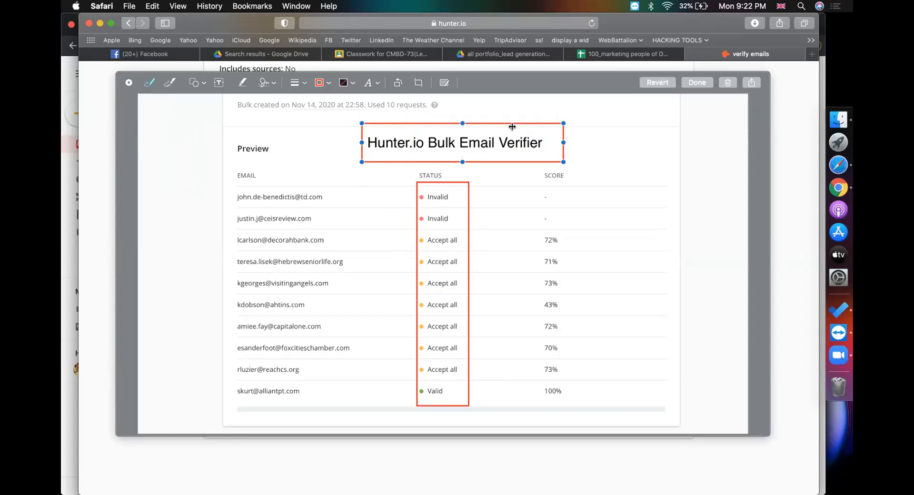
Delete the stray line over Verifier, nudge the title box left, and close Markup
click(599, 141)
drag(509, 140, 510, 140)
key(BackSpace)
click(361, 161)
key(Left)
key(Left)
key(Left)
key(Left)
key(Left)
key(Left)
key(Left)
key(Left)
key(Left)
key(Left)
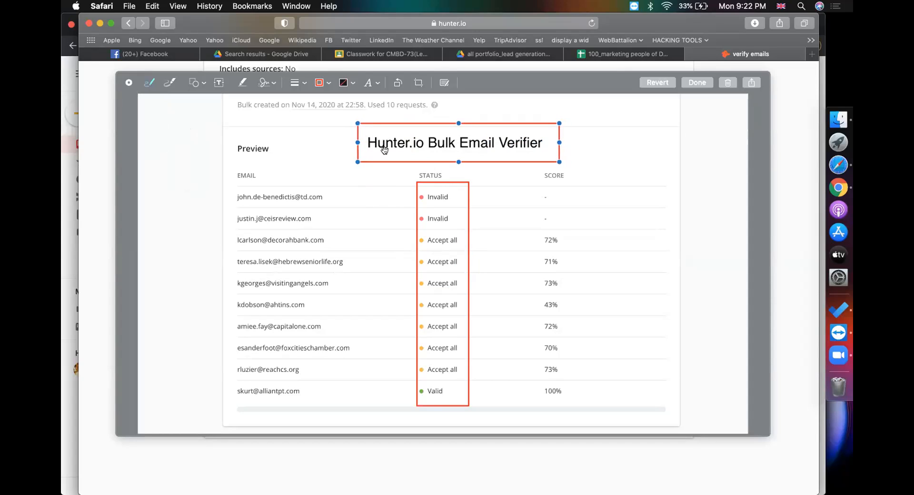
click(338, 196)
key(Escape)
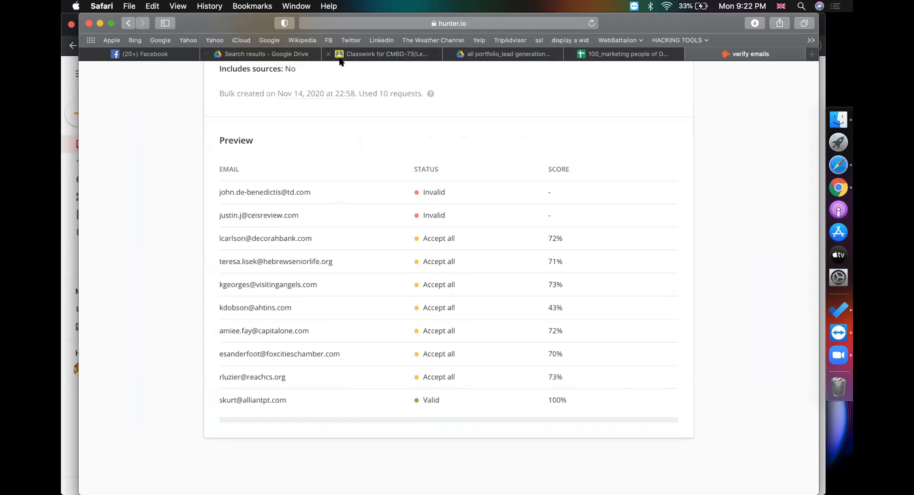
Go to the Tools SnaP folder in Drive and start a file upload
click(362, 57)
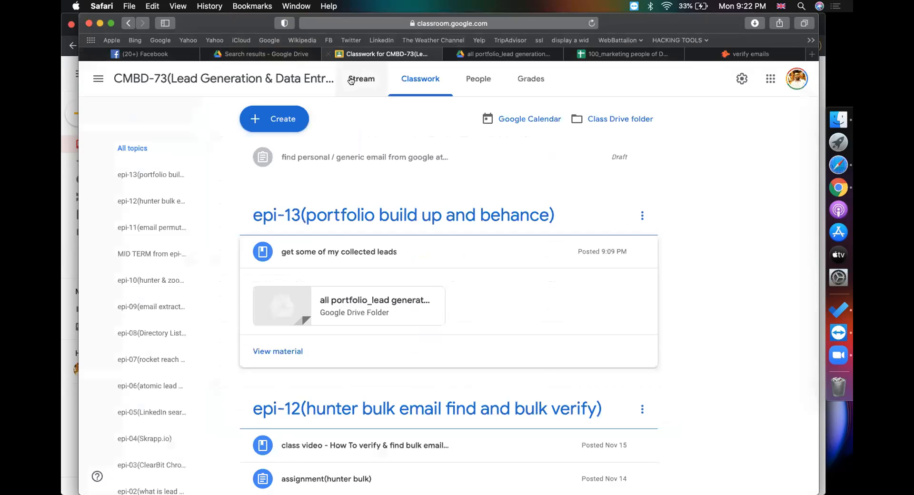
click(519, 55)
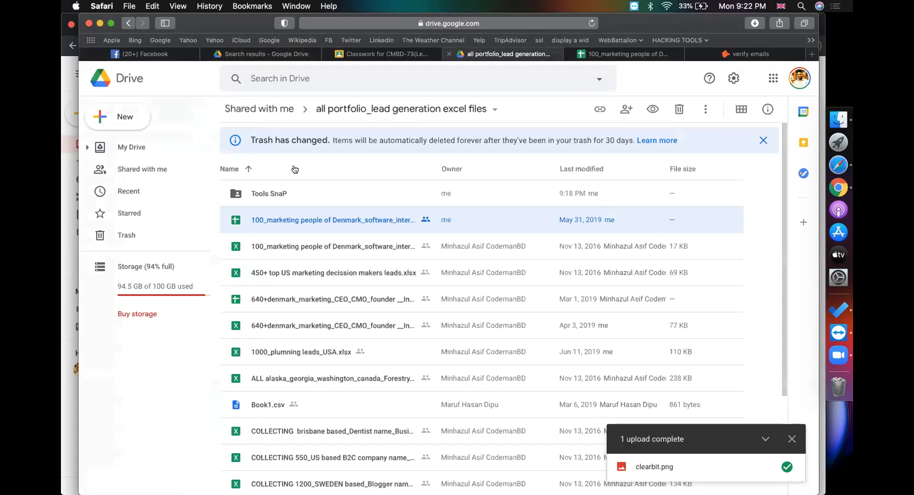
double_click(279, 193)
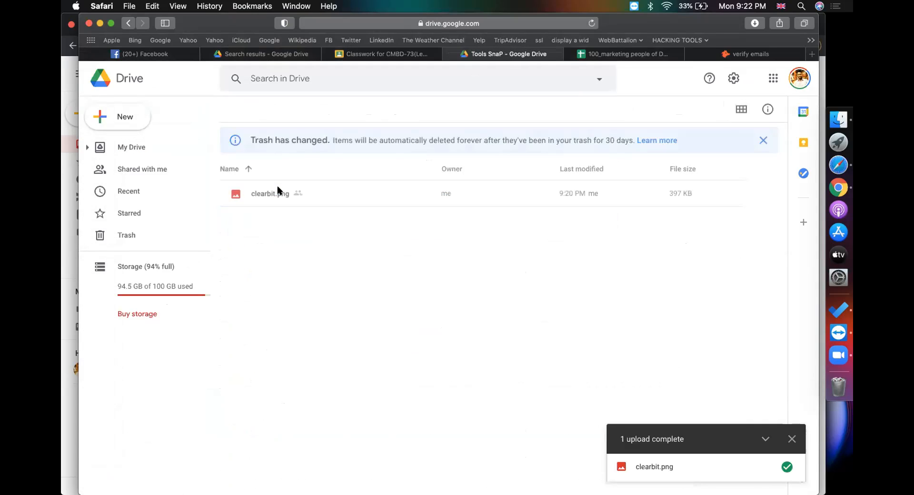
click(135, 117)
click(175, 151)
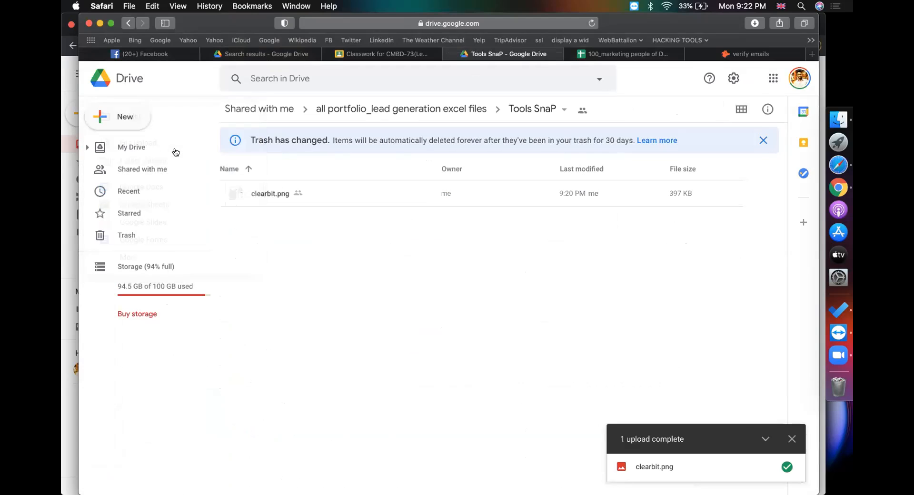
Upload the latest screenshot renamed hunter, then return to the Hunter.io verify emails results
scroll(274, 191, down, 3)
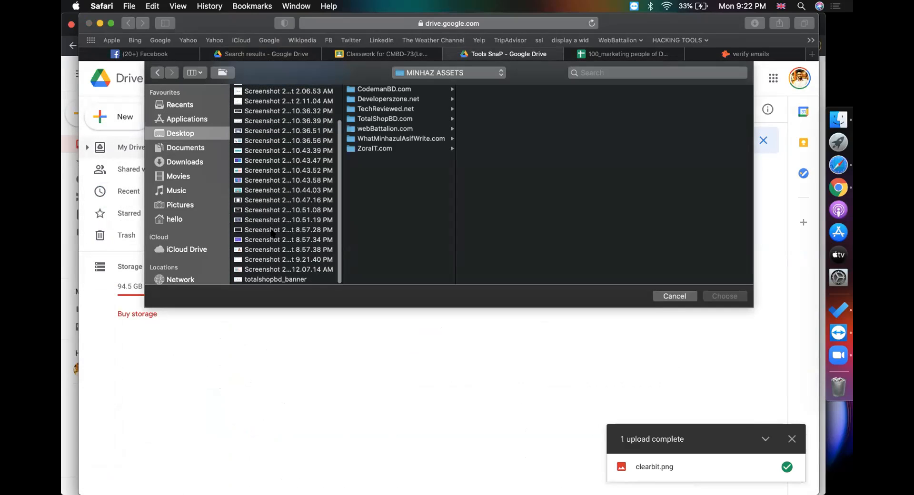
click(270, 259)
key(Down)
key(Up)
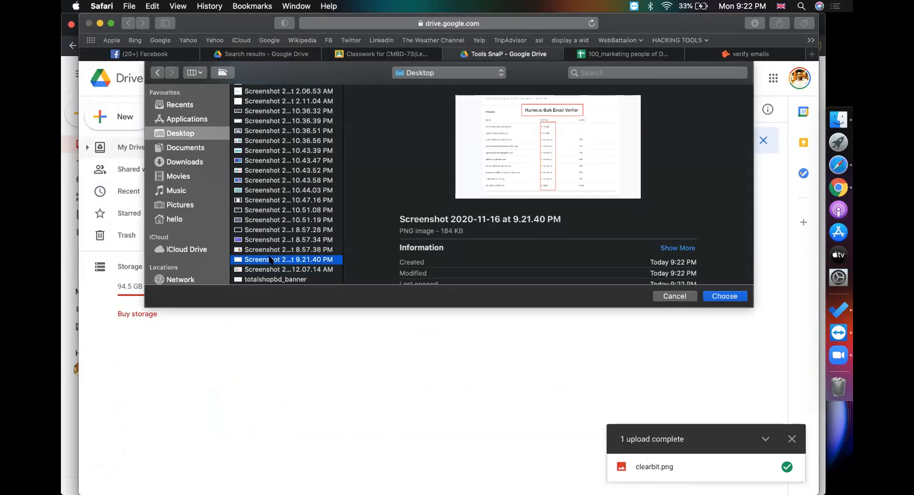
right_click(271, 259)
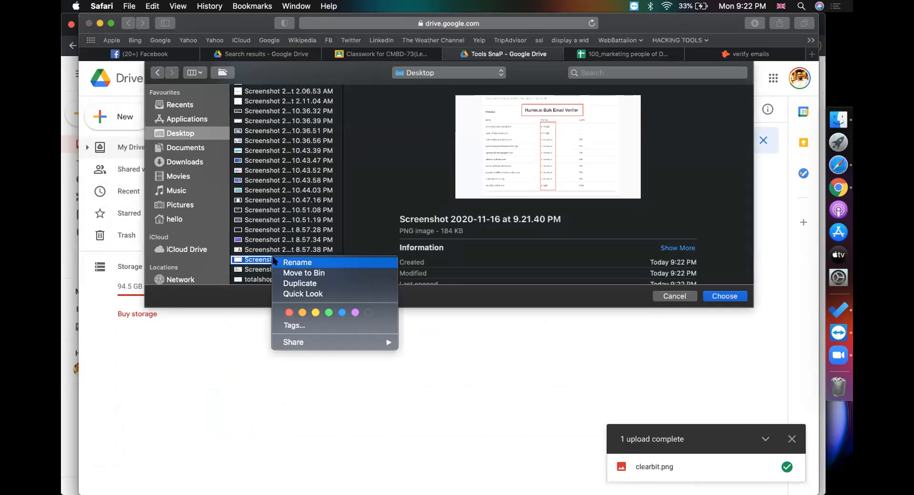
click(275, 261)
text(hunter)
key(Return)
key(Return)
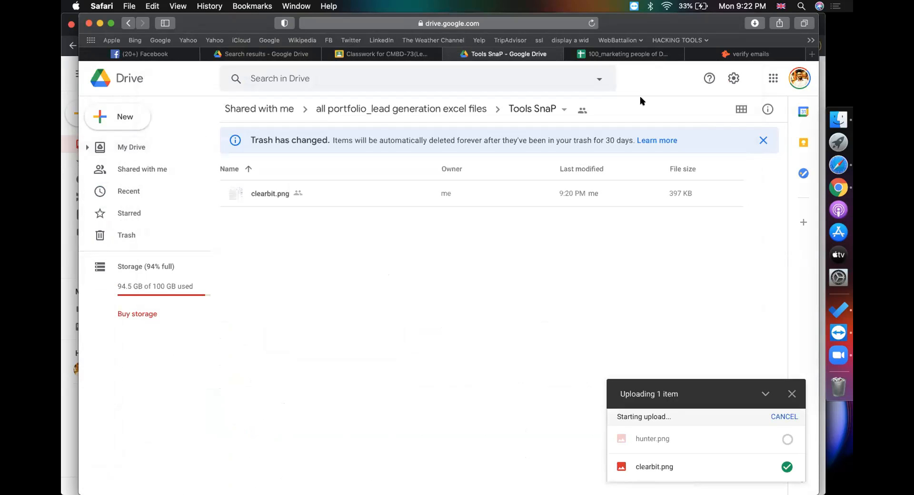
click(745, 54)
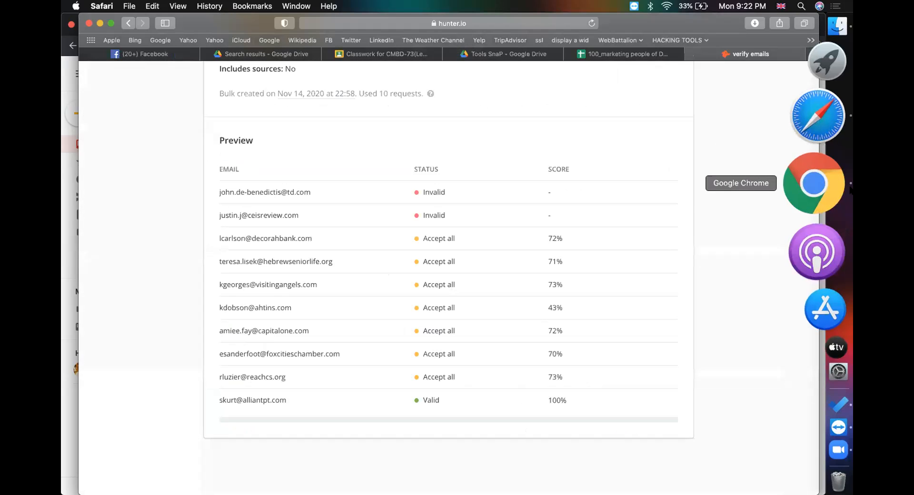
Start a new Gmail message with the copied lead addresses pasted as recipients
click(814, 183)
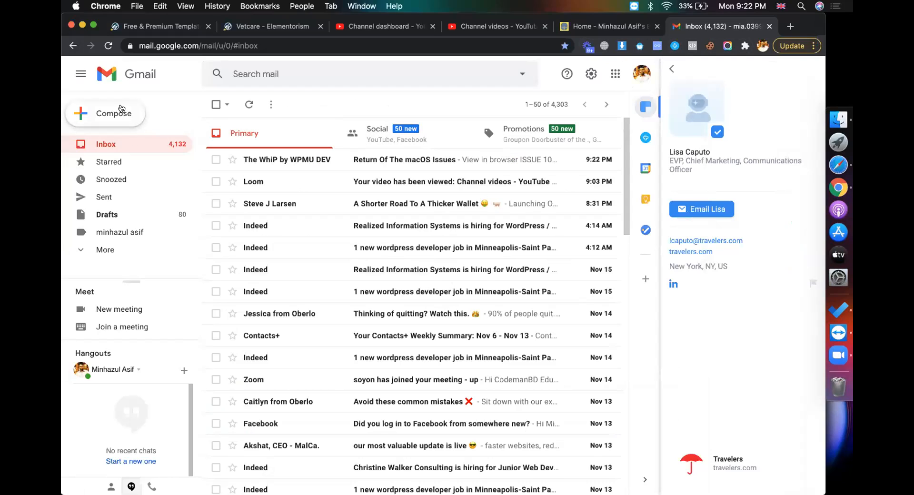
click(103, 113)
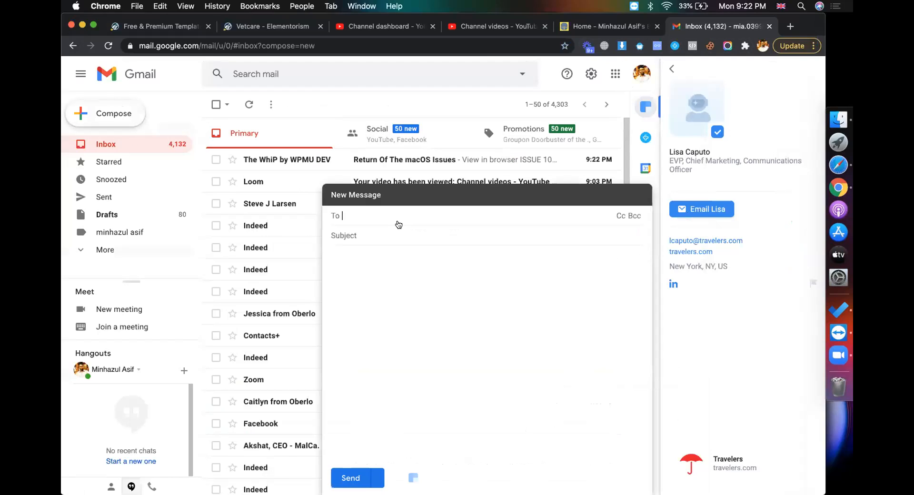
click(669, 71)
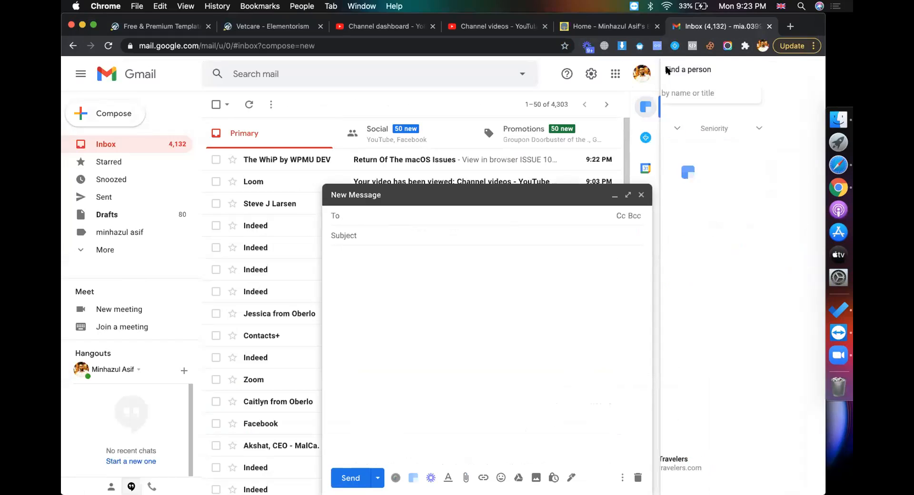
key(super+v)
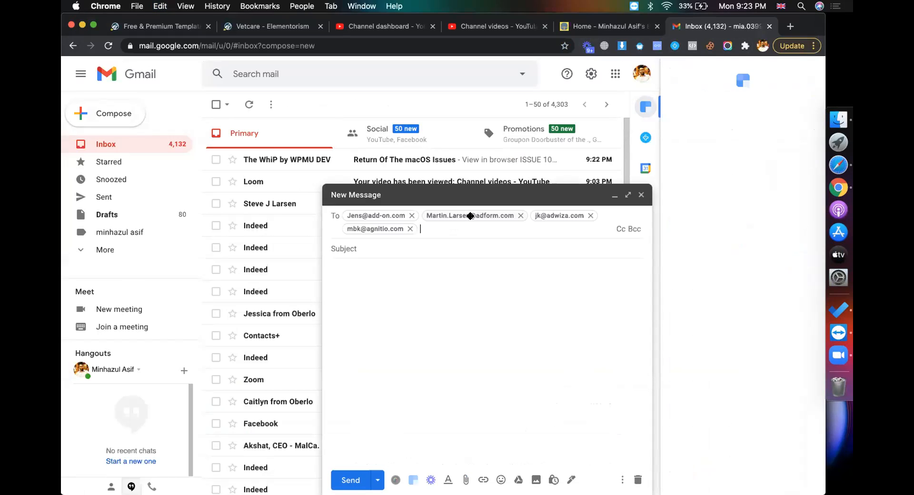
mouse_move(395, 210)
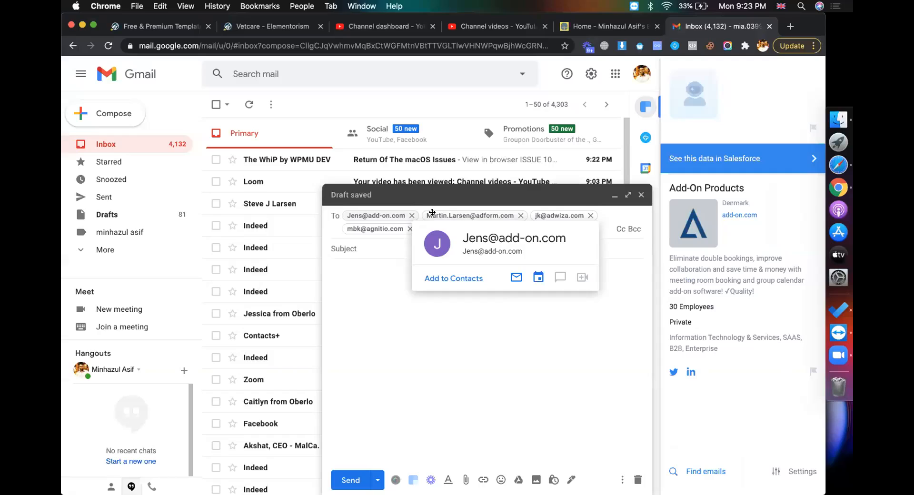
mouse_move(432, 212)
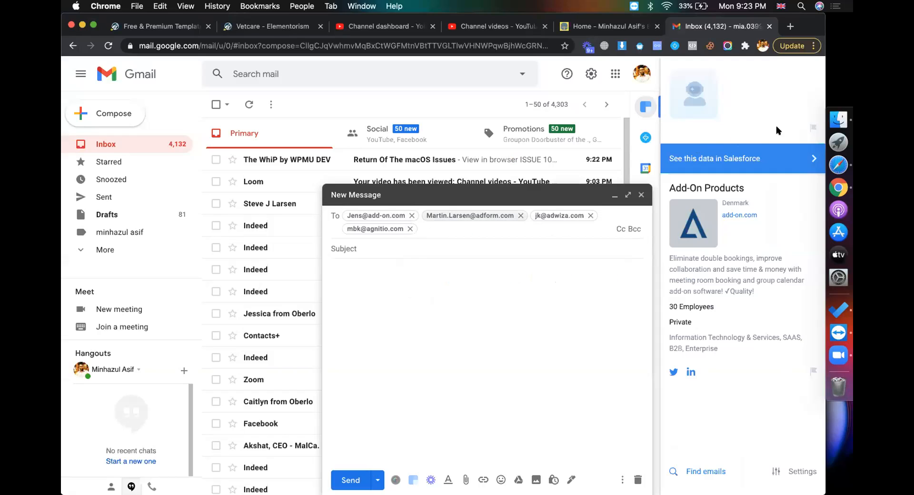
click(812, 159)
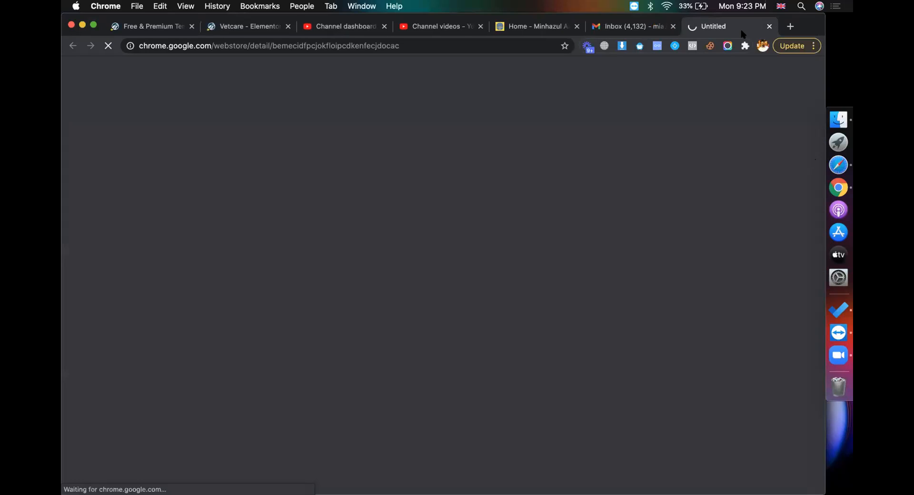
click(769, 26)
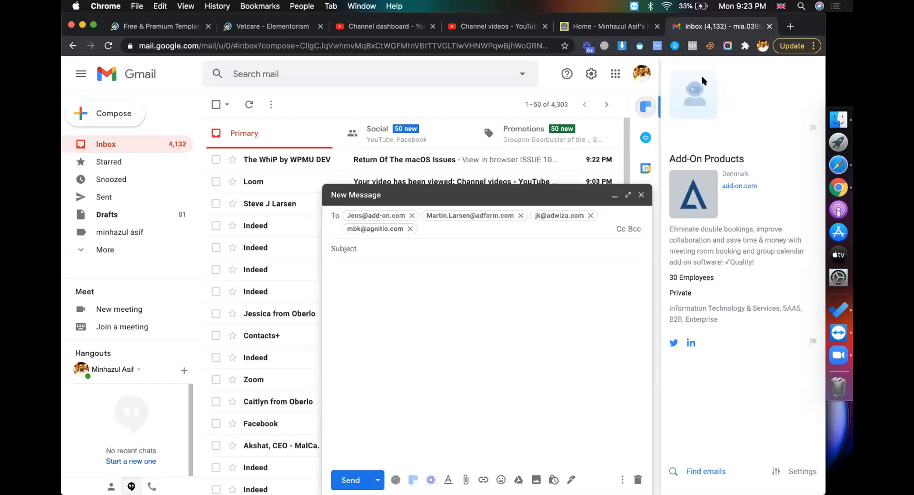
Show the second recipient's profile in the contact lookup add-on and mark a capture area
click(645, 137)
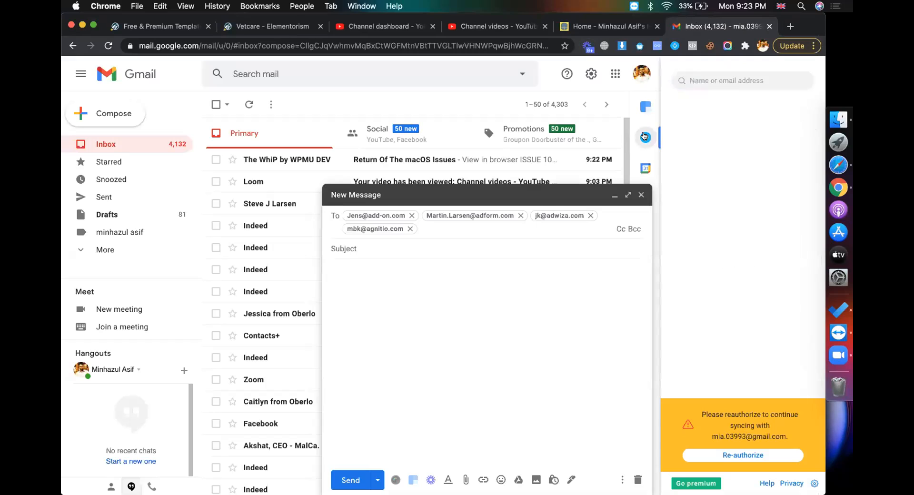
click(377, 215)
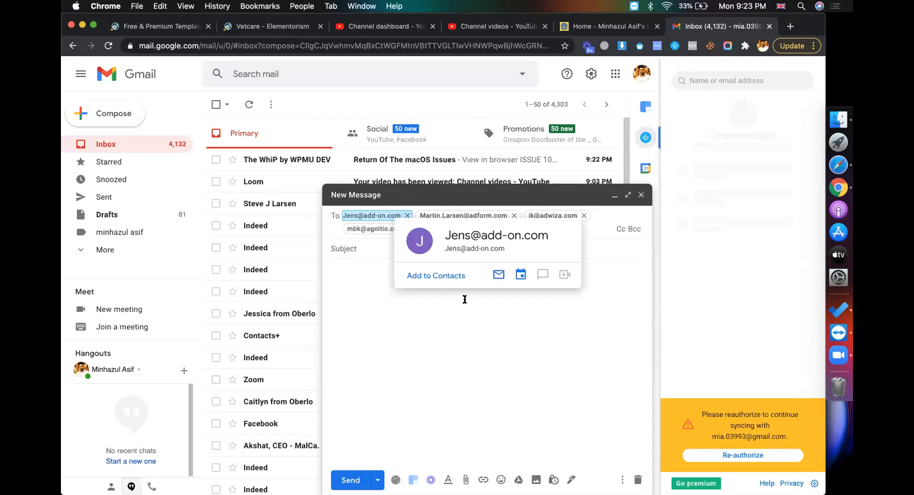
click(382, 308)
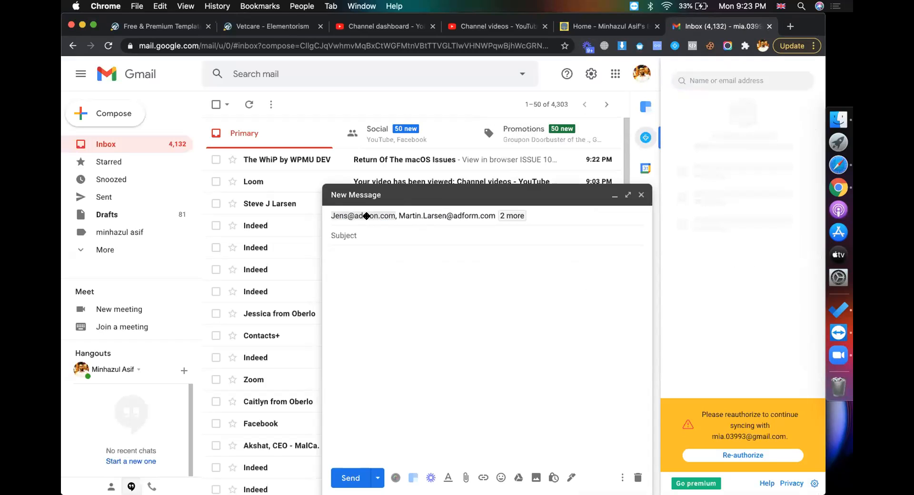
click(368, 217)
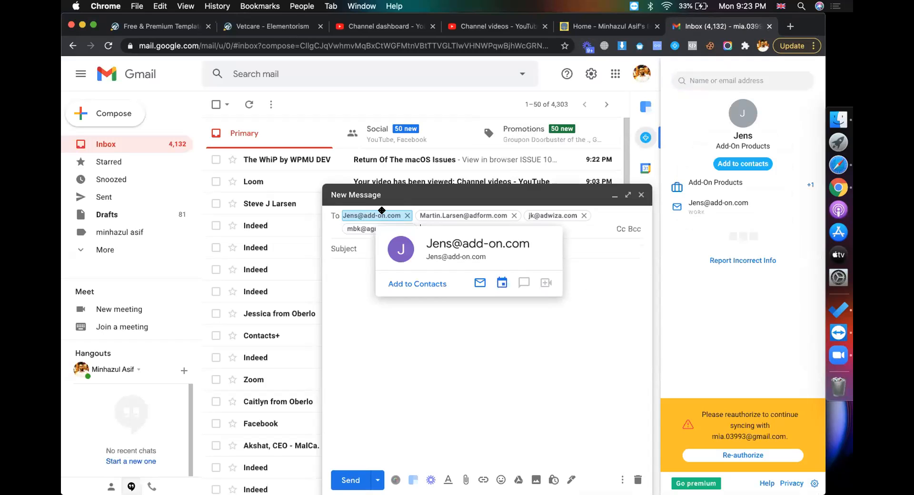
click(435, 212)
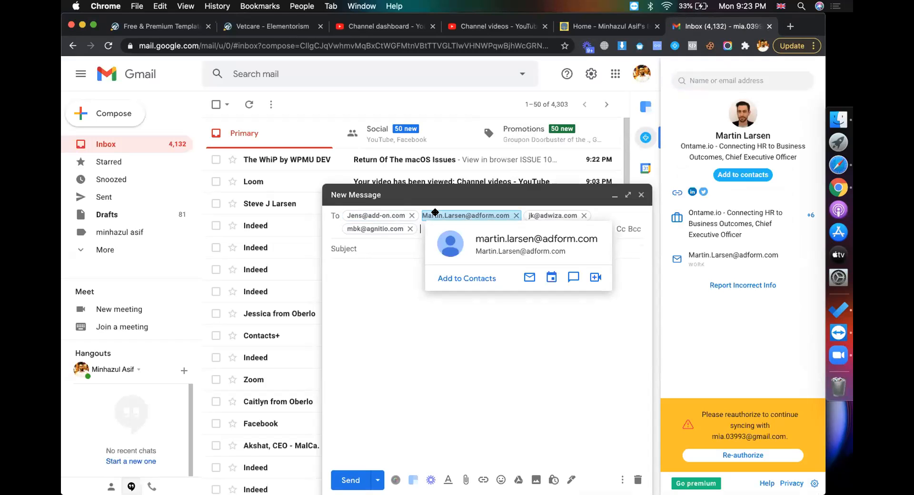
key(super+shift+5)
drag(501, 282, 559, 268)
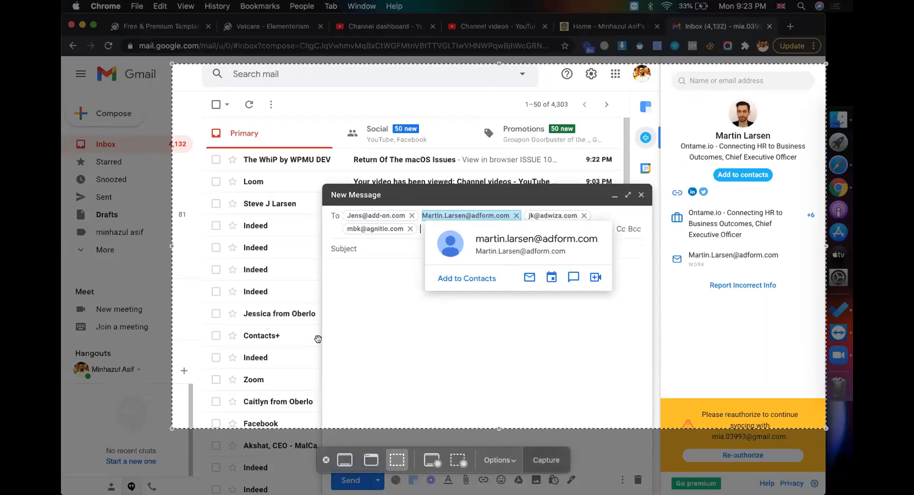
Capture the Gmail area and outline the contact panel with a red rectangle
drag(171, 245, 205, 245)
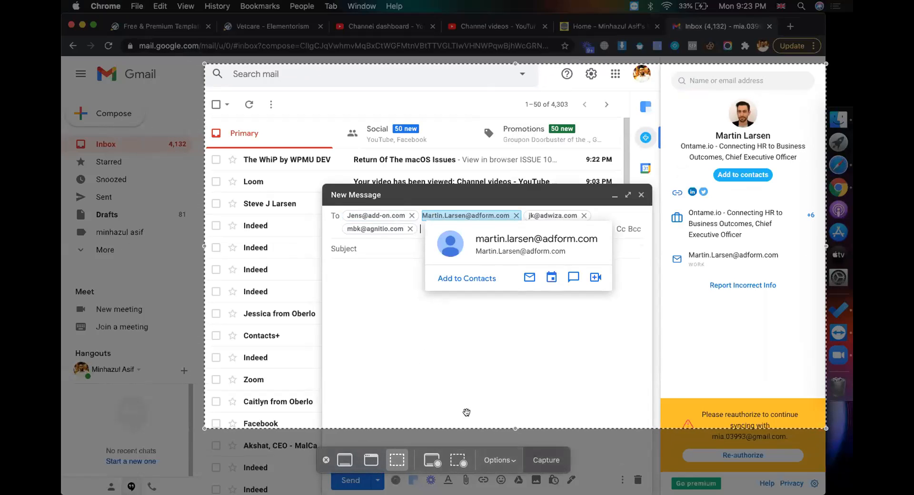
click(538, 460)
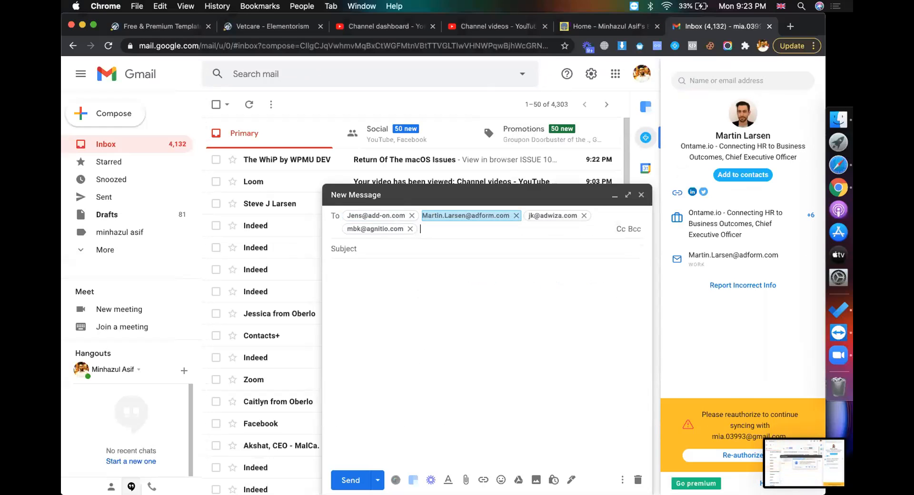
click(779, 459)
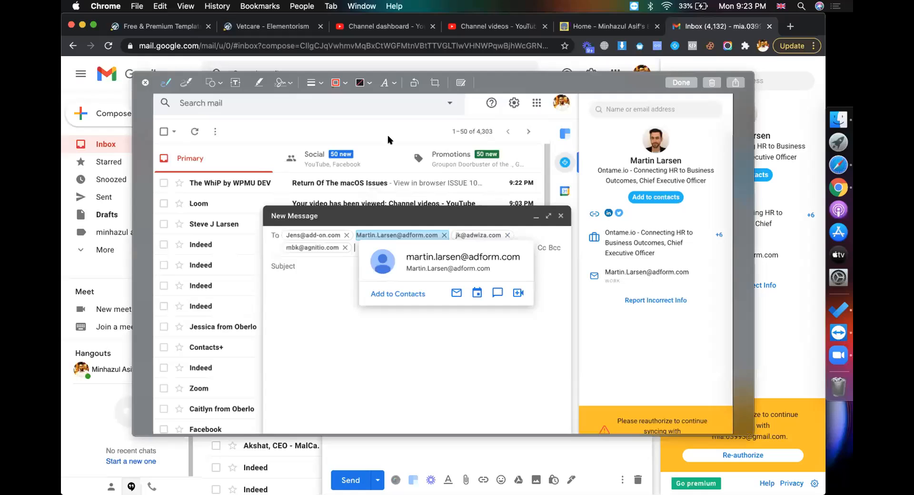
click(211, 83)
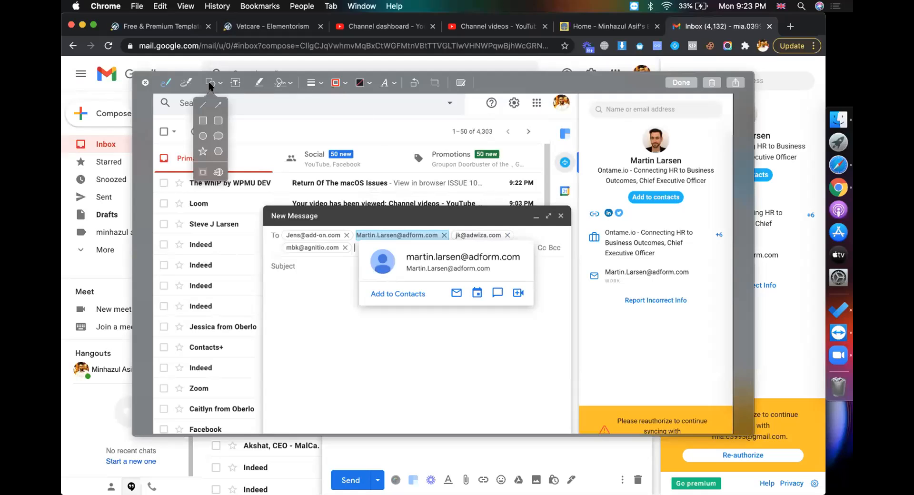
click(203, 120)
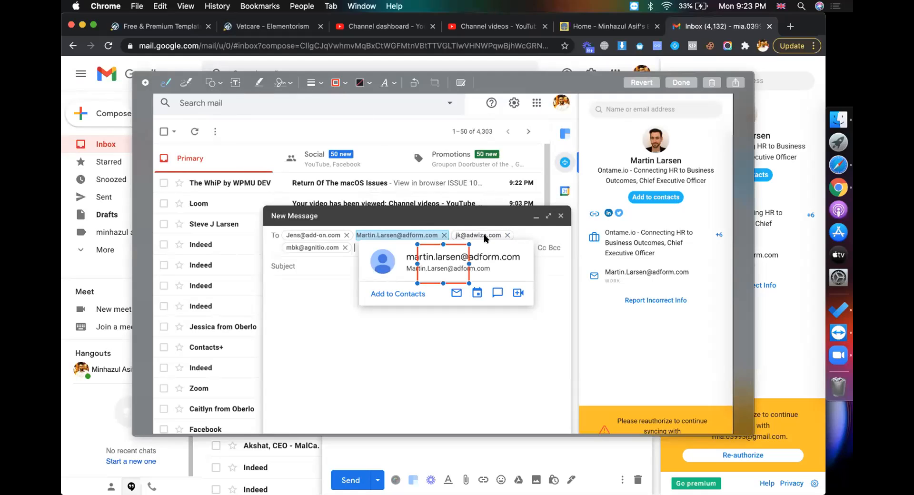
drag(443, 244, 457, 151)
drag(469, 218, 555, 217)
drag(484, 283, 482, 369)
click(366, 146)
click(430, 151)
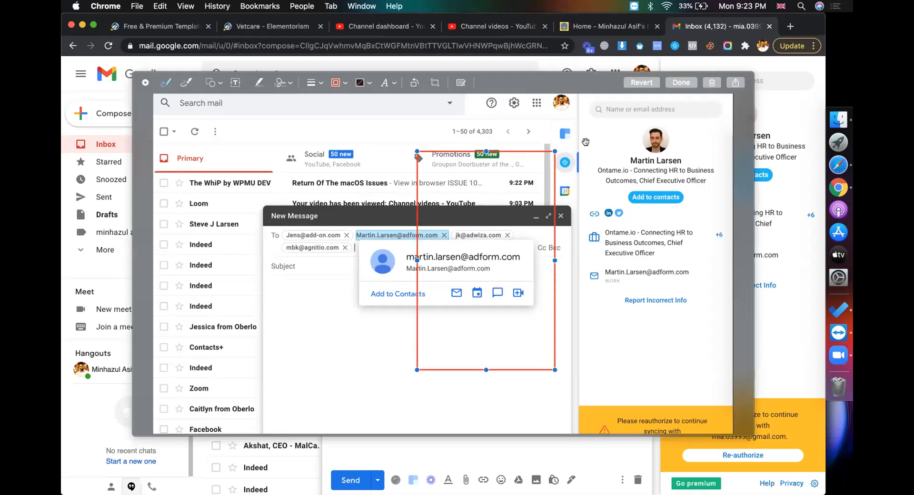
mouse_move(523, 152)
mouse_down()
mouse_move(648, 142)
mouse_move(678, 112)
mouse_move(694, 129)
mouse_up()
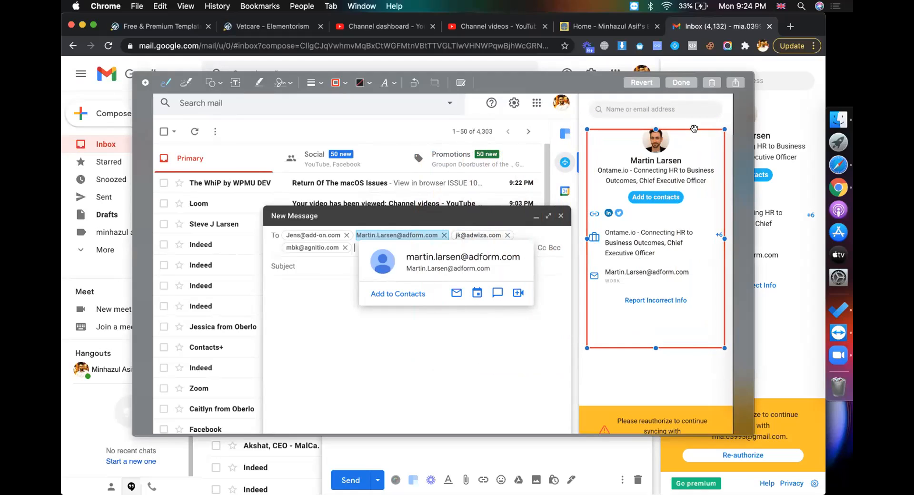
Add the one-line caption 'Contact plus email verifier' to the screenshot
click(235, 83)
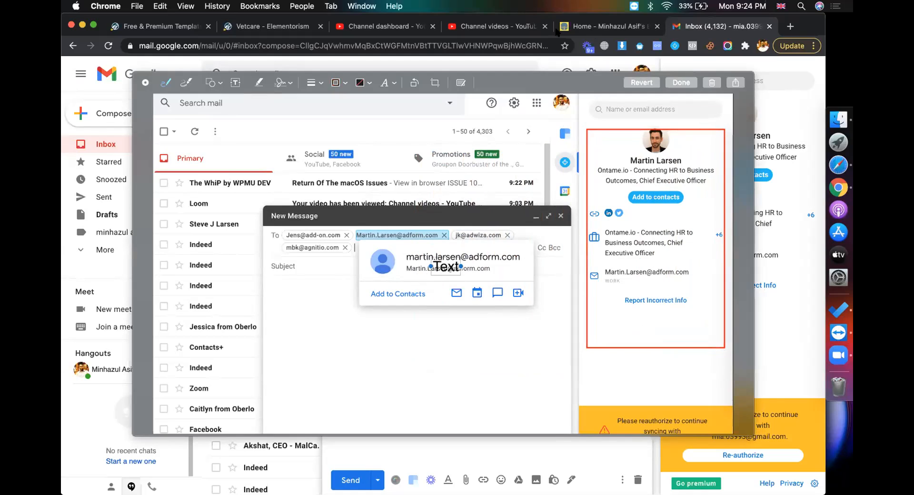
mouse_move(458, 266)
mouse_down()
mouse_move(393, 265)
mouse_move(351, 369)
mouse_move(342, 369)
mouse_up()
double_click(341, 369)
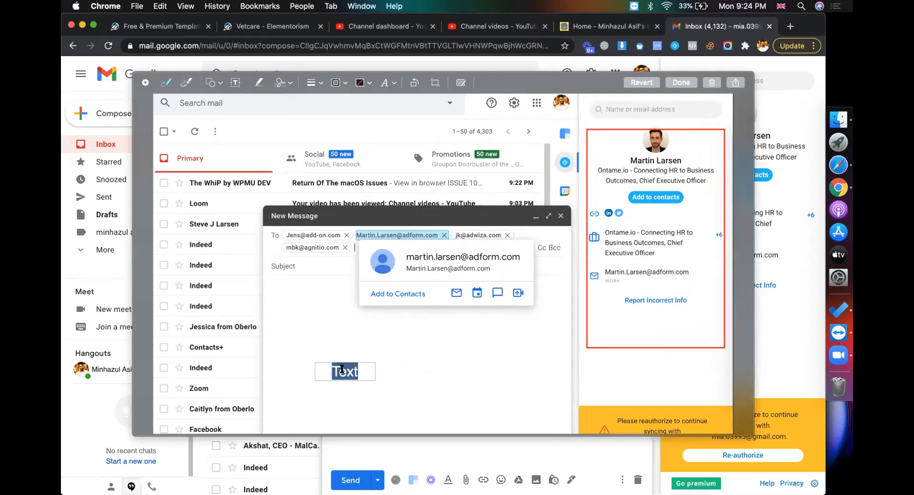
text(Contact)
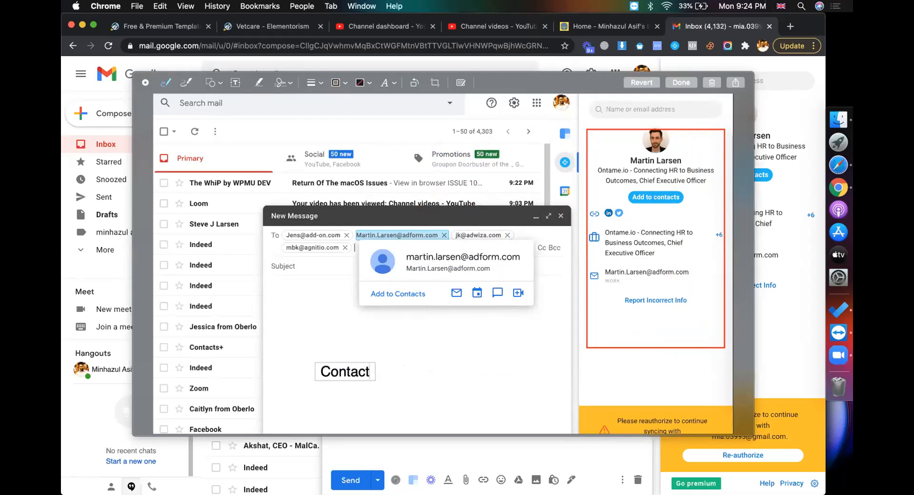
text( plus)
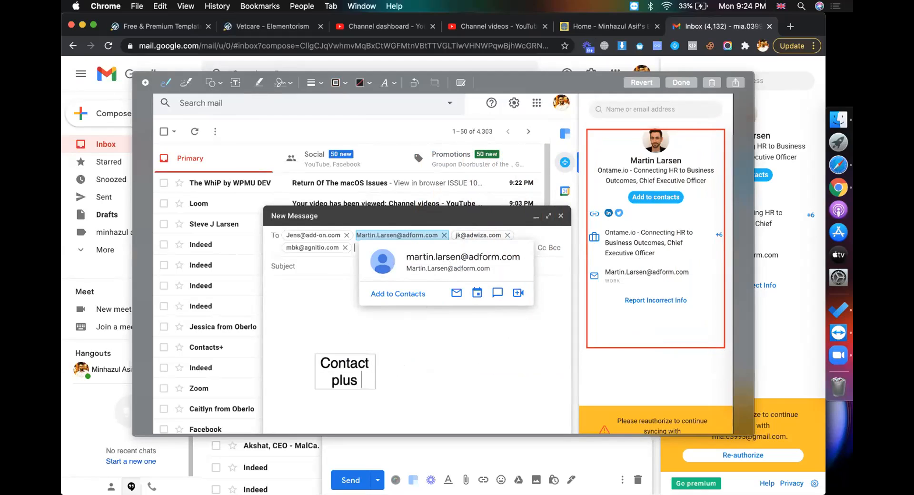
text( email veri)
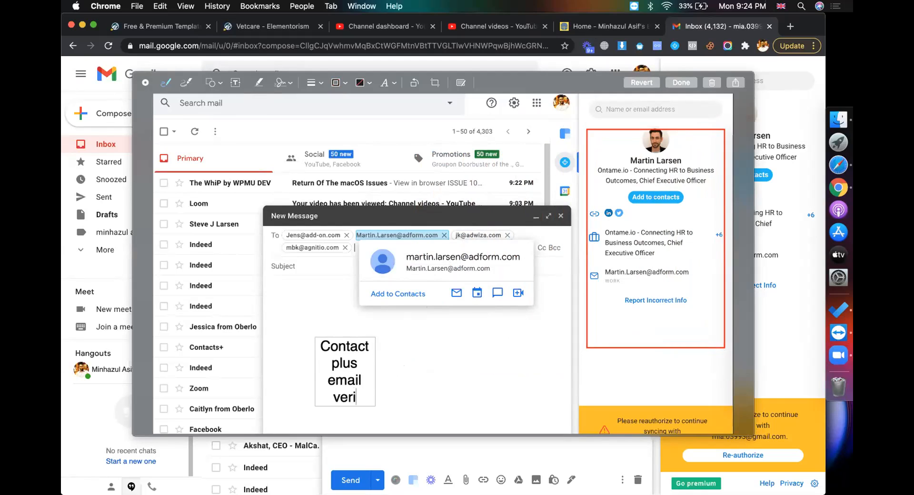
text(fied)
key(BackSpace)
text(r)
click(420, 380)
drag(376, 371, 530, 371)
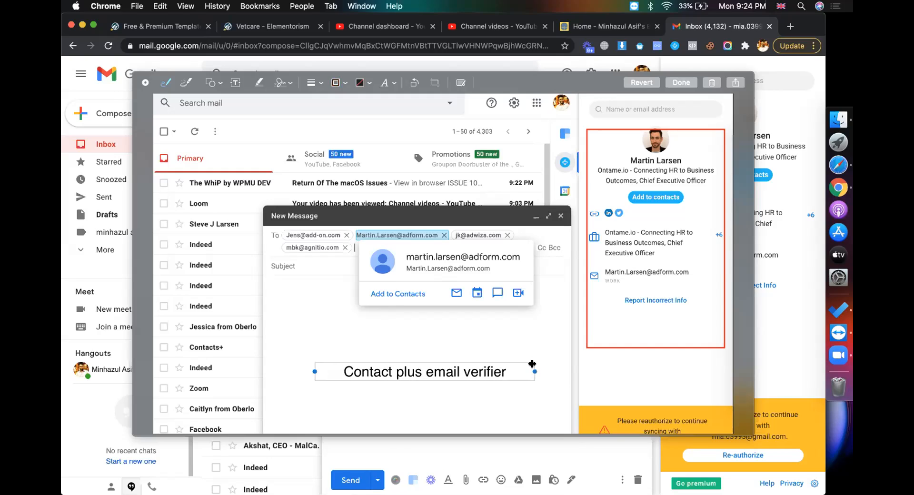
click(503, 344)
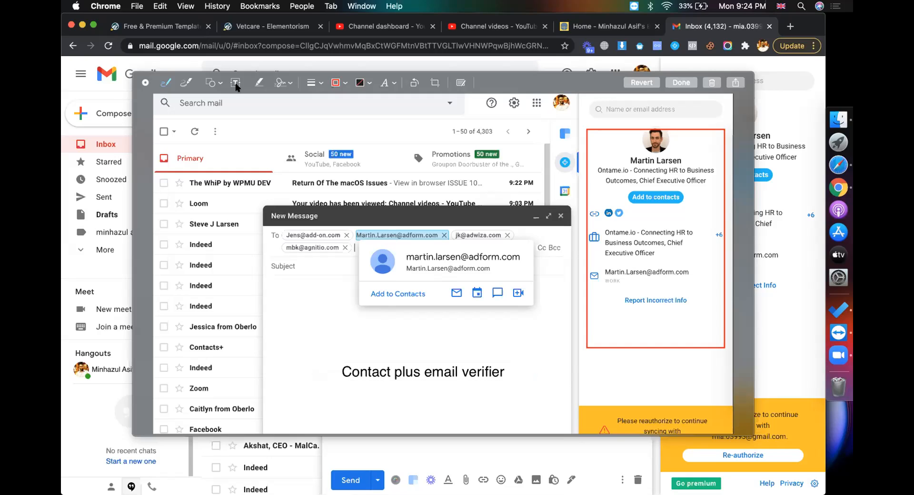
Frame the caption in a red rectangle, remove a stray line, and finish the markup
click(218, 85)
click(202, 118)
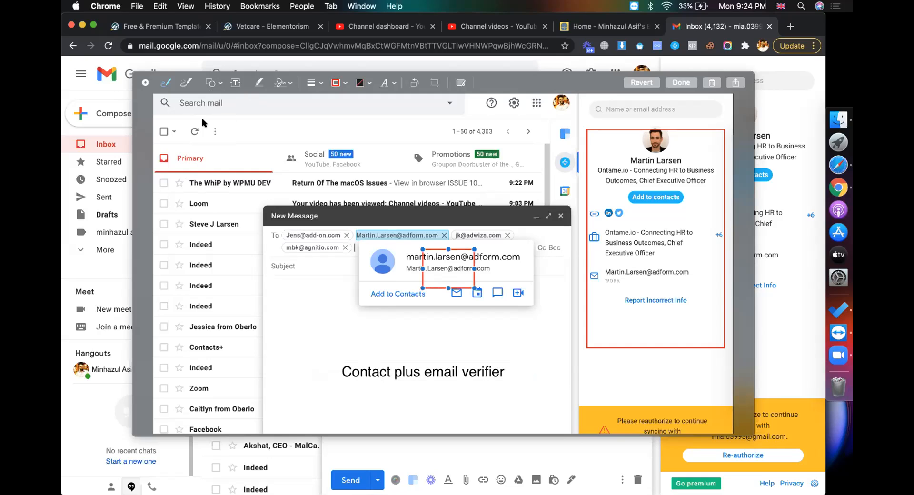
drag(474, 268, 579, 268)
click(339, 322)
drag(437, 277, 388, 360)
key(BackSpace)
click(422, 281)
mouse_move(422, 280)
mouse_down()
mouse_move(374, 361)
mouse_move(319, 399)
mouse_move(343, 384)
mouse_up()
drag(491, 372, 512, 370)
click(547, 362)
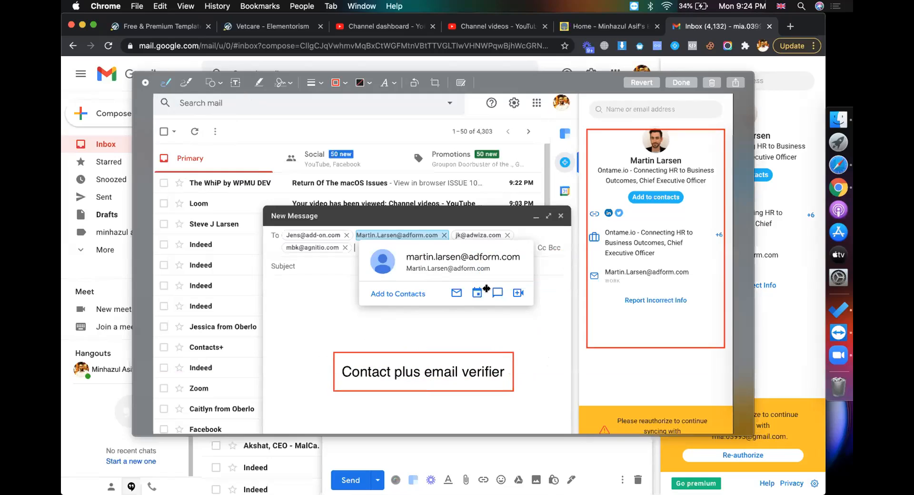
click(680, 83)
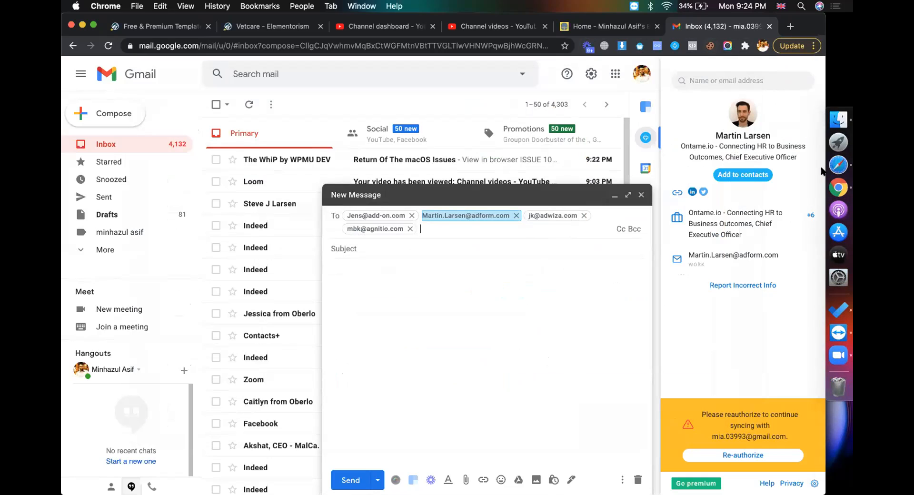
Open another Chrome profile's window from the profile menu and launch a Lightshot capture tab
click(744, 46)
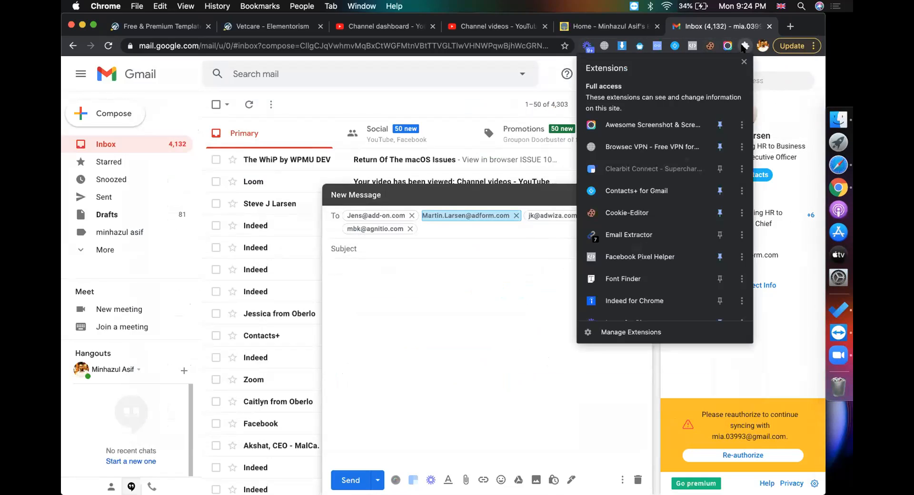
scroll(671, 247, down, 4)
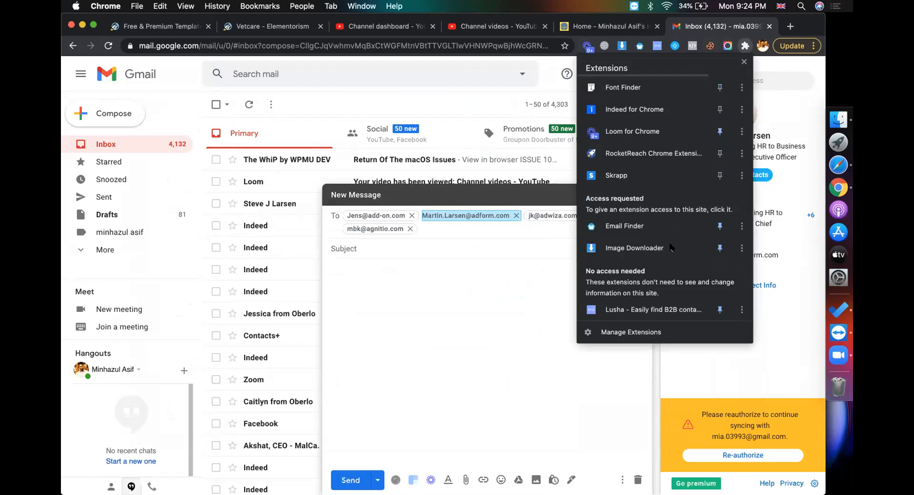
scroll(670, 248, up, 4)
click(761, 46)
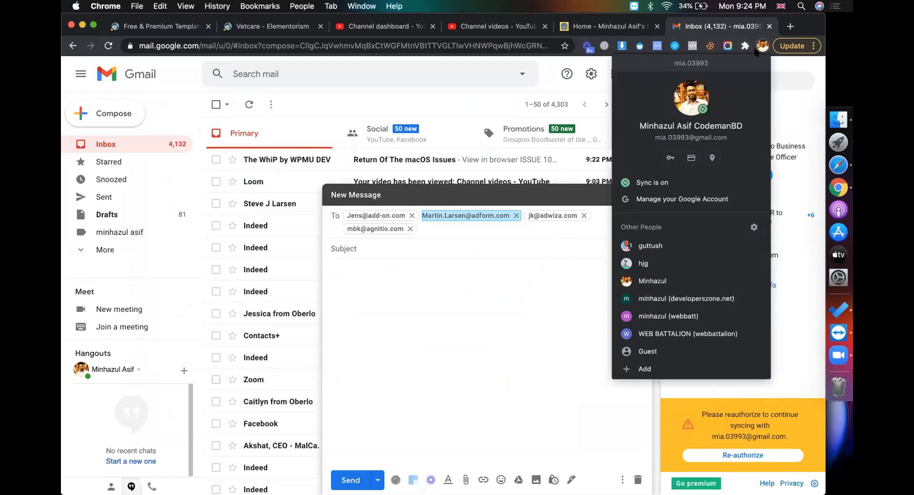
click(696, 276)
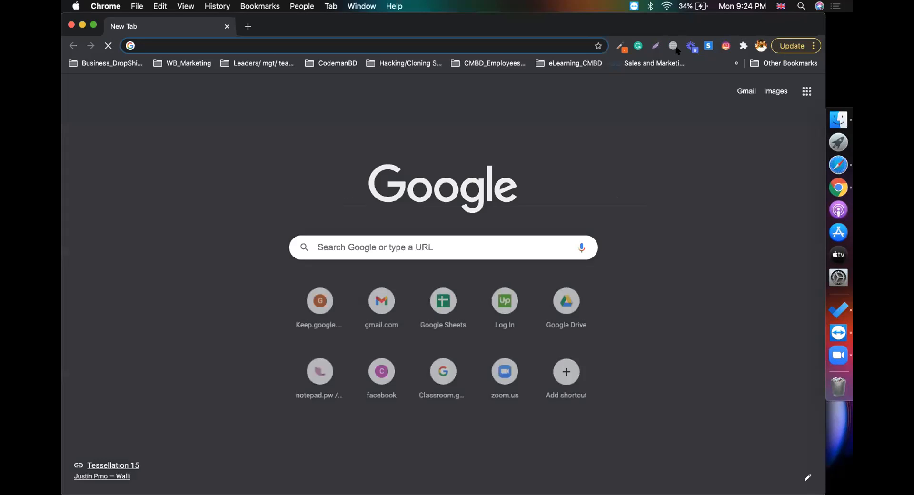
click(657, 46)
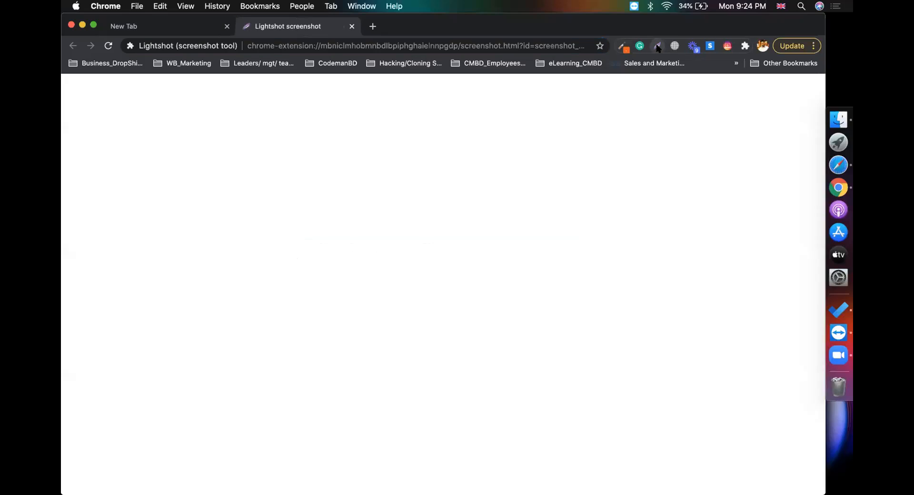
Capture an area of the new tab and draw red boxes around the Google logo and 'googlre' text
drag(217, 150, 601, 362)
drag(714, 427, 727, 431)
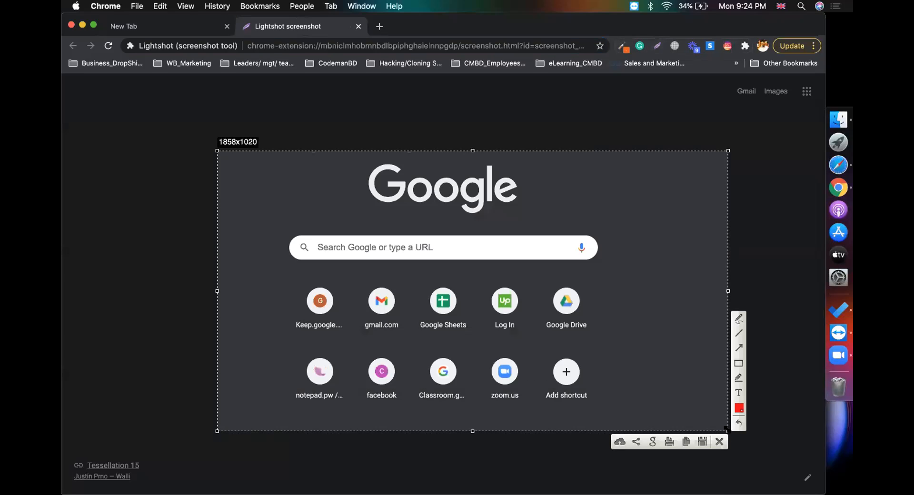
drag(345, 172, 539, 212)
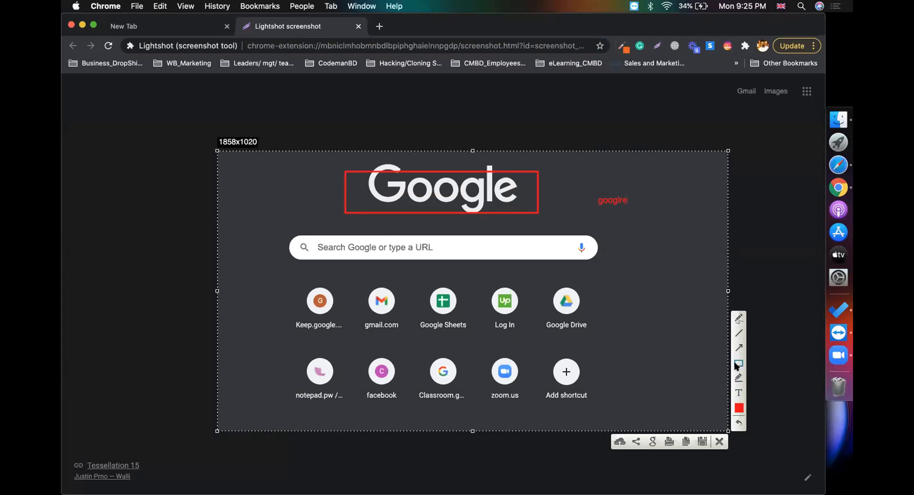
drag(592, 189, 634, 213)
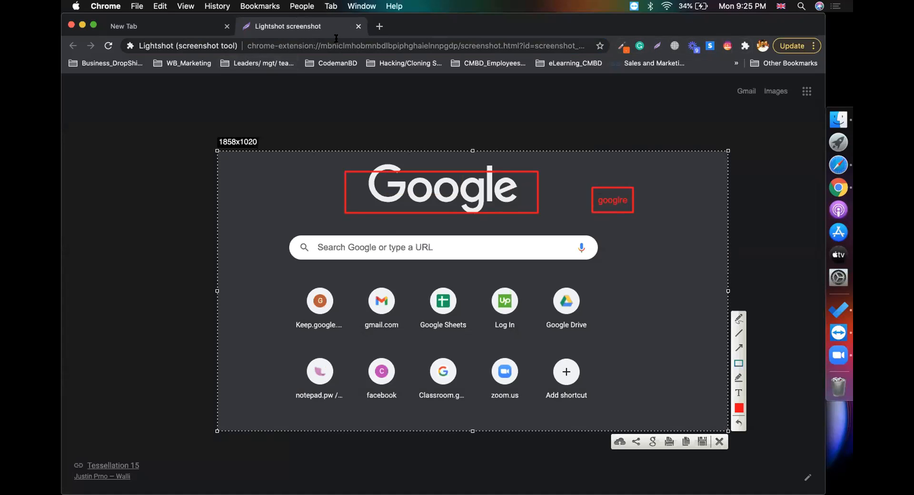
Close the Lightshot capture and return to the browser window with the Gmail draft
click(358, 26)
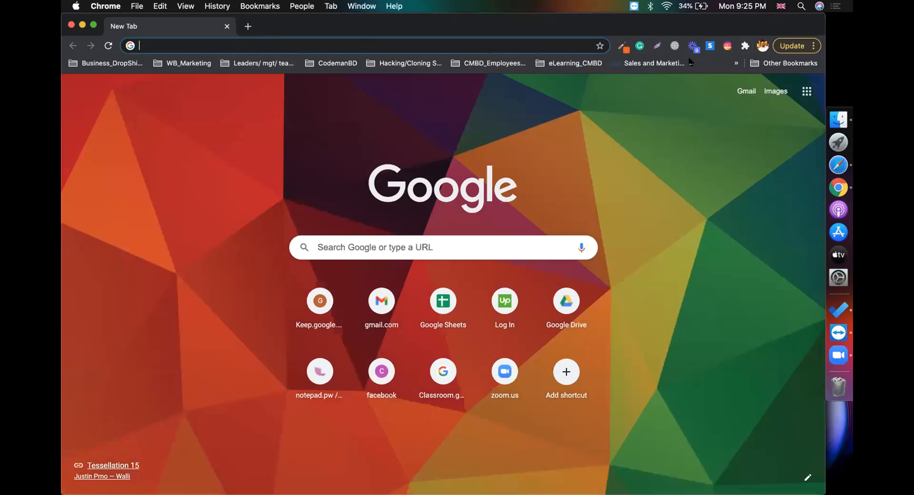
click(762, 46)
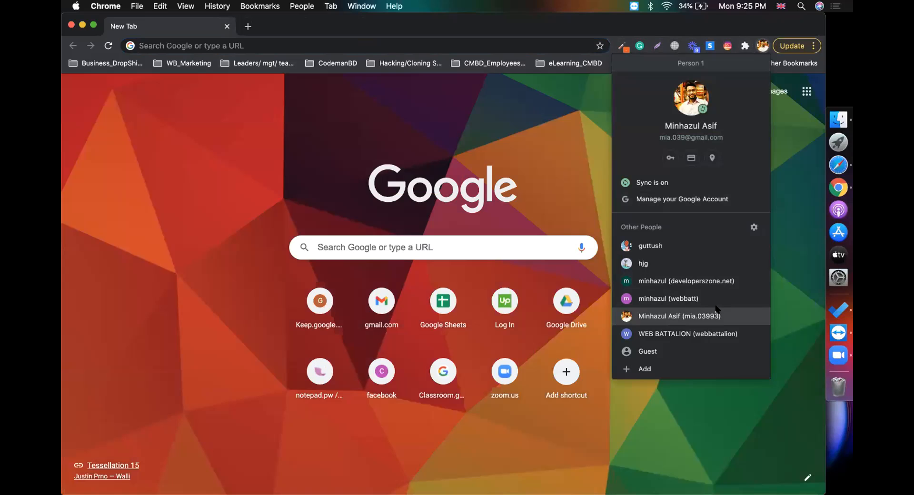
click(717, 314)
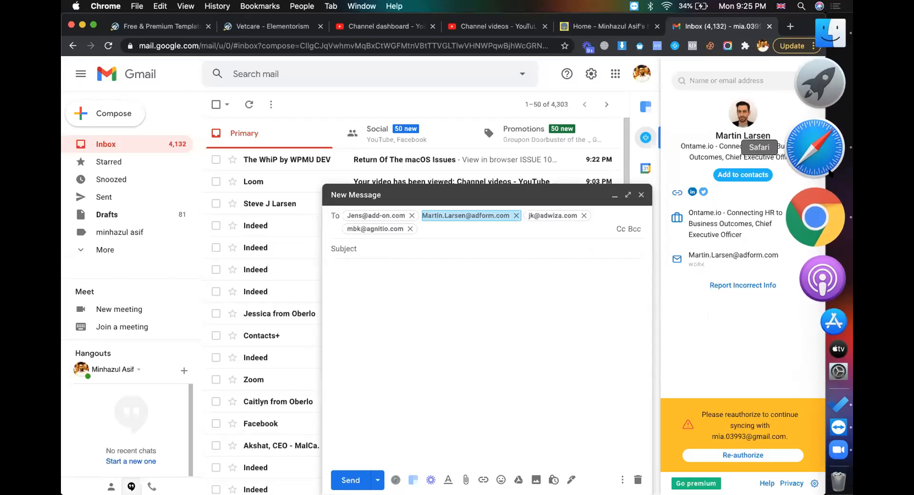
click(827, 150)
Upload 'Screenshot 2020-11-16 at 9.23.41 PM.png' from the Desktop into the Tools SnaP folder
click(497, 54)
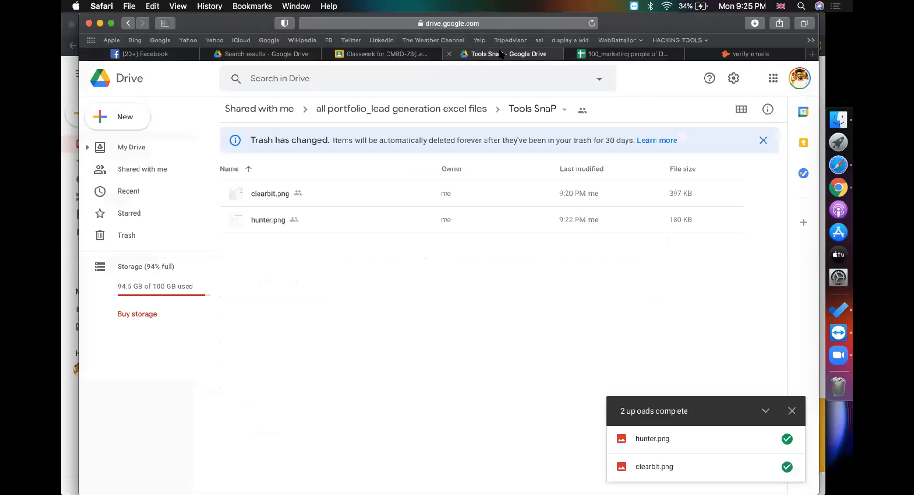
click(127, 119)
click(147, 147)
click(279, 211)
scroll(279, 212, down, 5)
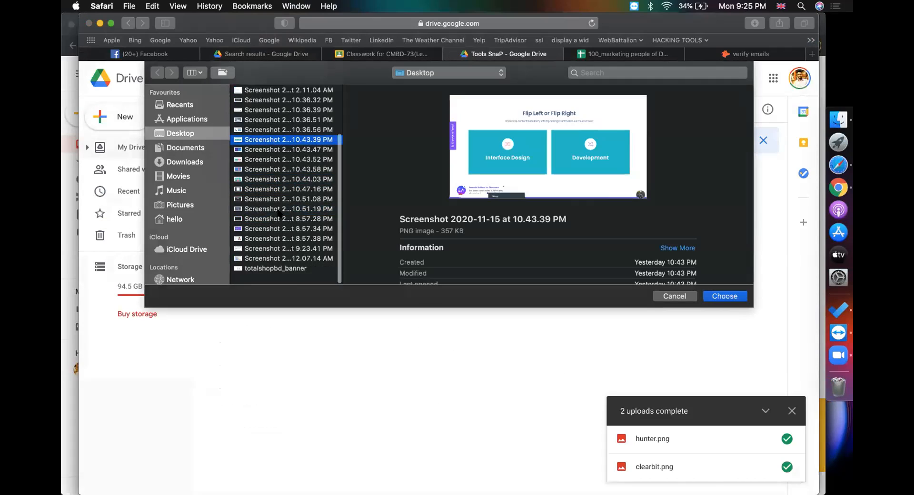
click(274, 270)
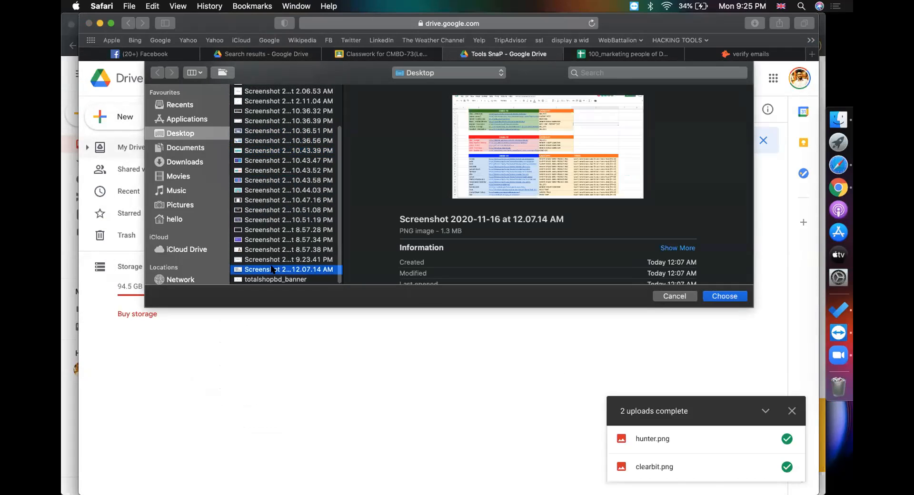
key(Up)
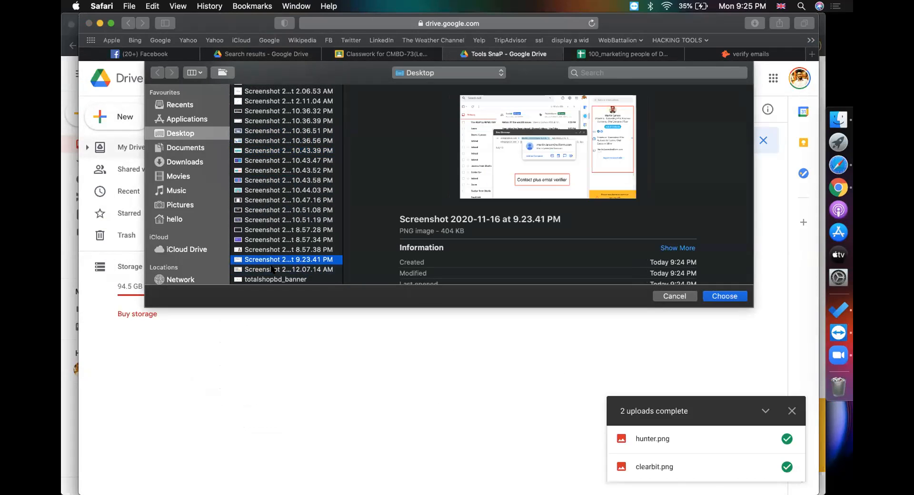
key(Return)
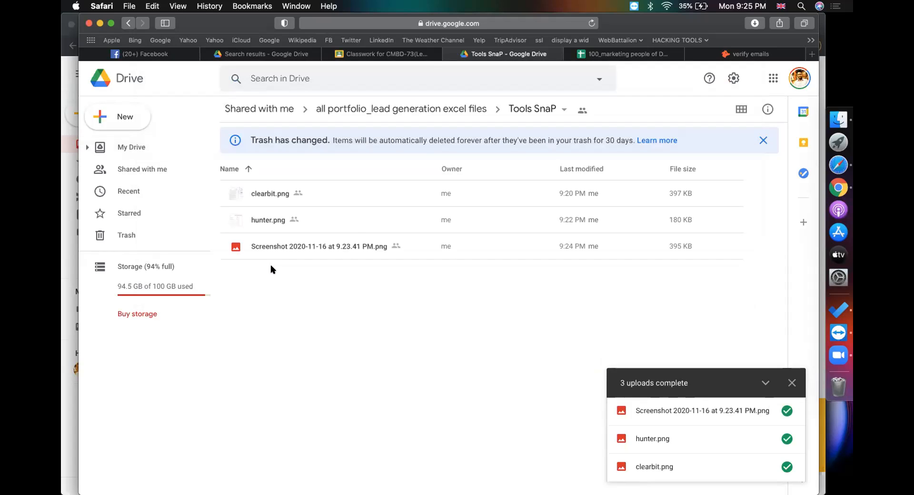
Rename the uploaded screenshot to 'contact plus email verifier'
right_click(282, 246)
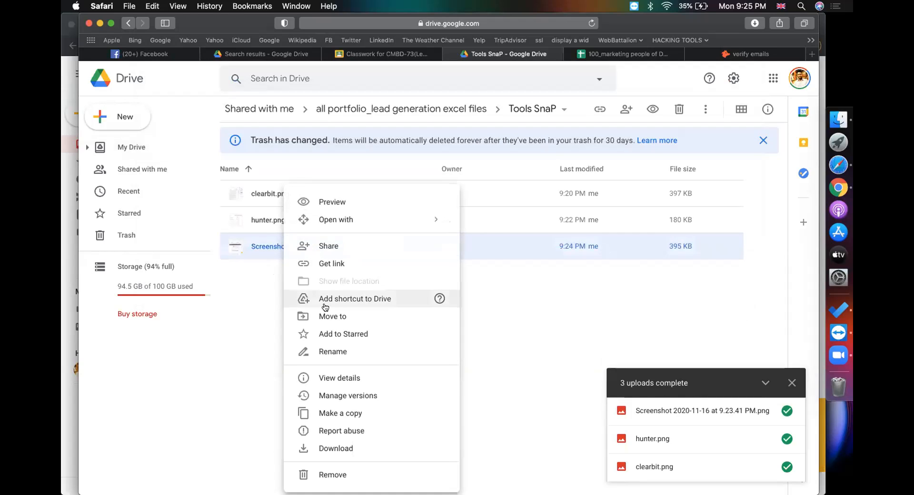
click(338, 351)
text(contact)
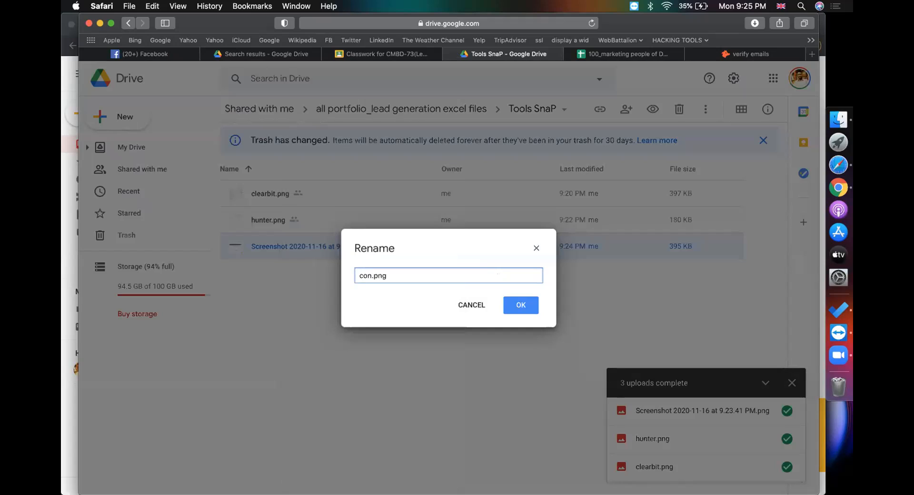
text( plus email verifier)
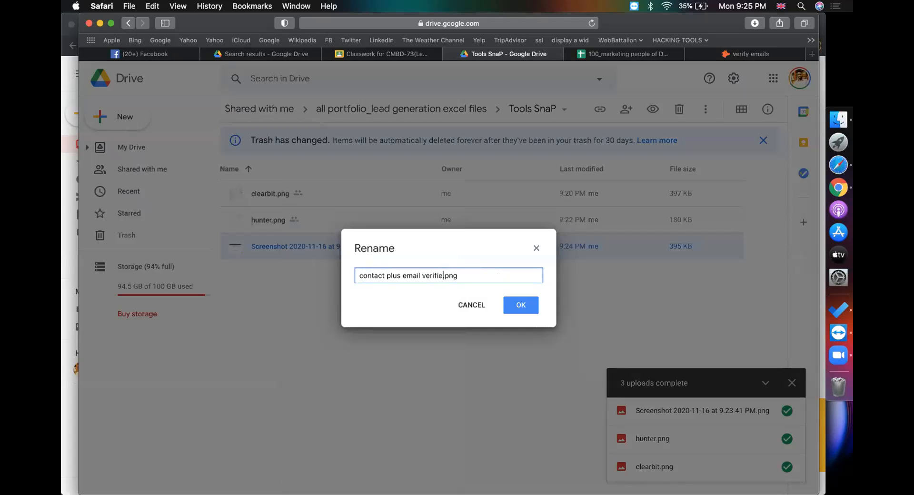
key(Return)
click(468, 362)
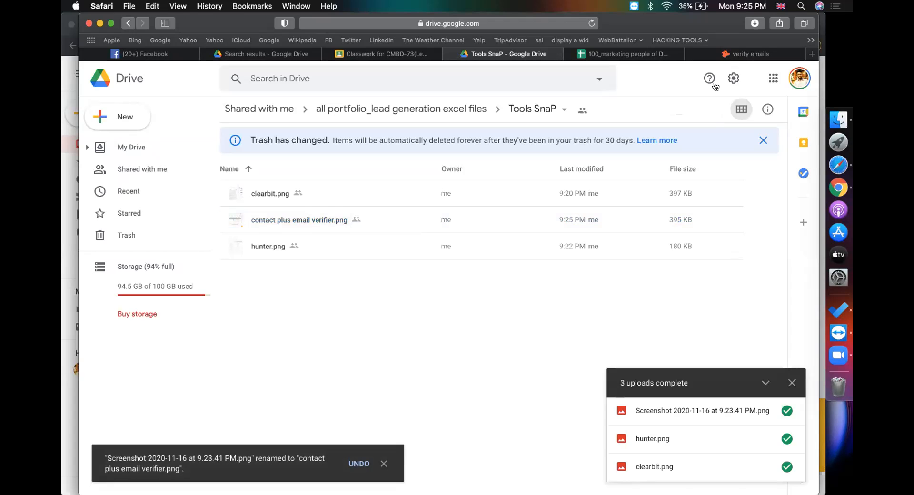
Check the Tools SnaP images, then close the Denmark marketing leads spreadsheet tab
click(265, 224)
click(255, 251)
click(331, 289)
click(601, 54)
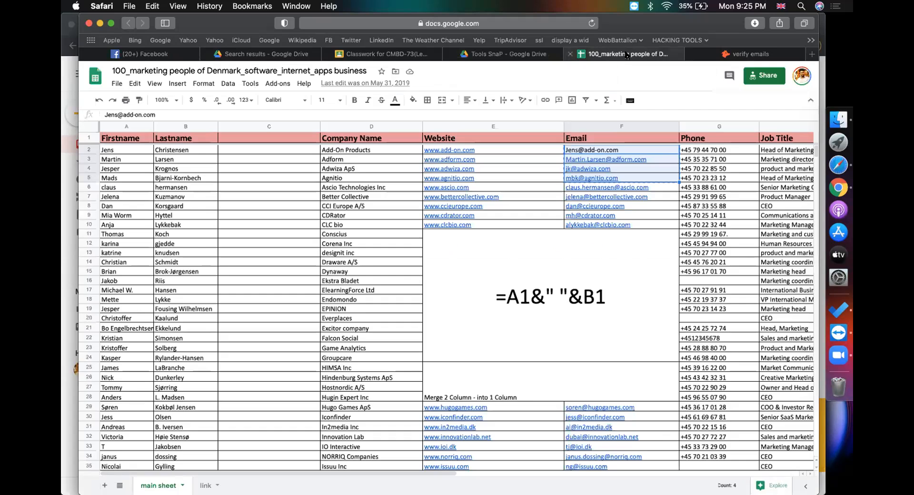
click(571, 56)
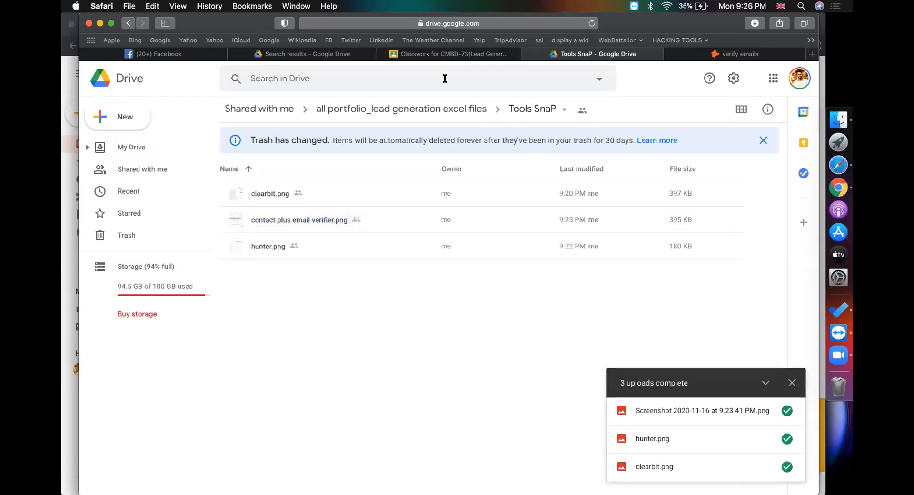
Look over the hunter.io verification results and return to the CMBD-73 Classwork page
click(448, 54)
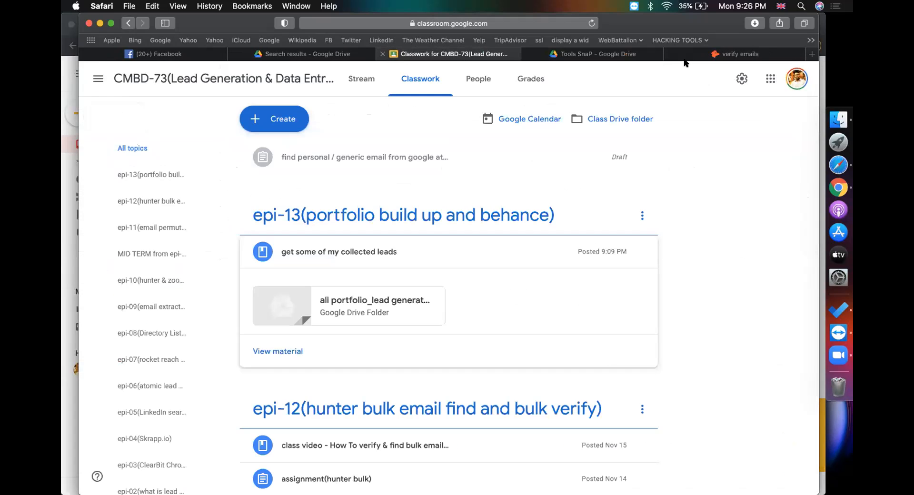
click(717, 55)
click(497, 23)
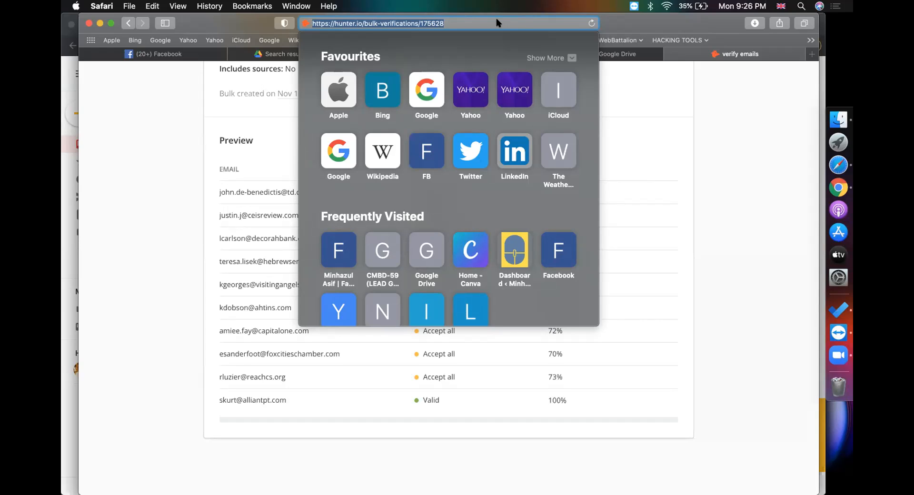
click(741, 187)
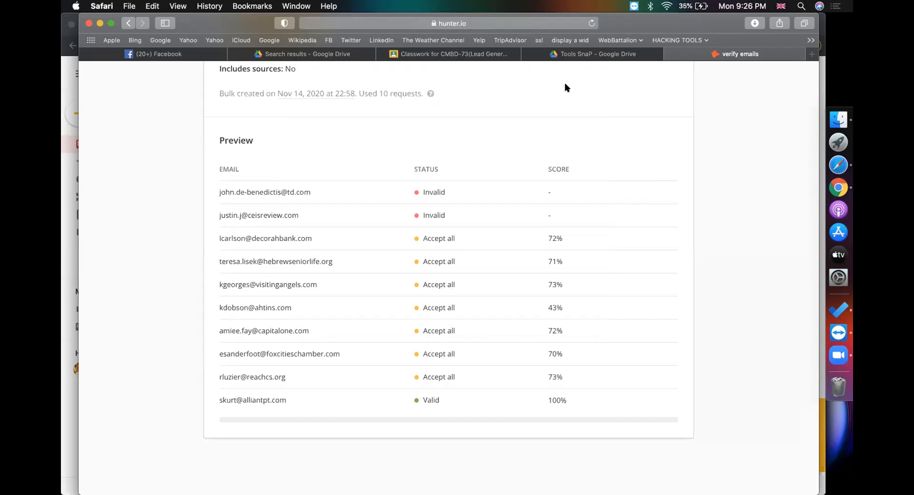
click(477, 54)
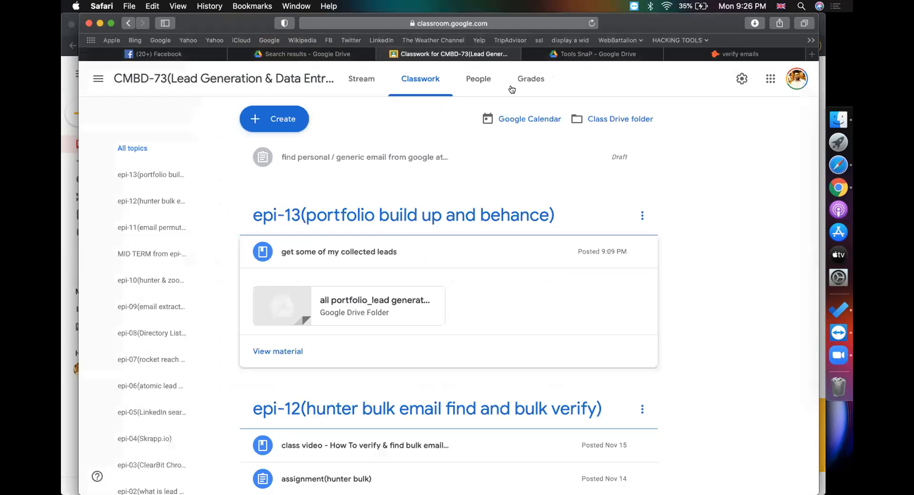
click(592, 55)
Go up to the all portfolio_lead generation excel files folder and preview the Denmark marketing xlsx
click(474, 54)
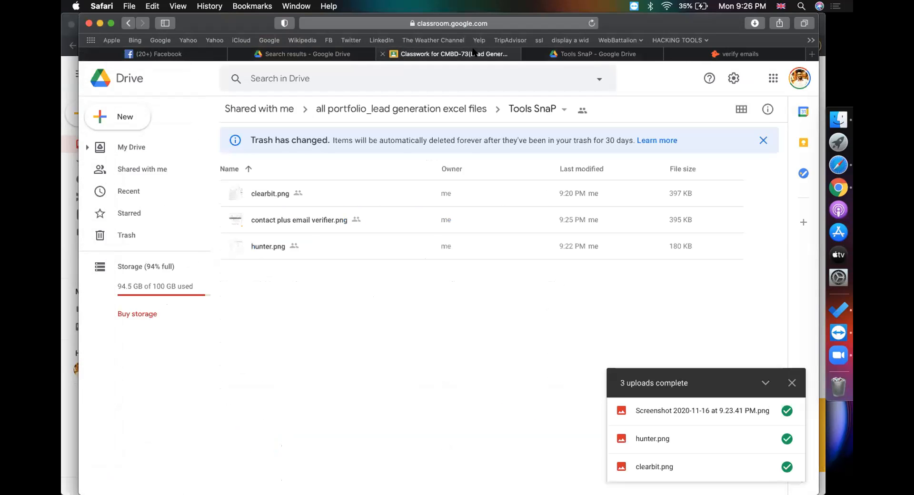
click(585, 55)
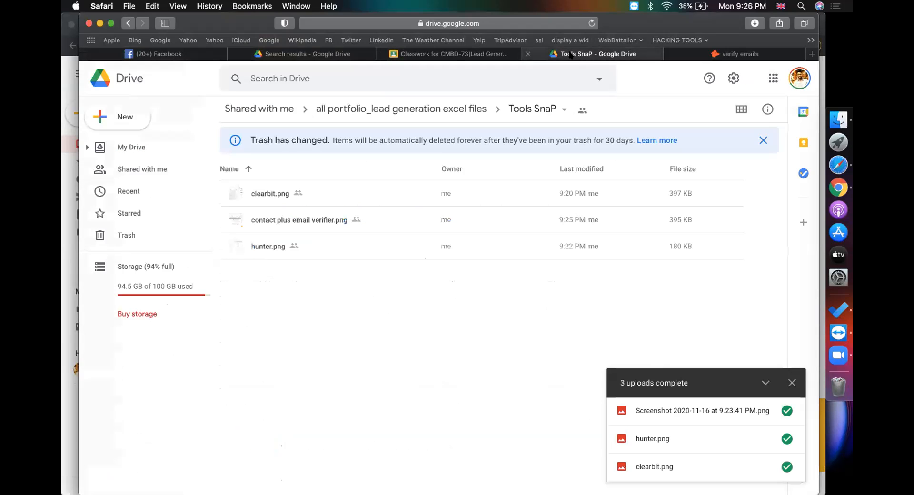
click(369, 108)
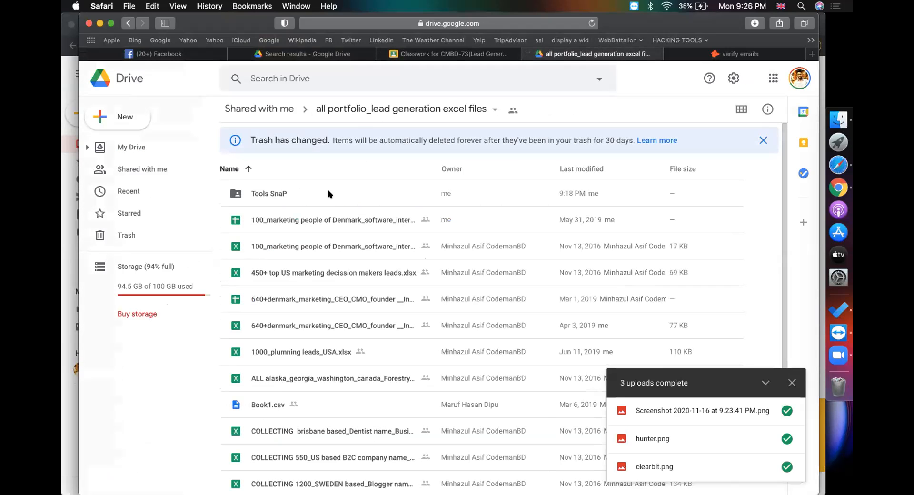
double_click(306, 215)
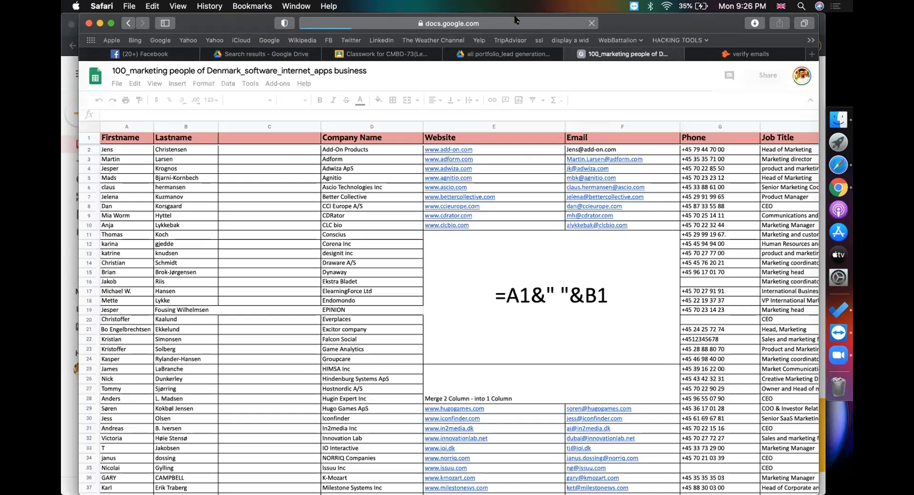
click(516, 22)
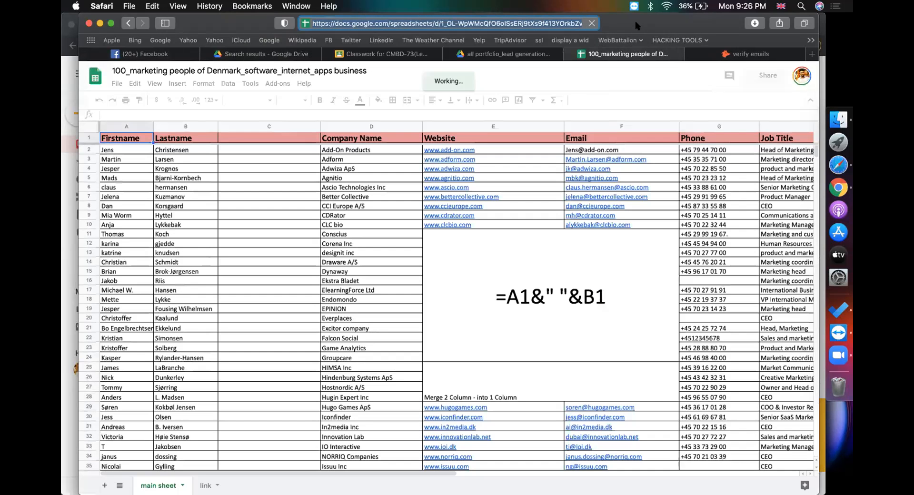
click(523, 52)
click(336, 244)
double_click(337, 244)
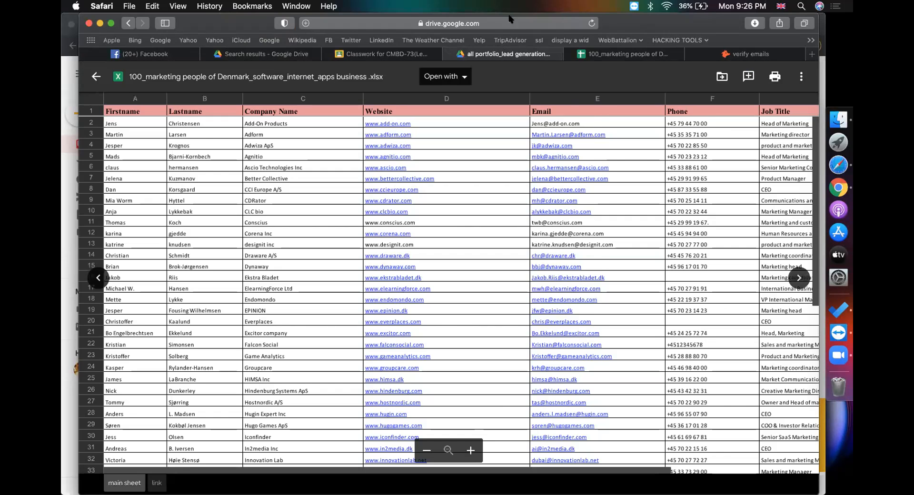
Open the Drive folder link in the Chrome window that has Gmail
click(509, 20)
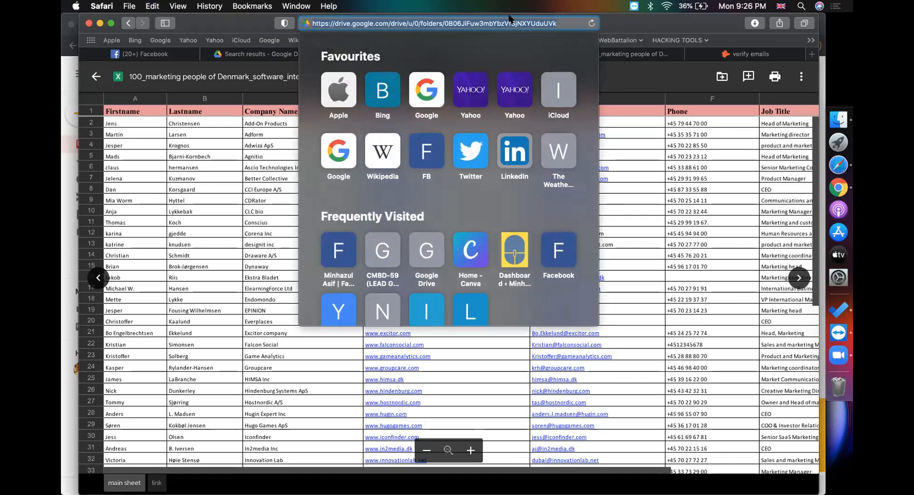
key(super+Tab)
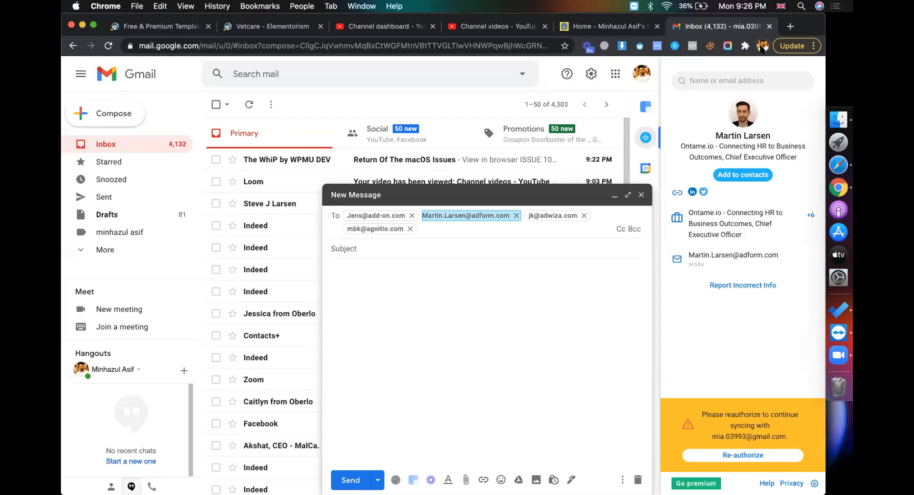
click(306, 43)
key(Return)
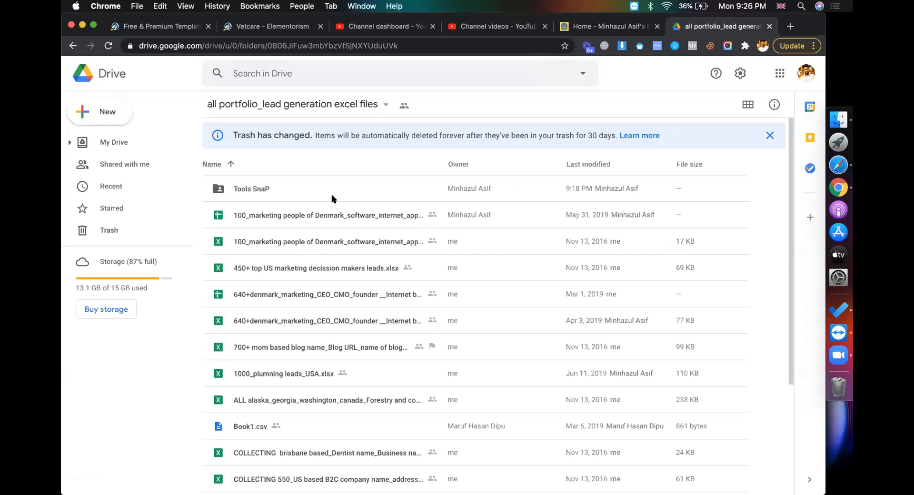
Preview the Denmark marketing xlsx there and choose Google Sheets from Open with
double_click(303, 211)
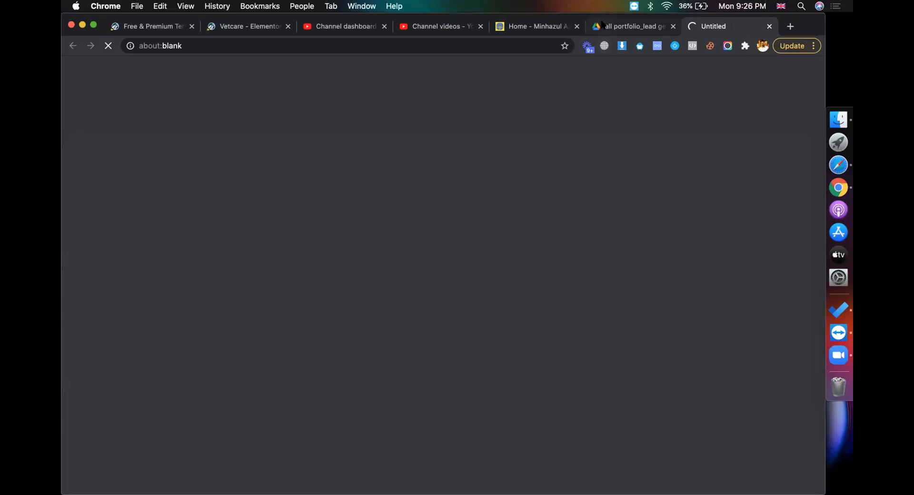
click(602, 24)
double_click(327, 242)
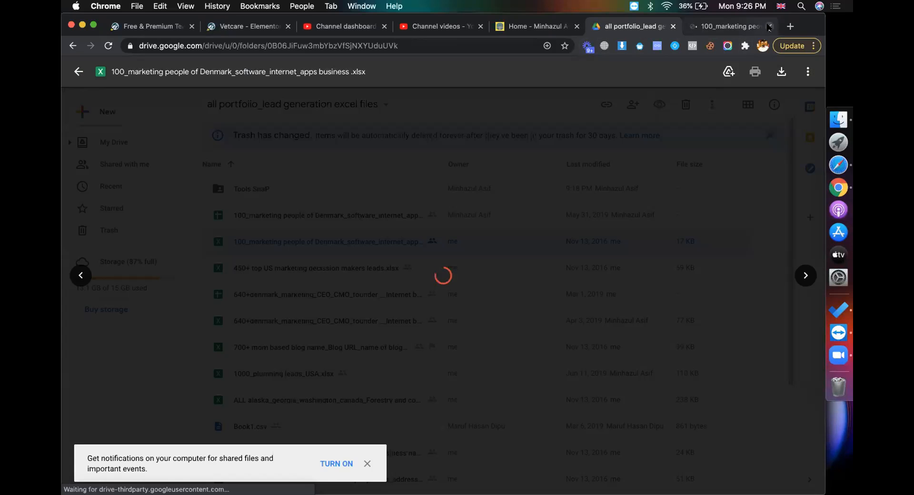
click(458, 71)
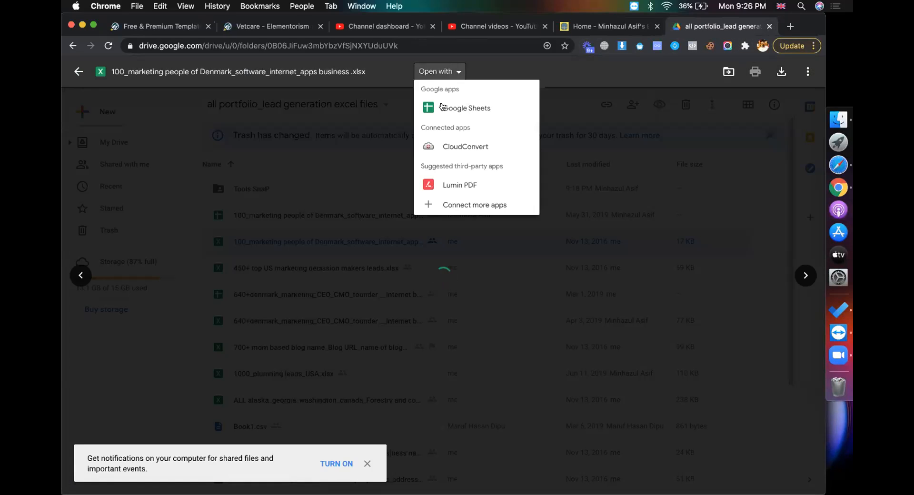
click(443, 106)
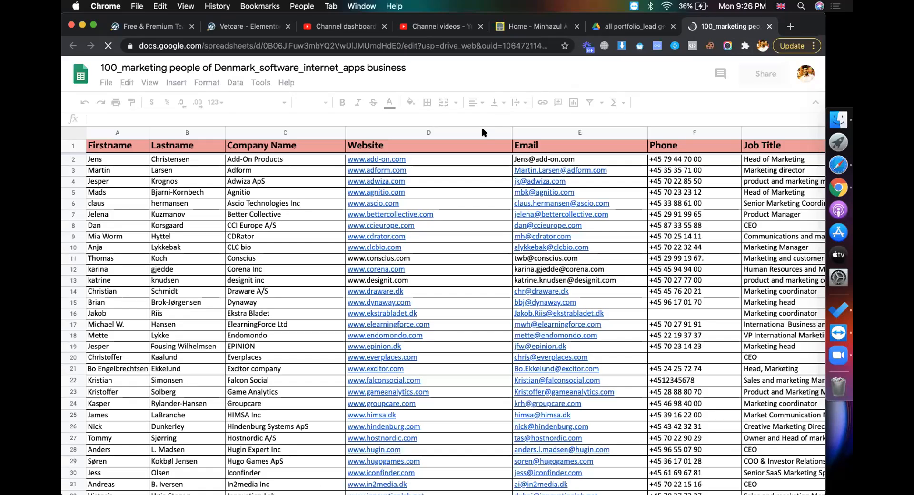
Review the Denmark lead list in Sheets and narrow the Company Name column slightly
scroll(403, 269, down, 5)
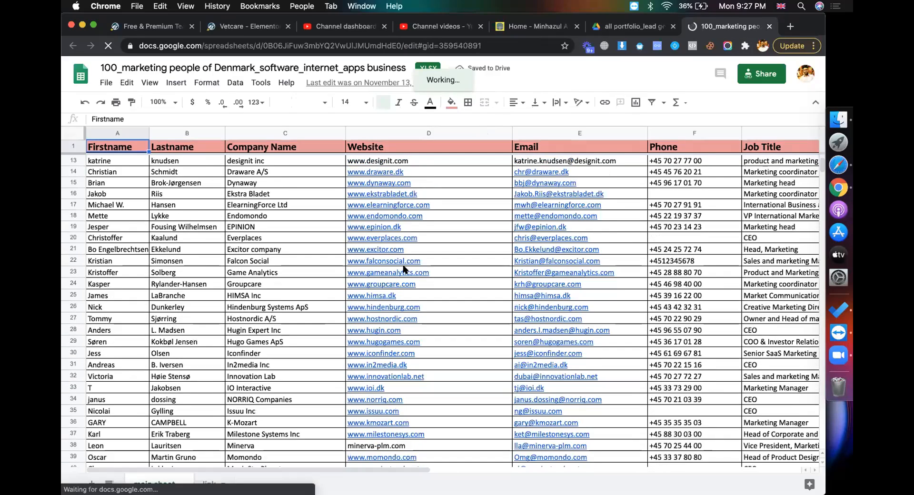
scroll(403, 269, down, 7)
scroll(407, 267, up, 8)
mouse_move(559, 403)
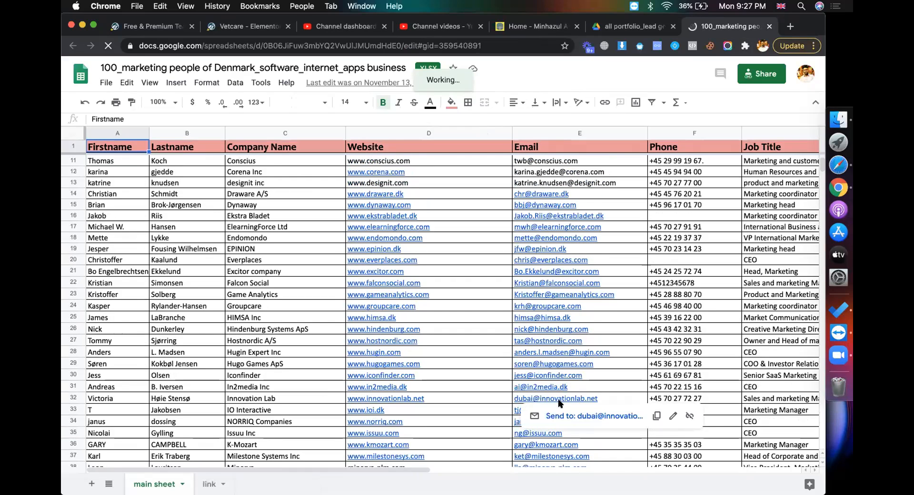
click(329, 271)
scroll(320, 323, down, 2)
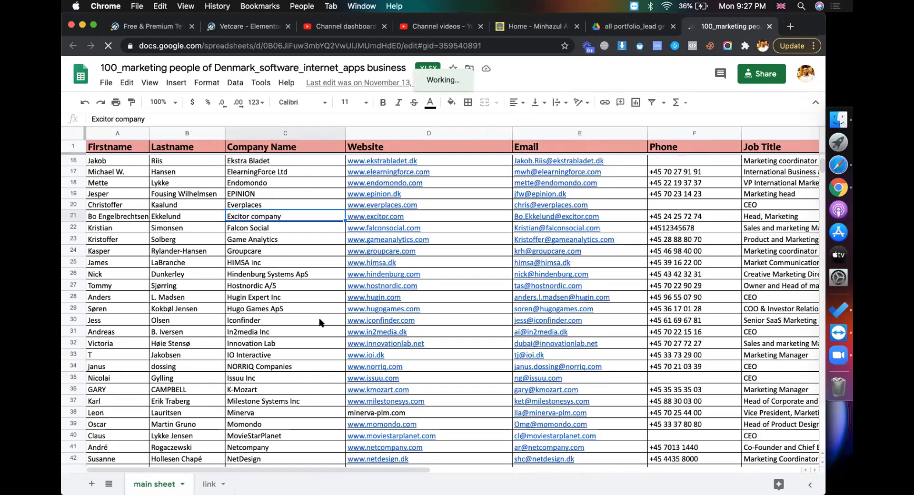
scroll(320, 320, up, 5)
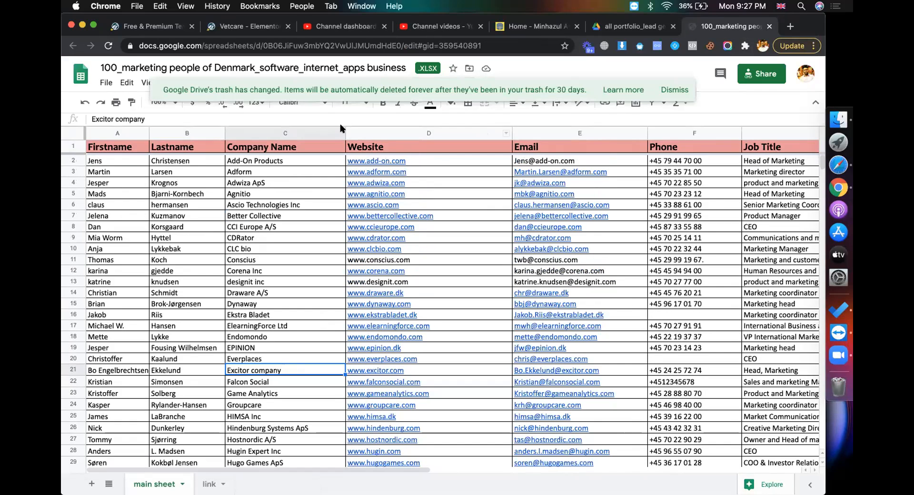
drag(342, 127, 323, 128)
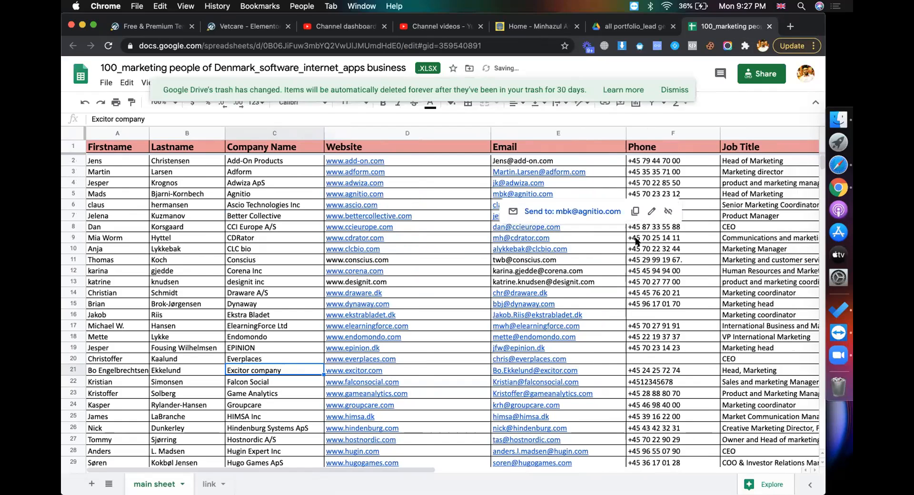
click(636, 271)
click(188, 192)
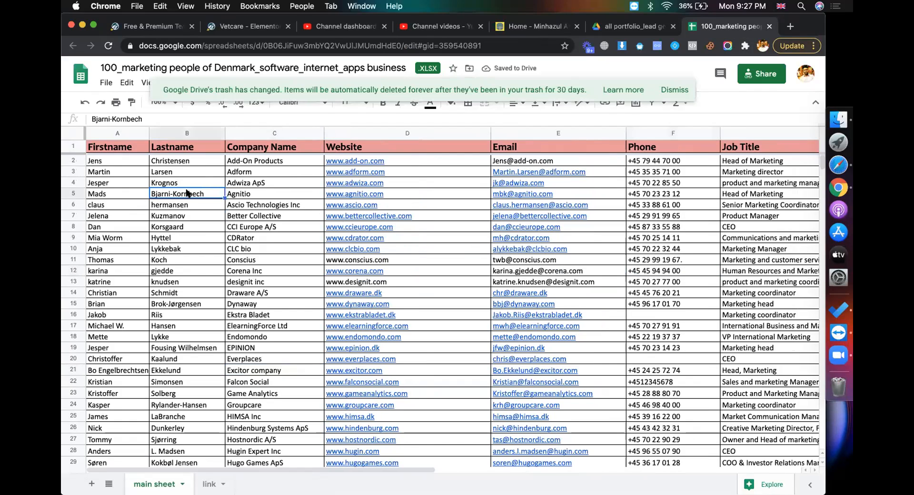
Fill the Firstname and Lastname columns light green
click(125, 134)
click(671, 89)
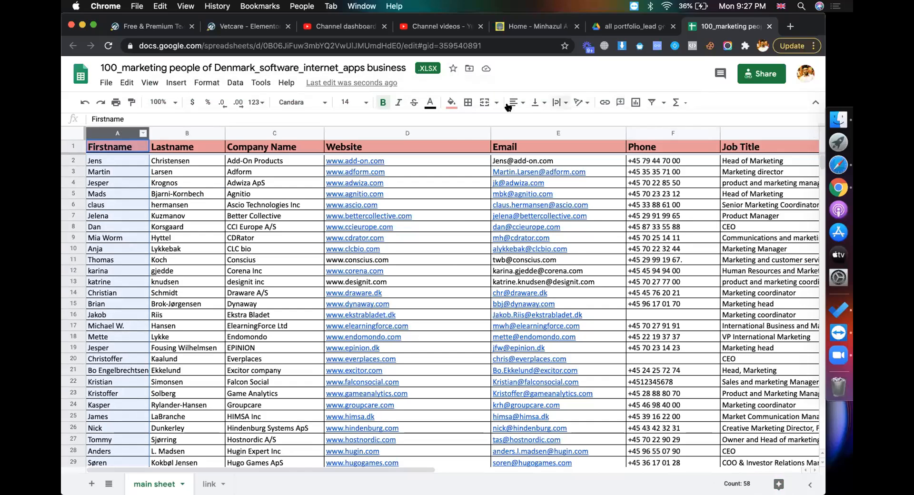
click(453, 101)
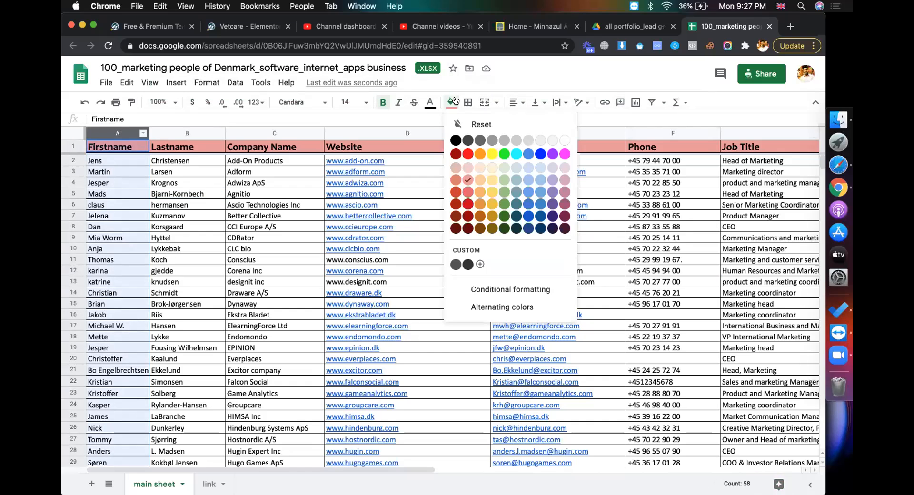
click(504, 167)
click(188, 131)
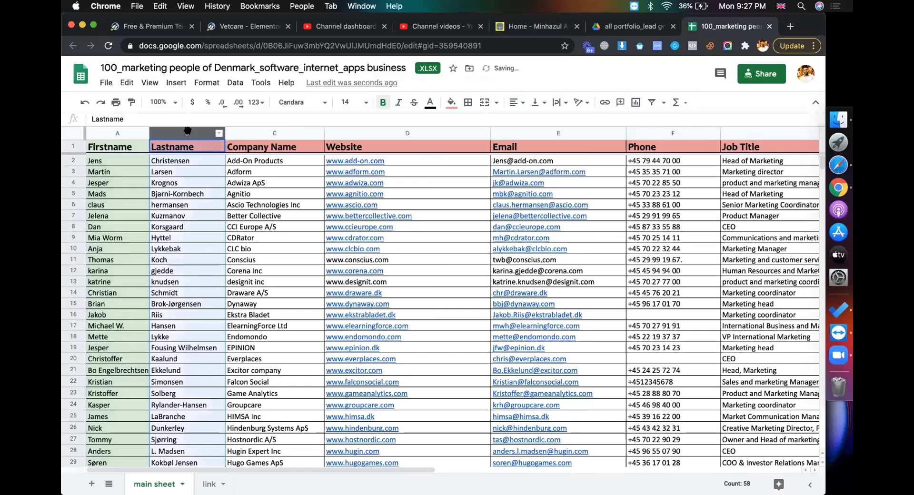
click(452, 102)
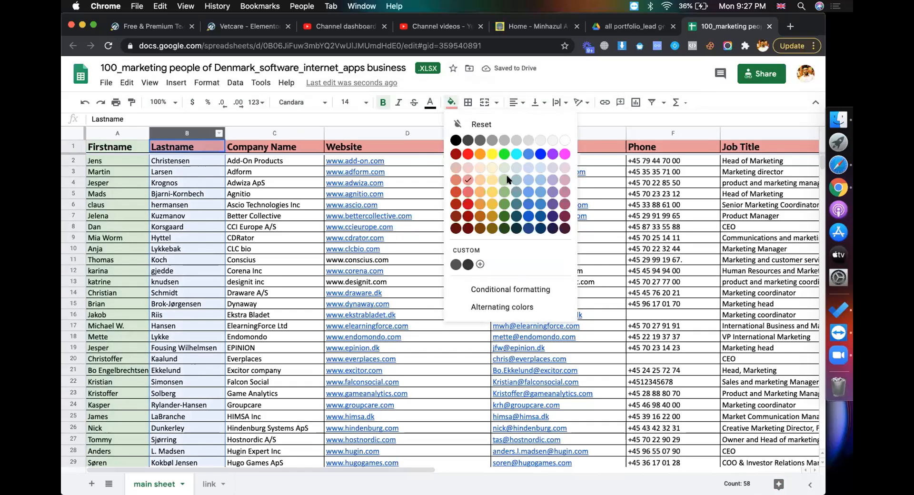
click(507, 179)
Fill Company Name green and Website dark green with light-coloured link text
click(274, 133)
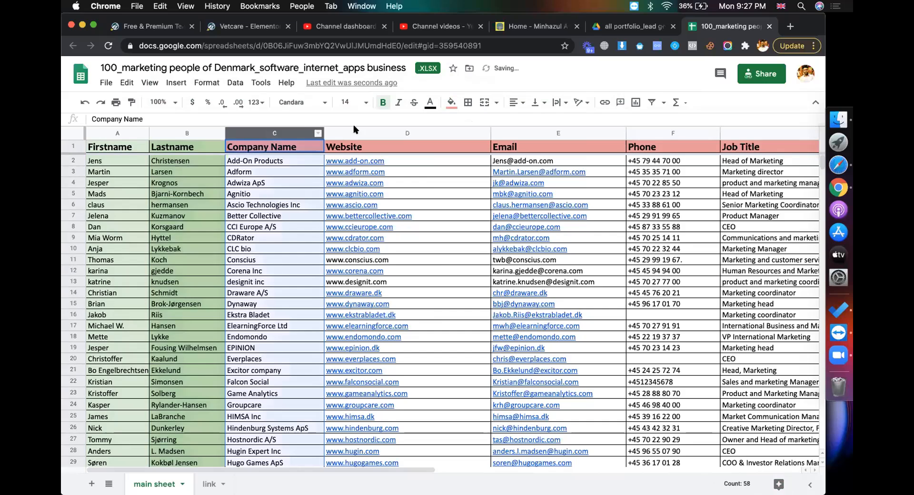
click(449, 103)
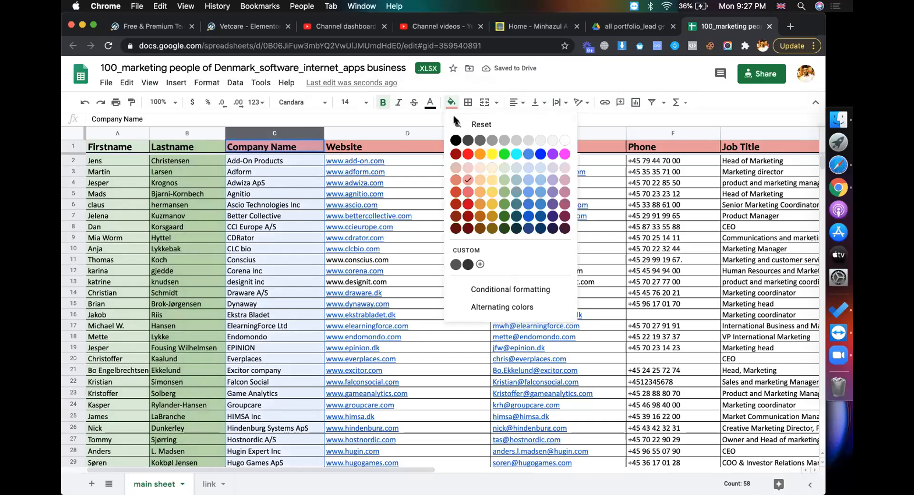
click(504, 193)
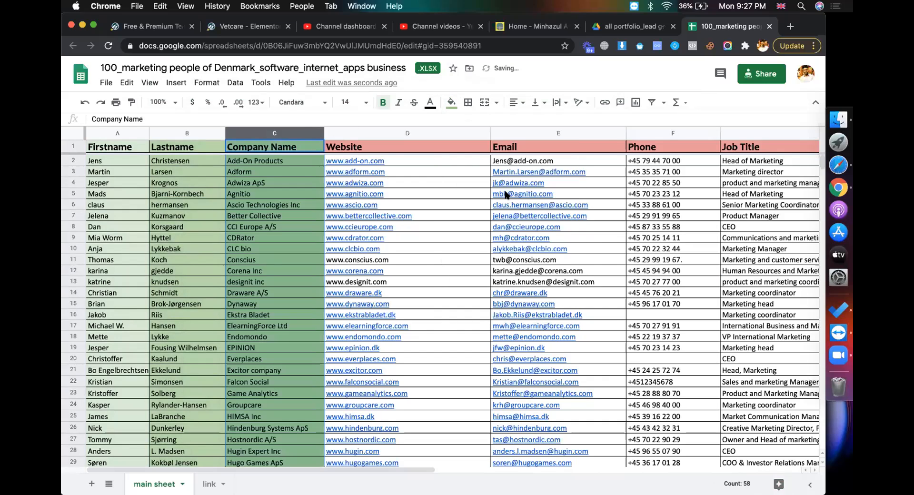
click(380, 132)
click(450, 102)
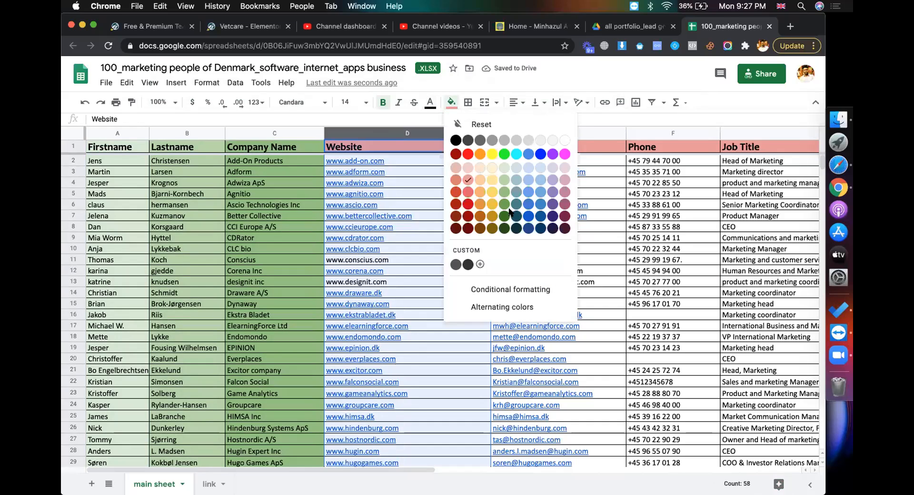
click(505, 216)
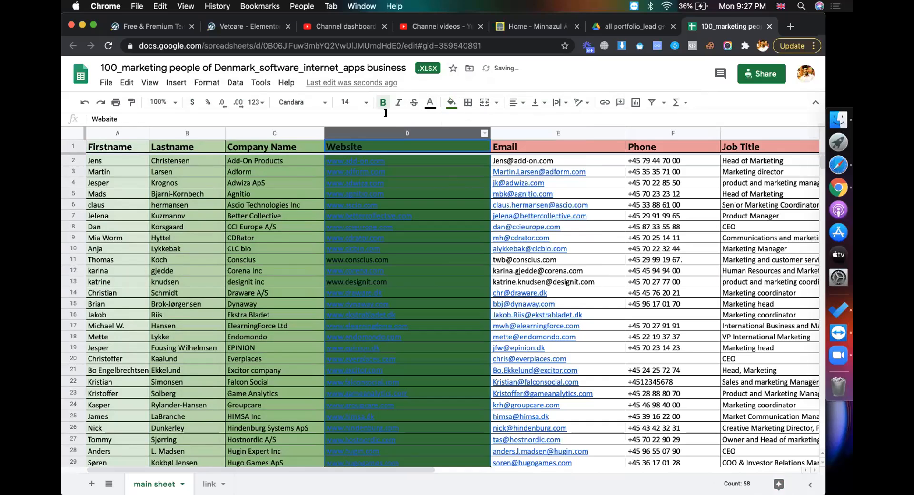
click(426, 105)
click(516, 156)
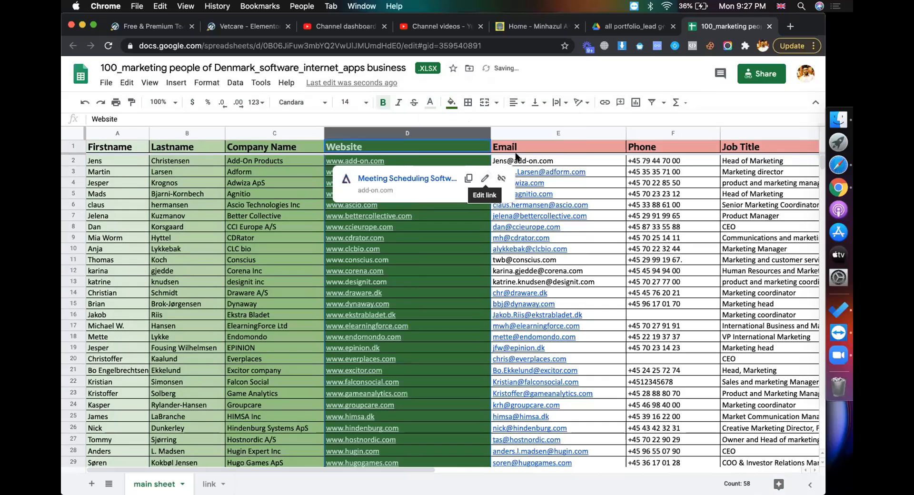
click(519, 133)
click(314, 202)
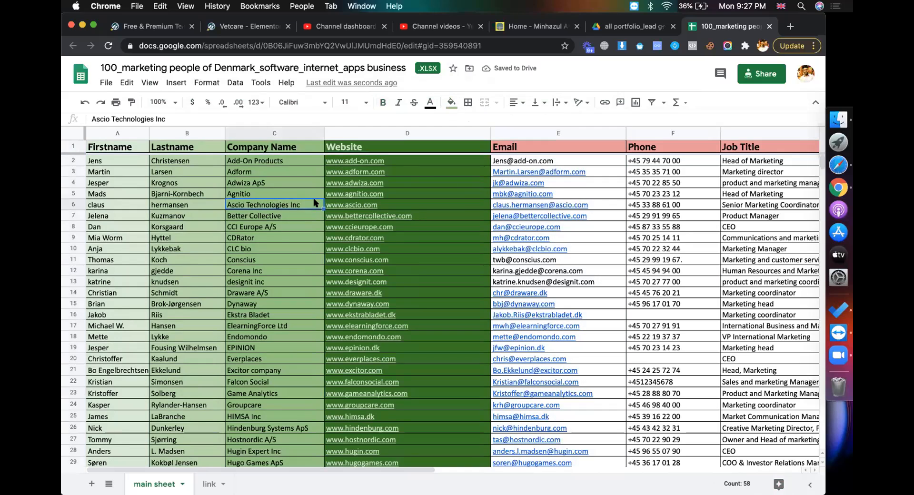
Fill the Email column green and the Phone column light green
click(555, 134)
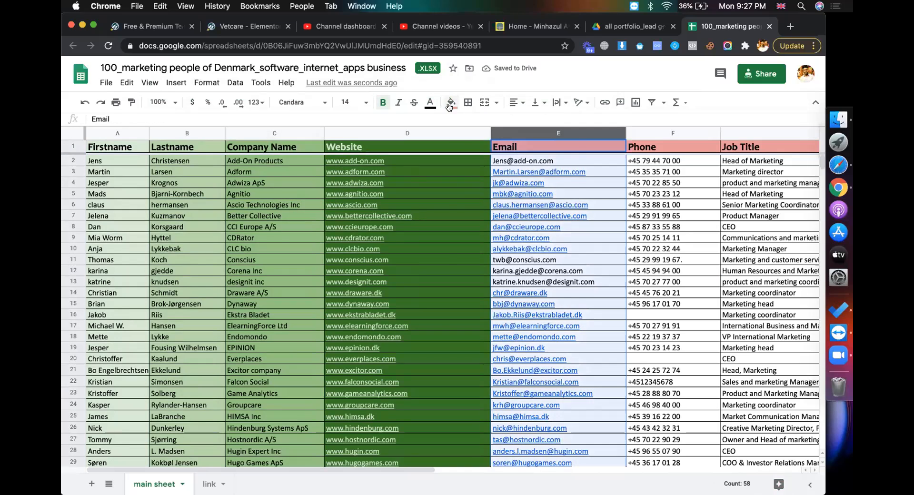
click(450, 102)
click(504, 203)
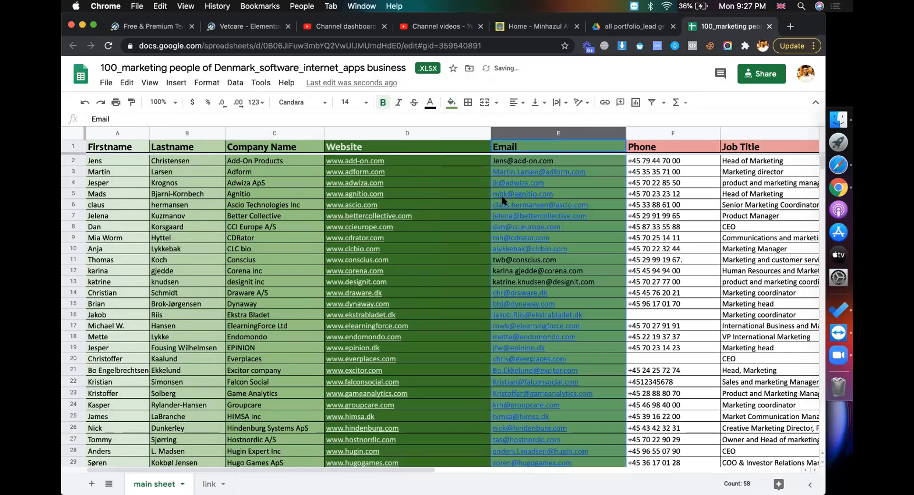
click(651, 132)
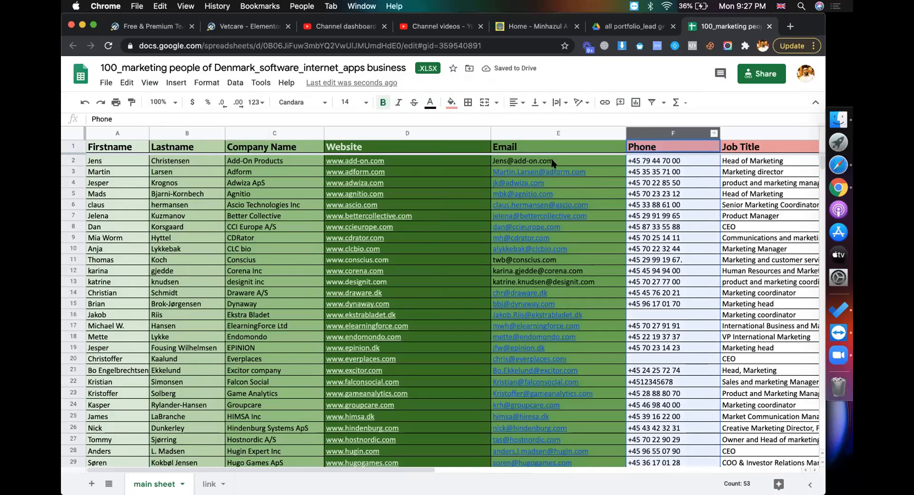
click(525, 132)
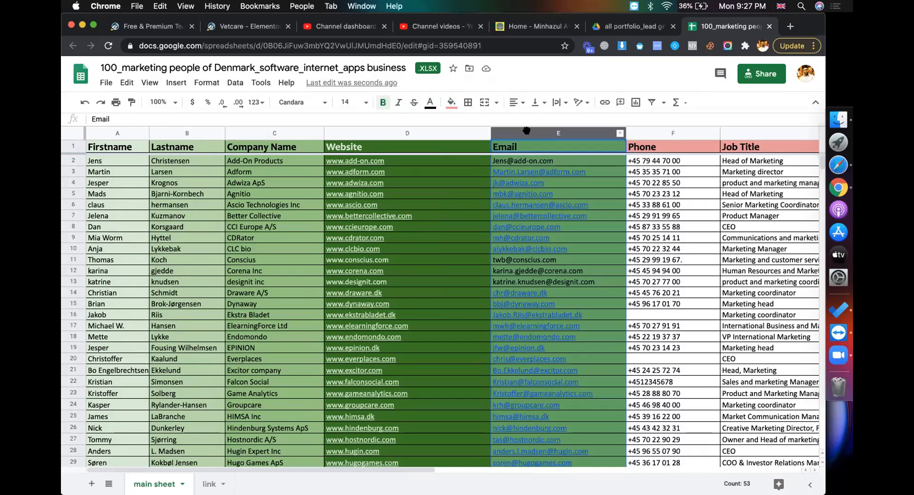
click(450, 103)
click(505, 191)
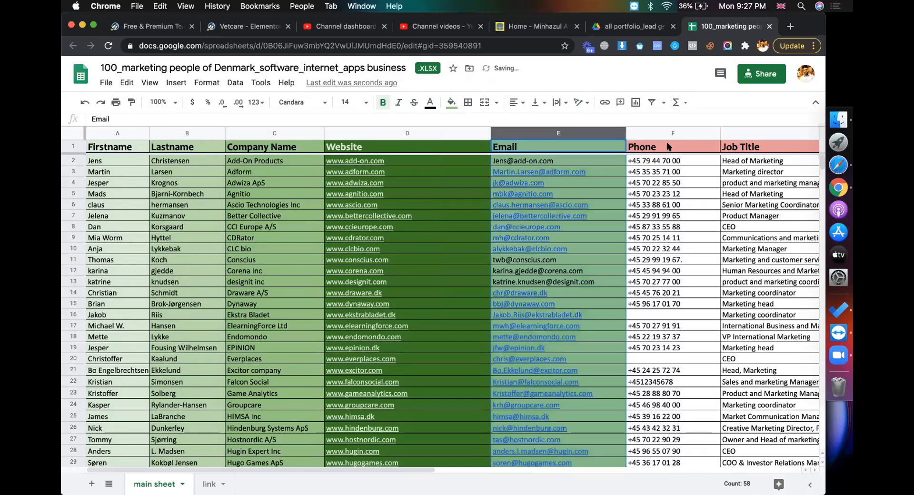
click(662, 129)
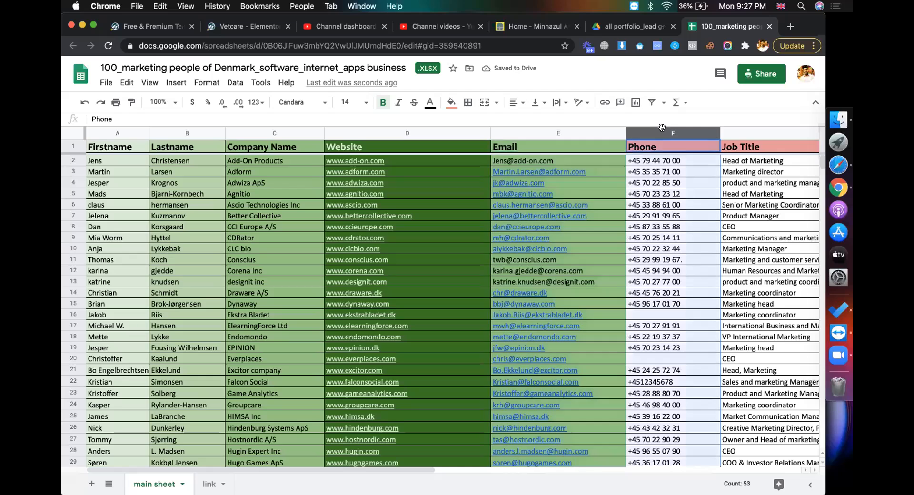
click(451, 104)
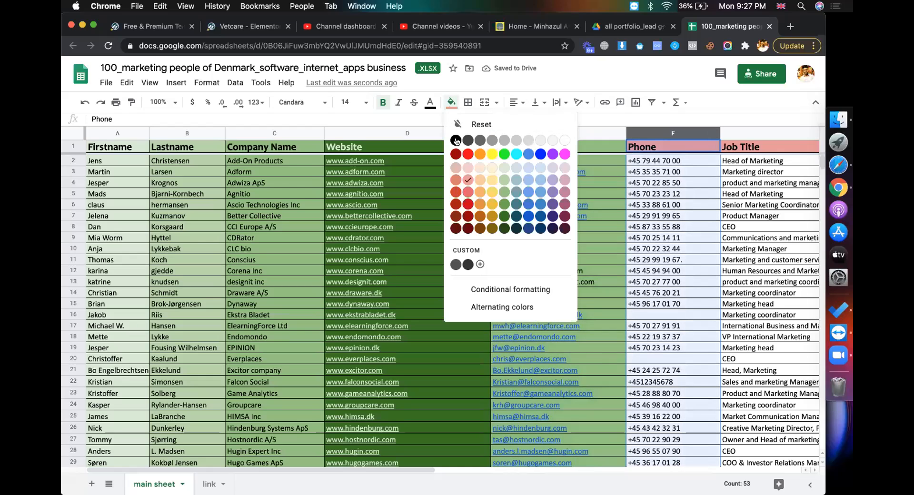
click(503, 179)
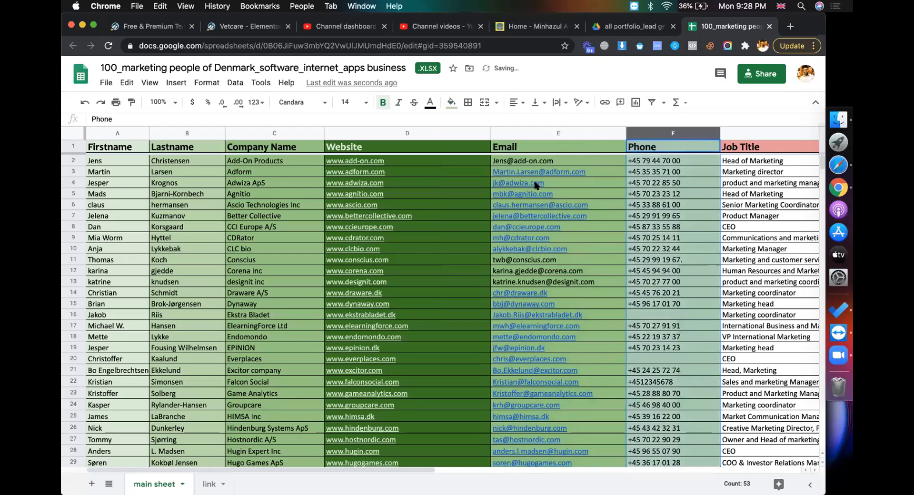
Give Job Title column G a light fill and make Email column E's text black
click(749, 128)
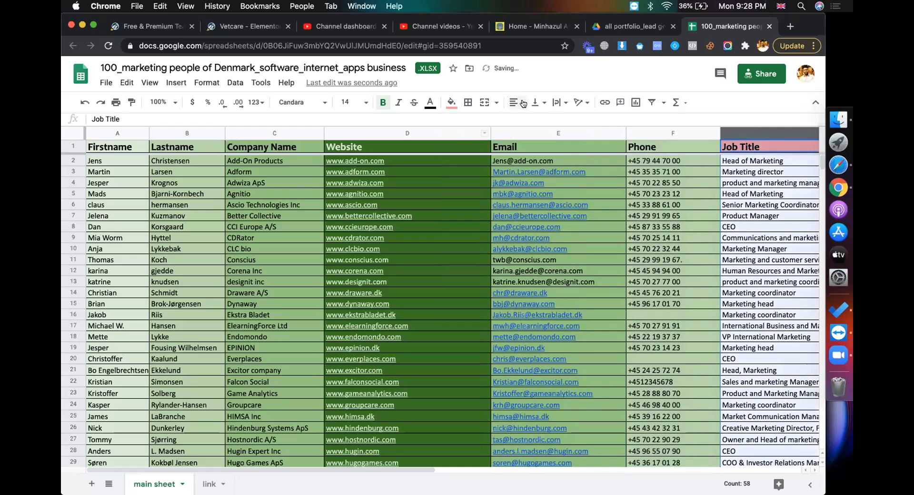
click(450, 102)
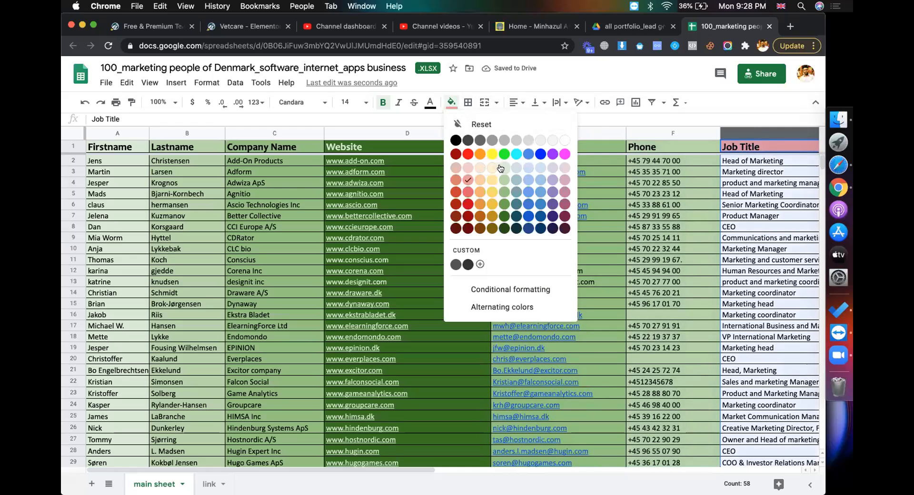
click(500, 167)
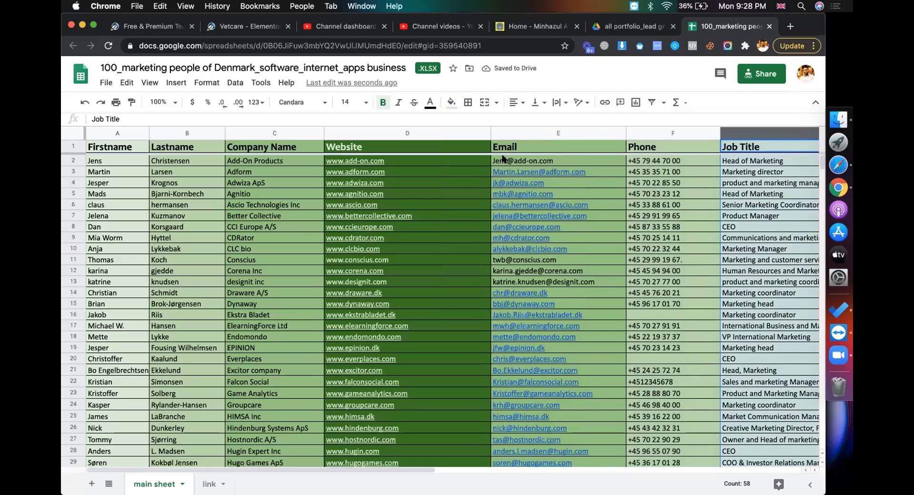
click(520, 129)
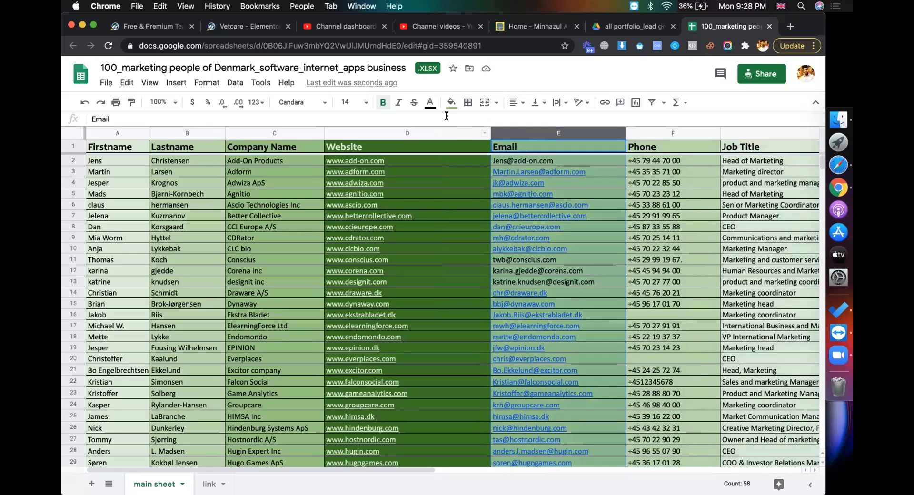
click(430, 102)
click(435, 140)
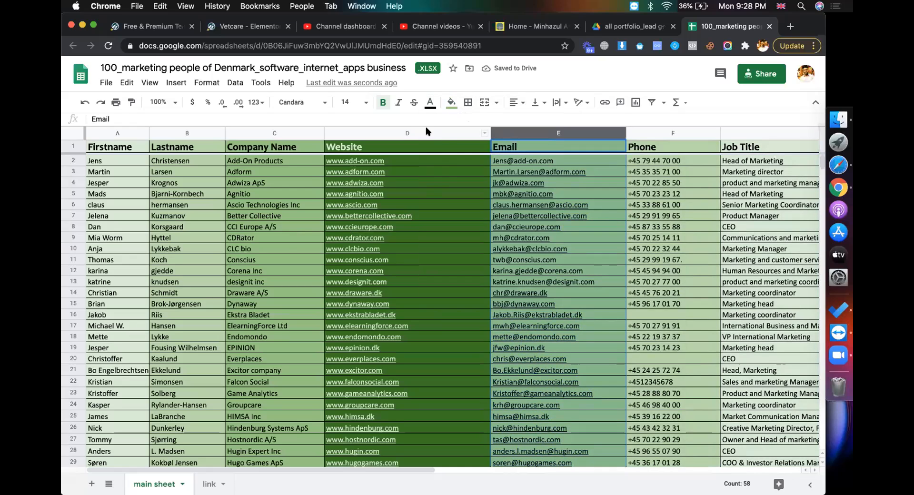
Toggle underline twice with Cmd+U on column E, then scroll through the sheet to check it
key(super+u)
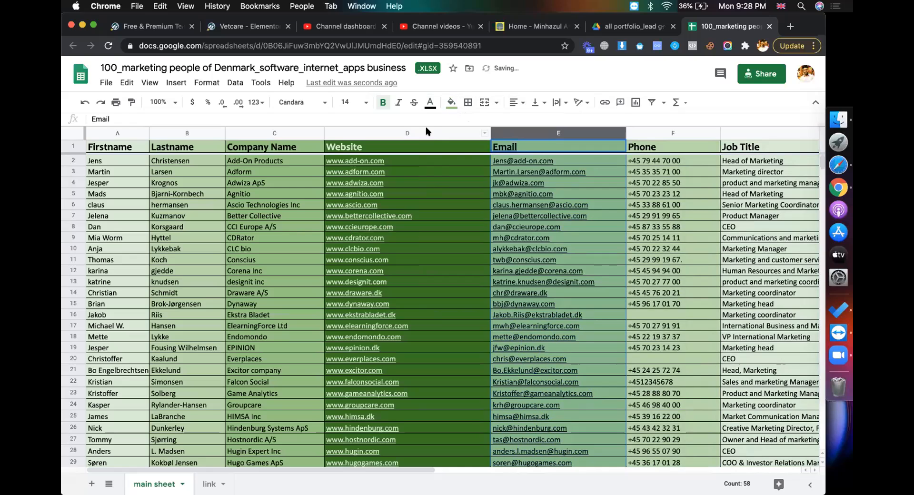
key(super+u)
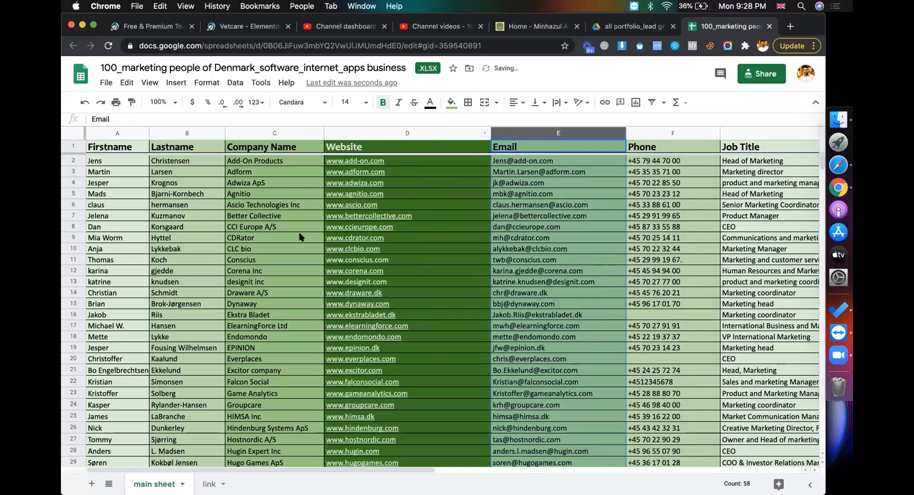
click(767, 259)
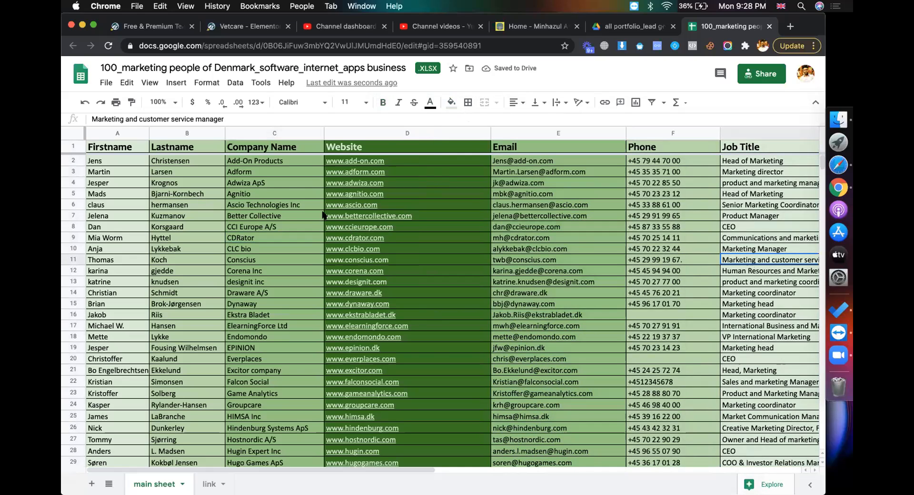
click(261, 280)
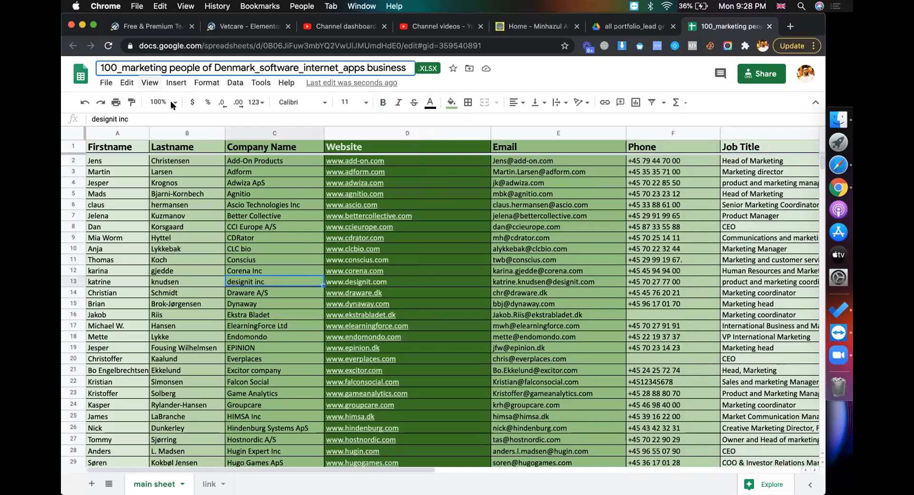
click(188, 228)
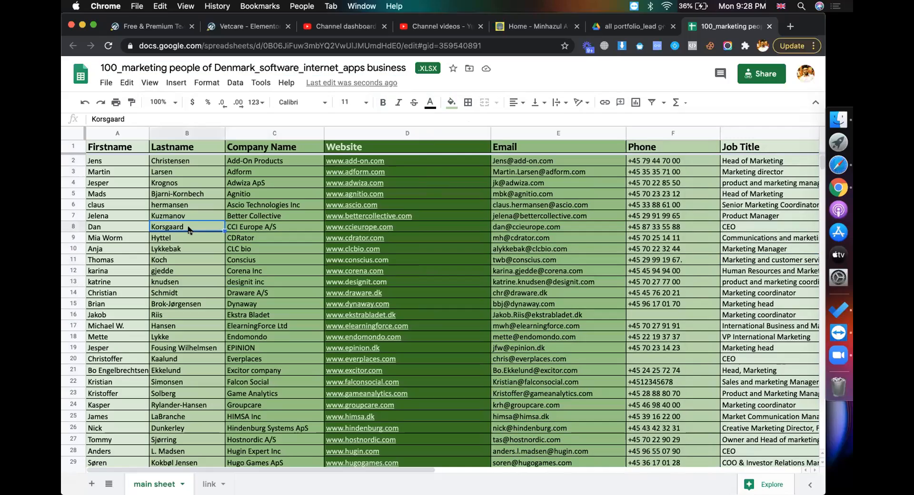
scroll(189, 228, down, 5)
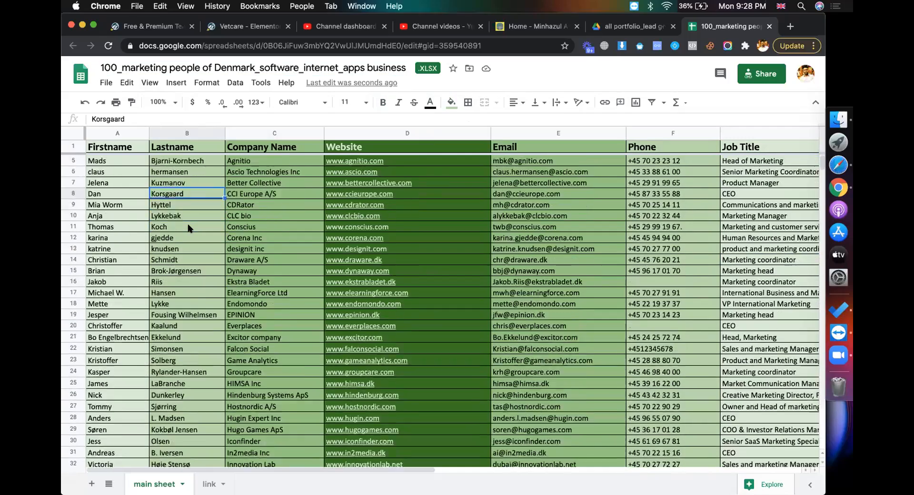
scroll(188, 228, down, 9)
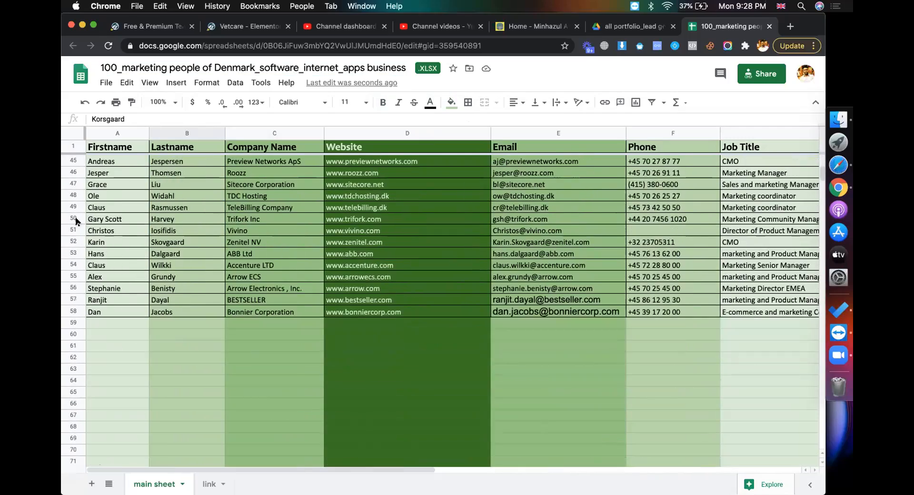
click(73, 322)
scroll(402, 346, up, 15)
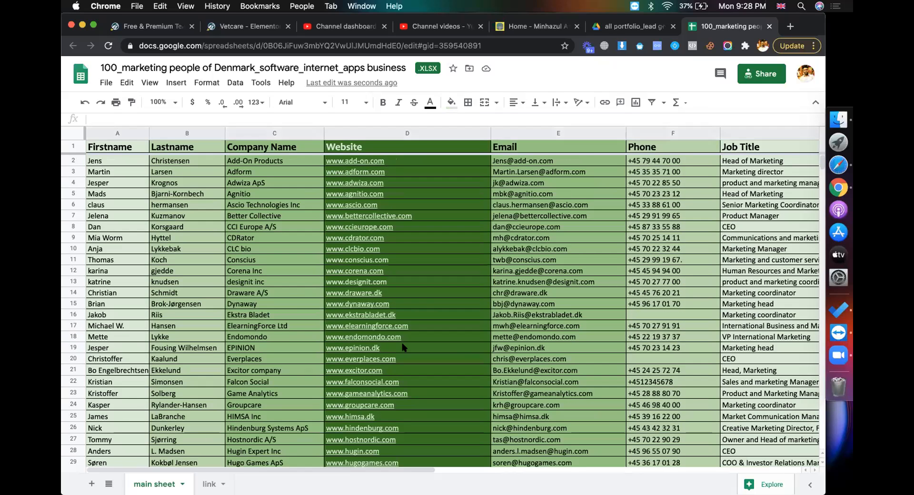
click(729, 45)
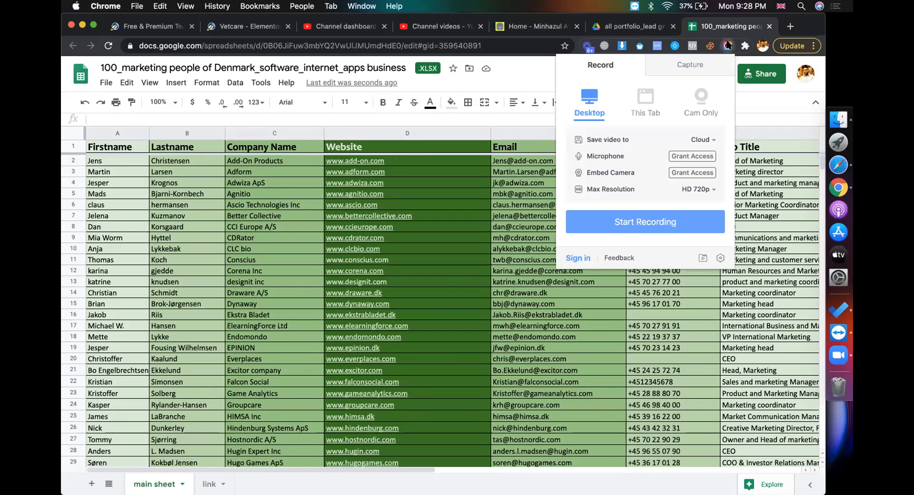
Search 'awesome screenshot chrome' and copy the Awesome Screenshot & Screen Recorder store page URL
click(790, 26)
text(awesome )
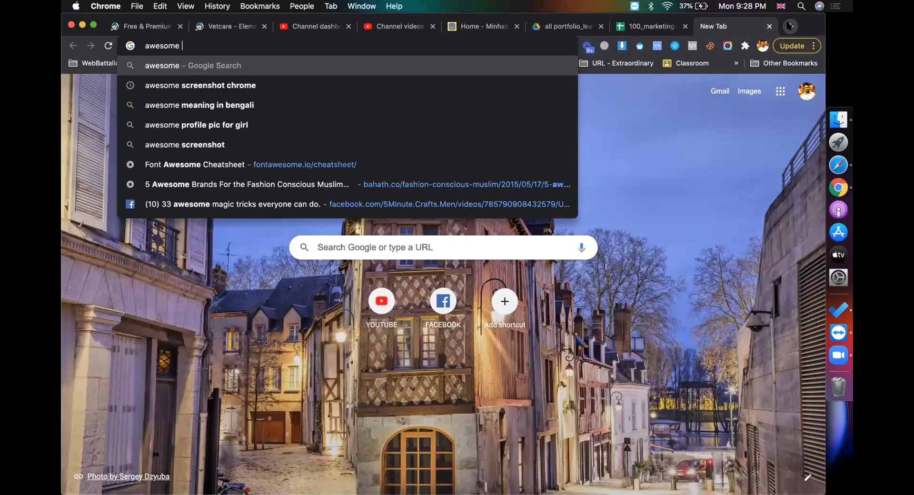
text(screenshot)
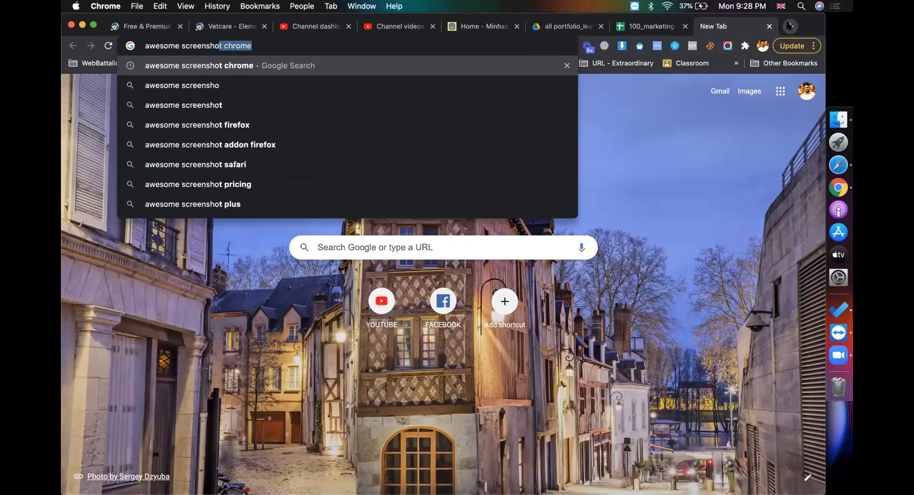
key(BackSpace)
text(c)
key(Return)
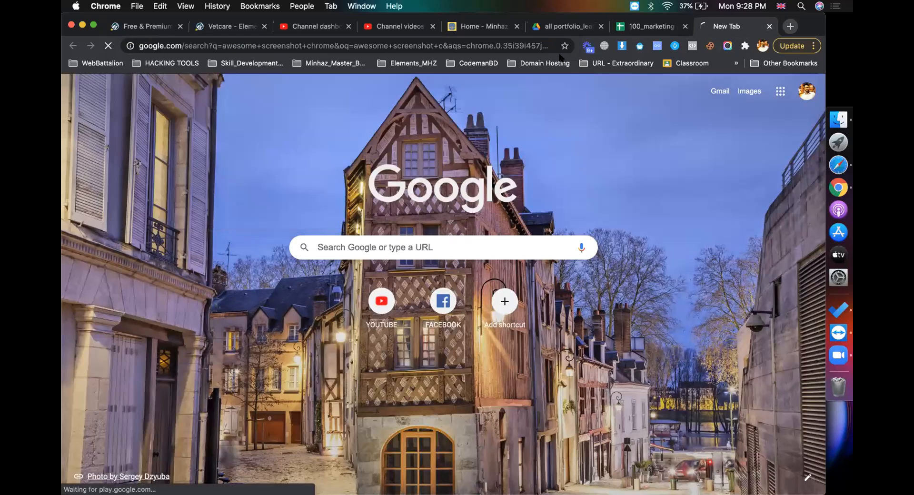
click(235, 170)
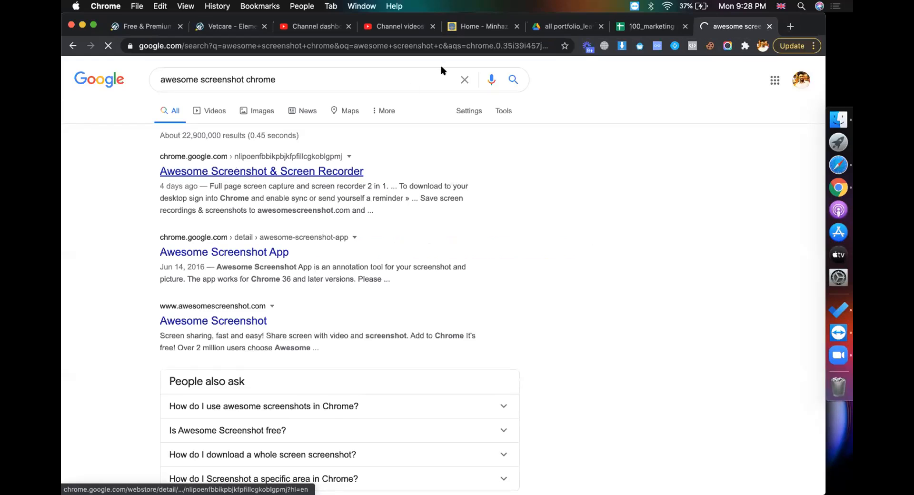
click(426, 46)
key(super+Tab)
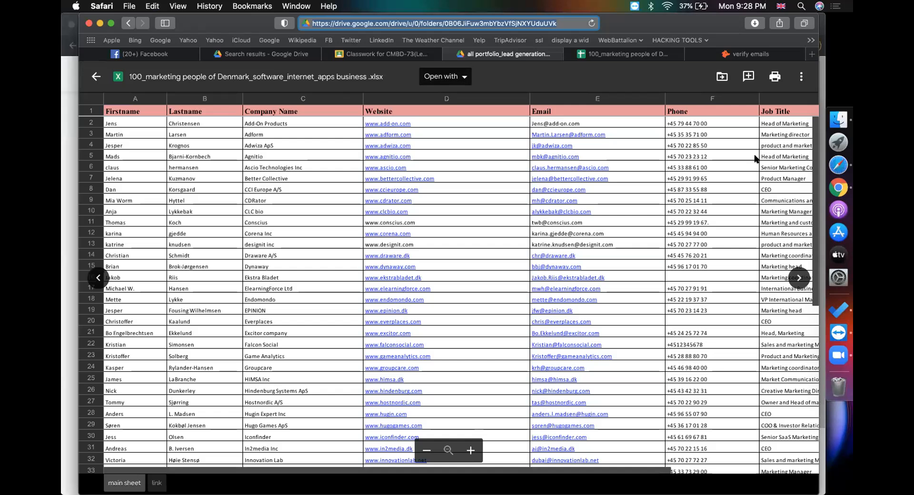
Start a new Classwork material titled 'awesome for screenshot taking'
click(382, 53)
click(275, 118)
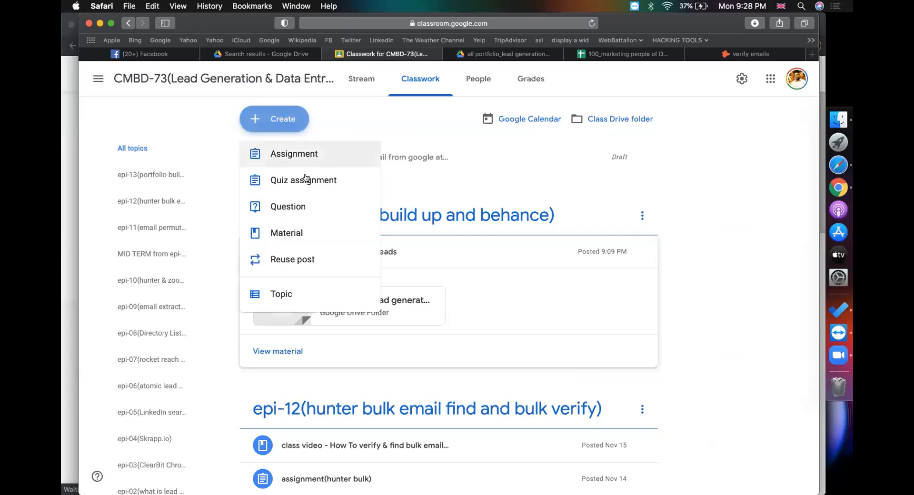
click(288, 233)
text(awesome)
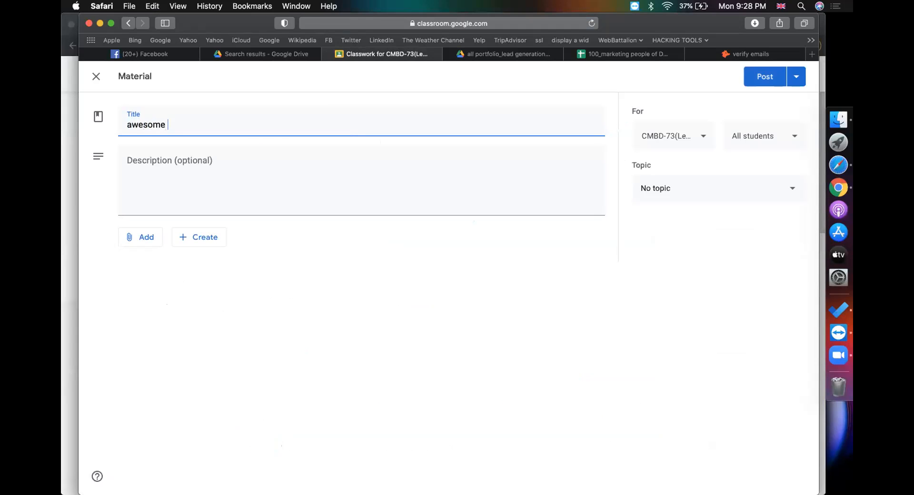
text( for screenshot taking)
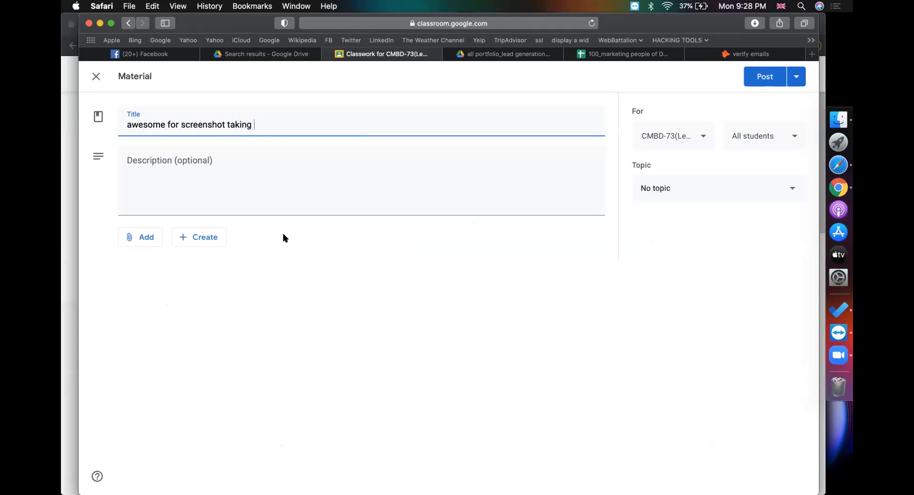
Attach the Awesome Screenshot store link, file it under topic epi-13, and post it
click(144, 237)
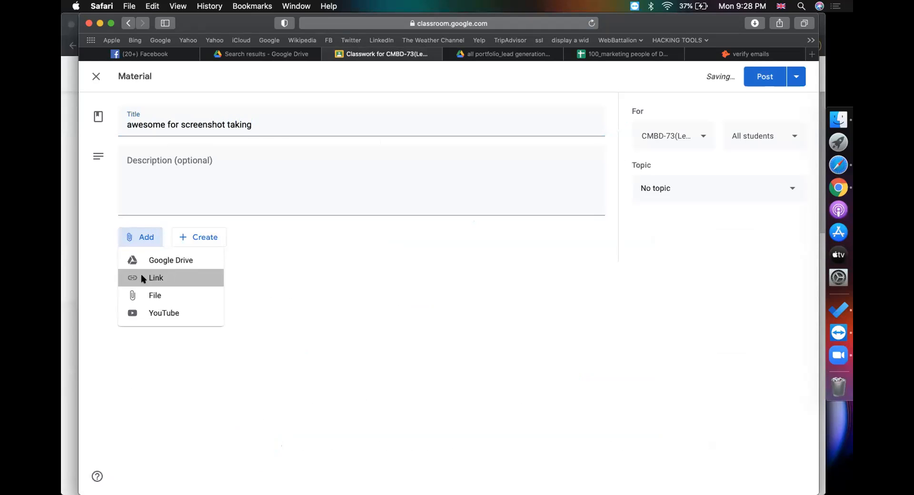
click(142, 278)
key(super+v)
key(Return)
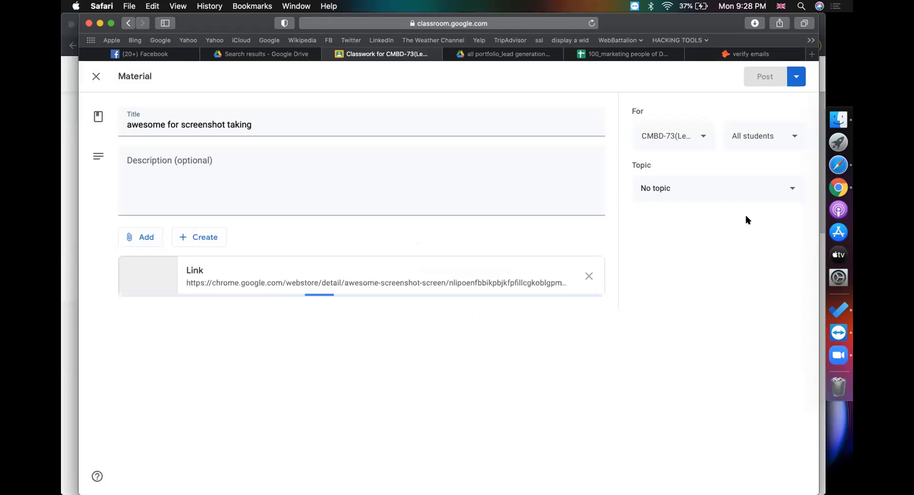
click(719, 193)
scroll(677, 448, down, 1)
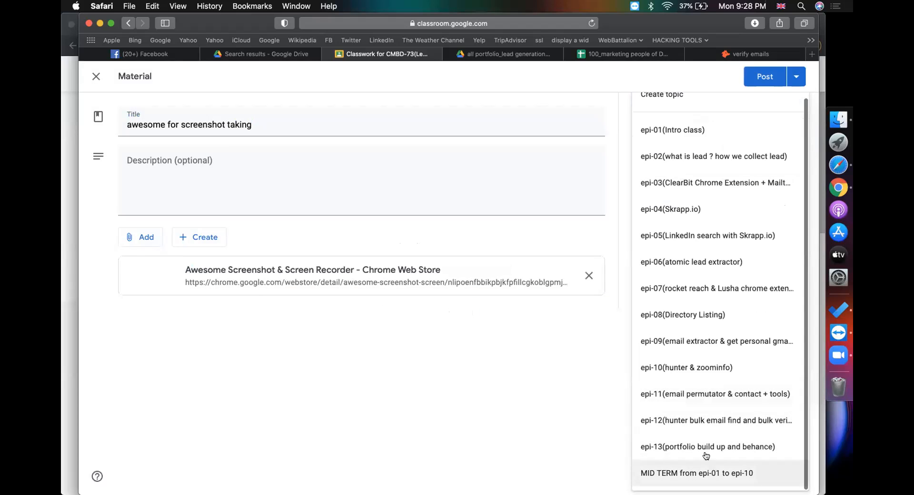
click(655, 445)
click(765, 77)
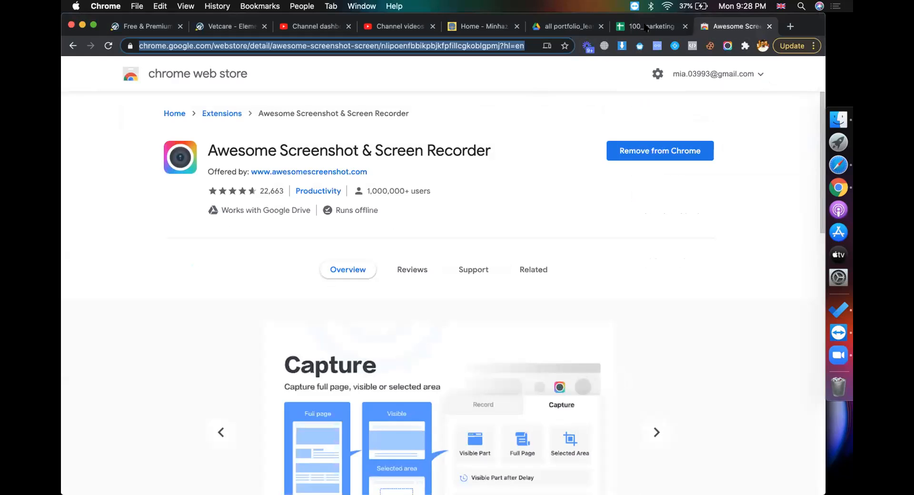
Capture a selected area of the Denmark marketing sheet through the Phone column with Awesome Screenshot
click(647, 29)
click(728, 47)
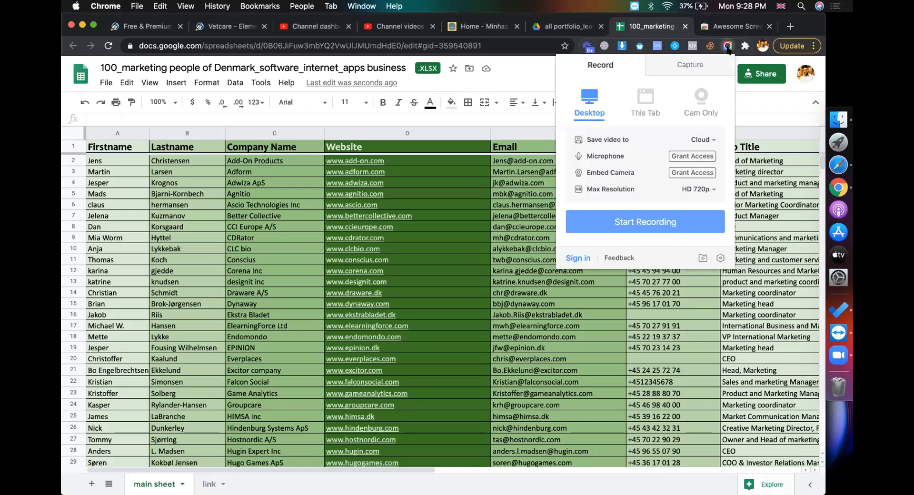
click(696, 68)
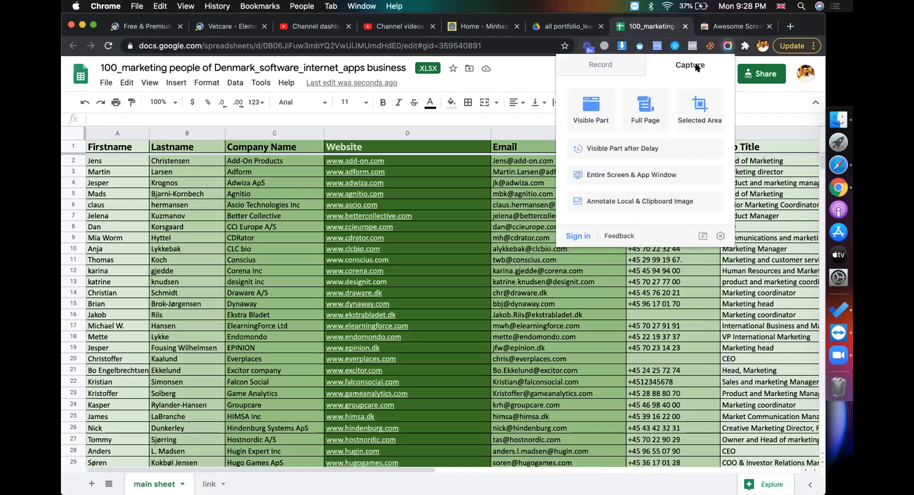
click(698, 110)
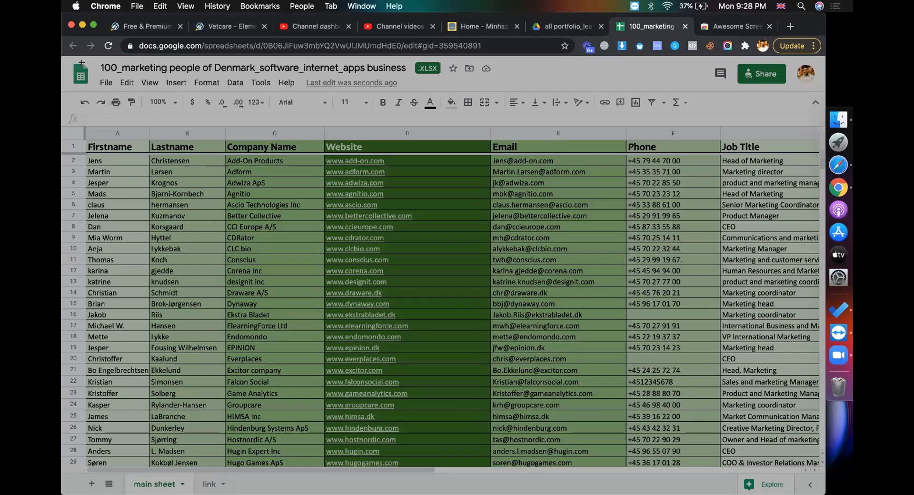
drag(65, 58, 514, 262)
drag(560, 282, 816, 457)
click(793, 475)
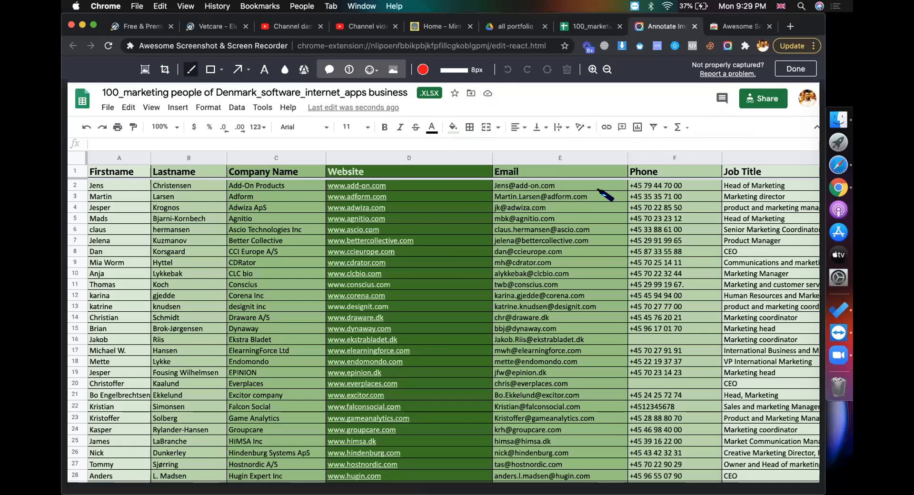
Save the capture as a PNG on the Desktop and return to the Drive preview
click(789, 66)
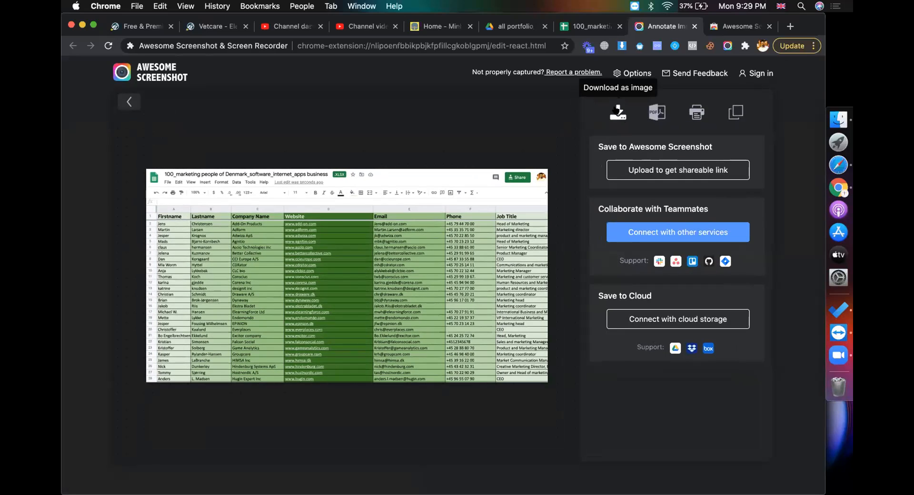
click(618, 113)
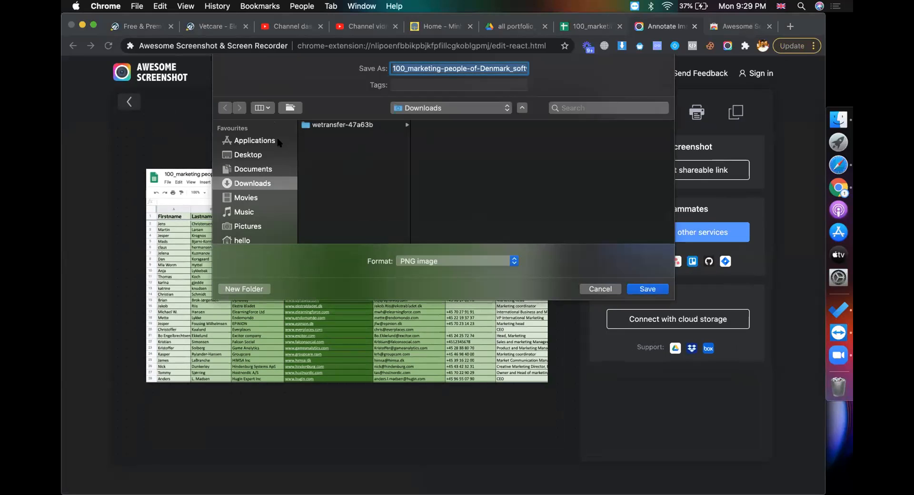
click(248, 157)
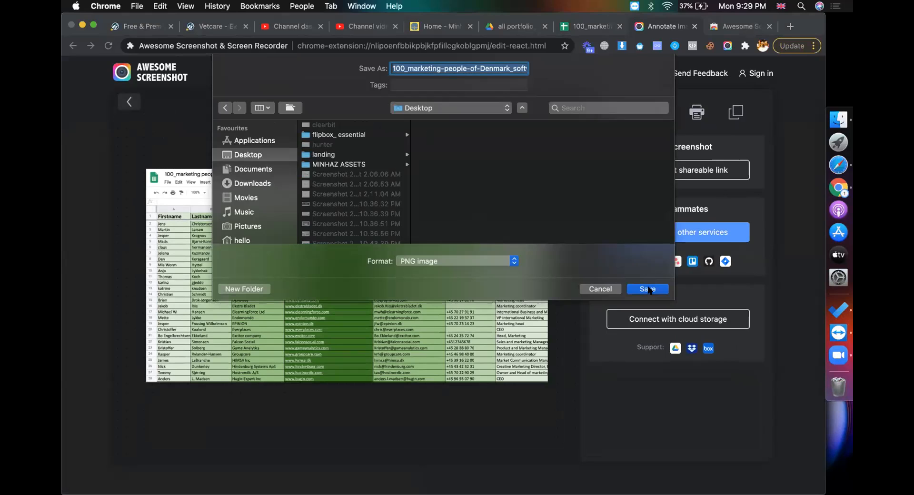
click(649, 289)
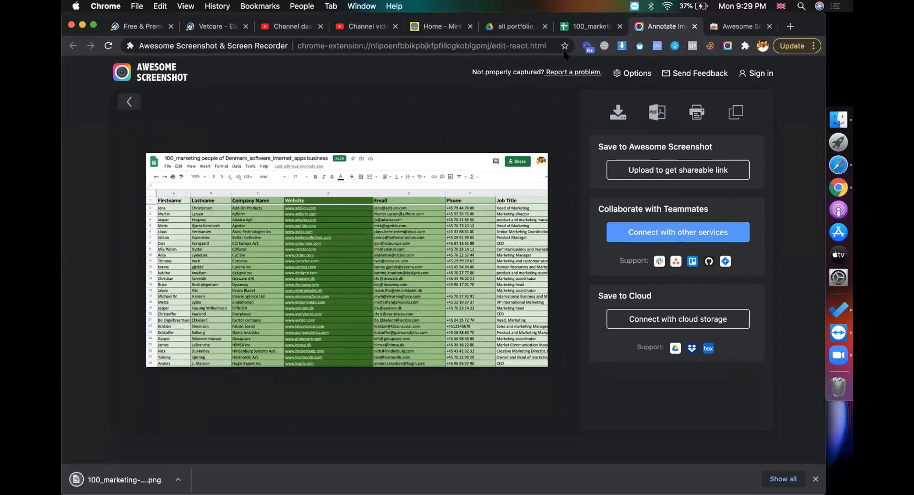
click(593, 26)
click(516, 26)
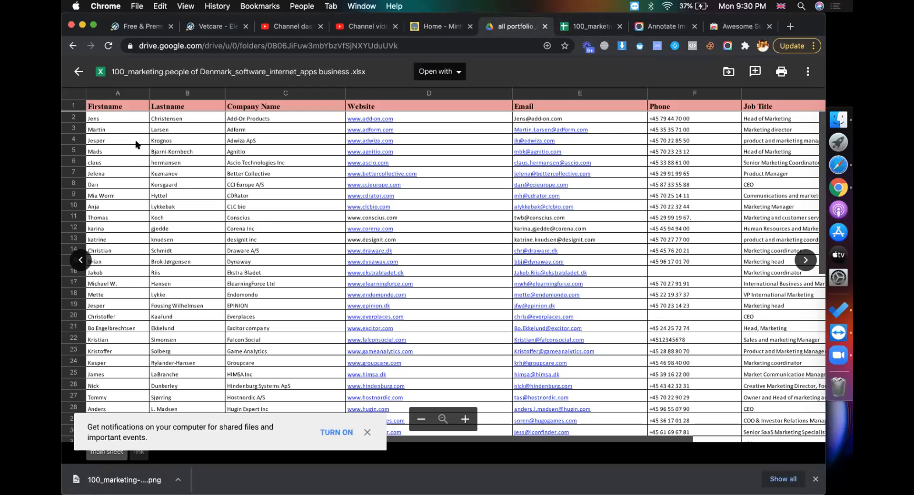
Swap the Denmark preview for 450+ top US marketing decission makers leads.xlsx and close the spare Sheets tab
click(78, 74)
double_click(315, 269)
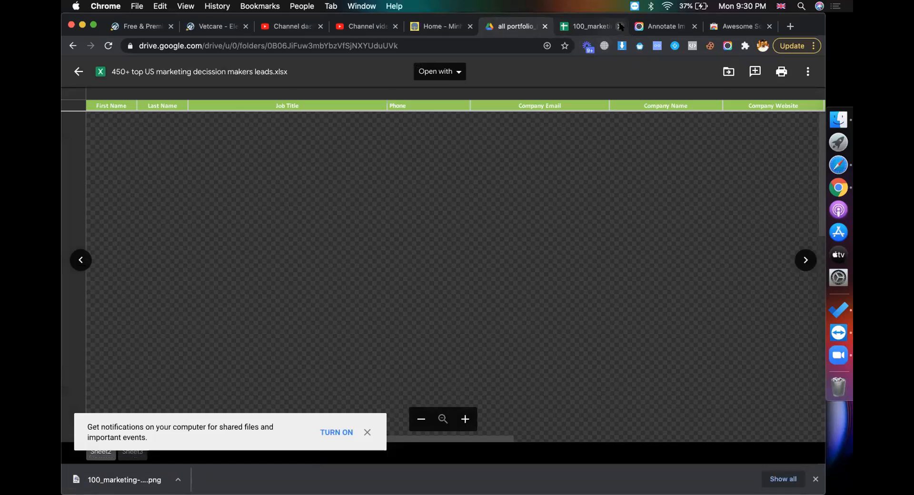
click(619, 26)
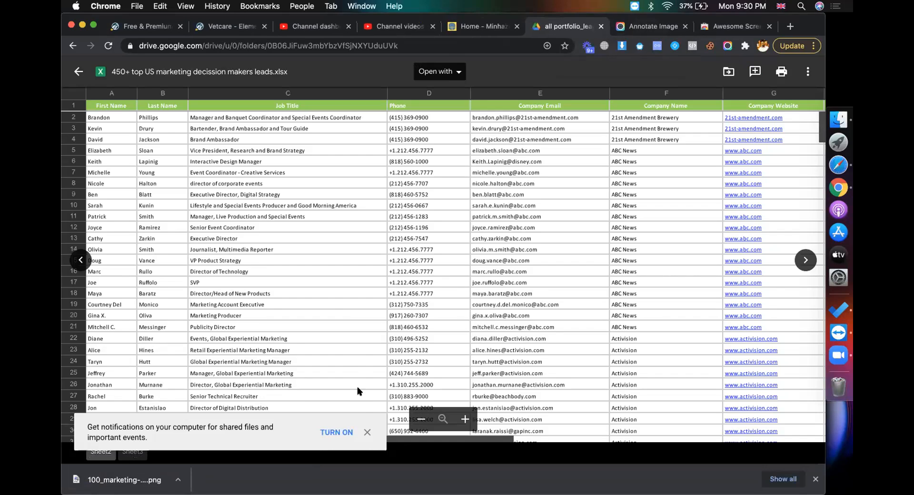
Dismiss the notification banner and scroll through the US marketing lead rows
click(364, 435)
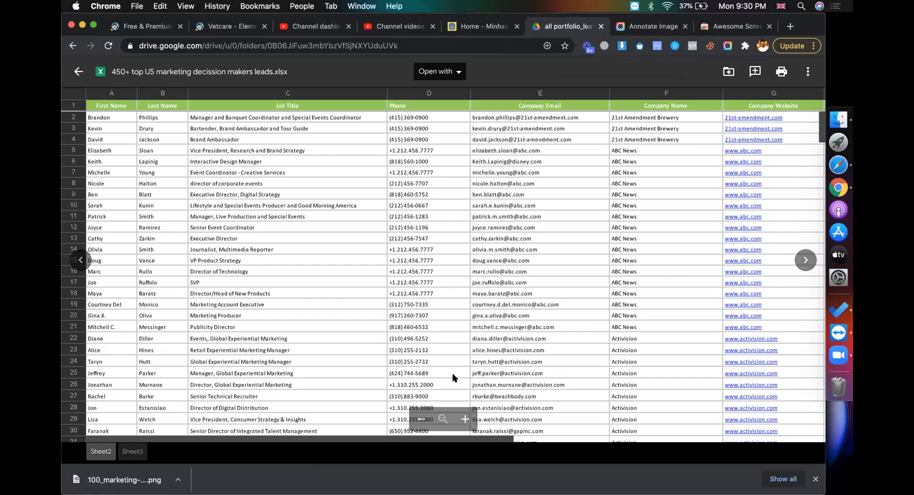
scroll(453, 378, down, 15)
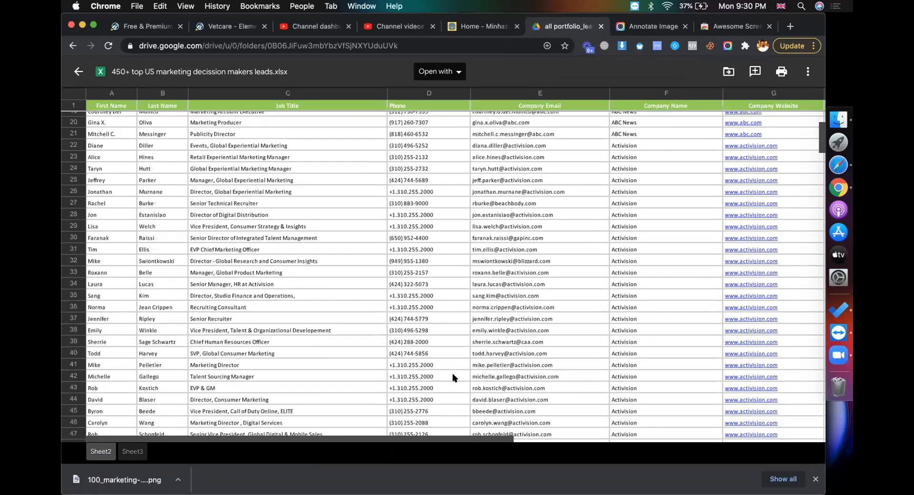
scroll(453, 378, up, 5)
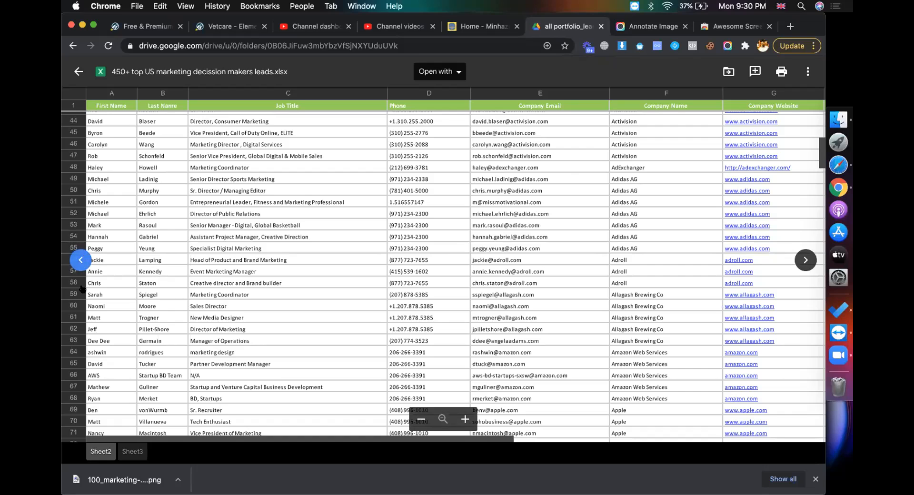
scroll(200, 339, down, 20)
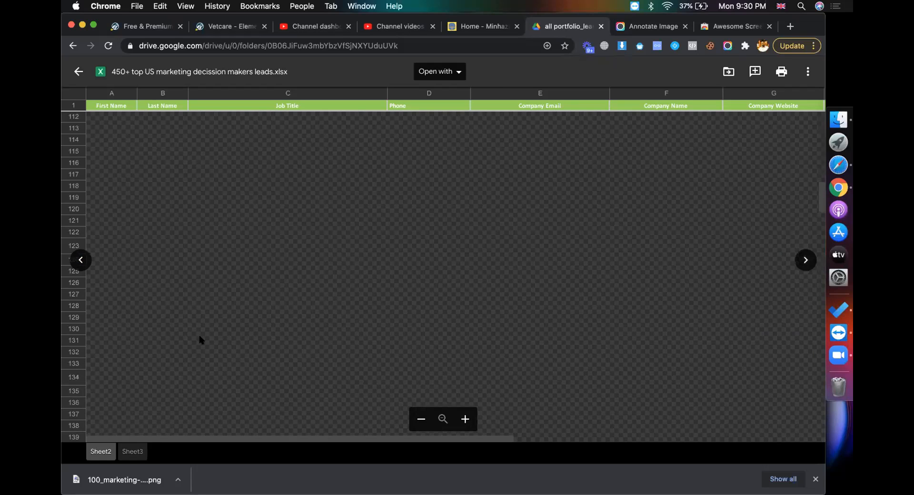
scroll(200, 340, down, 20)
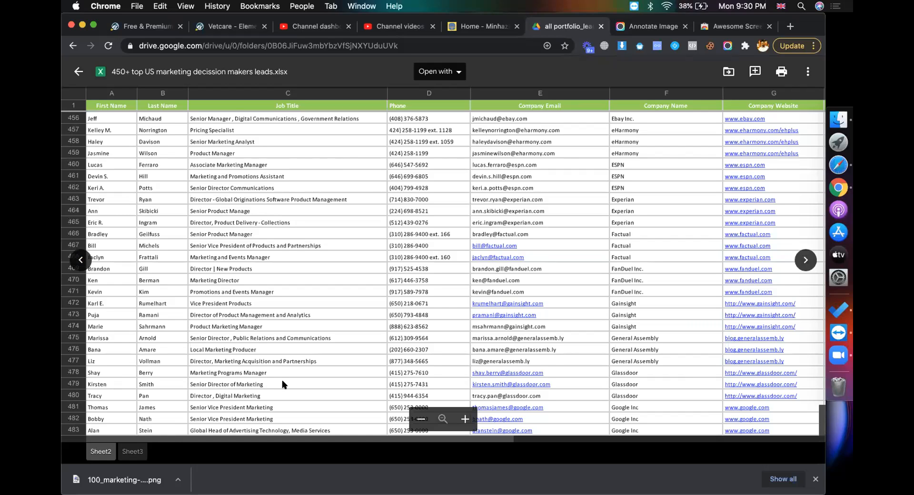
scroll(282, 380, up, 1)
scroll(282, 379, down, 1)
Capture the spreadsheet's lead rows with Awesome Screenshot's Selected Area mode
click(725, 45)
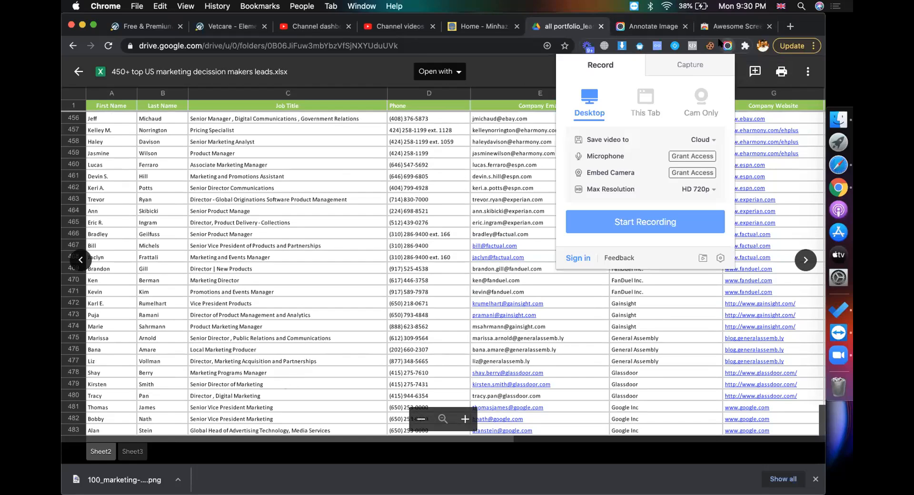
click(687, 69)
click(698, 109)
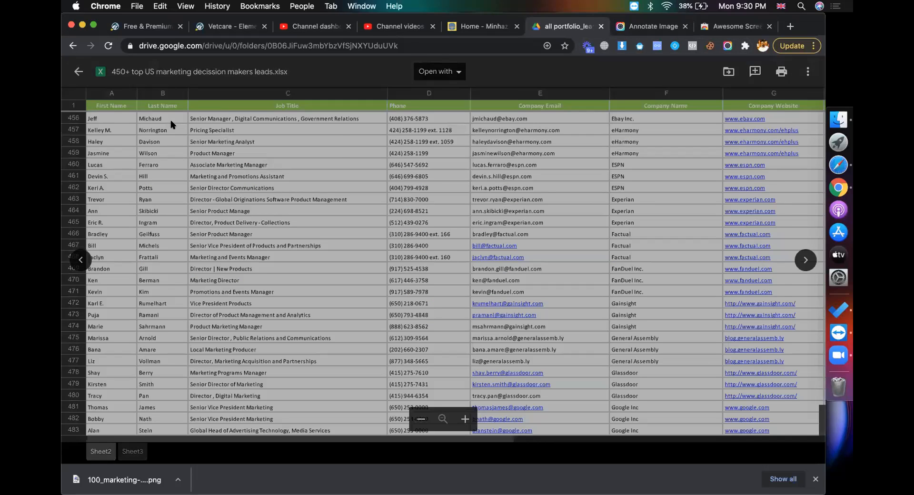
drag(68, 56, 785, 389)
drag(784, 388, 811, 434)
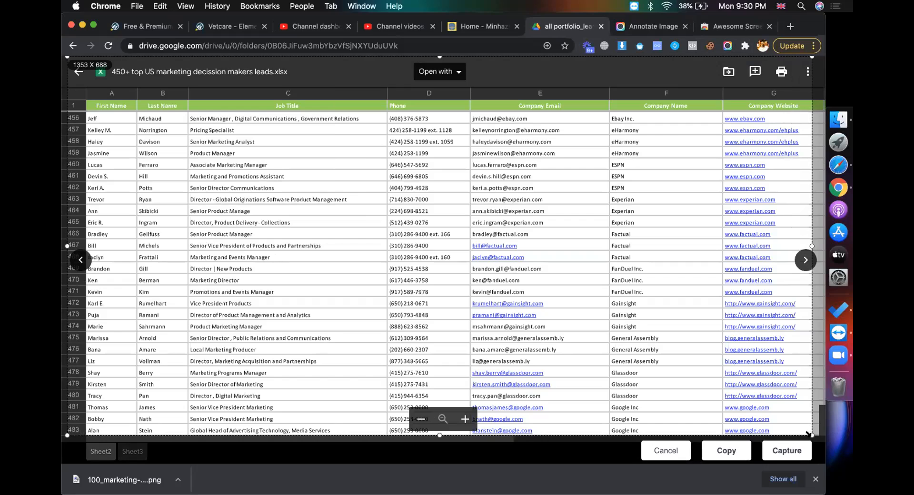
click(785, 450)
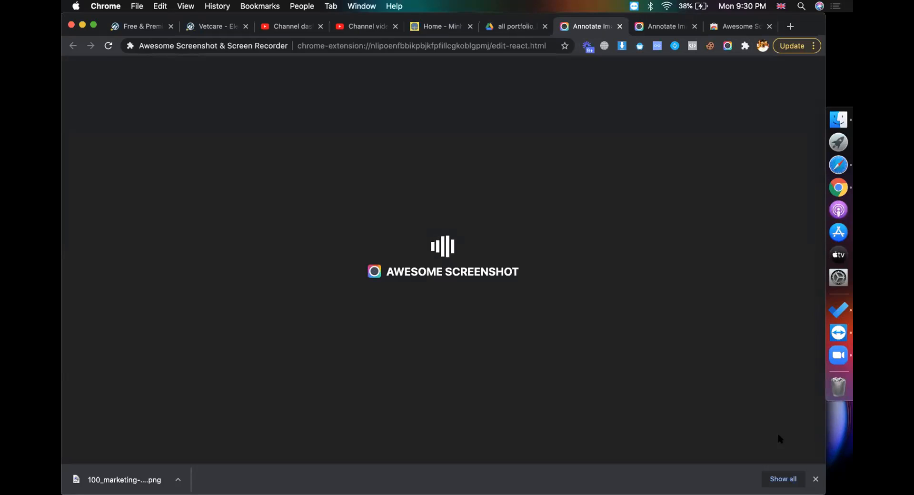
key(XF86AudioRaiseVolume)
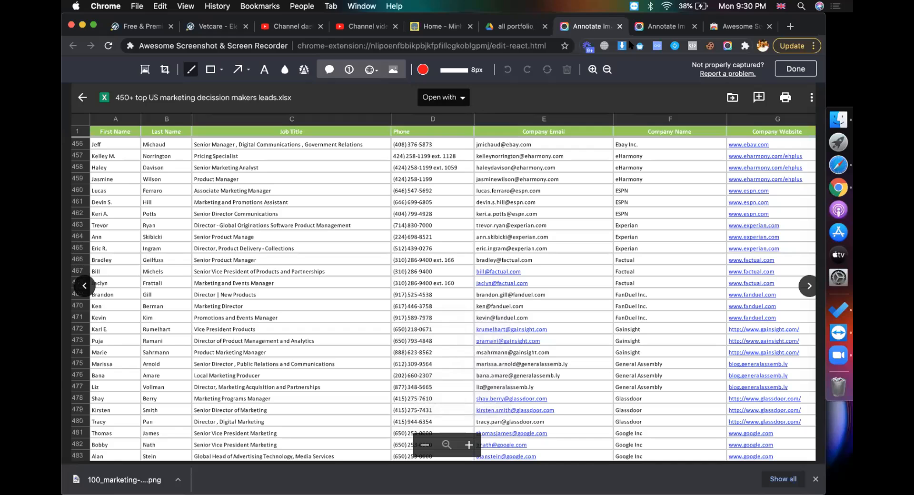
Download the capture as a PNG image named '450 top us marketing people'
click(788, 71)
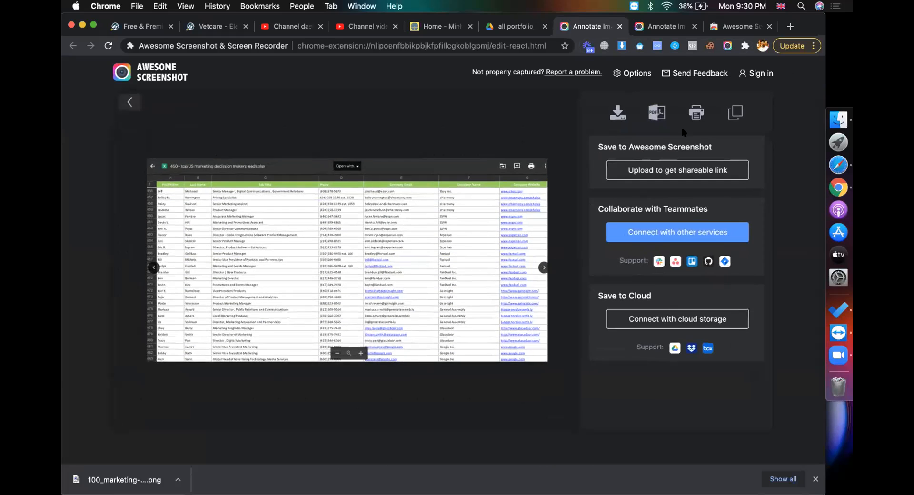
click(619, 110)
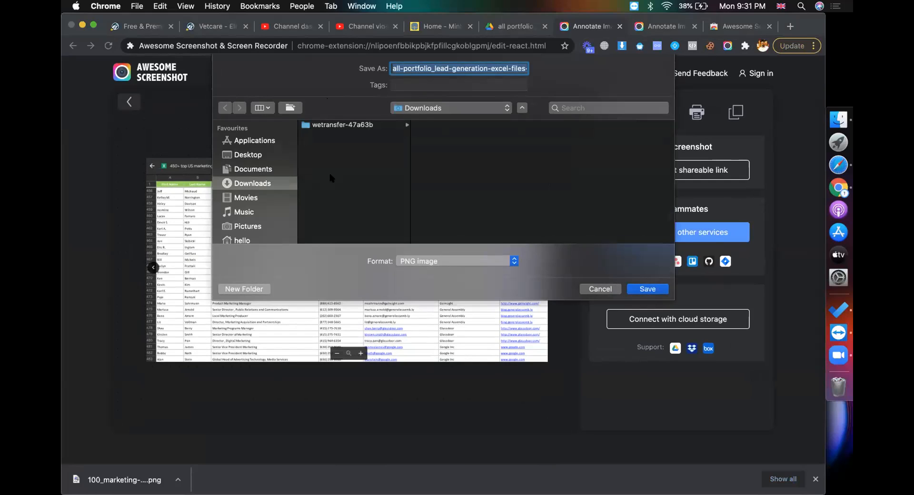
text(450 top us)
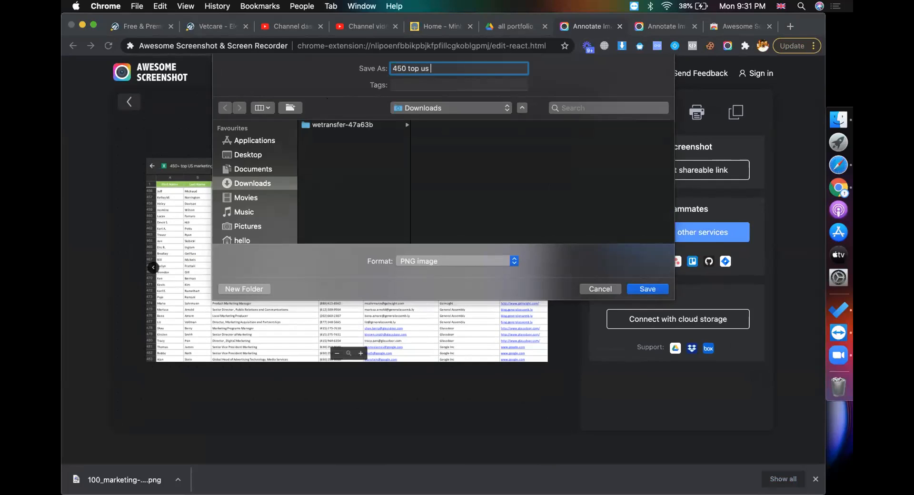
text(marketing peop)
click(228, 156)
key(Return)
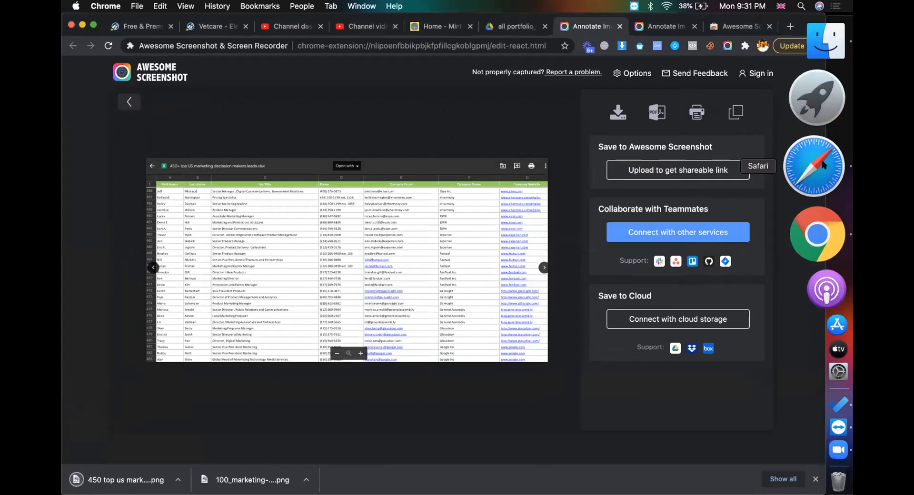
click(839, 165)
From Hunter.io's verify emails results, visit beautyachieve.com and then load behance.net
click(710, 55)
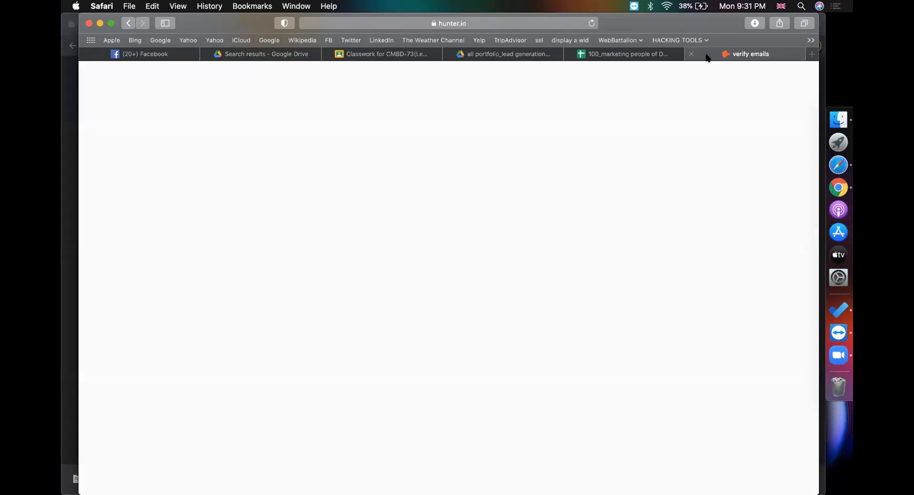
click(488, 22)
text(beautyachieve.com)
key(Return)
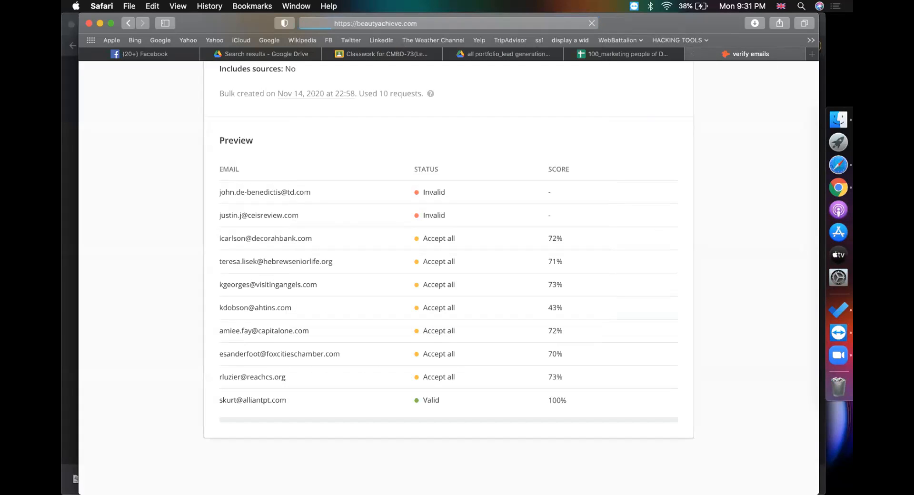
click(480, 26)
text(b)
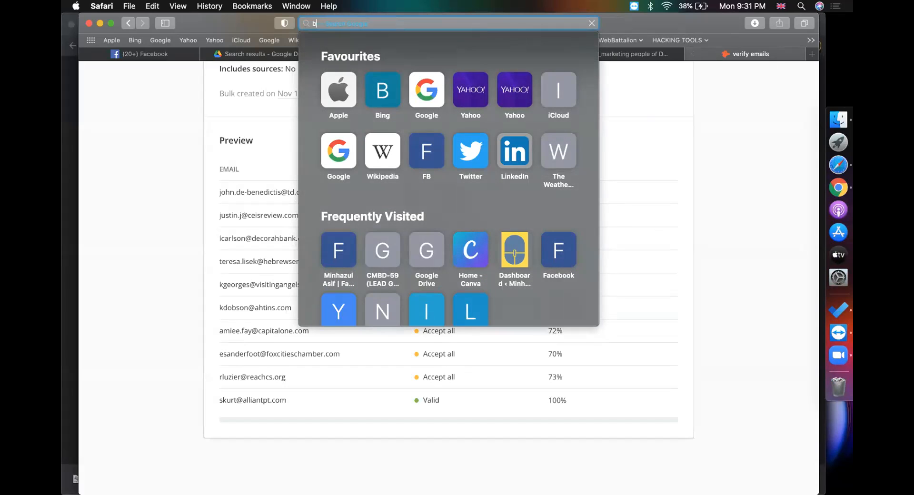
text(ehanc)
key(Return)
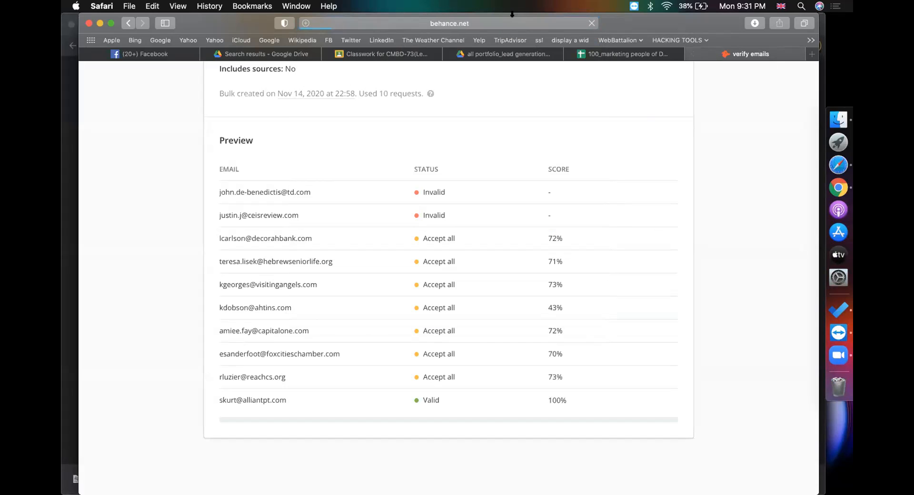
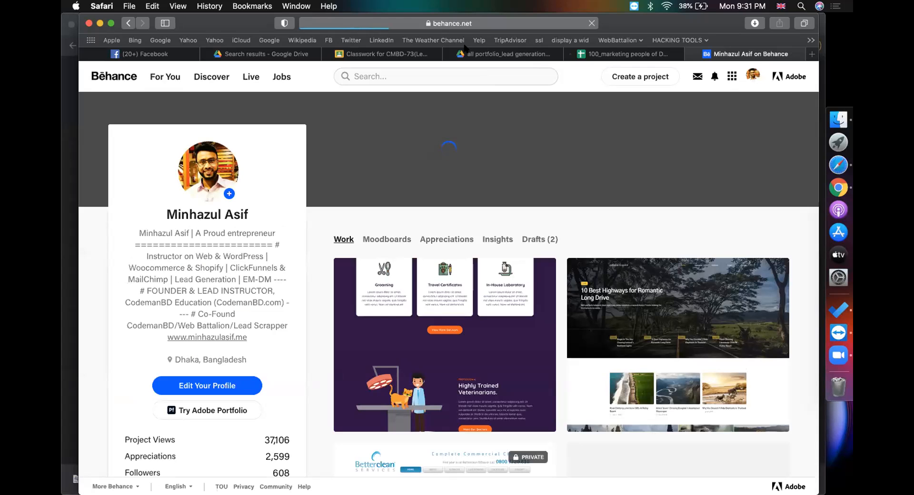
Close the spreadsheet preview to return to the lead generation files folder in Drive
click(500, 54)
click(369, 56)
click(484, 55)
click(95, 78)
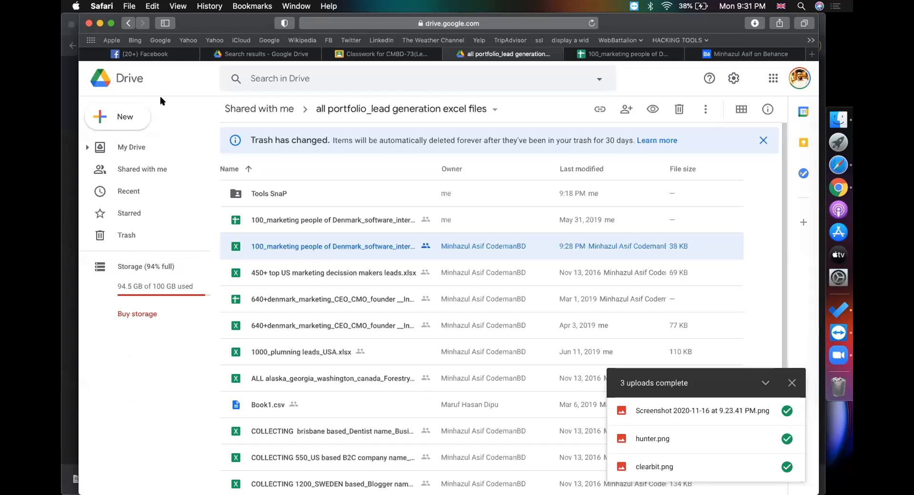
Search Drive for 'behance', open the Behance Portfolio Upload spreadsheet and copy its URL
click(294, 79)
text(behance)
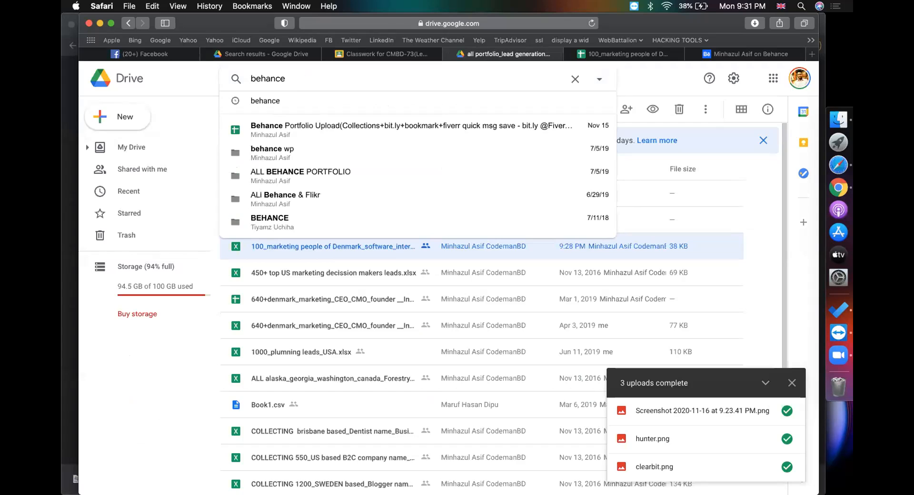
click(351, 120)
click(532, 23)
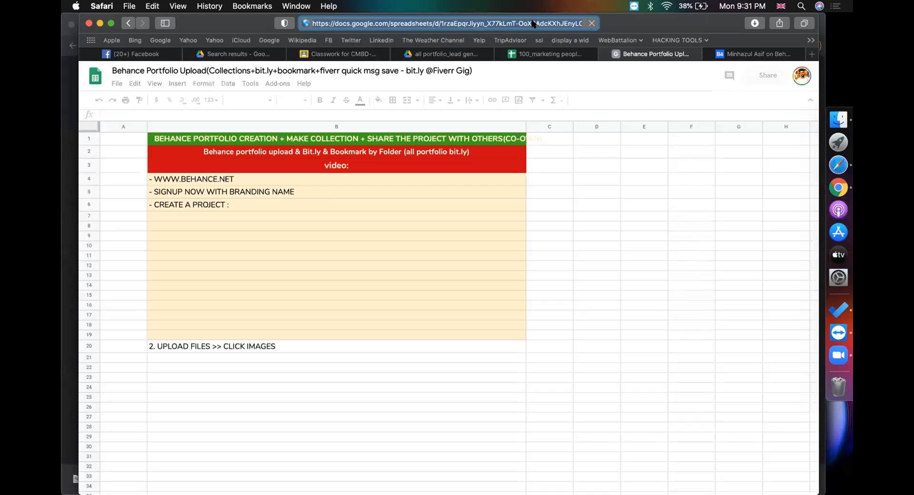
click(349, 54)
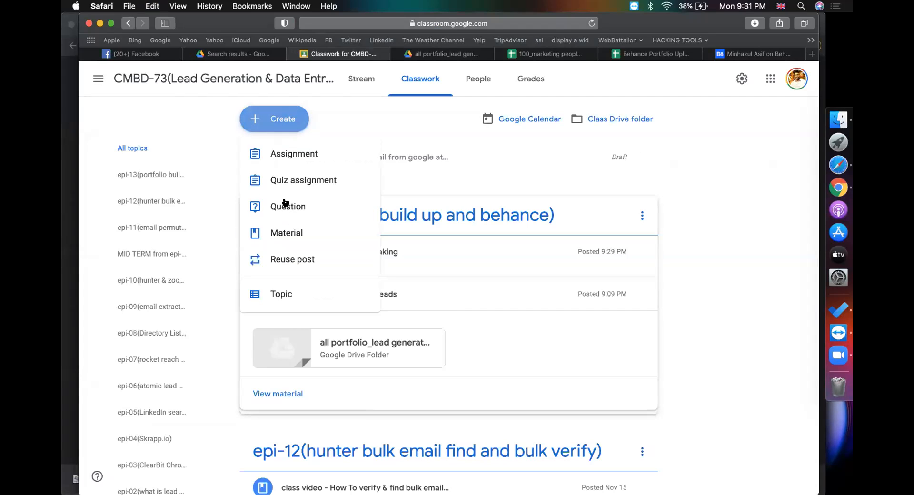
Post a material 'bechance upload sheet' linking the spreadsheet URL under topic epi-13
click(281, 288)
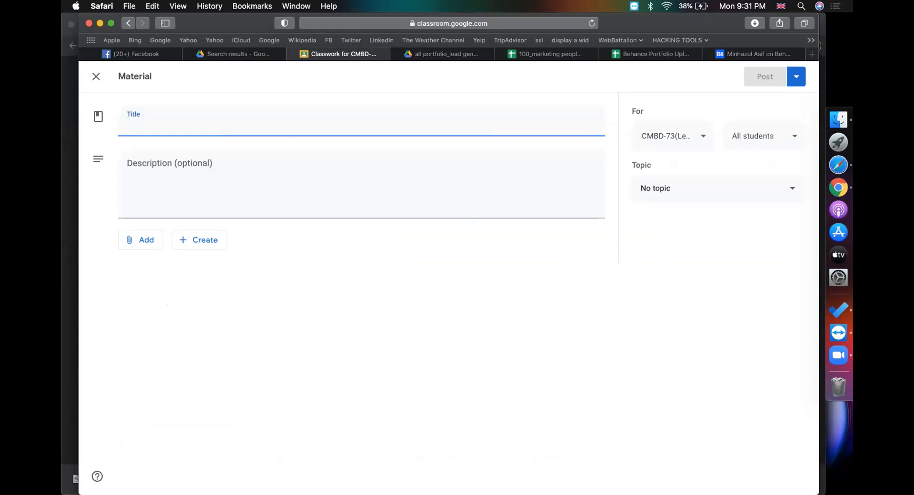
text(bechance upload sheet)
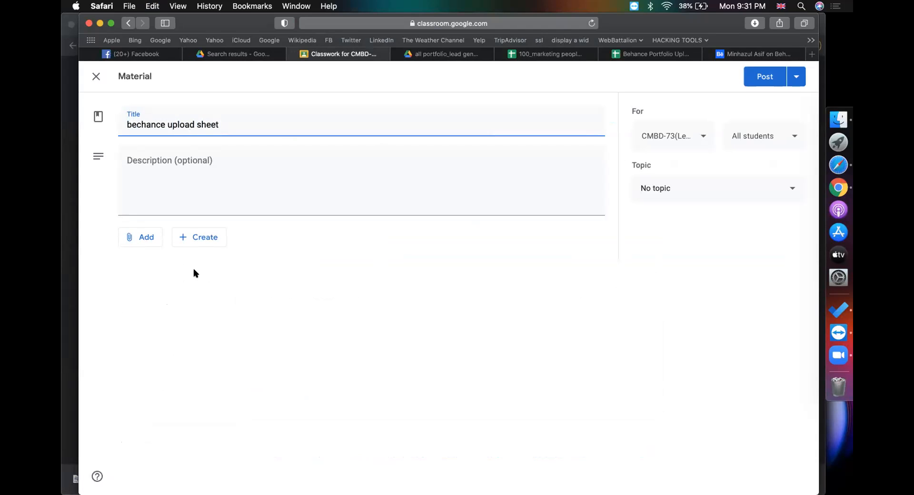
click(138, 238)
click(148, 279)
key(super+v)
key(Return)
click(724, 185)
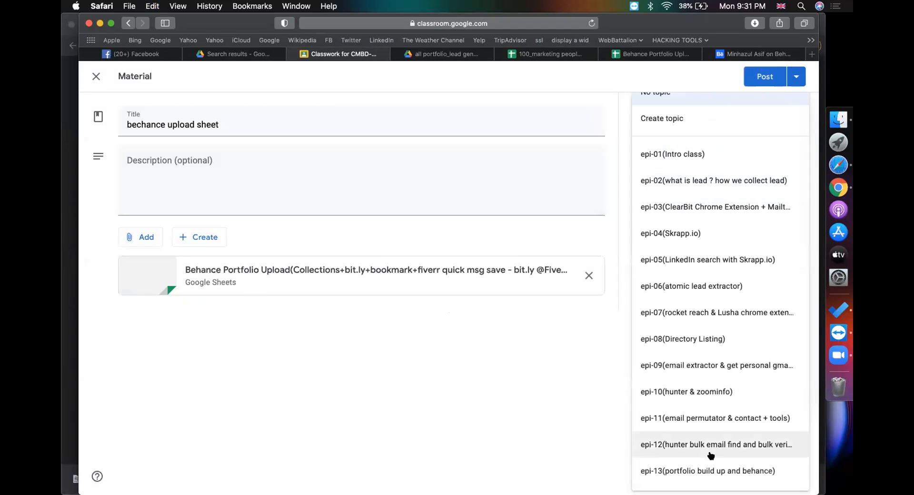
click(708, 471)
click(766, 79)
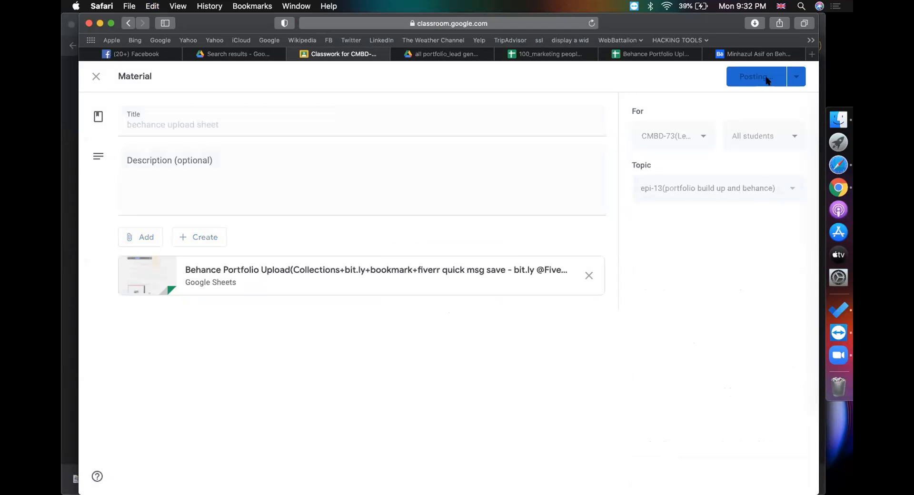
Close the Denmark marketing spreadsheet tab and bring up the Behance profile page
click(656, 55)
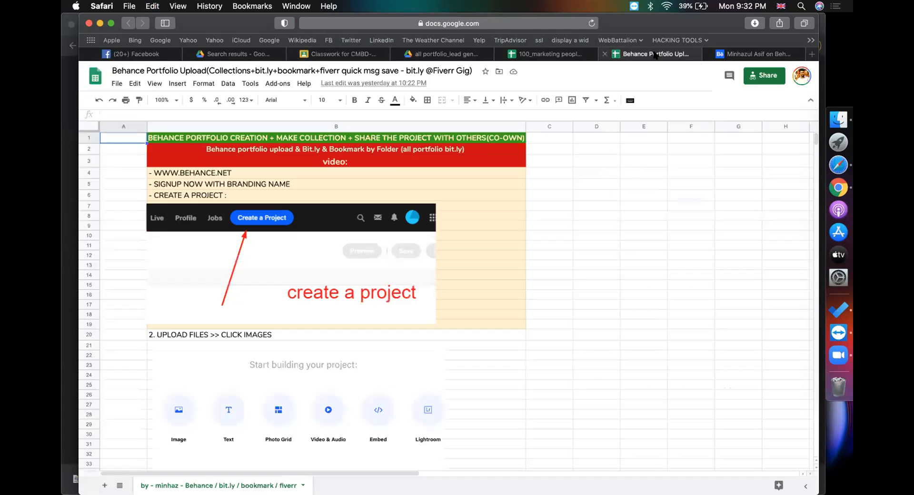
click(565, 53)
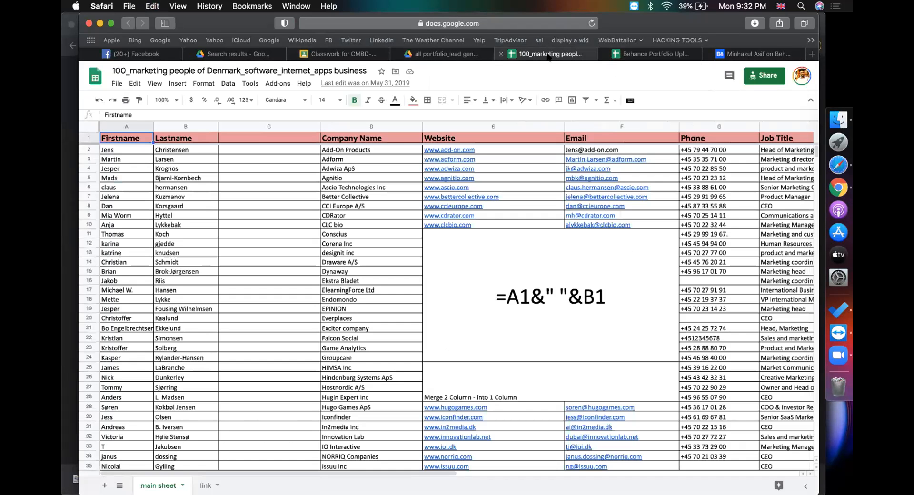
click(501, 54)
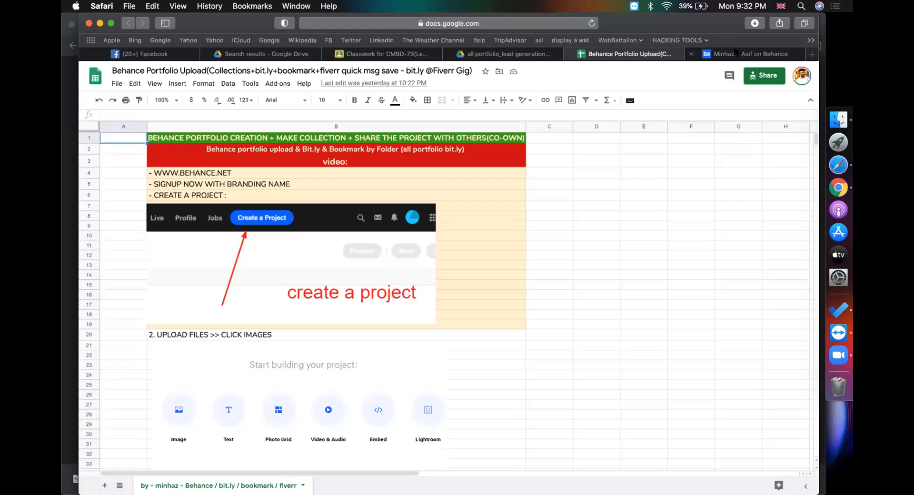
click(740, 53)
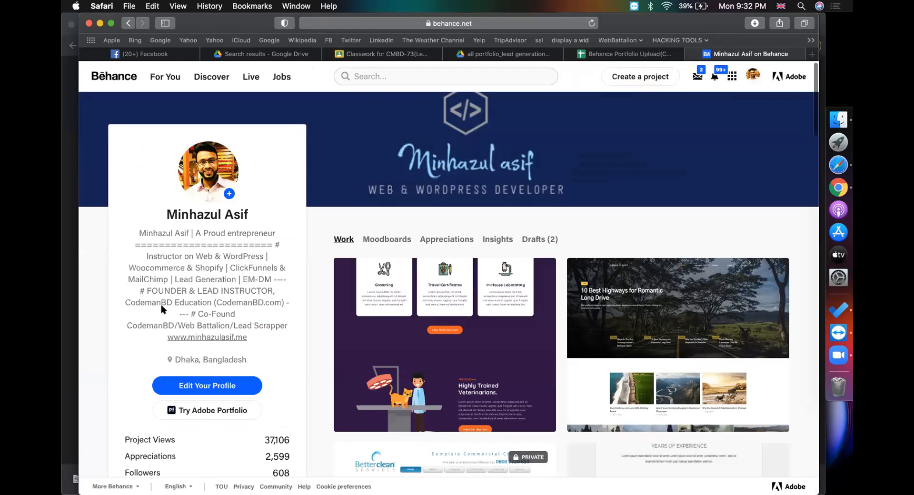
Scroll through the Behance profile's work grid and bio
scroll(161, 304, down, 7)
scroll(147, 327, down, 1)
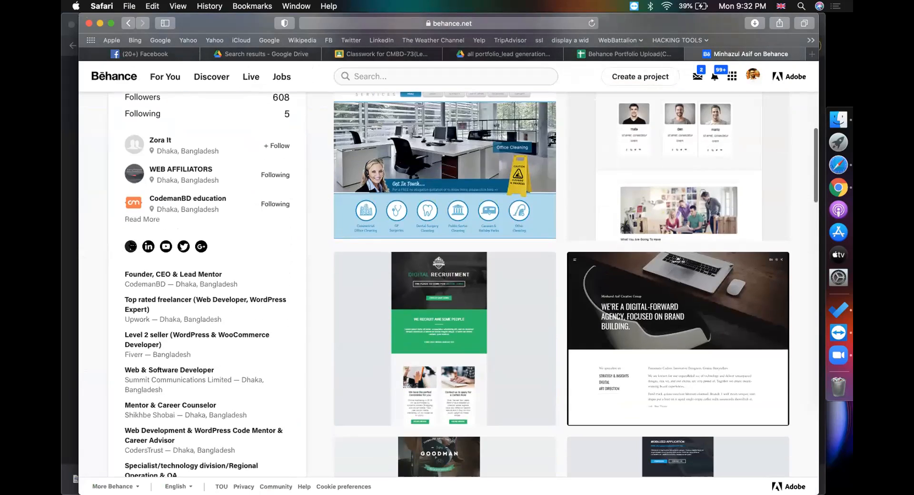
scroll(214, 247, down, 2)
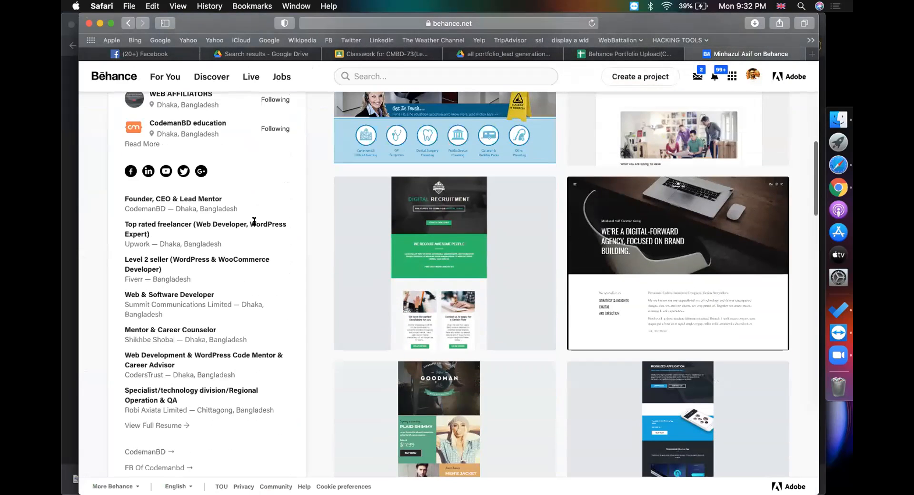
scroll(254, 221, up, 10)
drag(137, 232, 247, 339)
scroll(102, 213, down, 5)
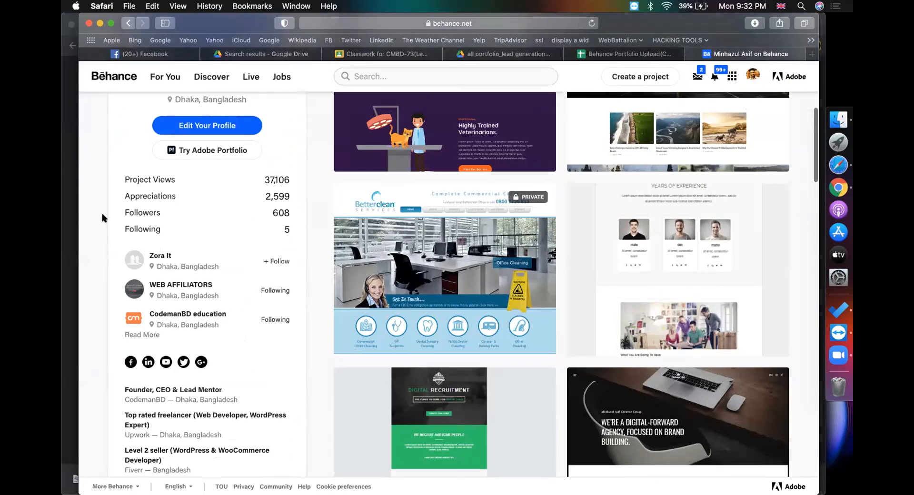
scroll(102, 268, down, 5)
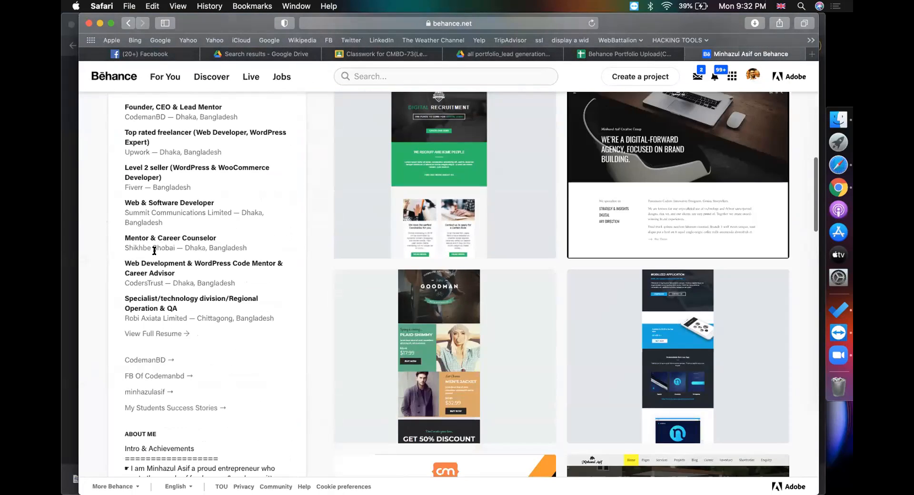
scroll(154, 245, down, 2)
scroll(154, 237, down, 2)
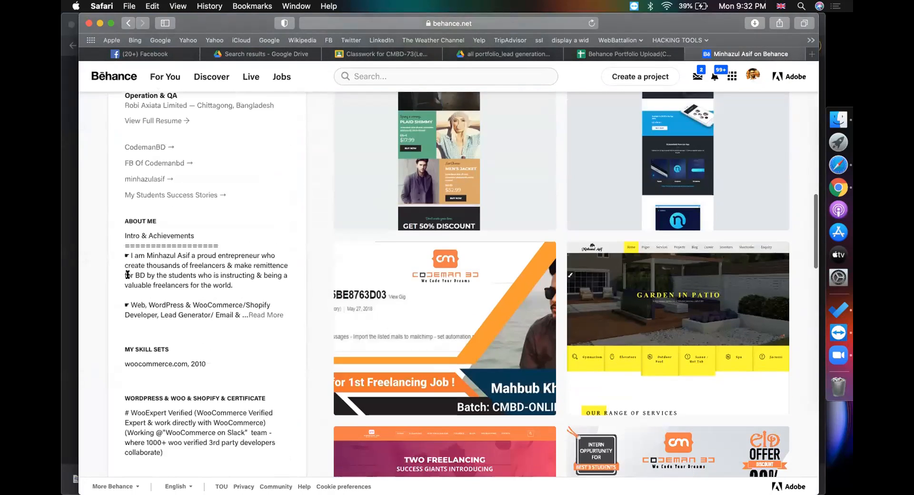
drag(128, 233, 273, 388)
scroll(102, 254, down, 3)
Expand the bio with Read More to view its certificate lines, then scroll back up
click(102, 255)
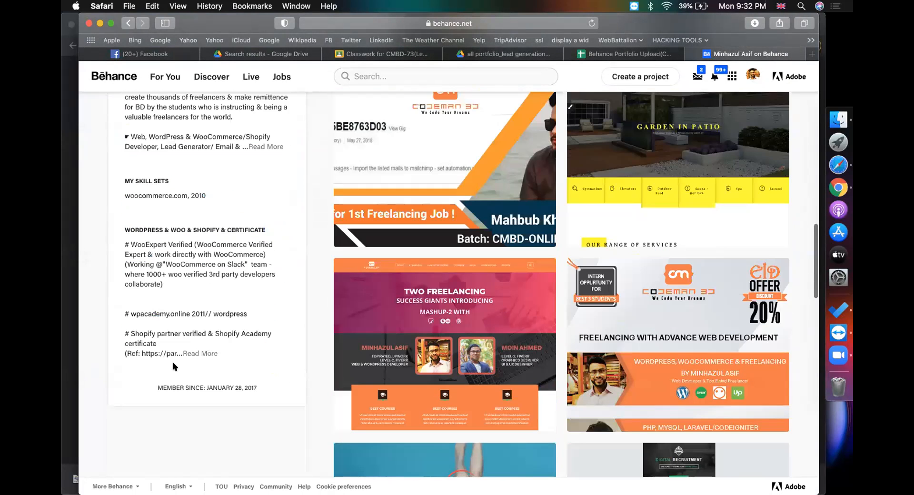
click(200, 354)
drag(130, 314, 250, 413)
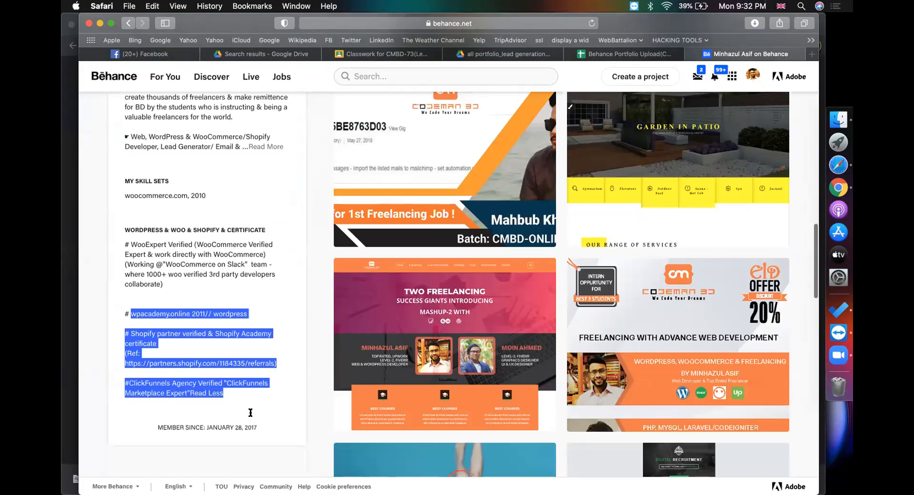
click(127, 245)
scroll(236, 230, up, 20)
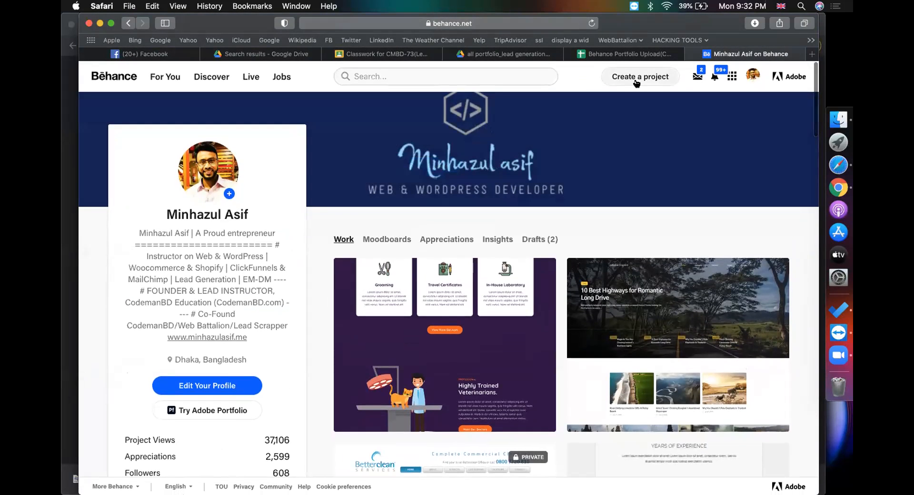
Start a new Behance project while checking the Portfolio Upload guide sheet
click(635, 81)
click(627, 55)
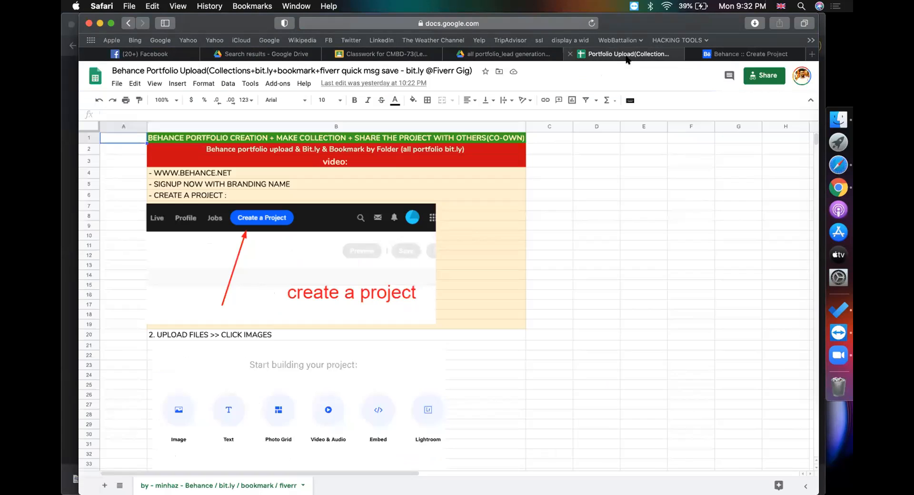
click(638, 204)
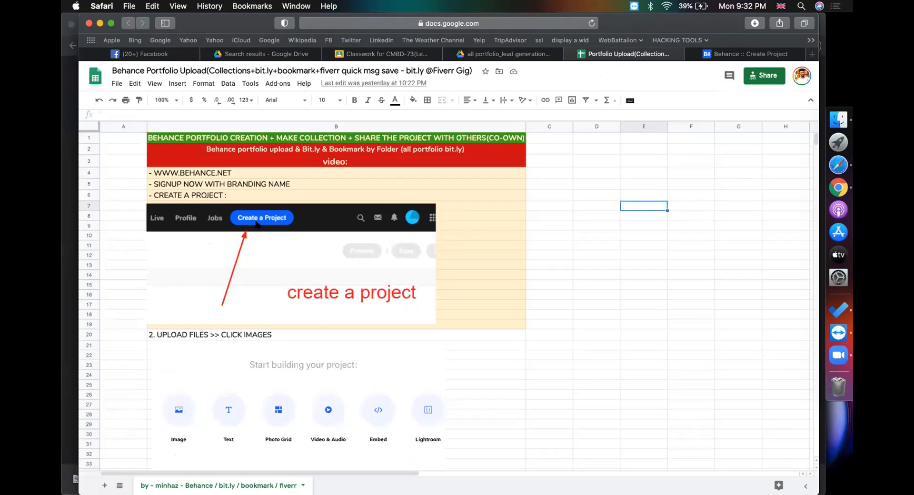
click(726, 56)
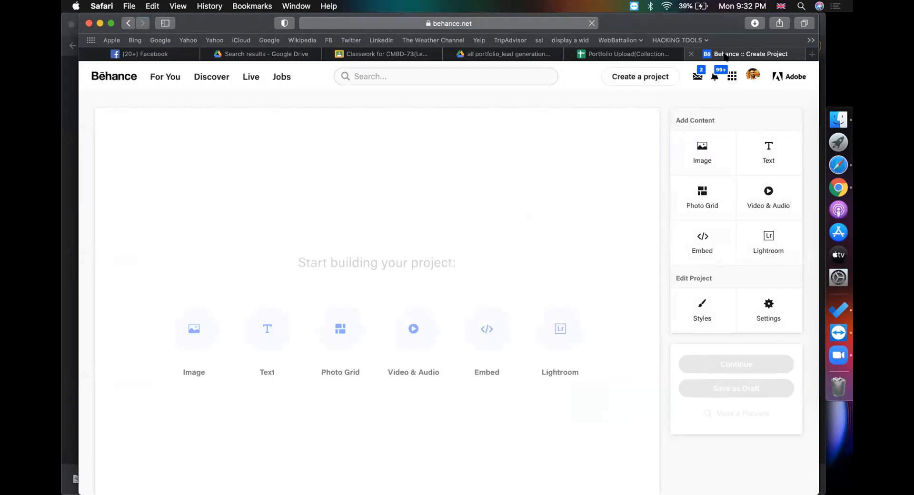
click(205, 320)
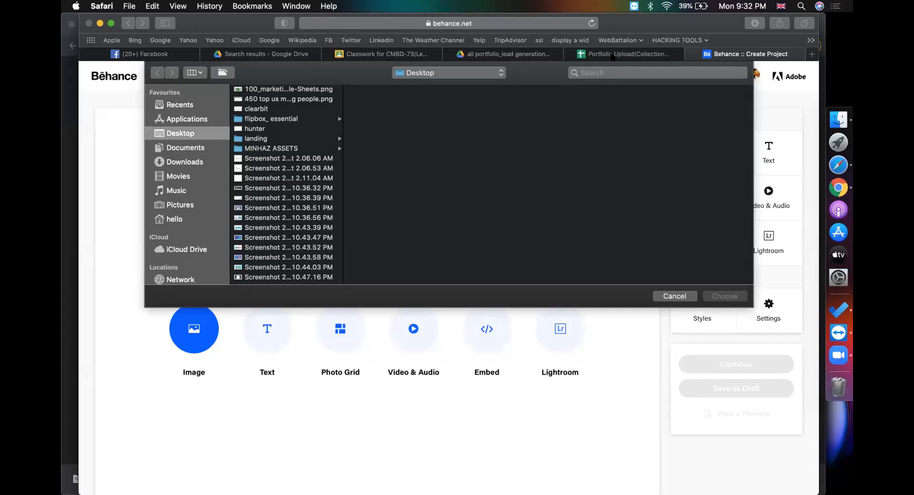
click(672, 296)
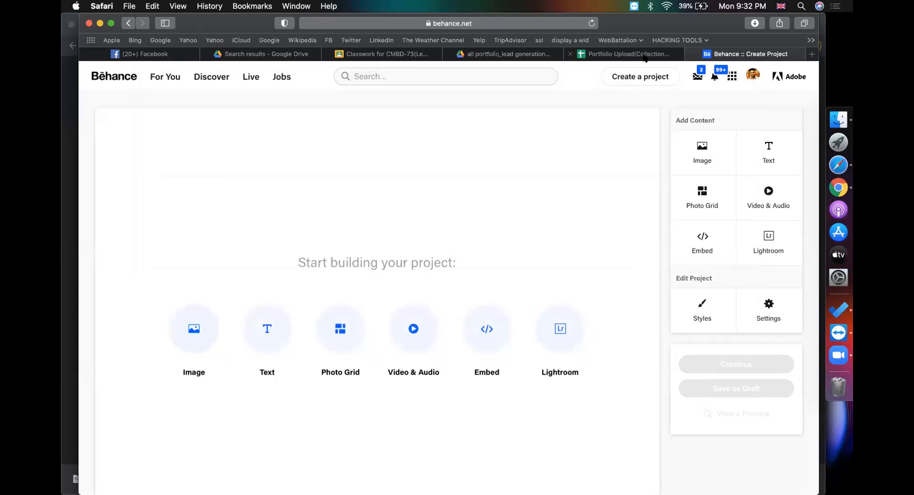
Insert the Desktop's 100_marketing…Sheets.png screenshot into the project as an Image
click(643, 56)
scroll(299, 312, down, 5)
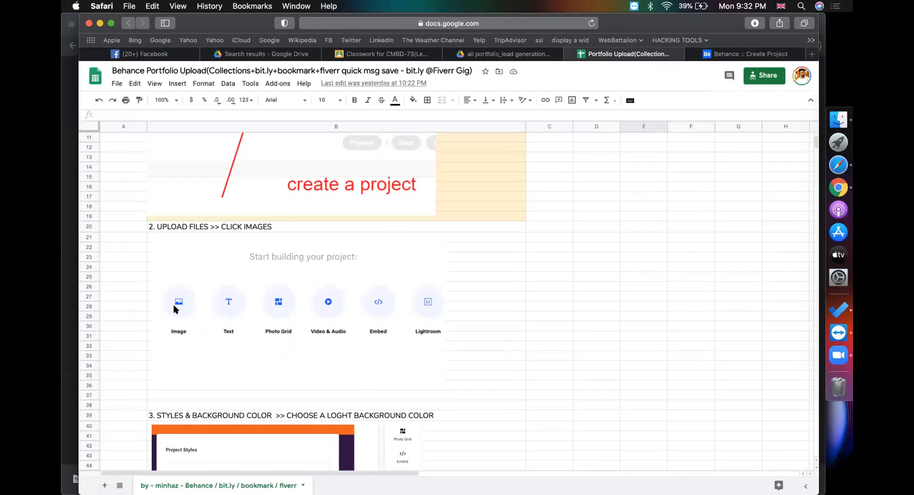
scroll(173, 305, down, 6)
click(720, 57)
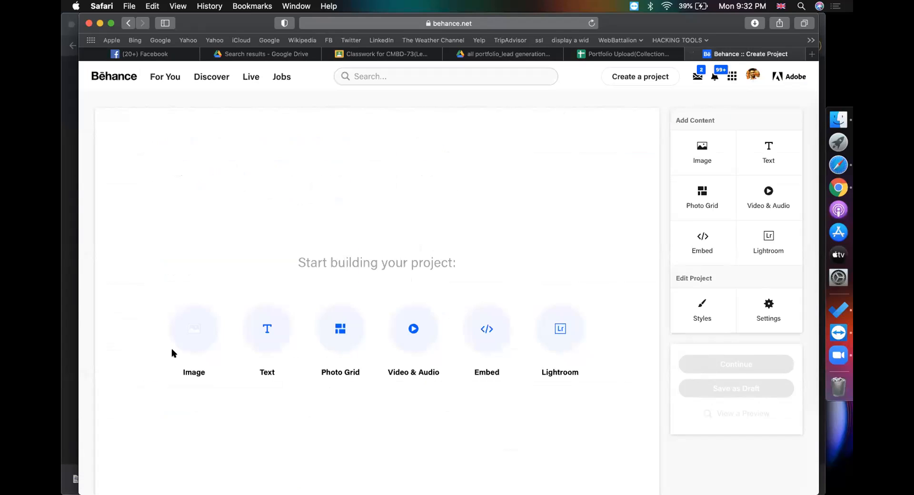
click(189, 341)
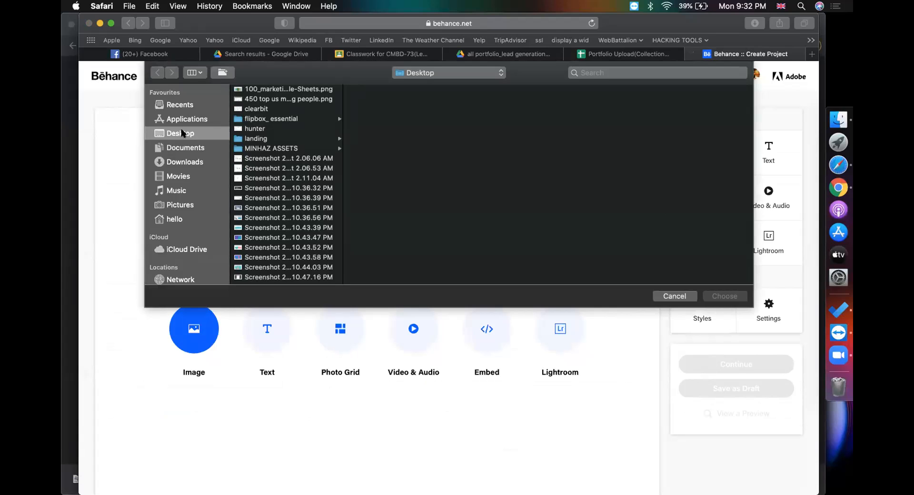
scroll(263, 139, down, 3)
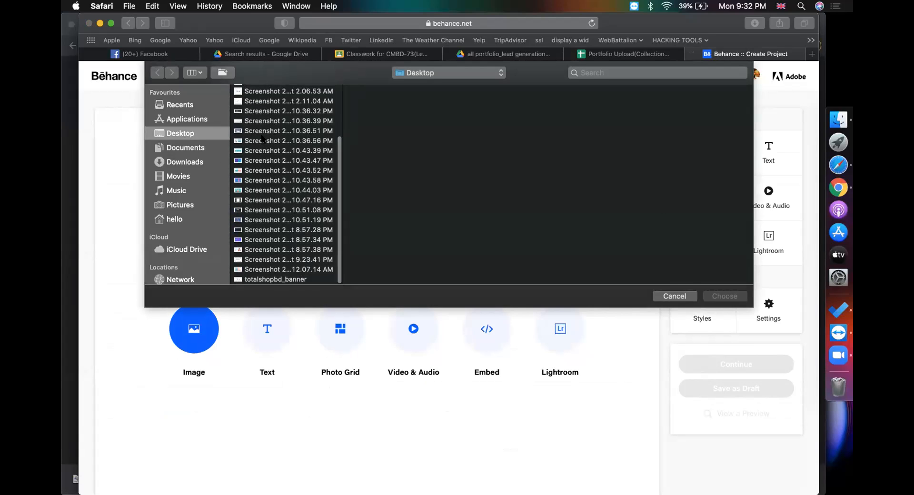
scroll(264, 139, up, 3)
click(283, 90)
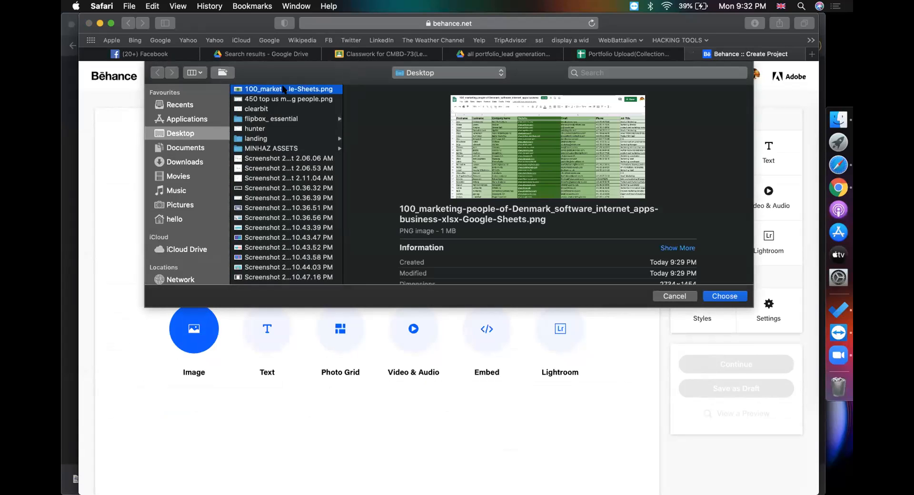
double_click(283, 89)
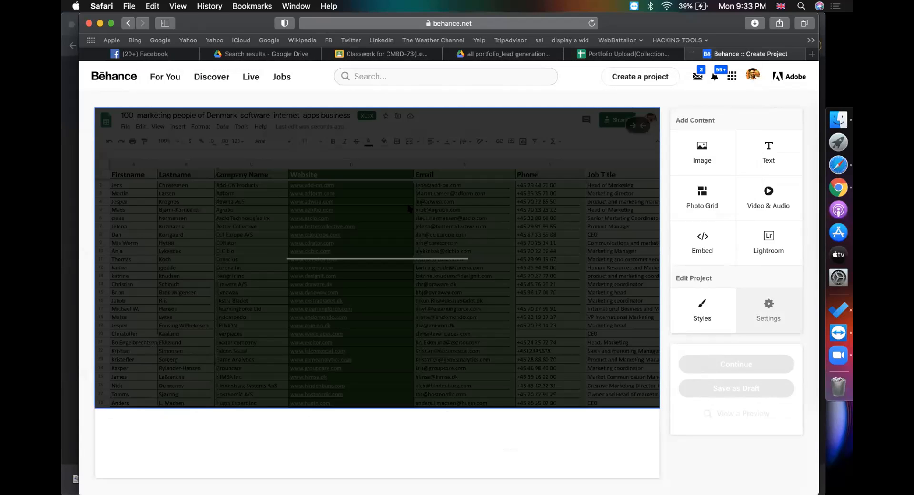
click(612, 54)
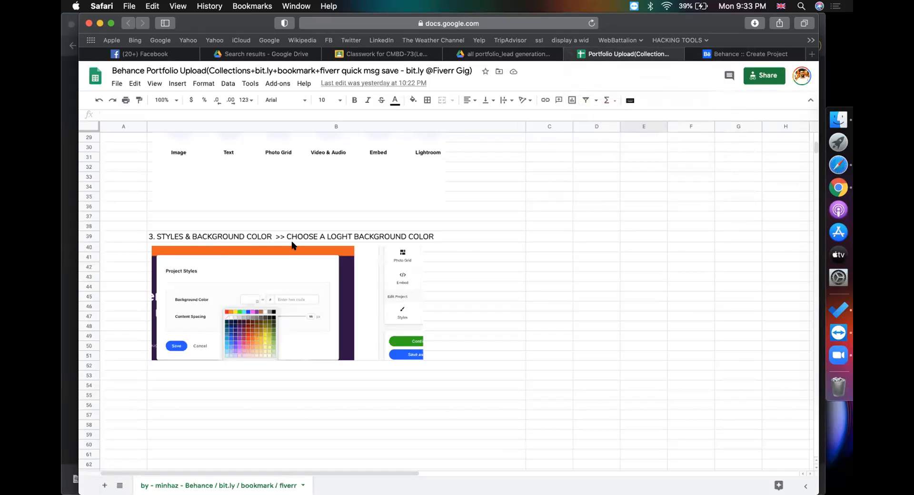
click(726, 55)
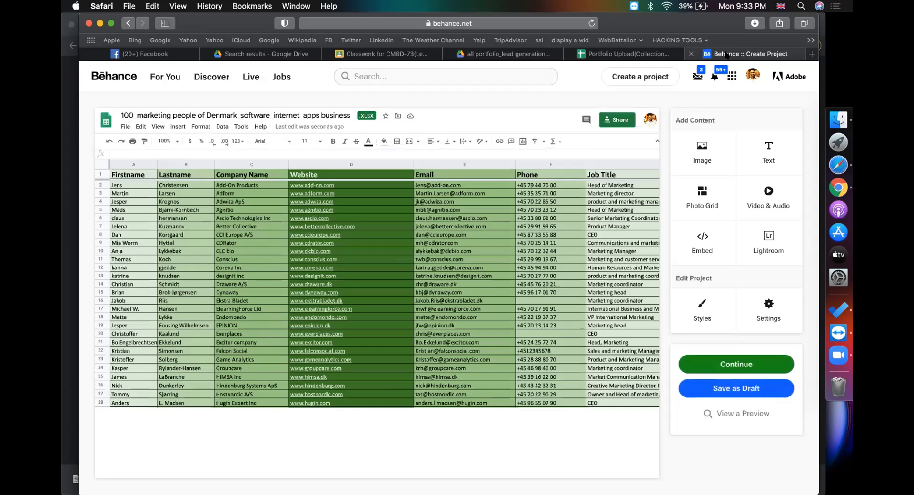
click(696, 308)
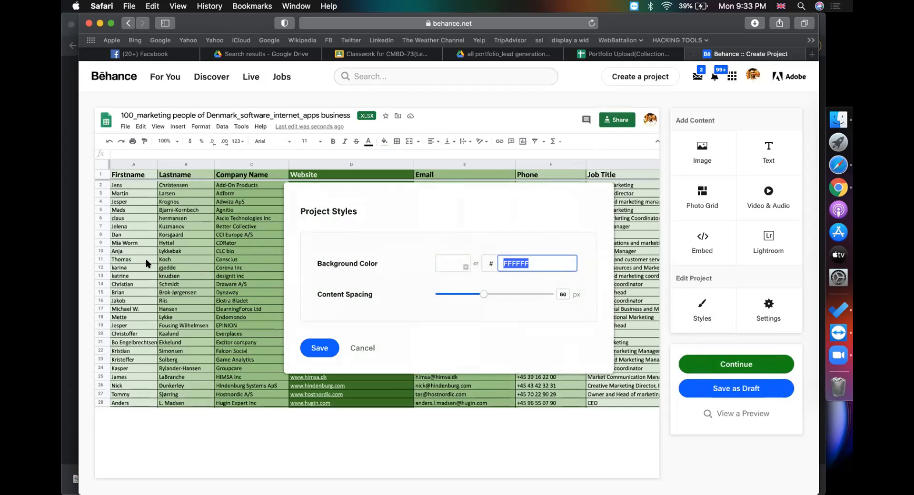
Give the project a green background and add padding around the spreadsheet image
click(449, 265)
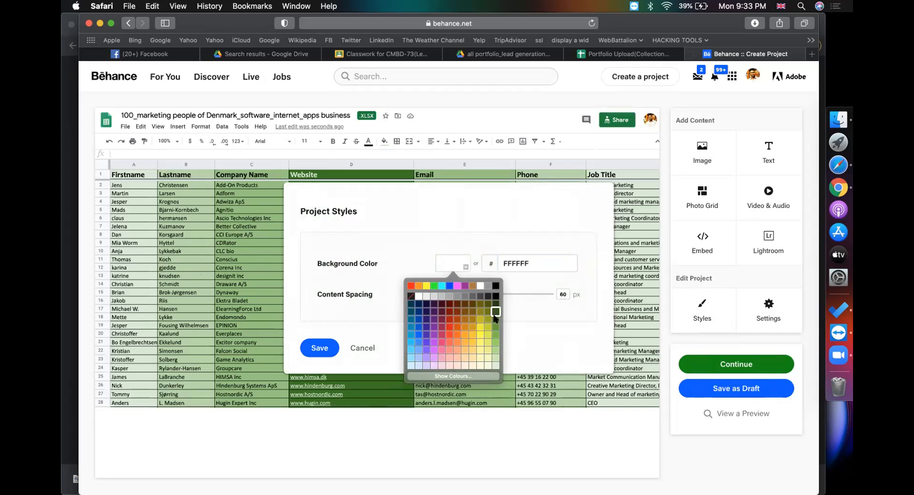
click(495, 314)
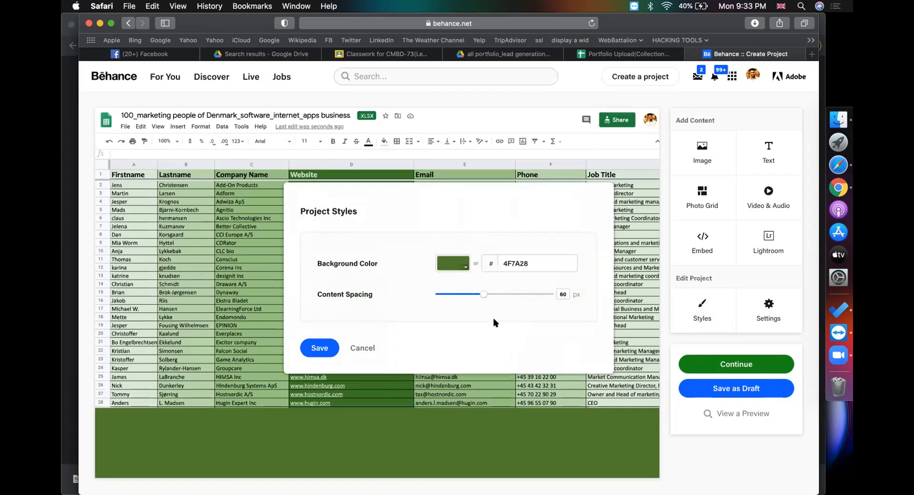
click(327, 348)
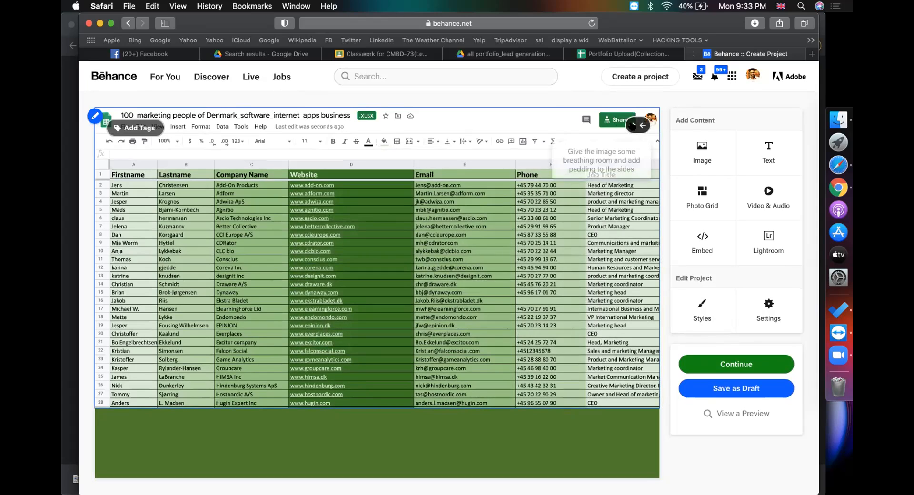
click(633, 125)
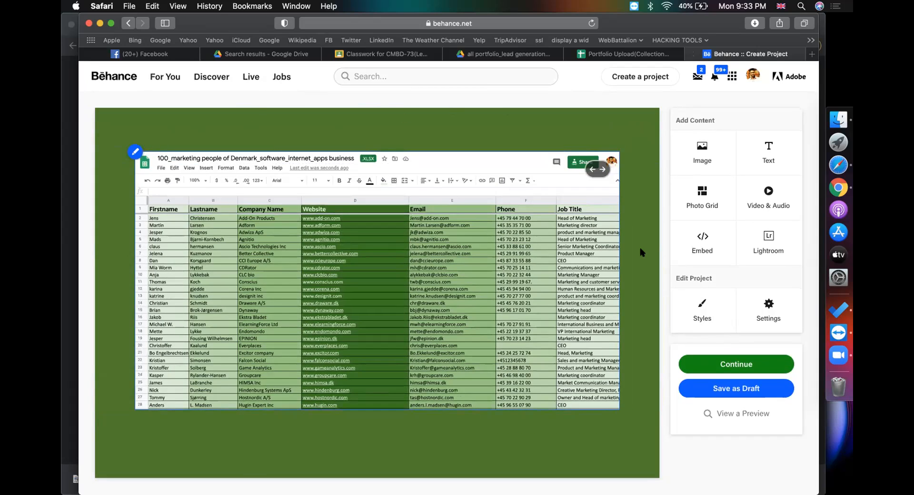
Change the project background to light green B1DD8C in Project Styles and save it
click(701, 312)
click(455, 263)
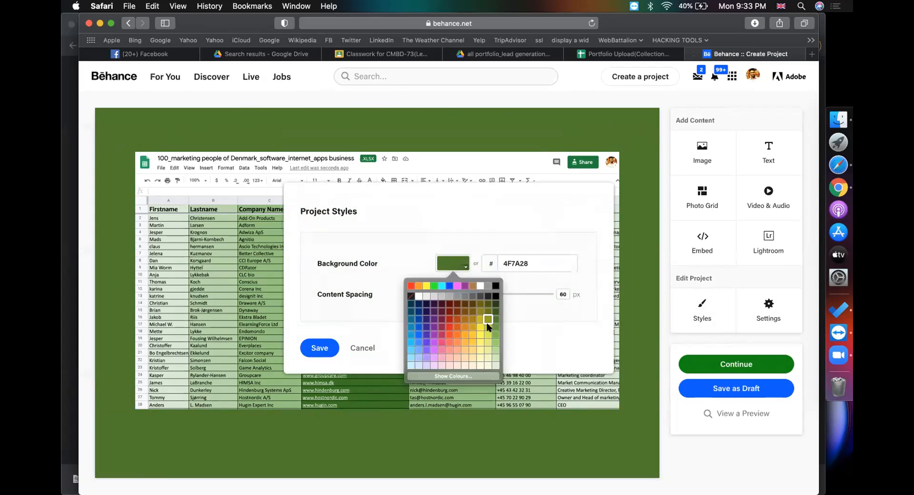
click(487, 349)
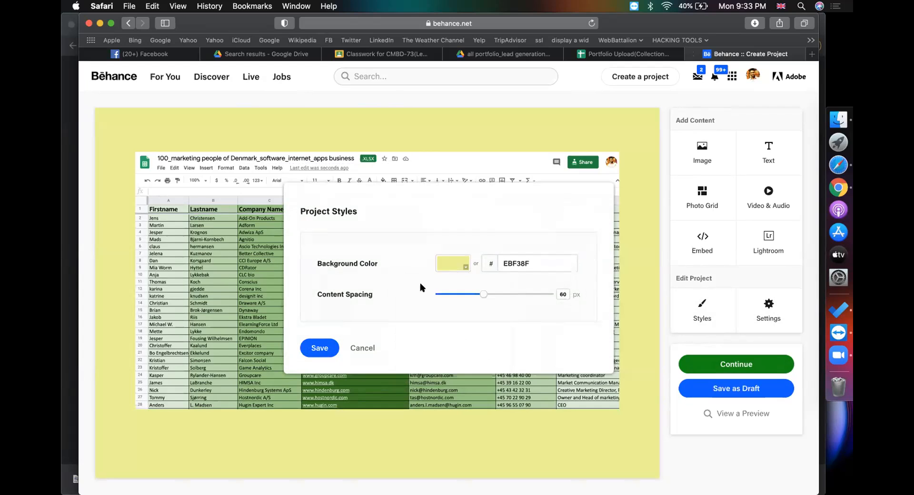
click(448, 271)
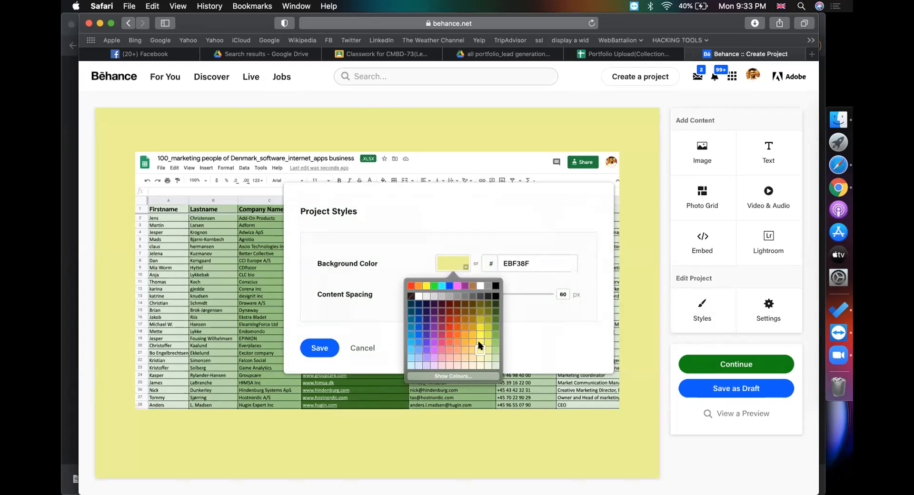
click(493, 350)
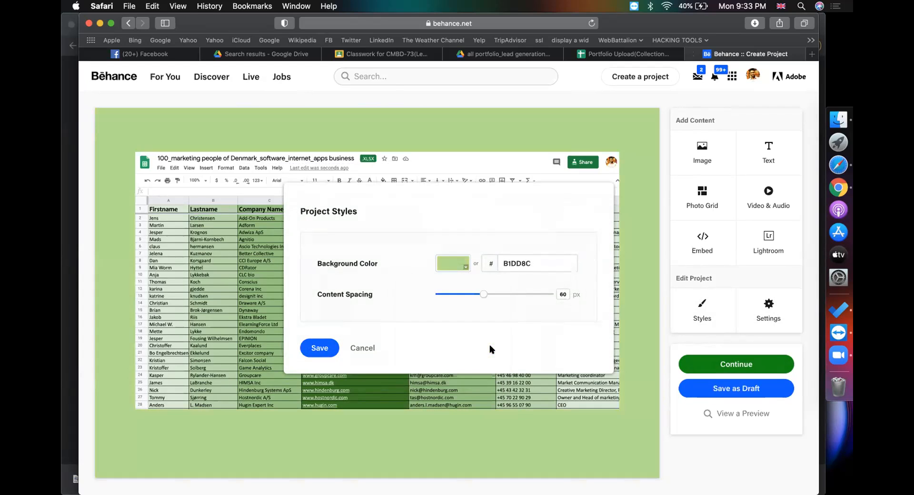
click(338, 348)
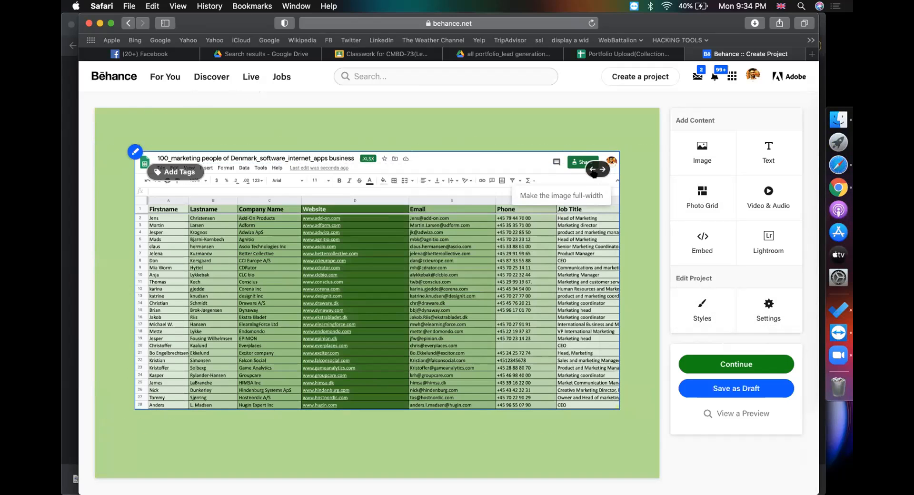
Keep the image at padded width and scroll the upload guide to step 6 on naming and tools
click(592, 171)
click(631, 131)
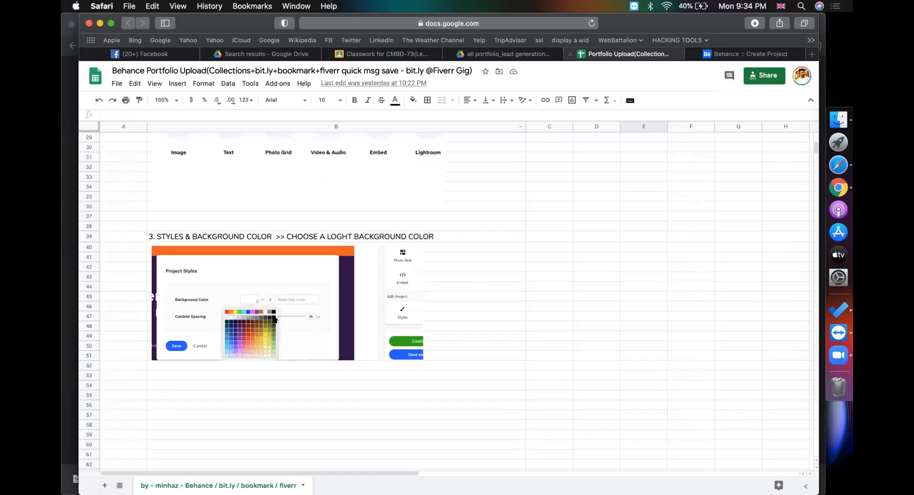
click(660, 295)
scroll(661, 293, down, 5)
scroll(660, 292, down, 15)
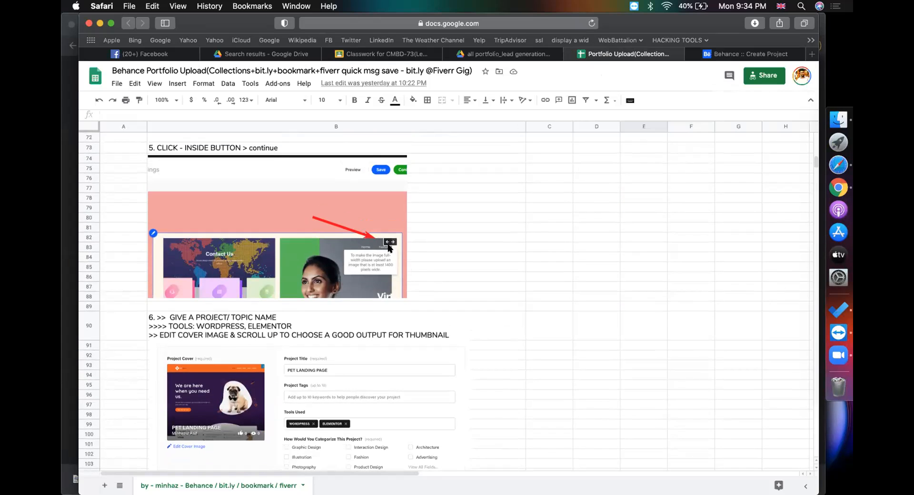
scroll(400, 262, down, 5)
scroll(362, 255, right, 2)
scroll(357, 255, left, 2)
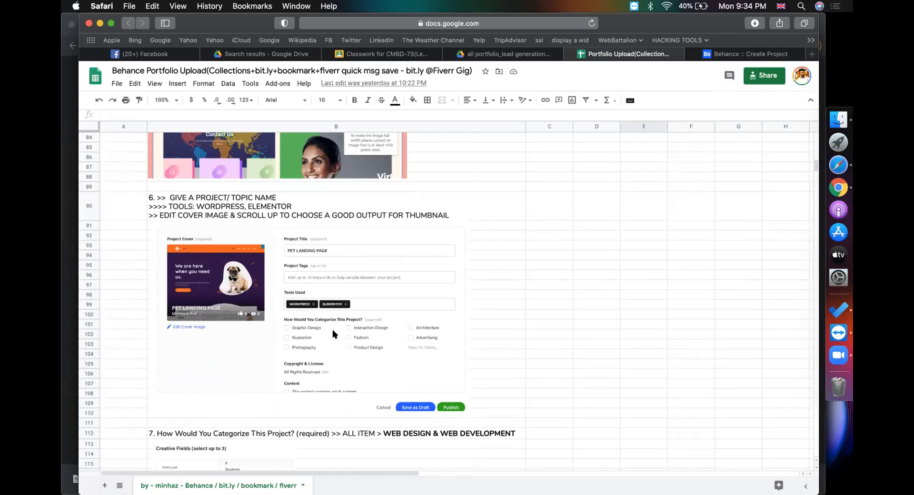
Continue to the Behance project details form and select the Project Title field
click(713, 57)
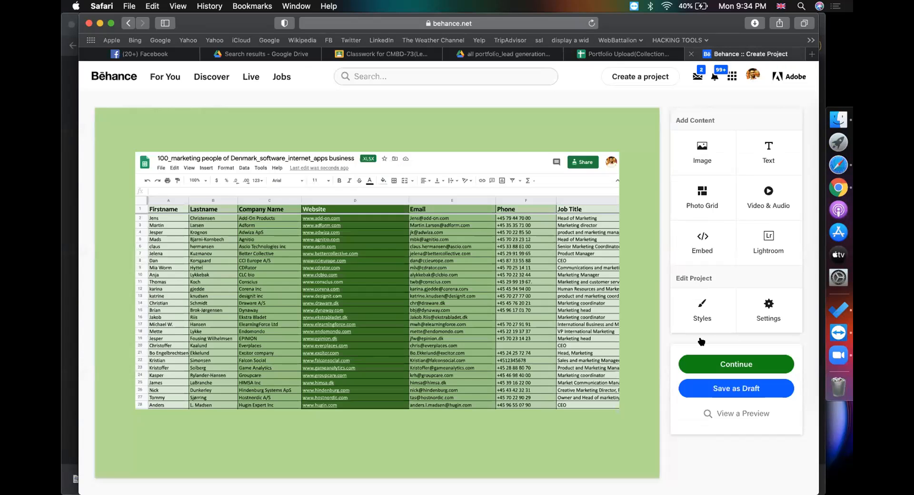
click(736, 364)
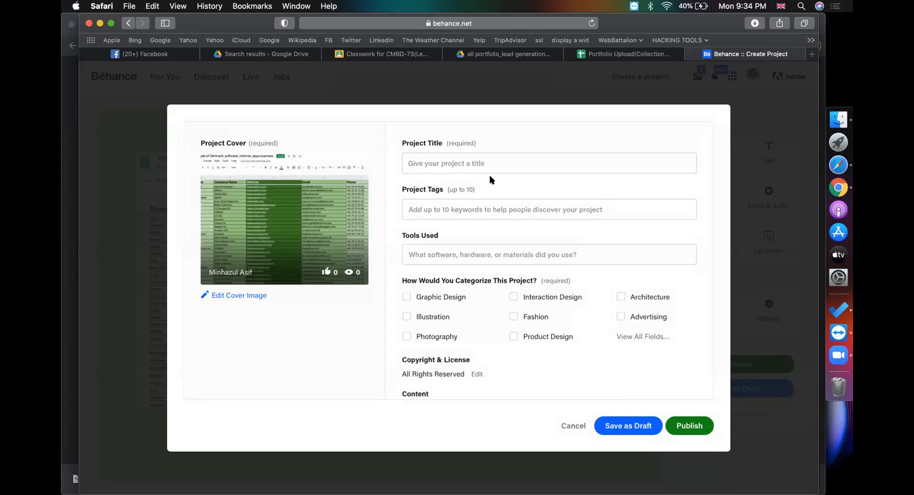
click(530, 163)
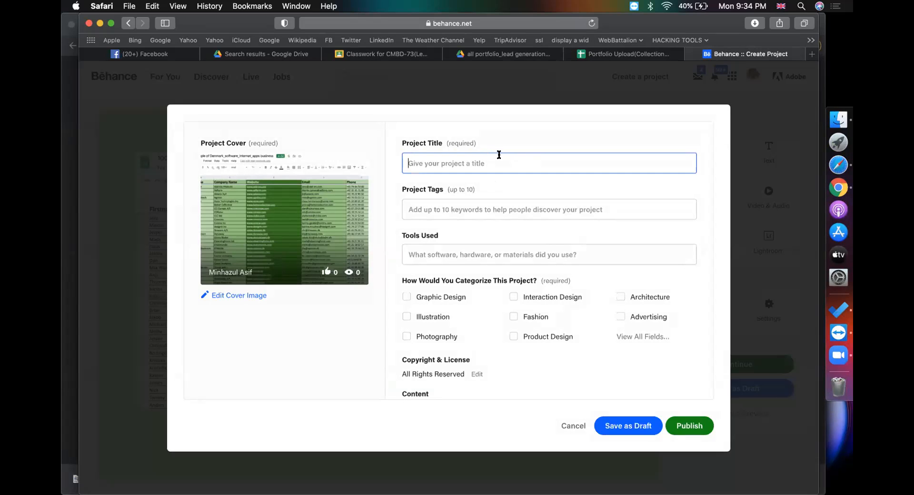
click(613, 56)
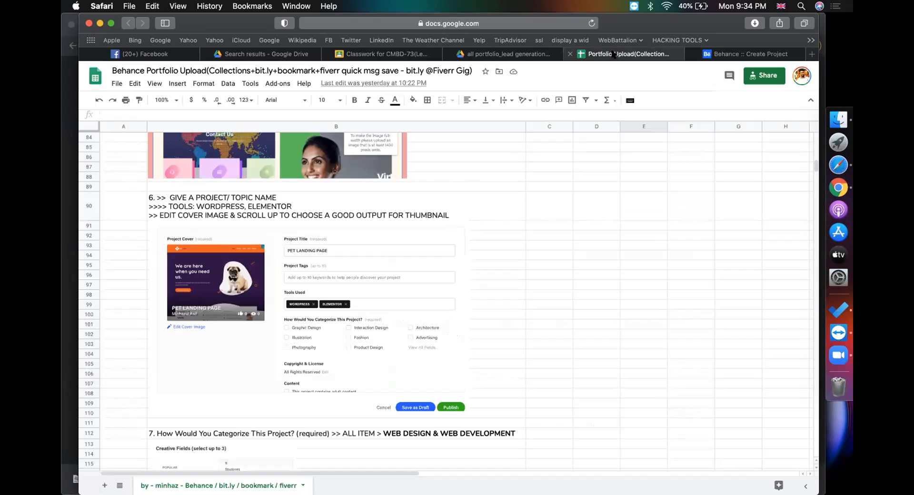
Copy the Denmark marketing xlsx file's full name from Drive's rename box, then return to Behance
click(814, 188)
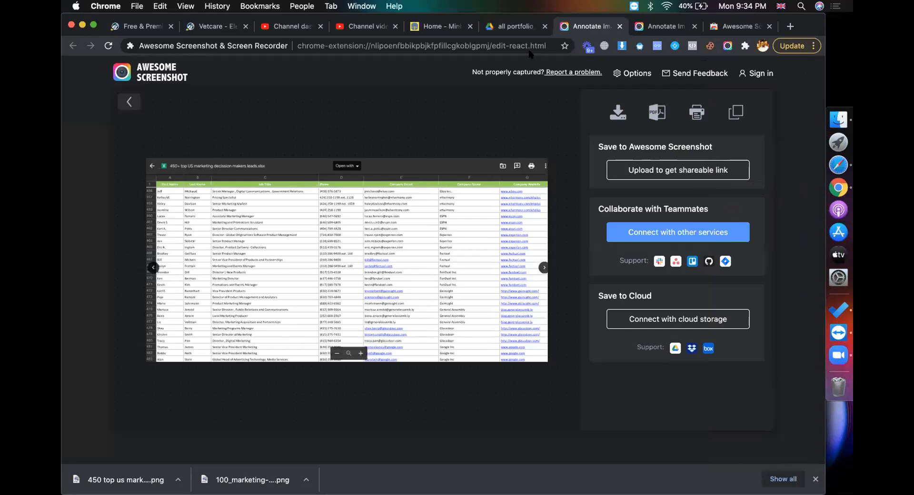
click(513, 26)
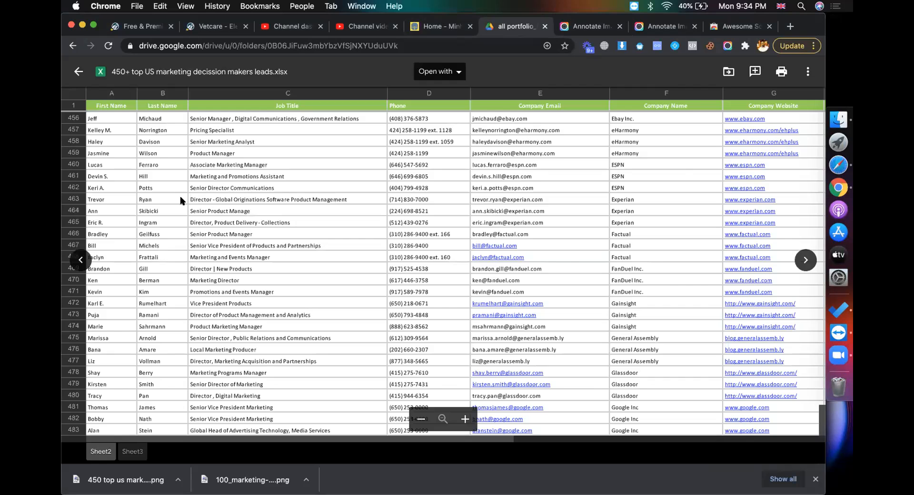
click(77, 73)
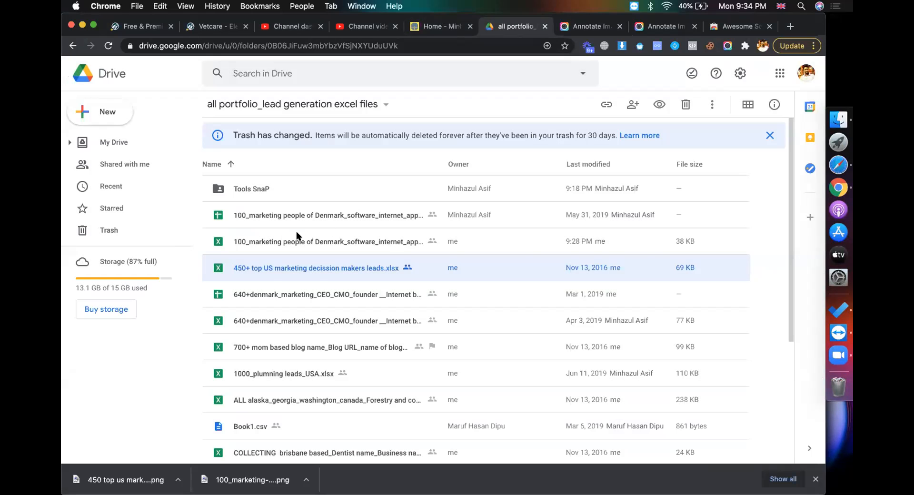
click(277, 240)
right_click(276, 239)
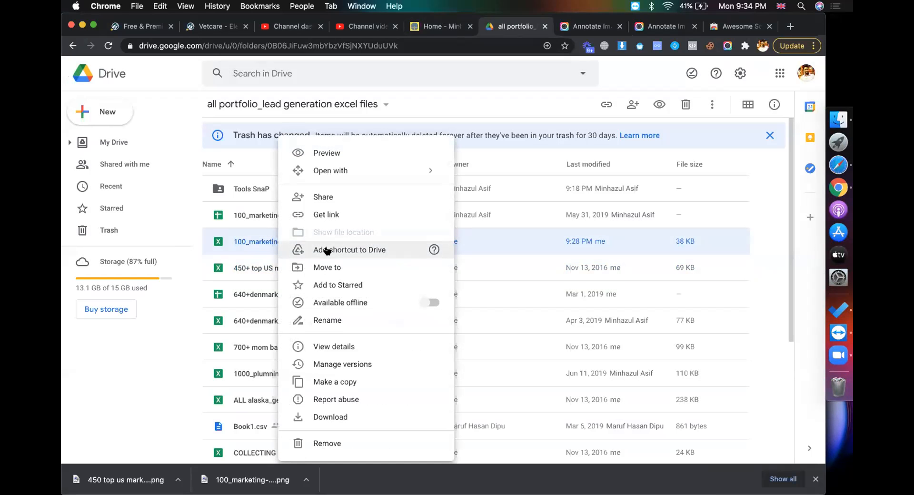
click(322, 320)
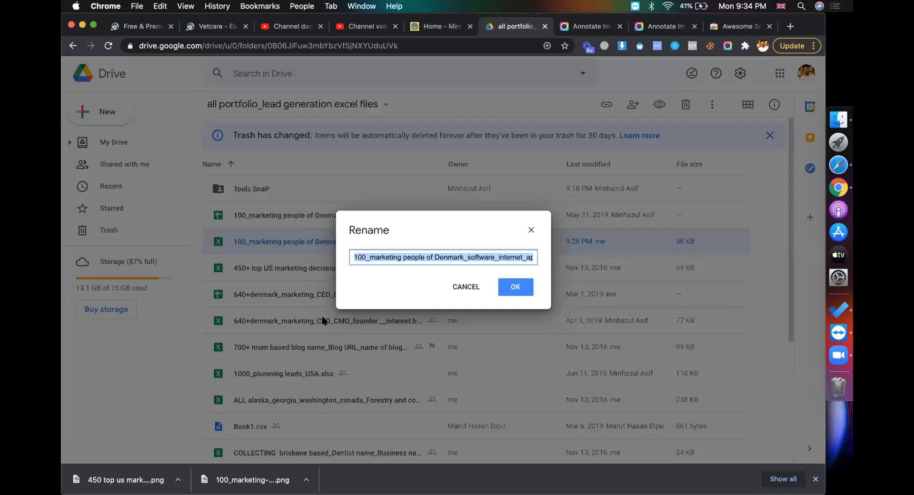
key(Escape)
key(super+Tab)
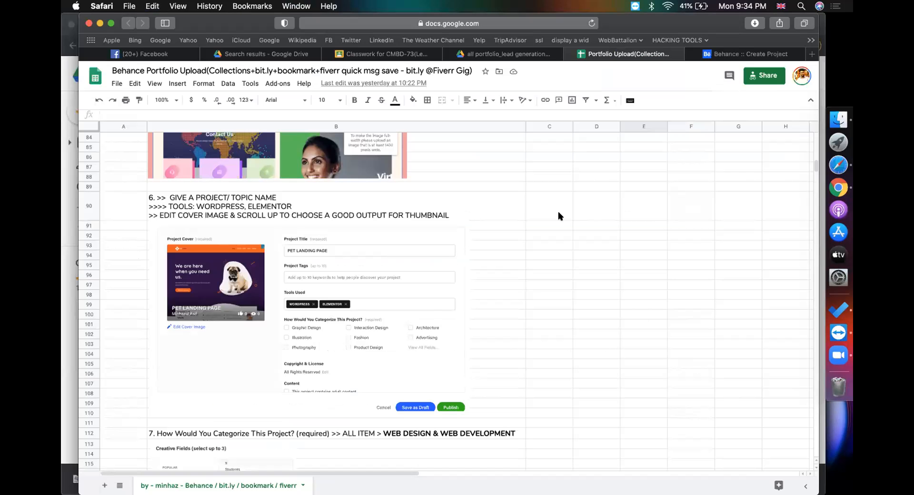
click(721, 53)
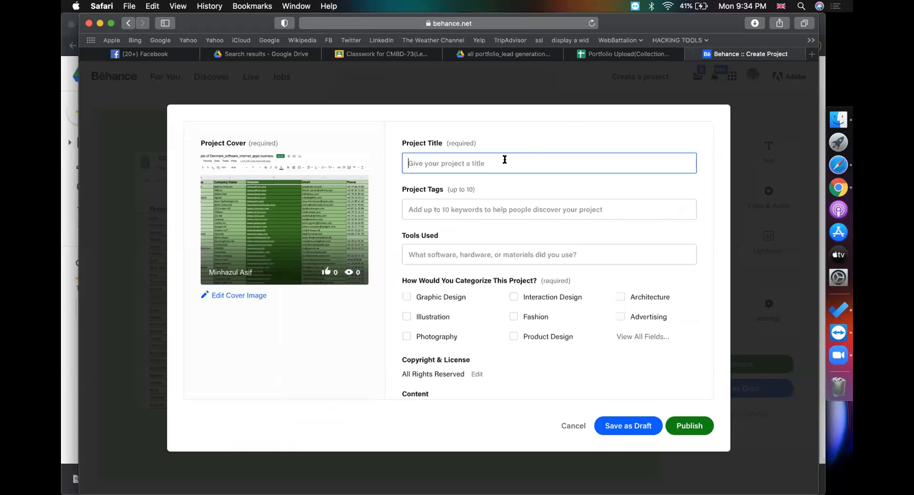
Paste the file name as title and trim it to '100_marketing people of Denmark software company'
text(100_marketing people of Denmark_software_internet_apps business)
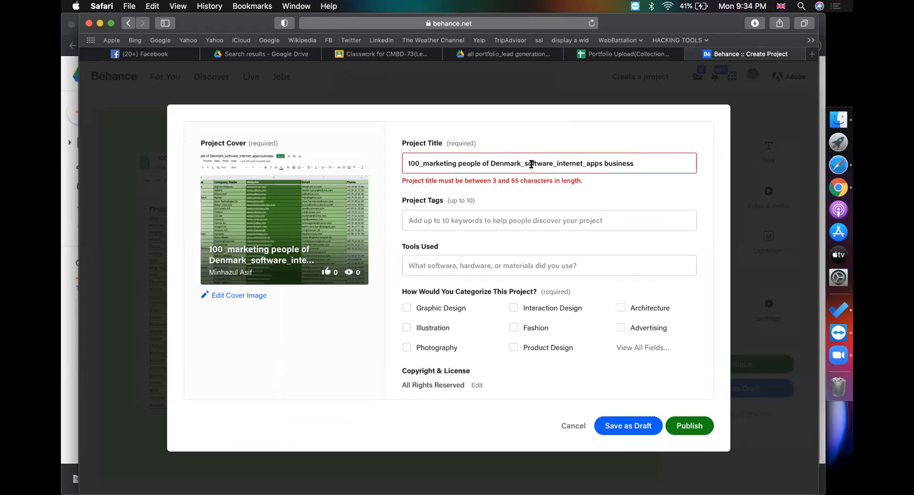
drag(521, 163, 649, 165)
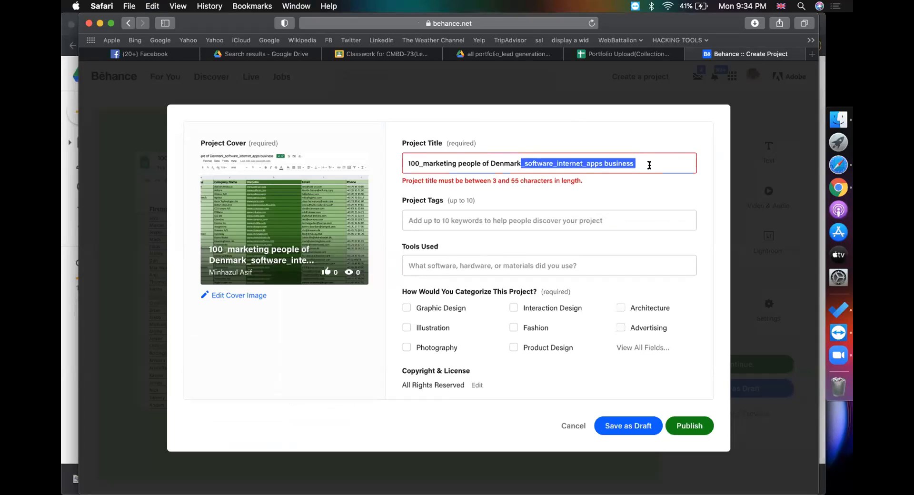
text(software company)
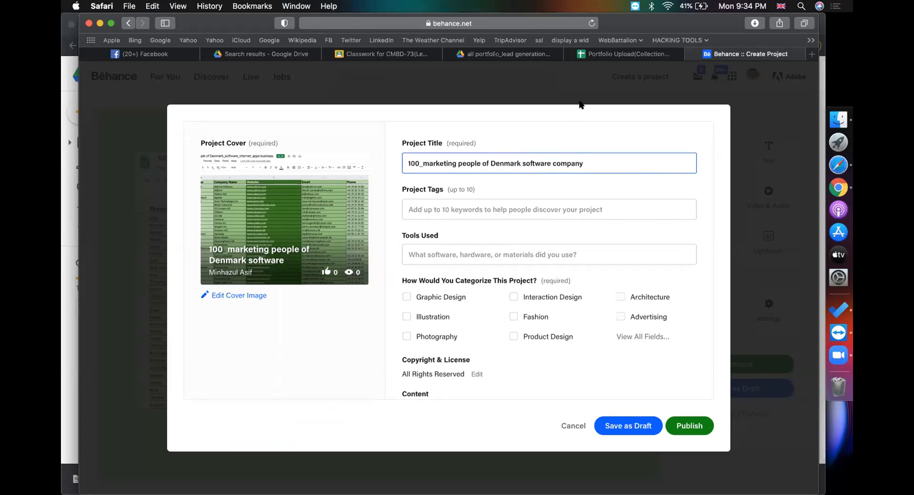
click(604, 55)
click(601, 268)
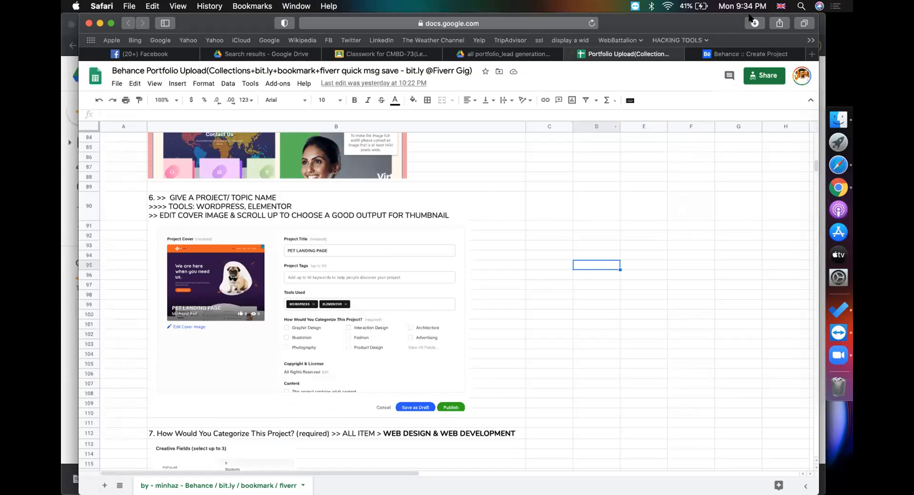
Add Microsoft Excel under the project's Tools Used
click(737, 54)
click(481, 255)
text(lead)
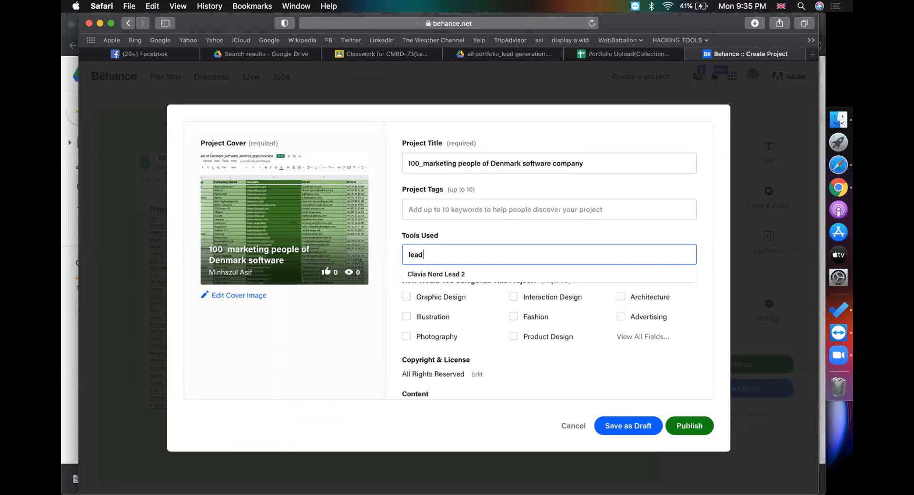
key(BackSpace)
key(BackSpace)
key(BackSpace)
key(BackSpace)
text(excel)
click(477, 274)
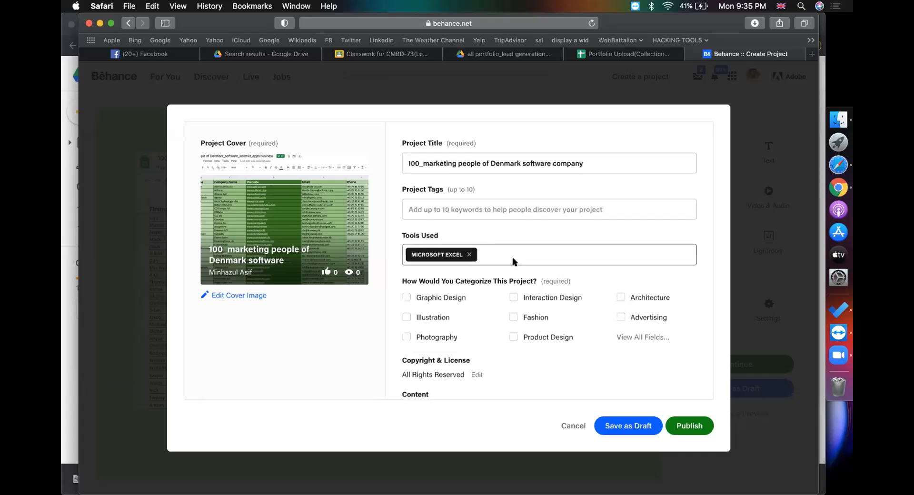
Erase a trial 'hunter' tool entry and scroll the upload guide to step 7
click(533, 256)
text(hunter)
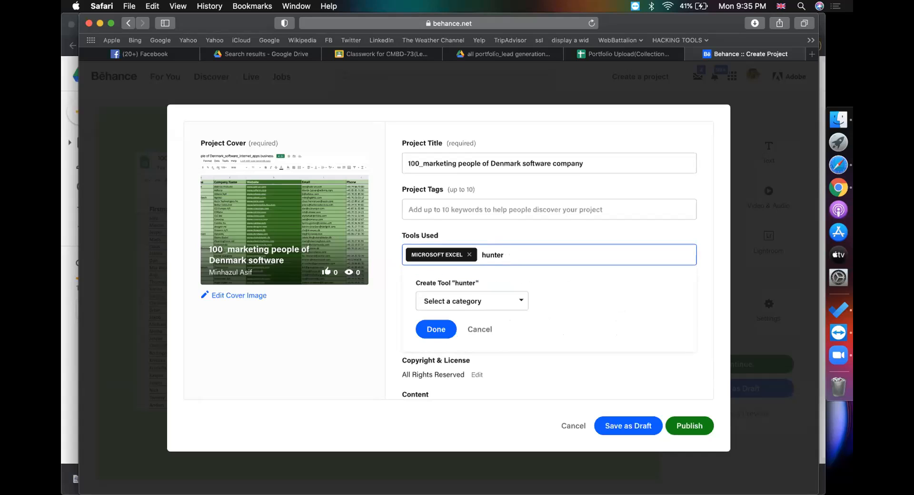
key(BackSpace)
key(BackSpace)
key(BackSpace)
key(BackSpace)
key(BackSpace)
key(BackSpace)
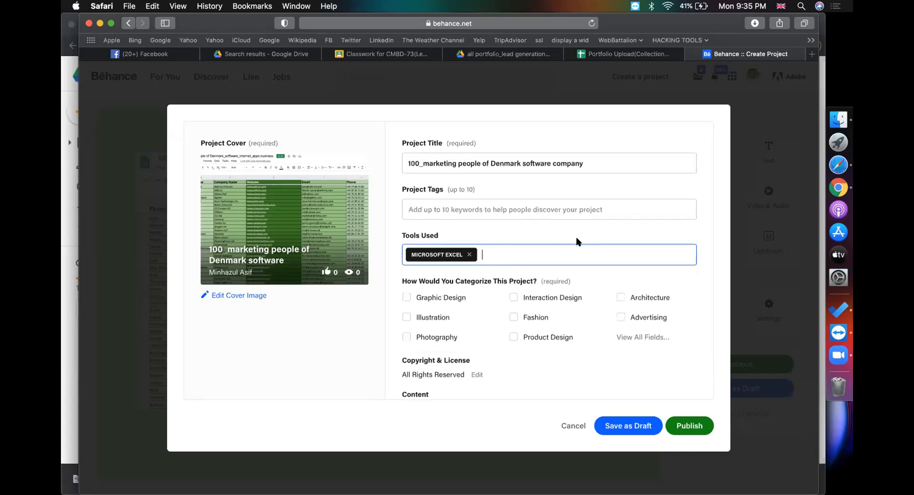
click(610, 55)
scroll(577, 315, down, 5)
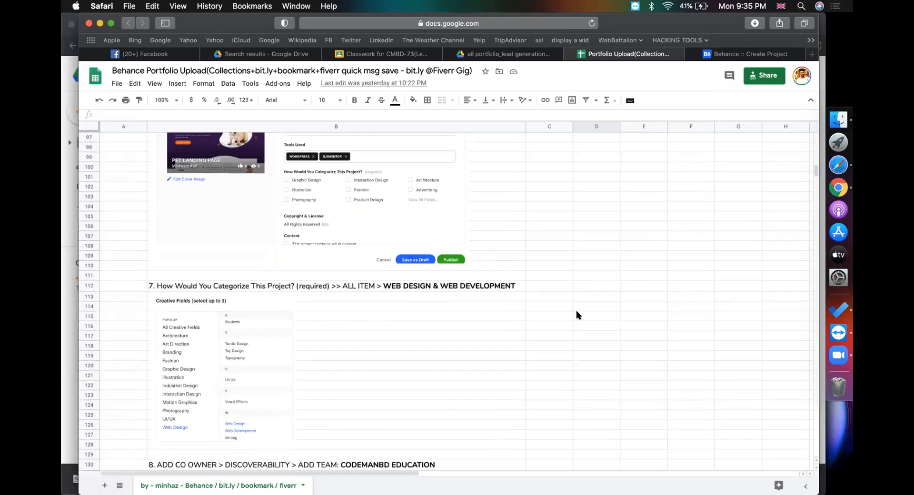
Read step 7 in cell B112, then open Behance's full Creative Fields list via View All Fields
click(164, 278)
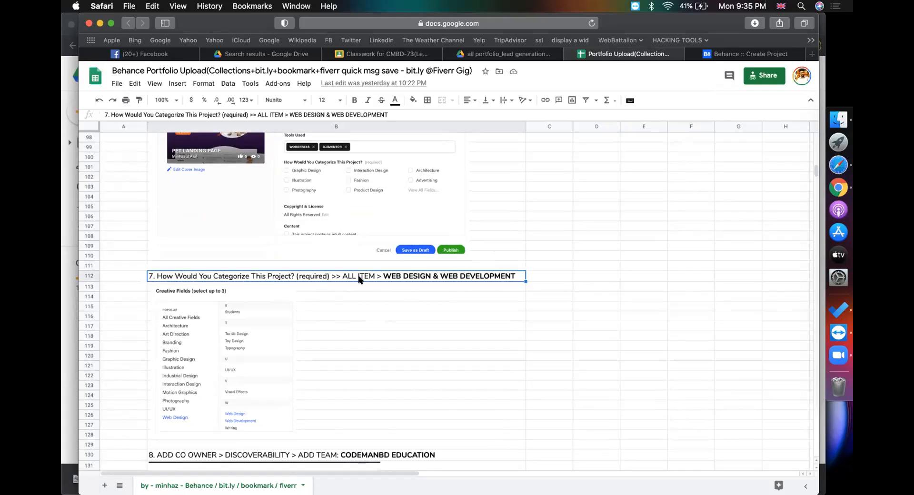
click(718, 57)
drag(403, 280, 517, 282)
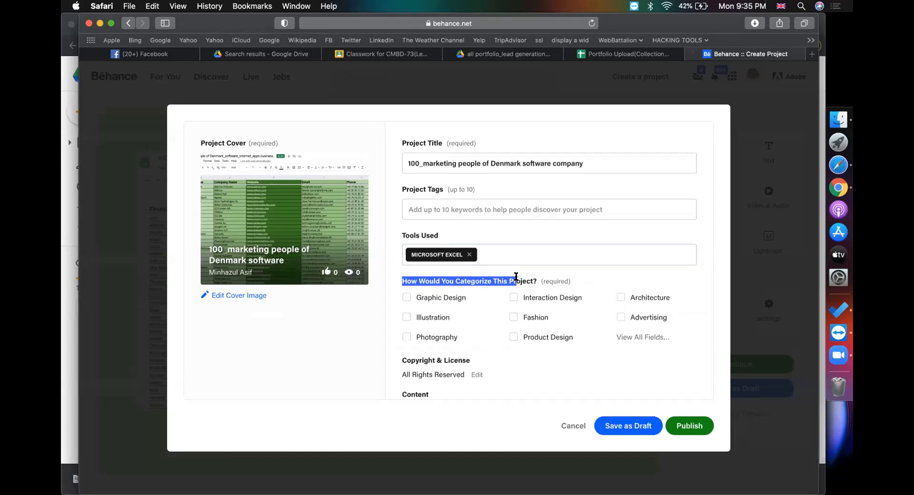
click(643, 338)
scroll(487, 299, down, 10)
scroll(487, 294, up, 10)
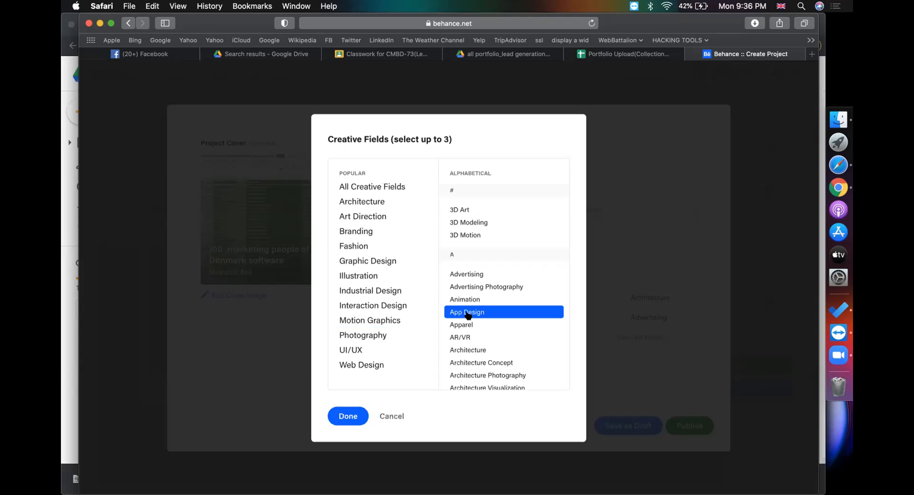
Choose Branding as the project's creative field in the Creative Fields list
scroll(481, 333, down, 15)
scroll(481, 341, down, 20)
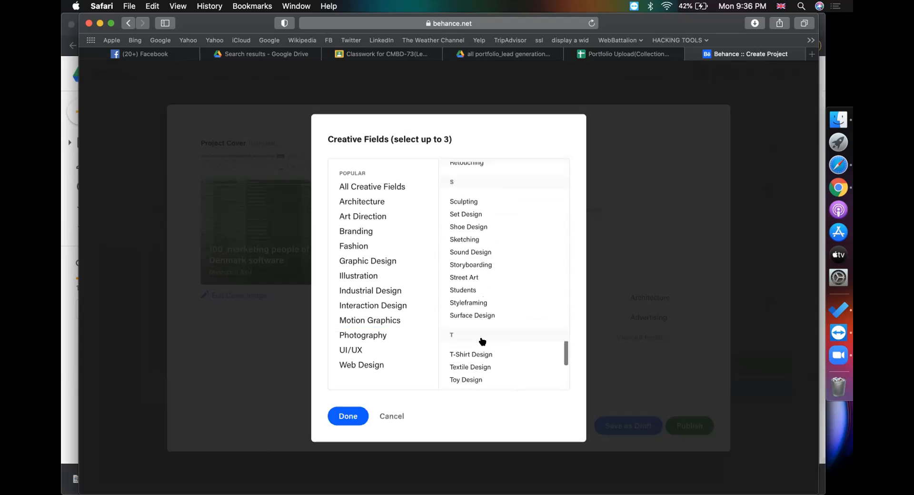
scroll(481, 335, down, 5)
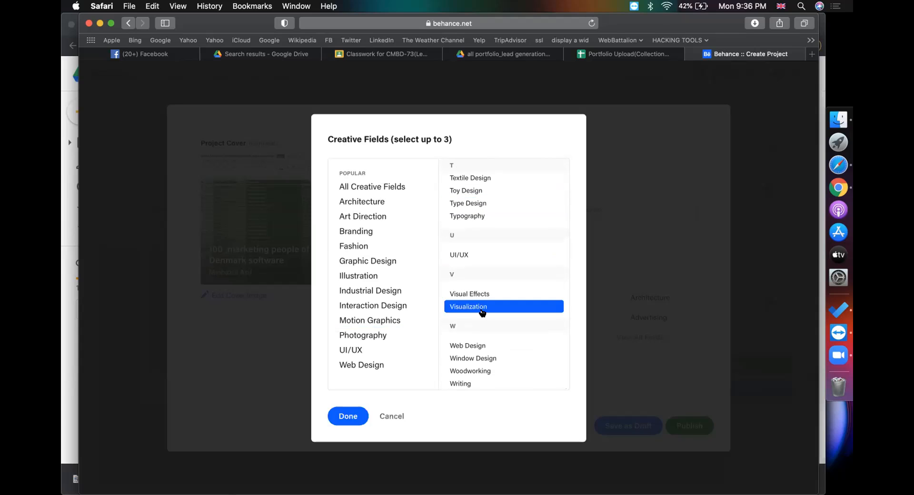
scroll(482, 312, up, 3)
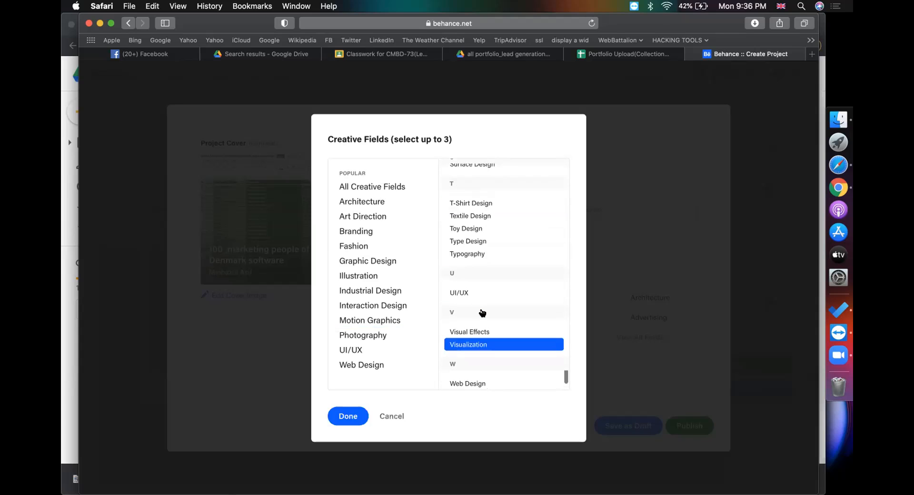
scroll(482, 312, up, 5)
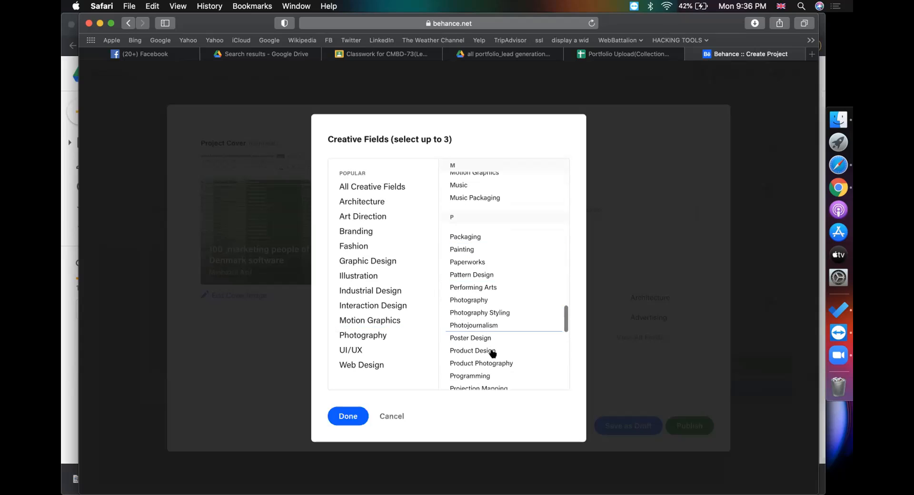
scroll(493, 354, up, 1)
scroll(490, 333, up, 10)
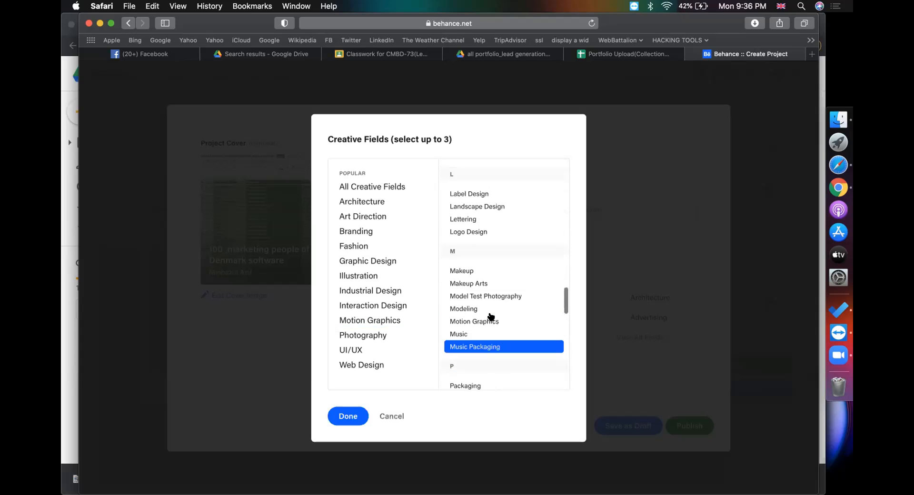
scroll(489, 287, up, 2)
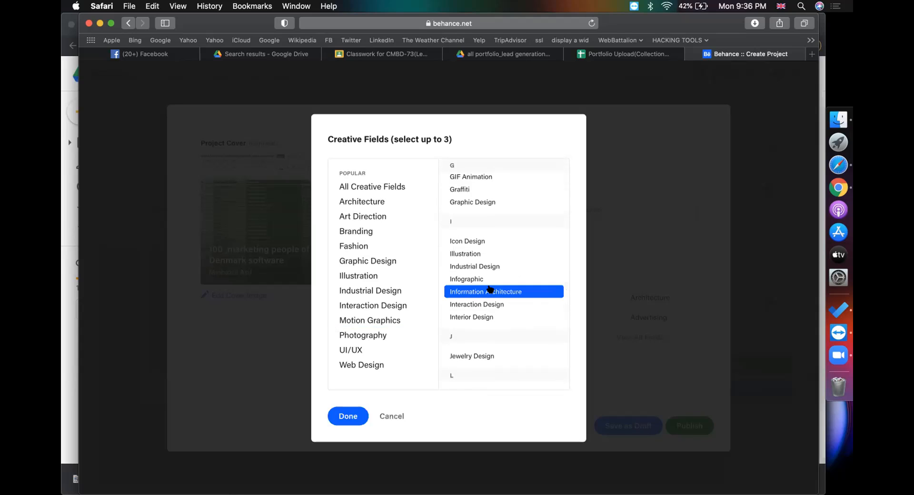
scroll(490, 289, up, 8)
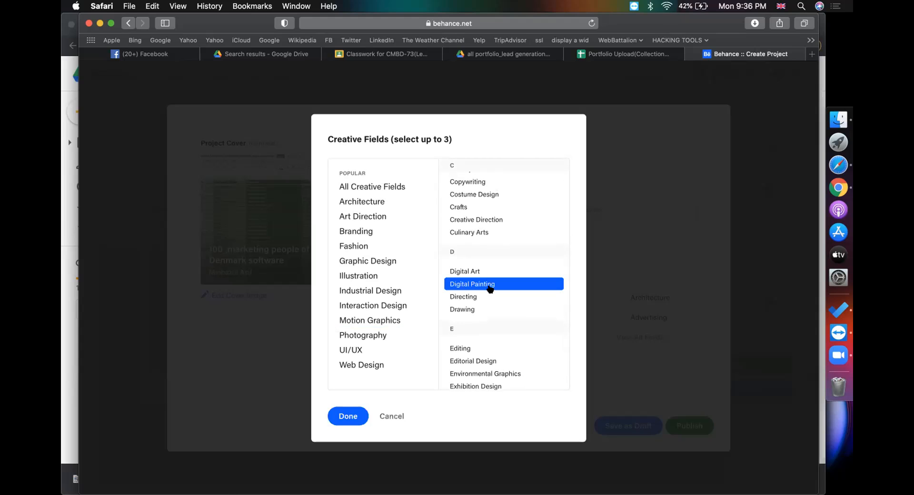
scroll(489, 288, up, 5)
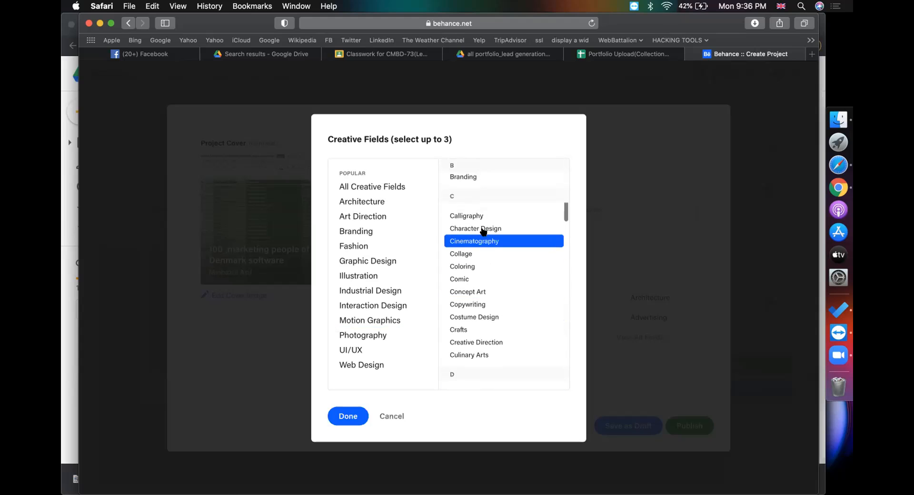
scroll(486, 268, up, 5)
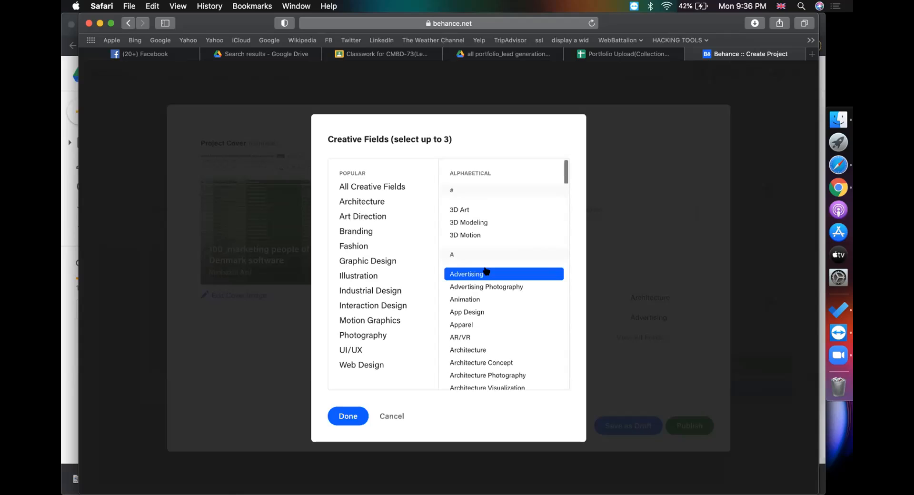
scroll(486, 271, down, 4)
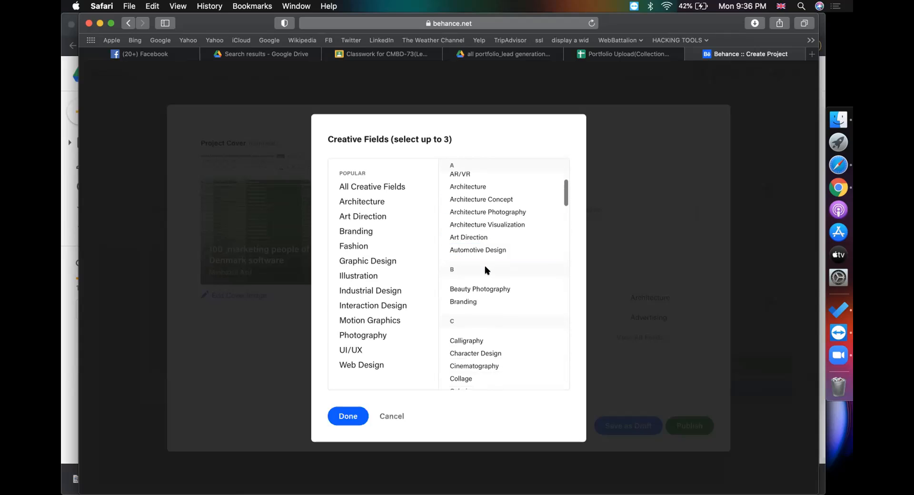
scroll(487, 271, down, 5)
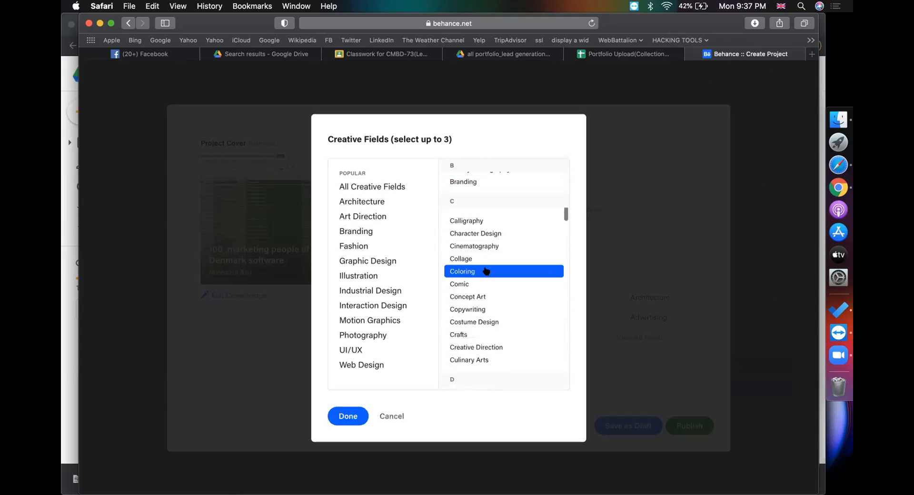
scroll(486, 271, down, 5)
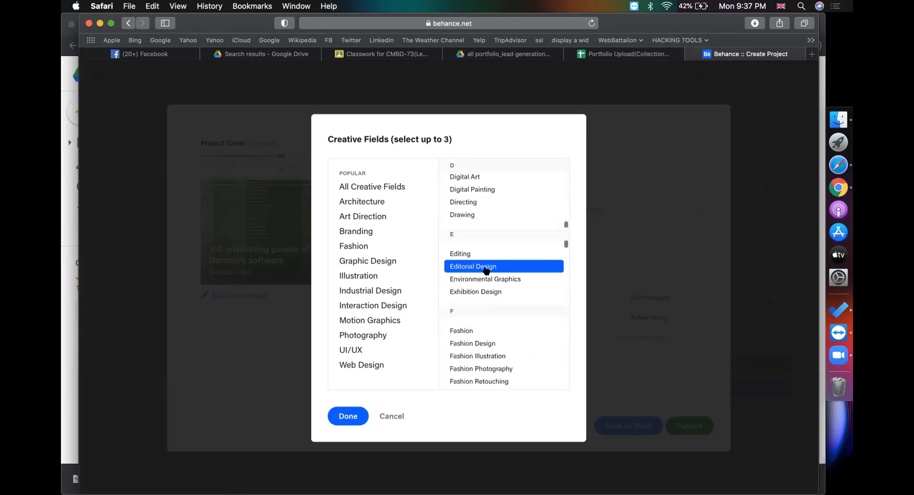
scroll(486, 271, down, 5)
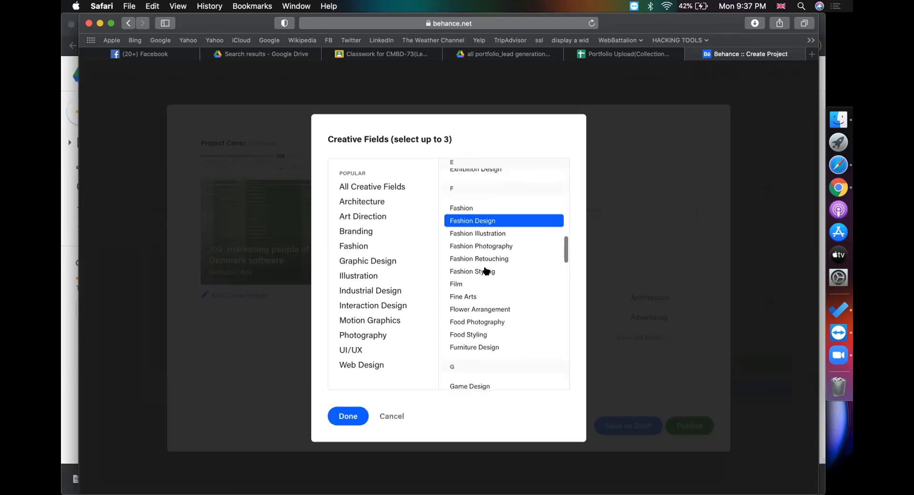
scroll(486, 271, down, 5)
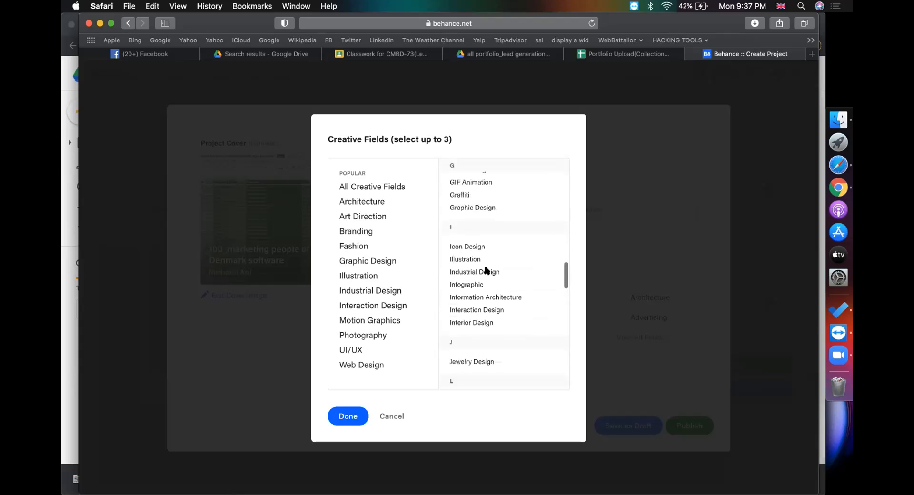
scroll(486, 269, down, 3)
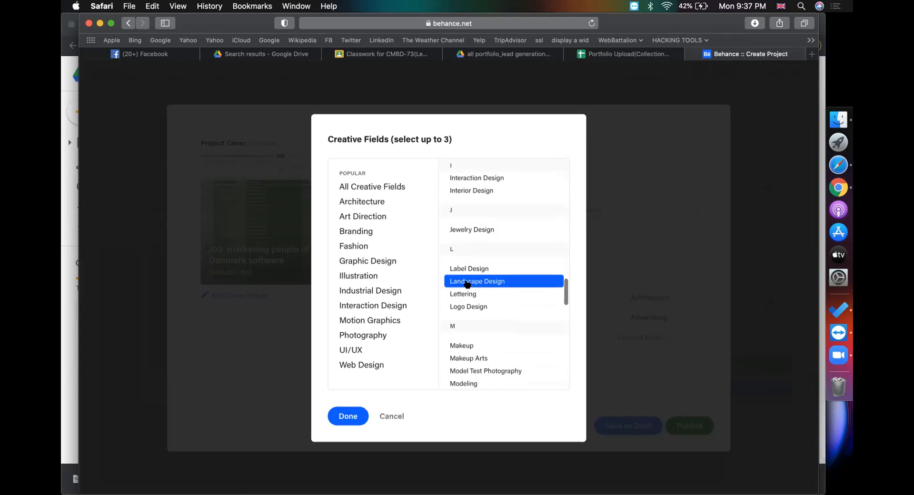
scroll(464, 303, down, 3)
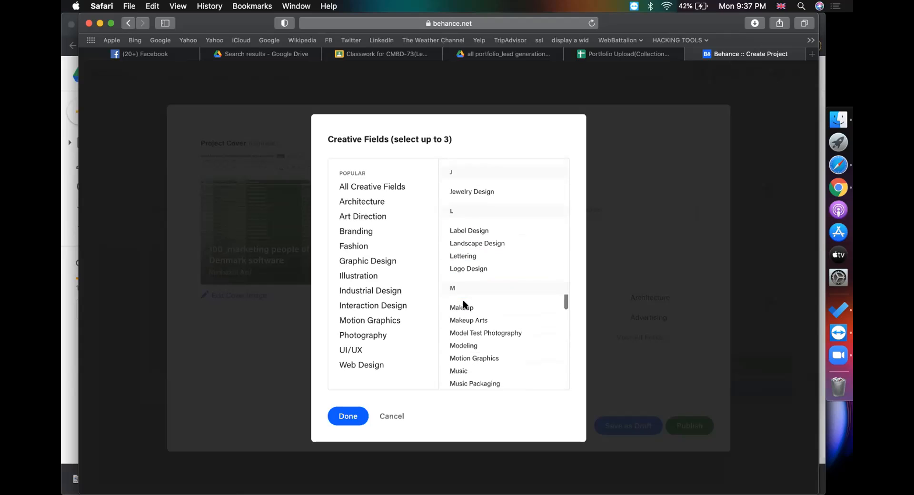
scroll(464, 303, down, 4)
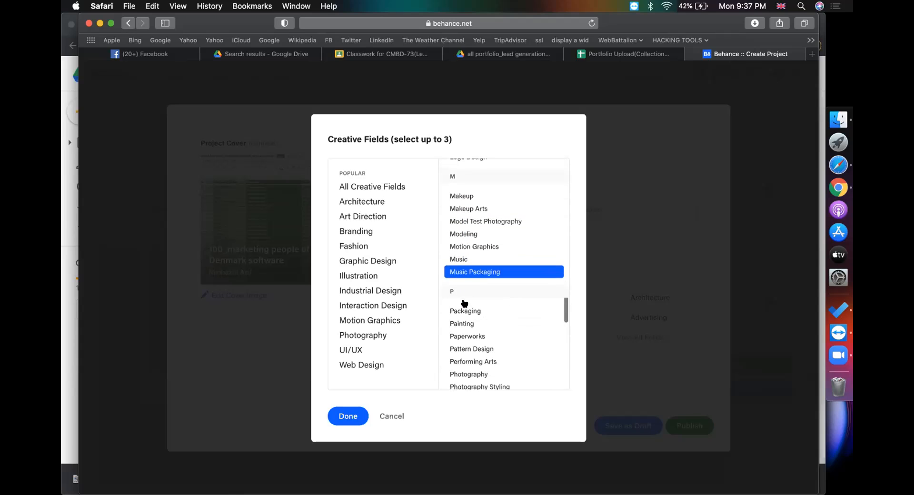
scroll(465, 303, down, 3)
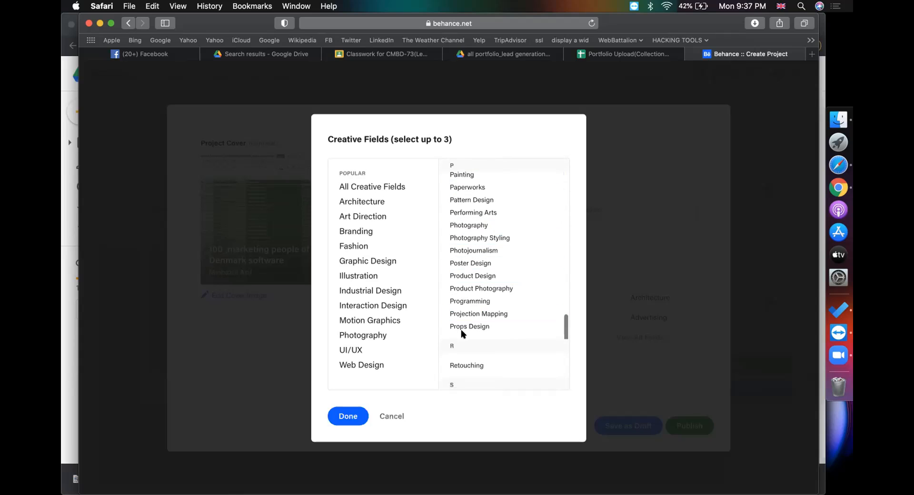
scroll(461, 329, down, 3)
scroll(461, 329, up, 6)
scroll(461, 331, down, 2)
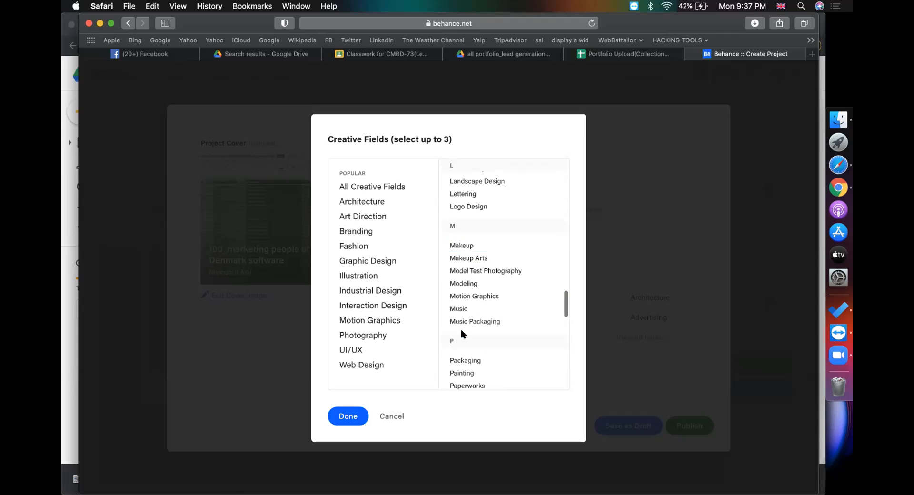
scroll(464, 253, down, 4)
scroll(465, 252, down, 2)
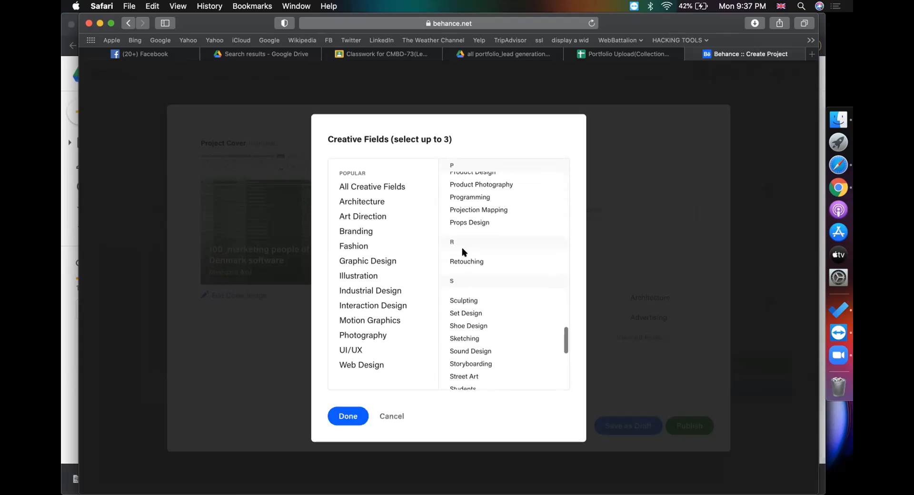
click(379, 234)
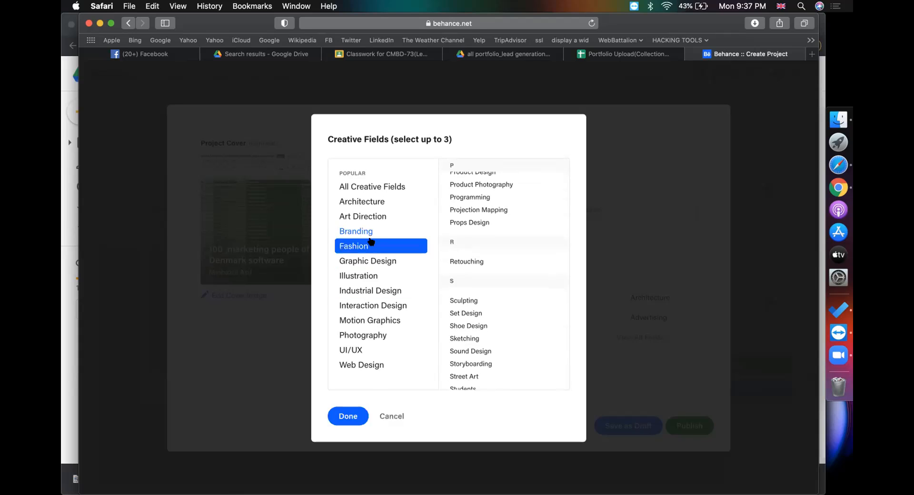
click(348, 417)
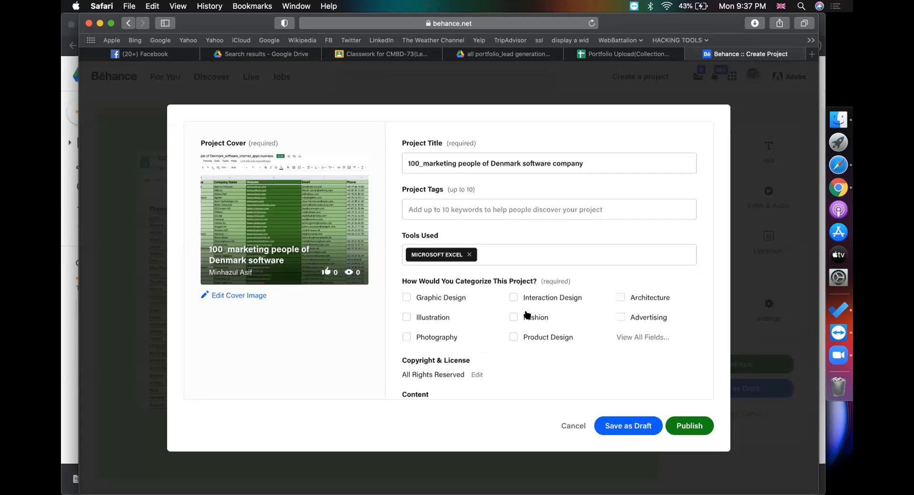
Switch to the Portfolio Upload guide sheet to read the next step
scroll(534, 309, down, 3)
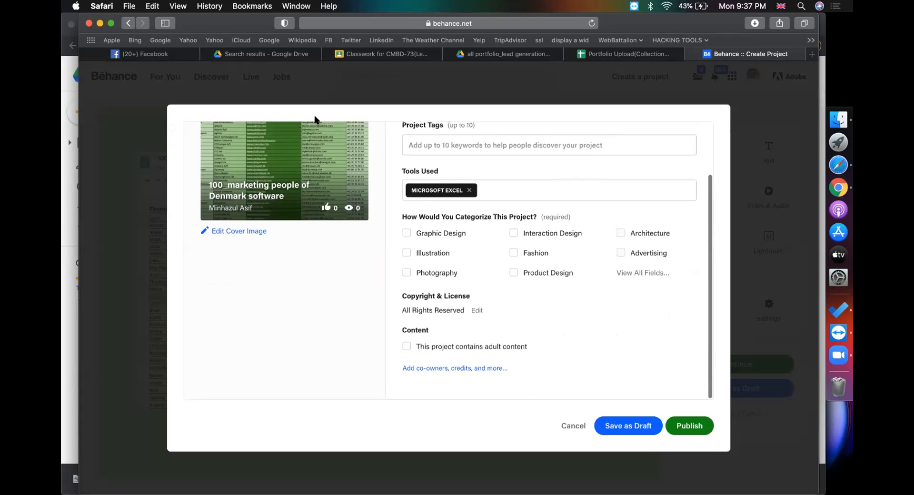
click(591, 51)
scroll(542, 231, down, 5)
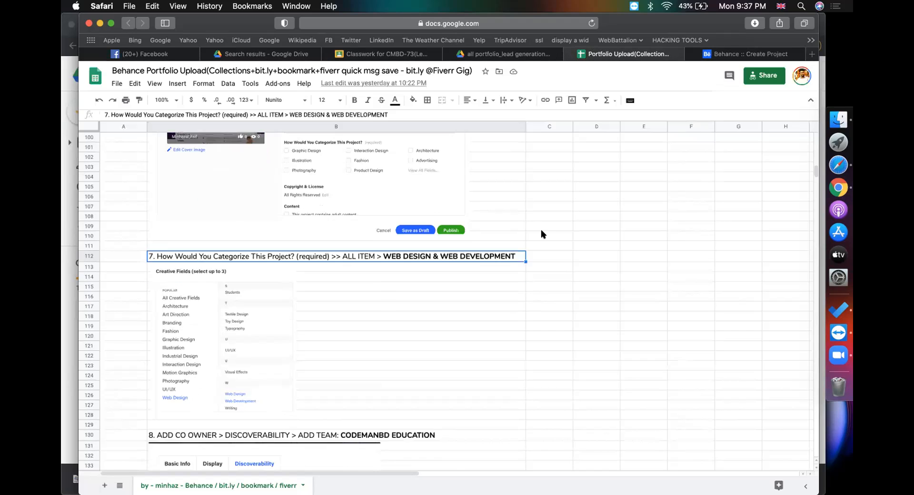
scroll(541, 229, up, 3)
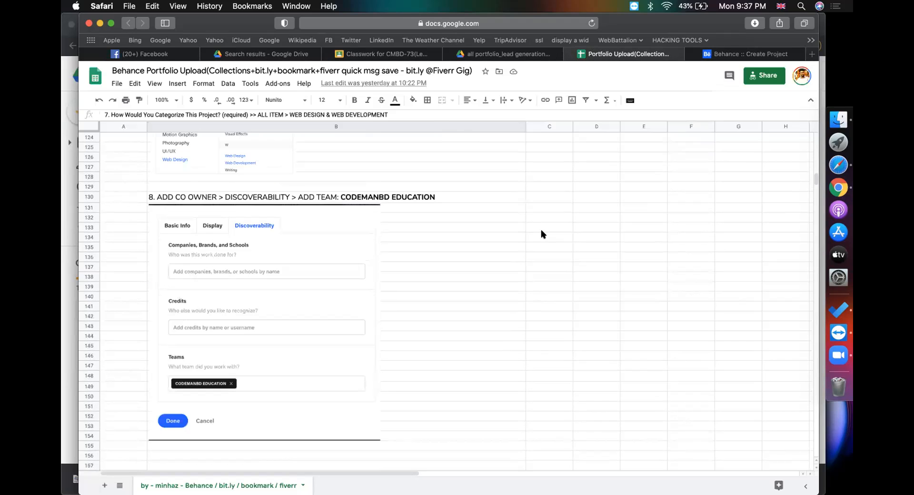
Highlight step 8 in the guide: add co-owner team CODEMANBD EDUCATION
triple_click(194, 195)
drag(157, 198, 220, 197)
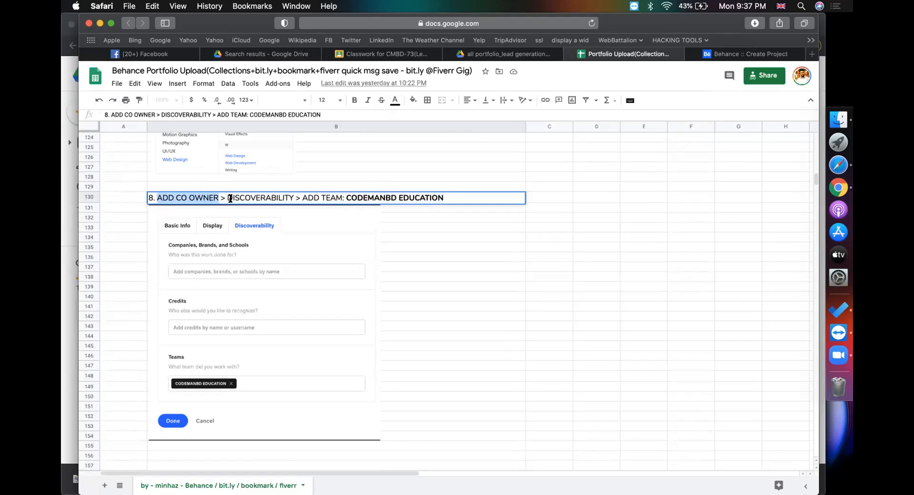
drag(346, 198, 435, 197)
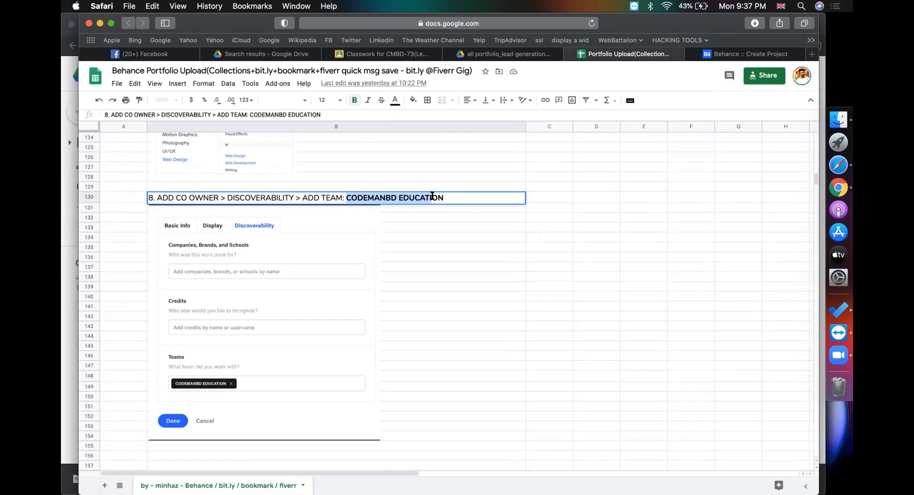
click(482, 195)
Open the project's co-owners, credits and more settings at the Discoverability section
click(726, 54)
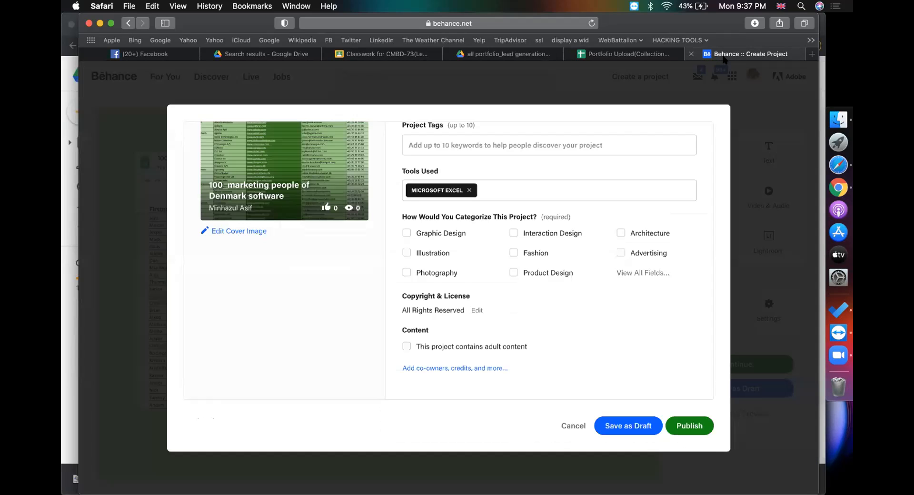
click(434, 368)
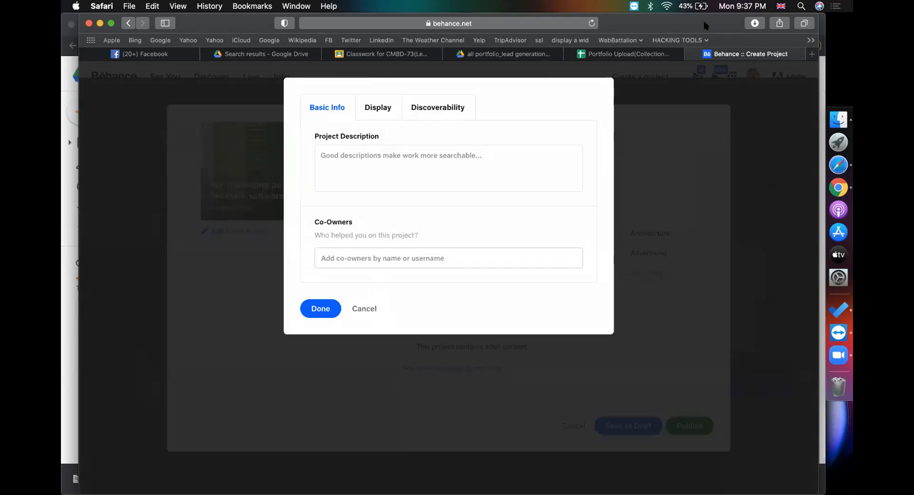
click(625, 54)
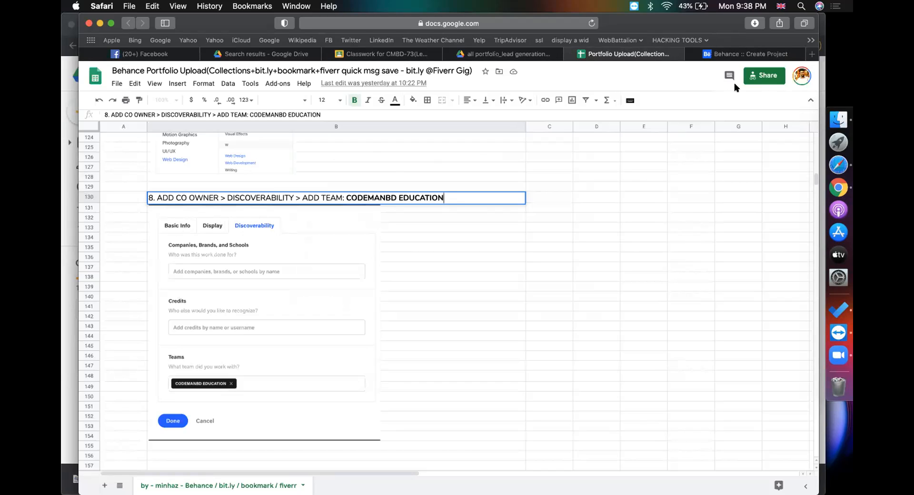
click(752, 54)
click(446, 101)
Search 'codemanbd e' under Teams, add CodemanBD education, and confirm with Done
click(361, 320)
text(co)
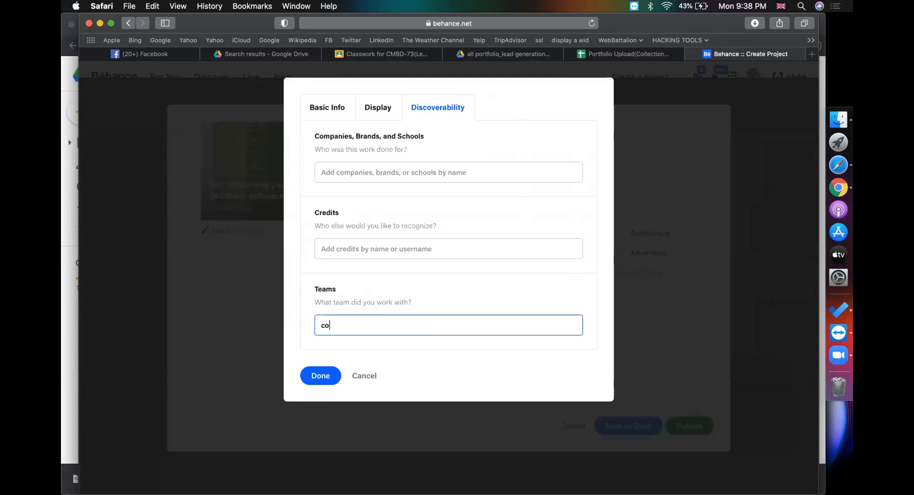
text(demanbd )
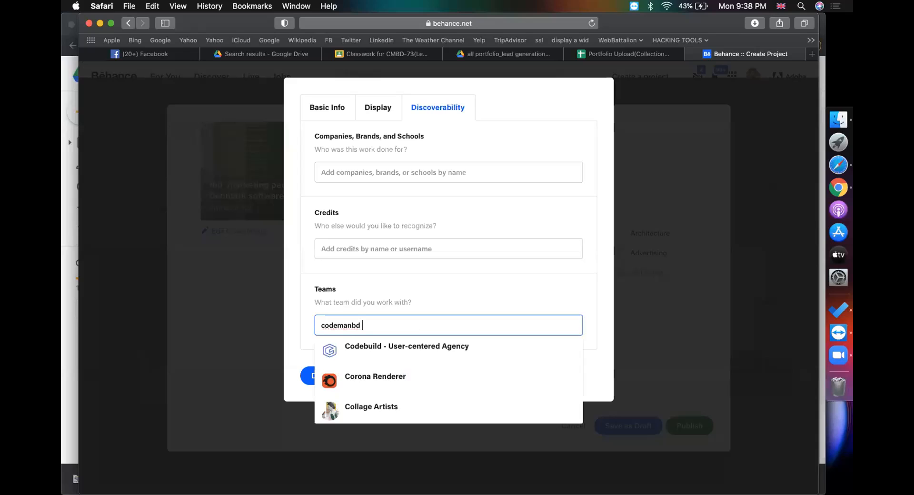
text(eee)
key(BackSpace)
key(BackSpace)
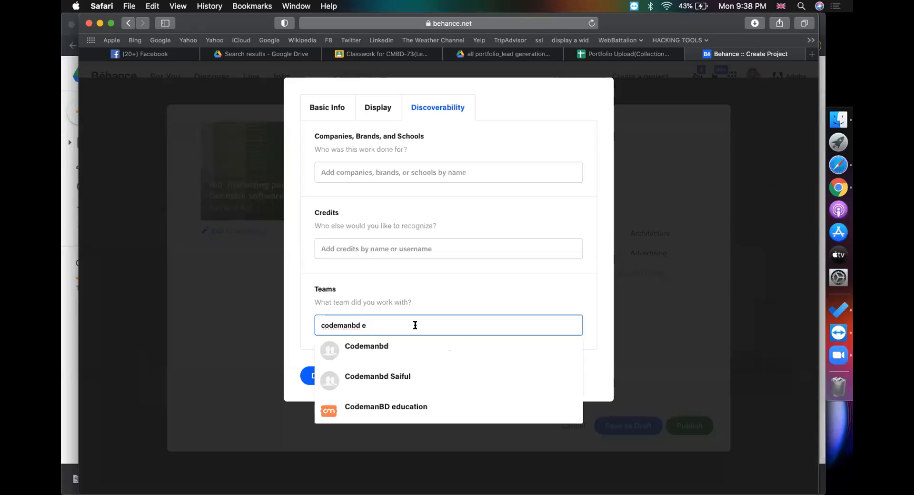
click(376, 348)
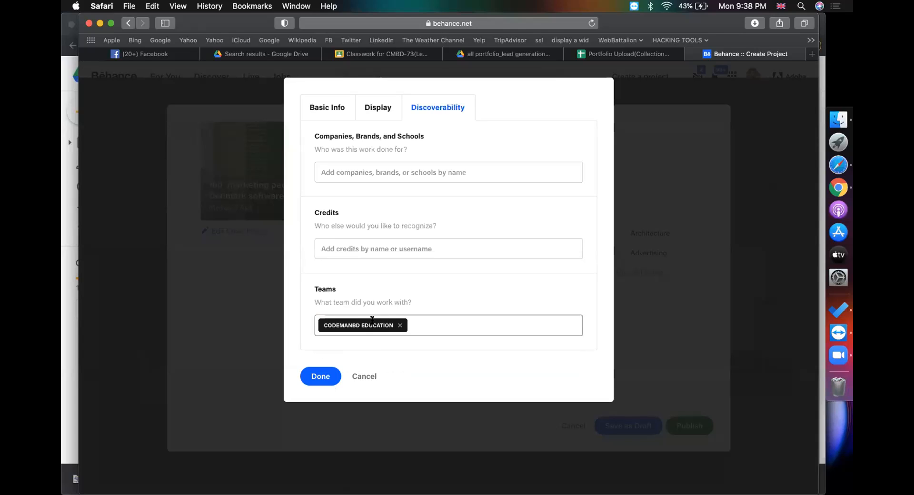
click(595, 55)
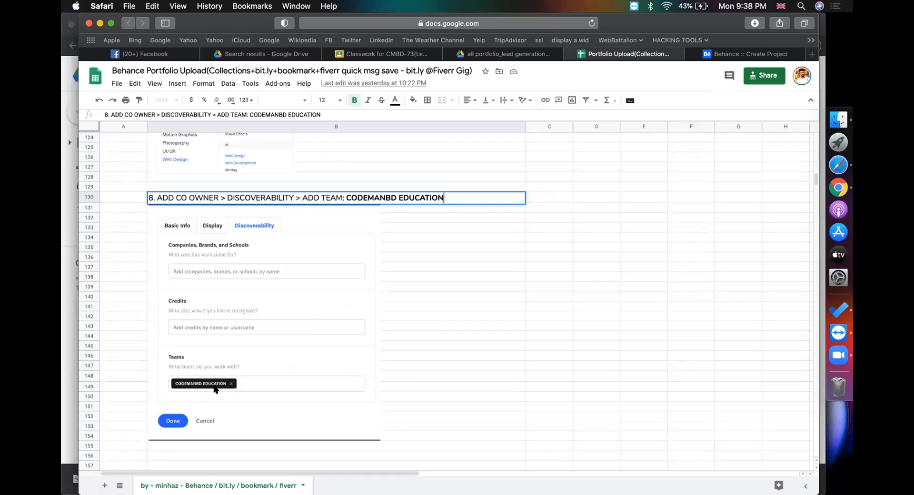
click(731, 55)
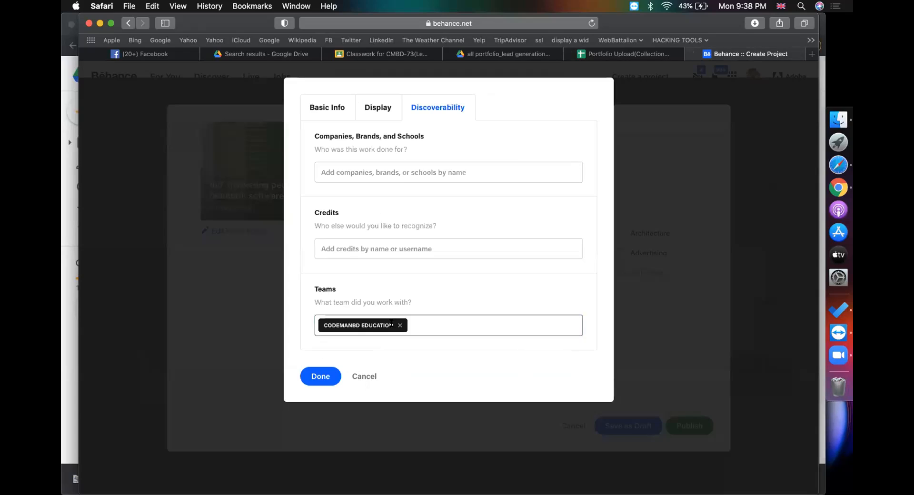
click(322, 376)
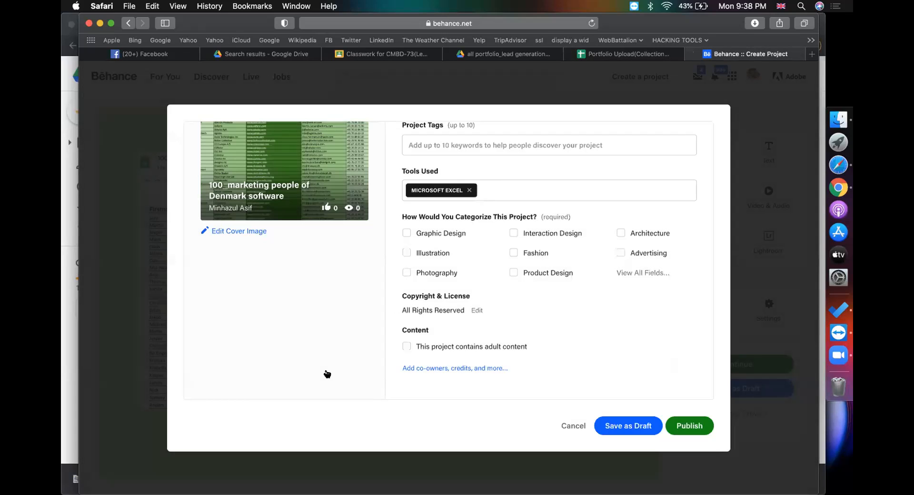
Publish the Denmark spreadsheet project and return to the Portfolio Upload guide sheet
click(681, 423)
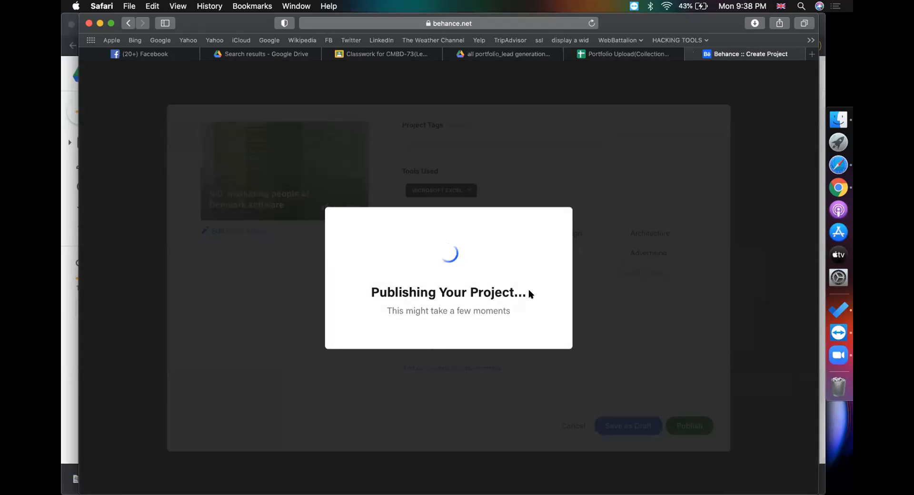
right_click(629, 51)
key(Escape)
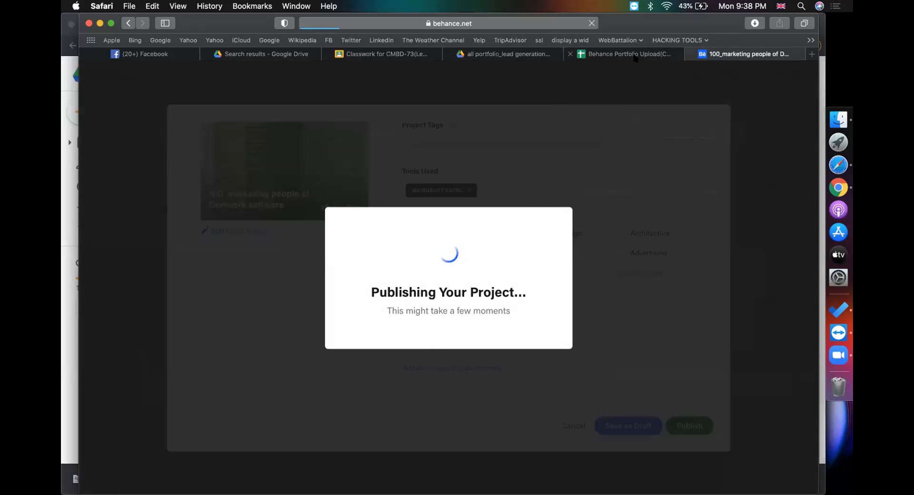
click(609, 54)
click(518, 238)
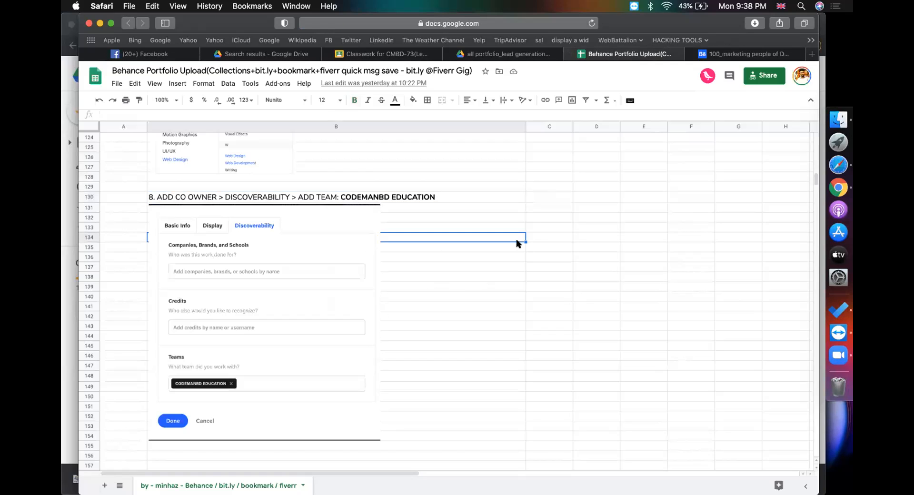
Read guide steps 13–15 on saving to a collection, then return to the published project
click(594, 278)
scroll(594, 280, down, 3)
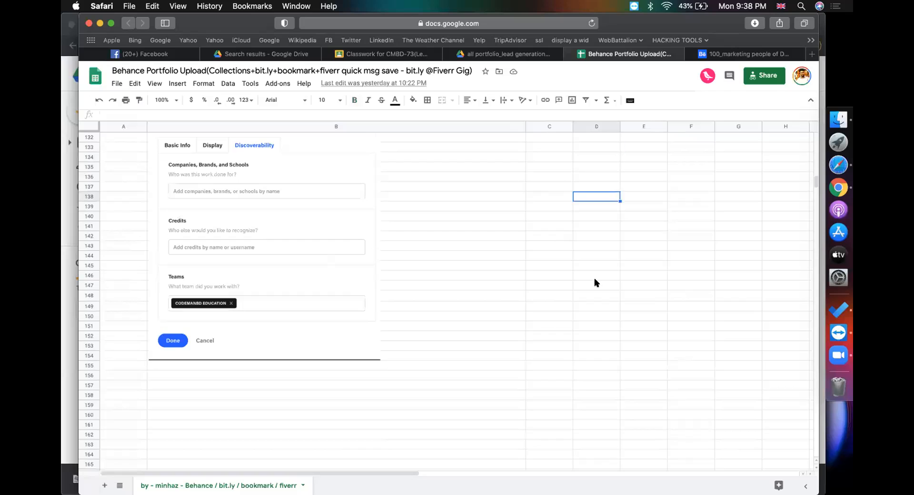
scroll(595, 279, down, 10)
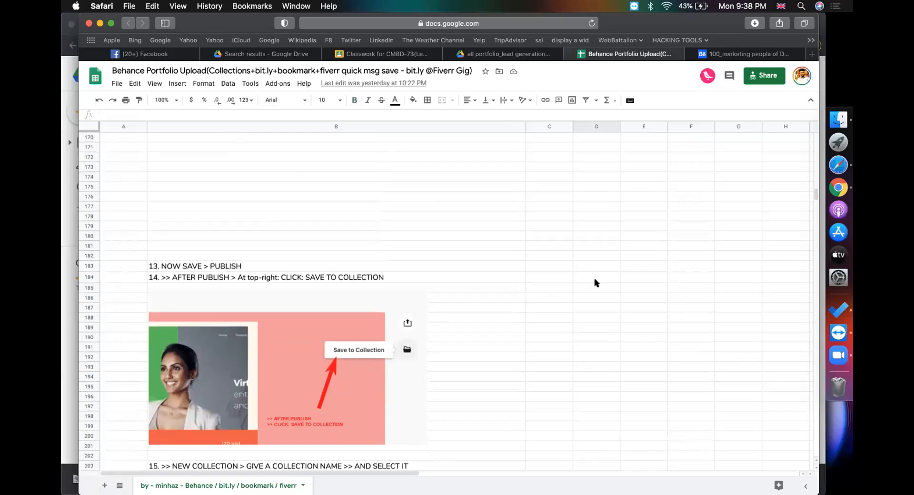
scroll(594, 278, down, 3)
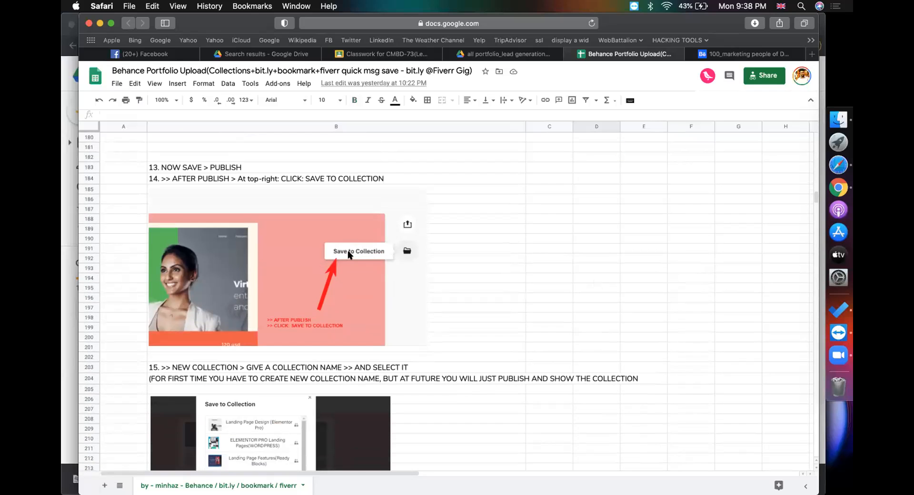
scroll(360, 252, down, 2)
scroll(485, 261, down, 1)
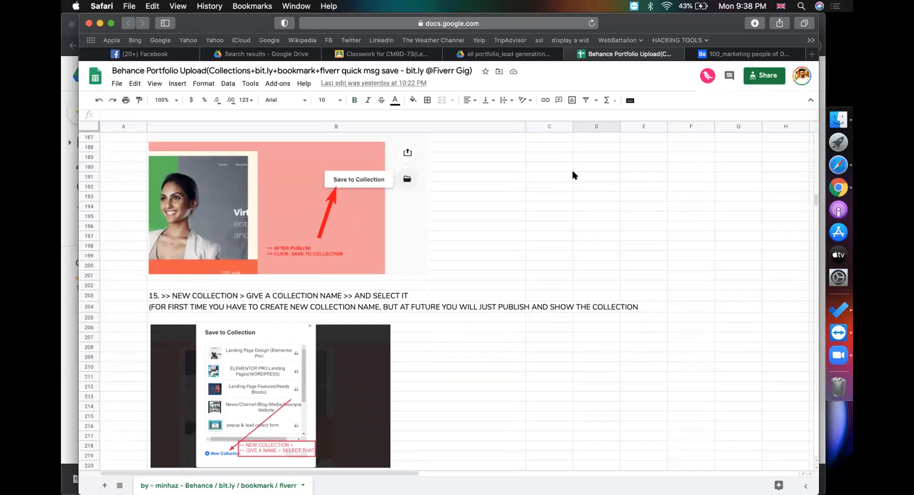
click(727, 55)
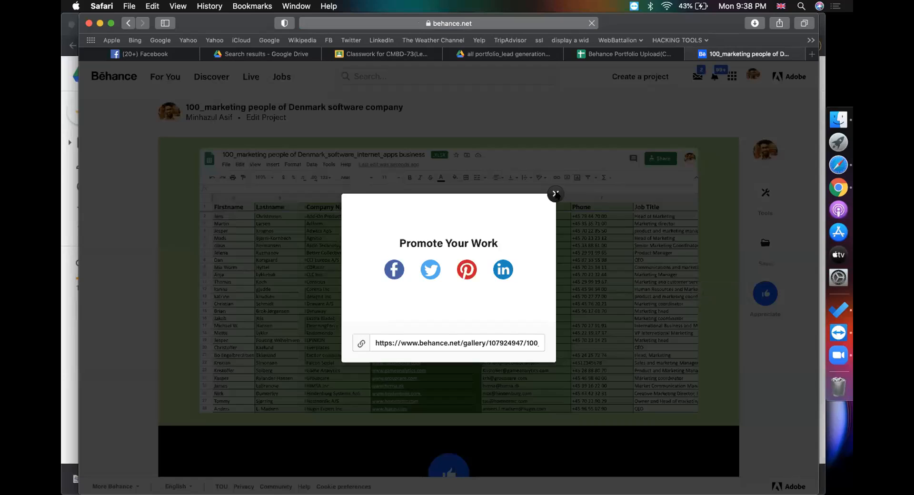
Start a new moodboard for the project, naming it 'Finding business emails (Lead Generation)'
click(553, 194)
click(766, 244)
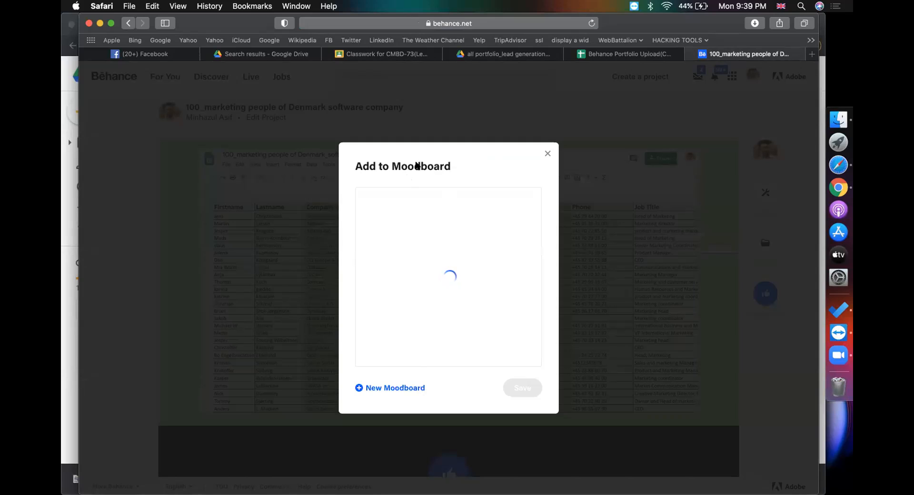
click(389, 387)
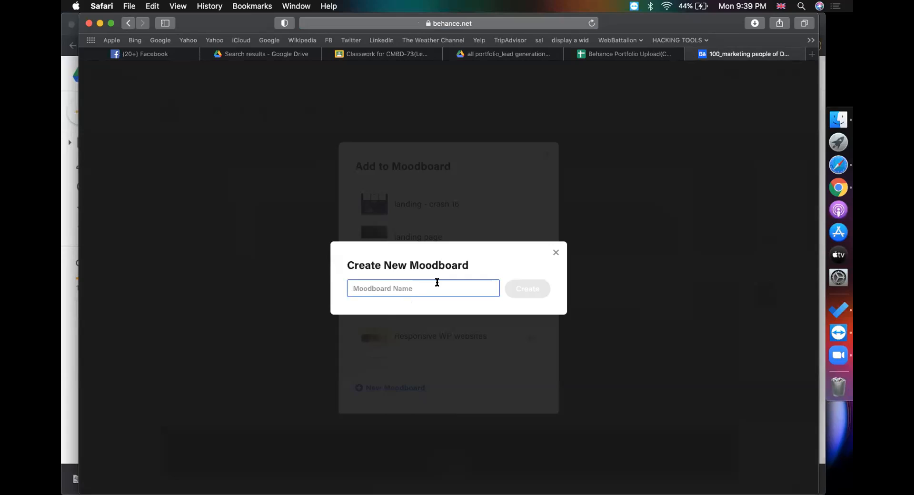
text(Findi)
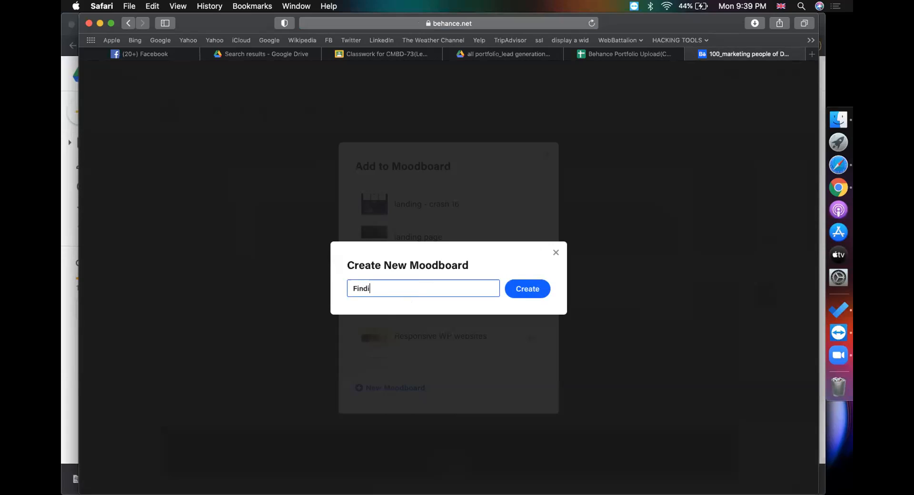
text(ng en)
key(BackSpace)
key(BackSpace)
key(BackSpace)
text(business ema)
text(ils )
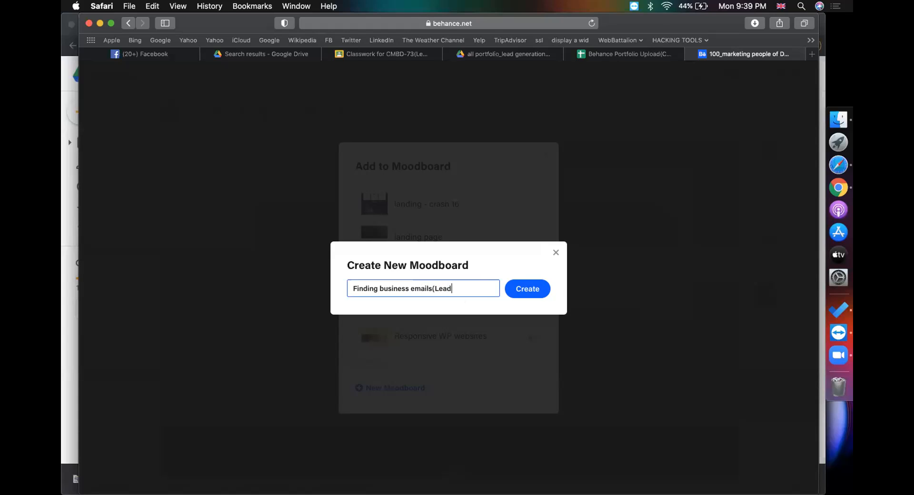
text((Lead Generation))
Copy the moodboard name, create the moodboard, and save the Denmark project into it
key(super+a)
key(super+c)
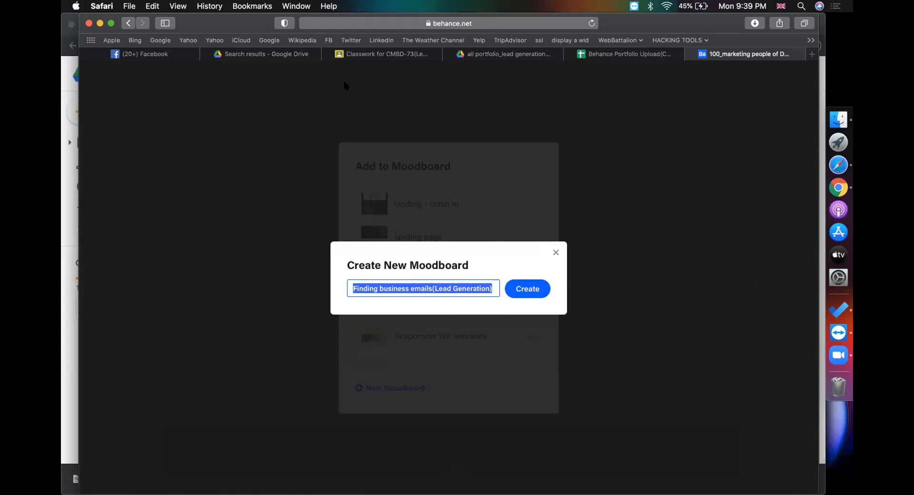
click(526, 289)
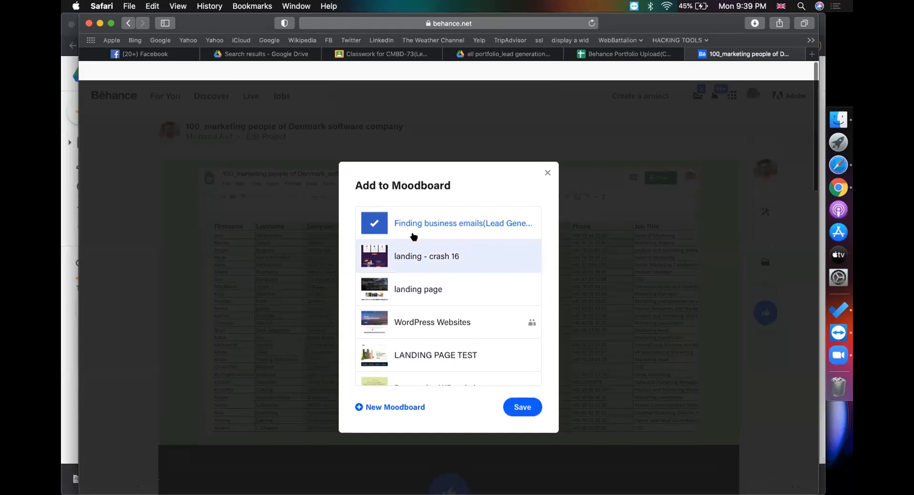
click(522, 388)
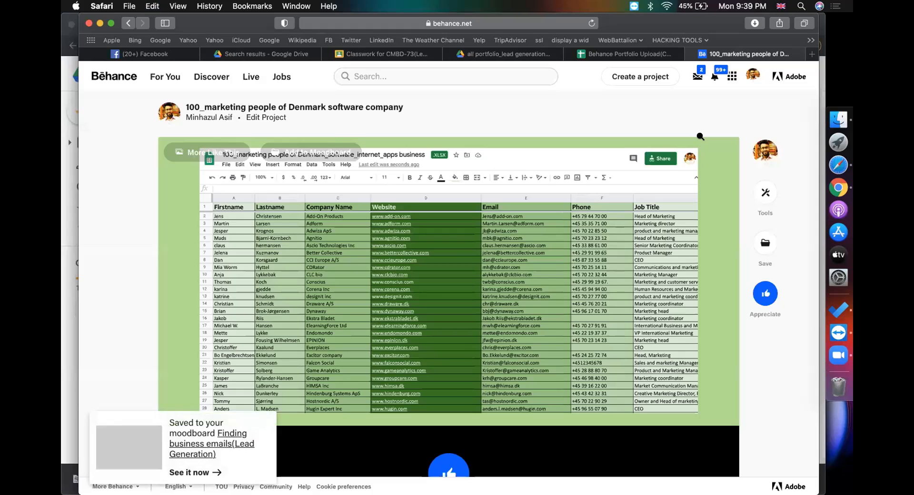
click(650, 77)
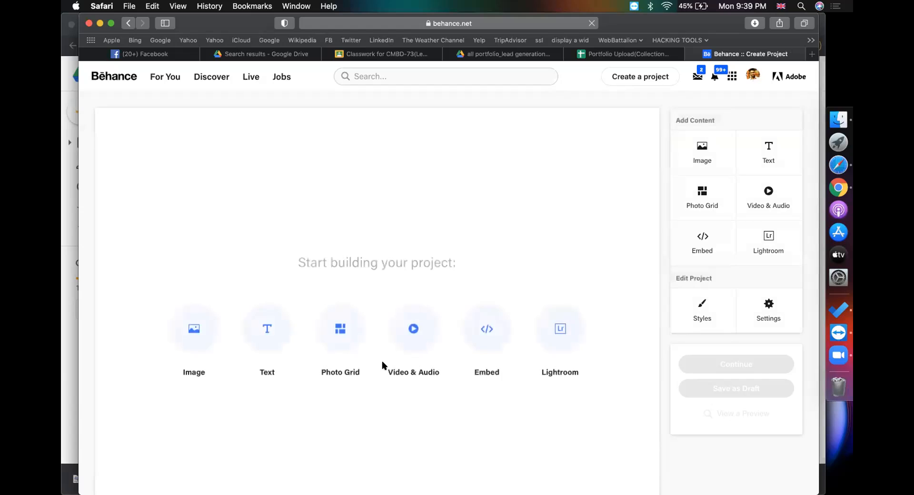
Upload the 450+ top US marketing leads PNG image into the new project
click(206, 330)
click(269, 99)
key(Return)
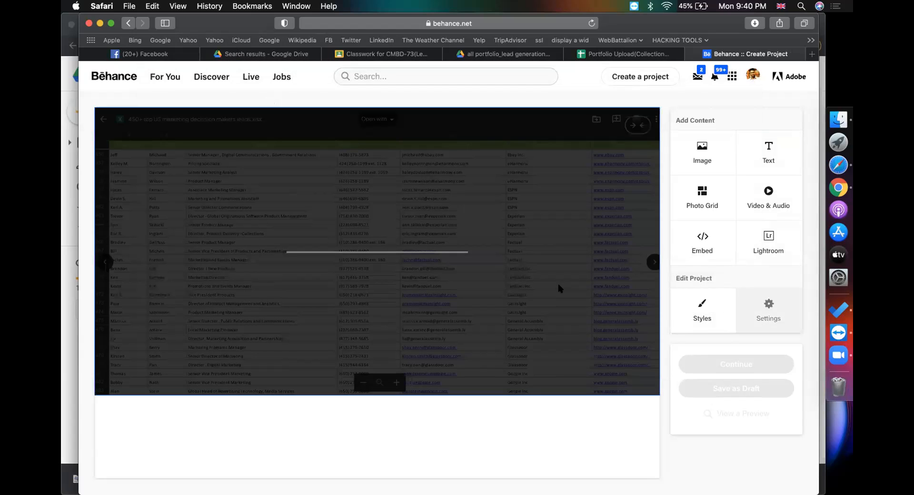
Copy the leads file's name from its Drive rename box, then return to Behance
click(492, 56)
click(287, 270)
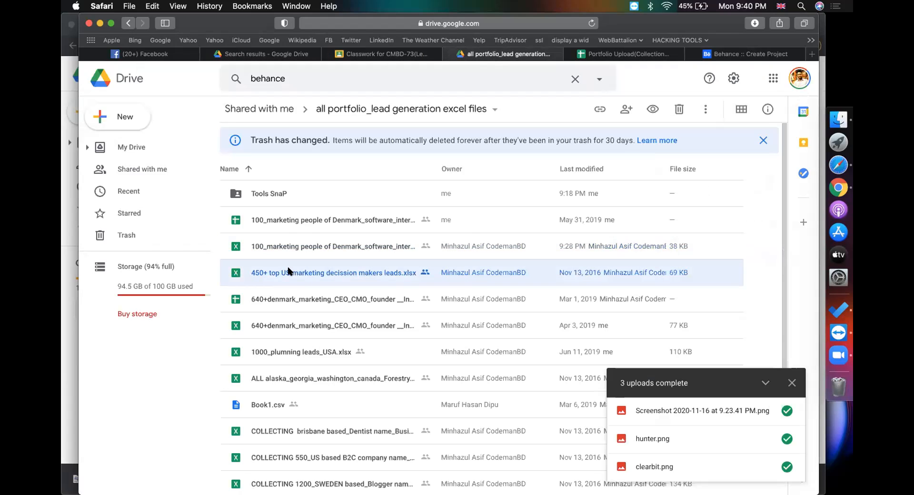
right_click(287, 271)
click(338, 353)
key(cmd+c)
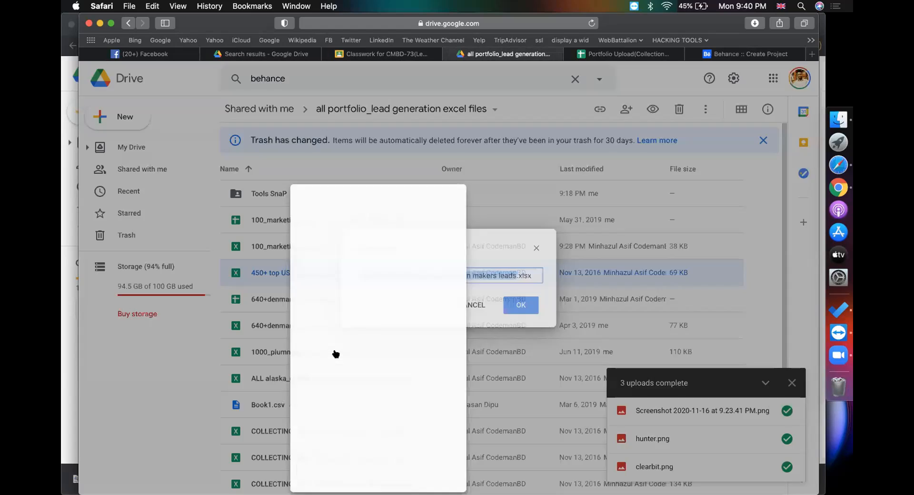
key(Escape)
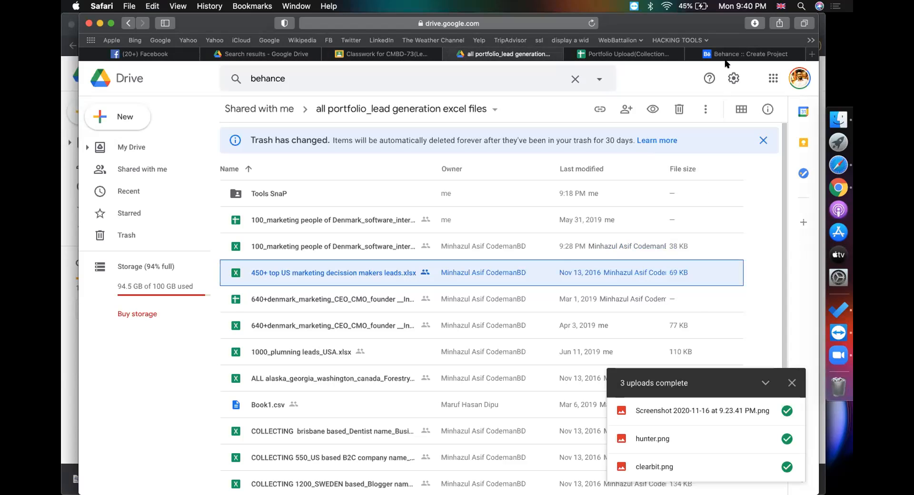
click(726, 55)
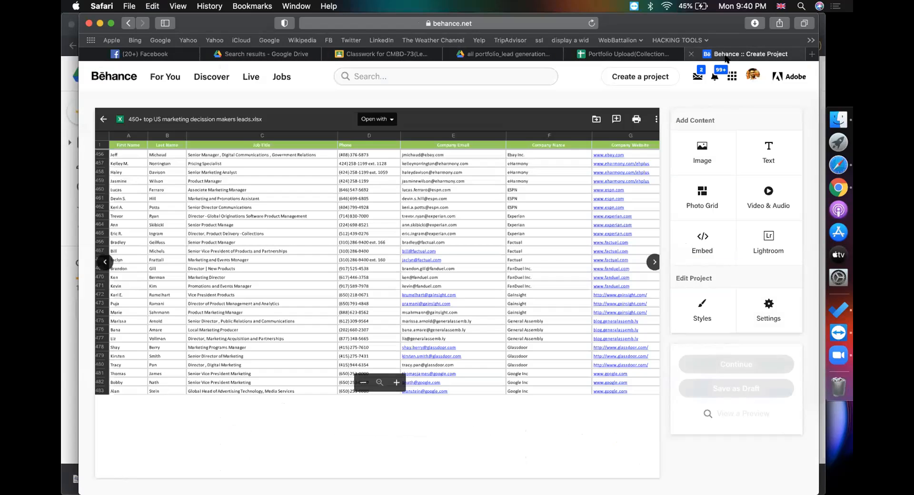
Set the project background to light orange FFE4A8 and add padding around the sheet image
click(703, 307)
click(462, 262)
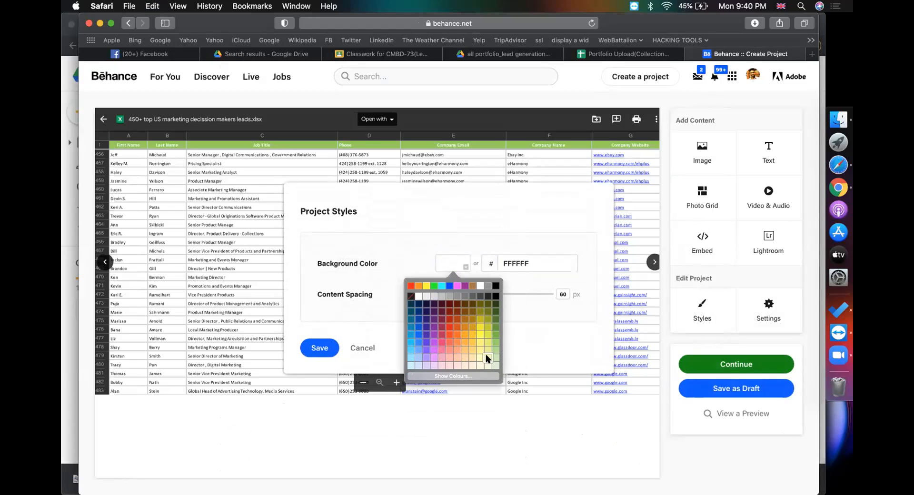
click(486, 354)
click(447, 265)
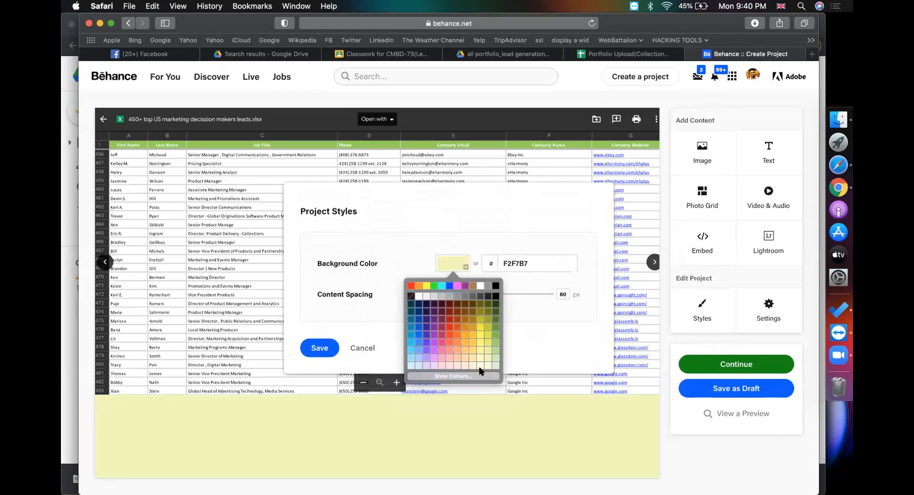
click(472, 357)
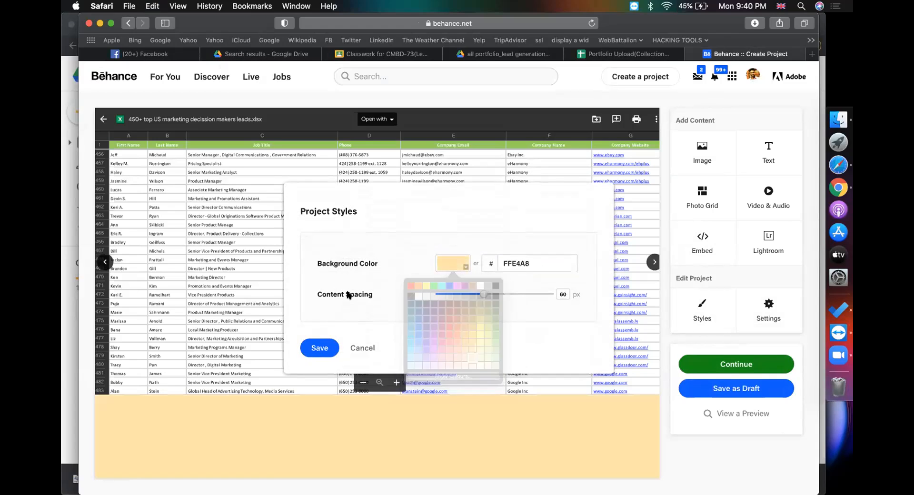
click(318, 347)
mouse_move(546, 174)
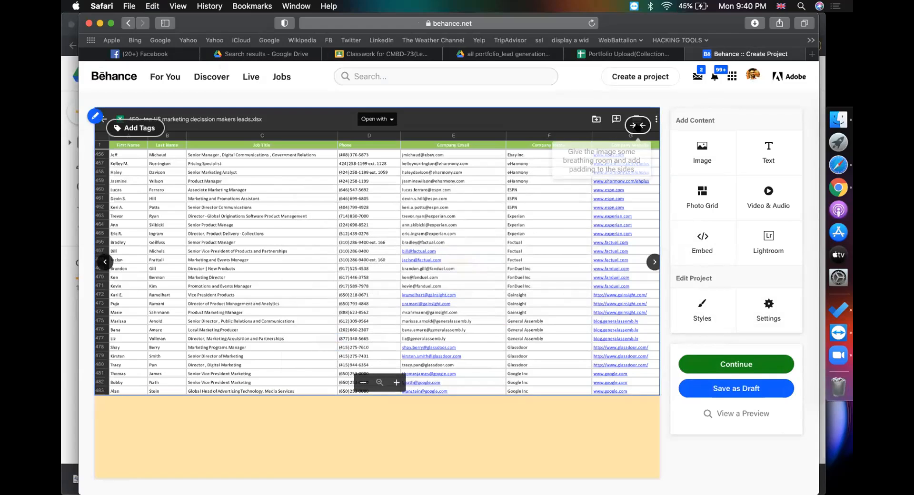
click(639, 126)
Title the project '450+ top US marketing decission makers leads' by pasting the file name
click(698, 358)
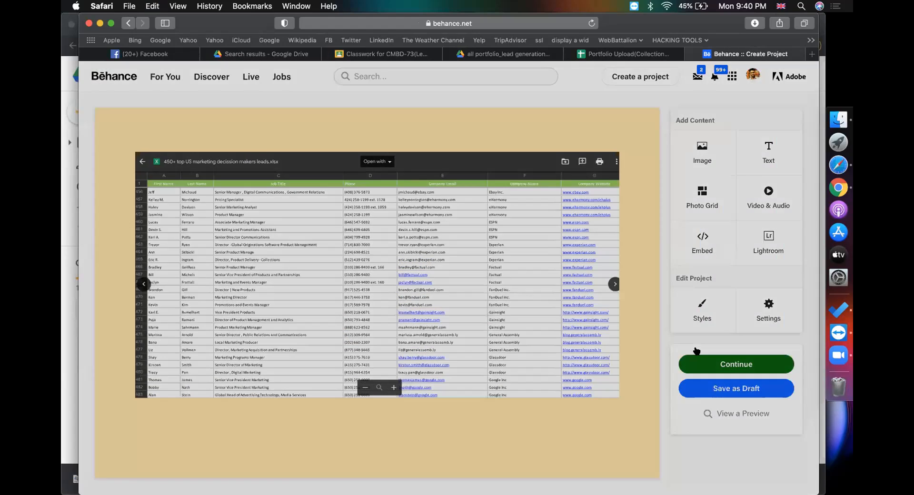
click(461, 163)
key(cmd+v)
click(451, 253)
Add Microsoft Excel as a tool used and Branding as the creative field
text(exce)
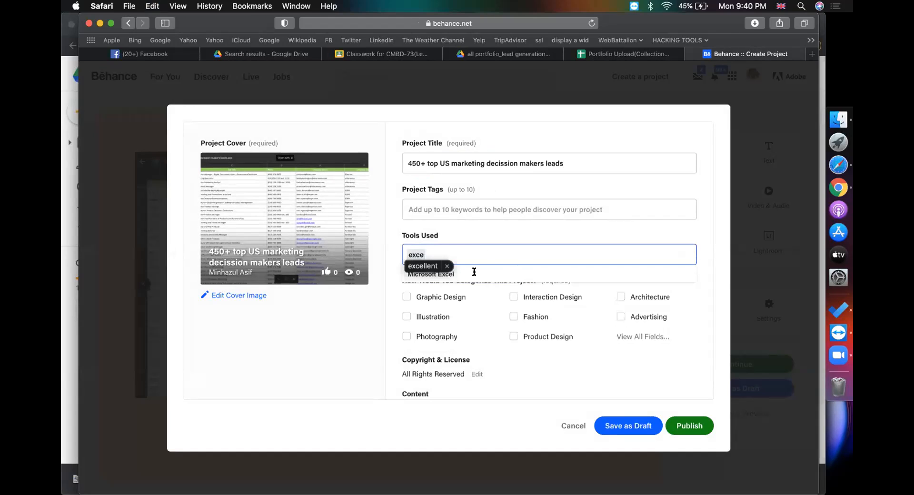
click(474, 275)
scroll(488, 370, down, 3)
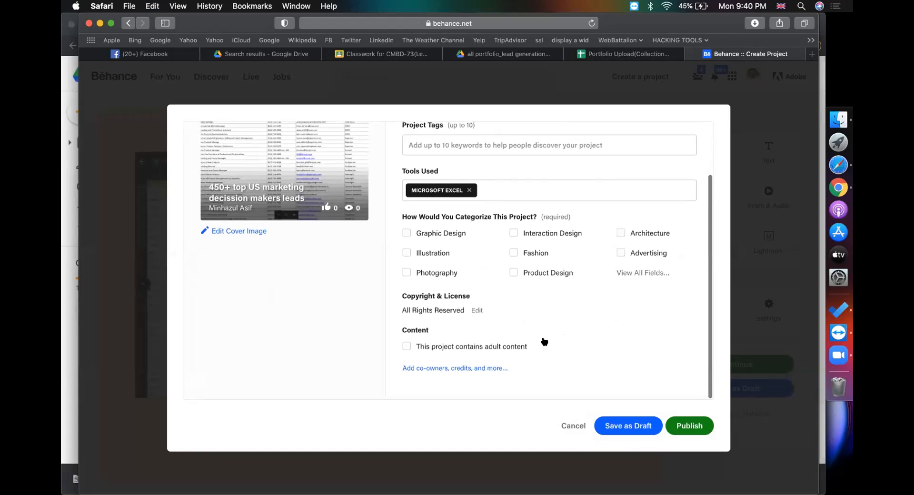
click(627, 274)
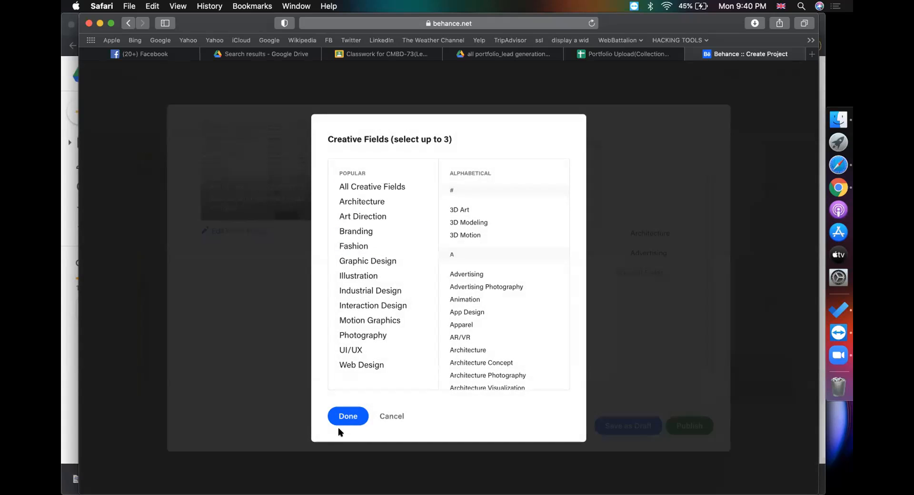
click(346, 232)
click(346, 415)
Add team CodemanBD education under Discoverability, then publish the project
click(479, 368)
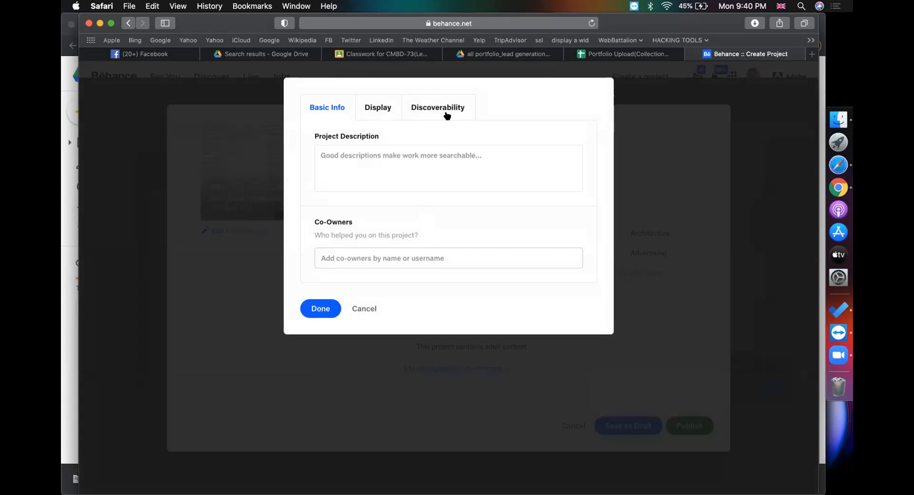
click(438, 107)
click(365, 321)
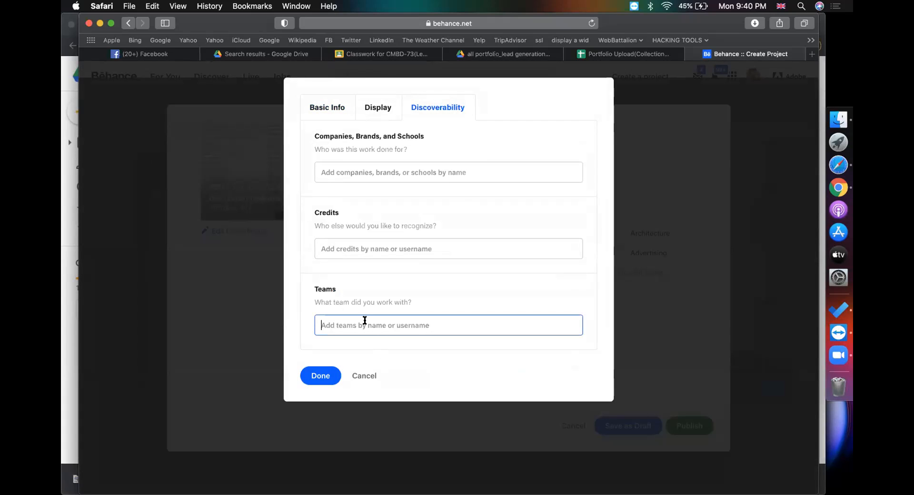
text(code)
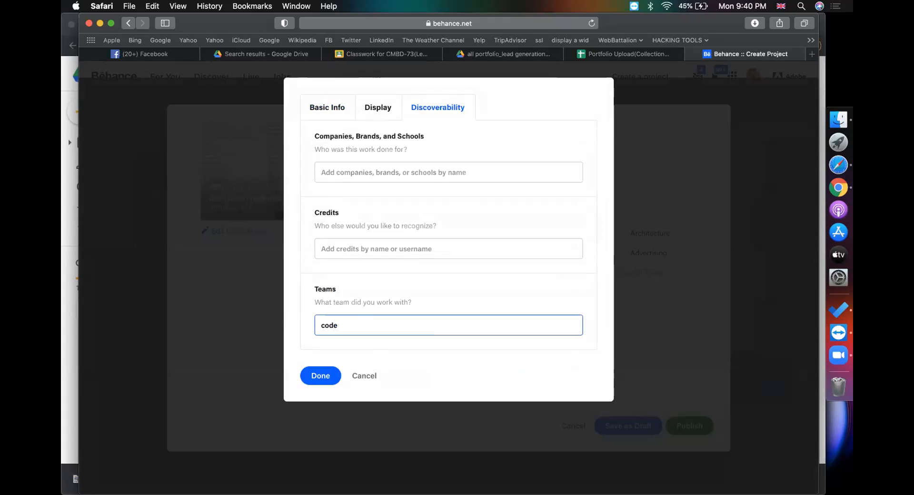
text(manbd)
text(ed)
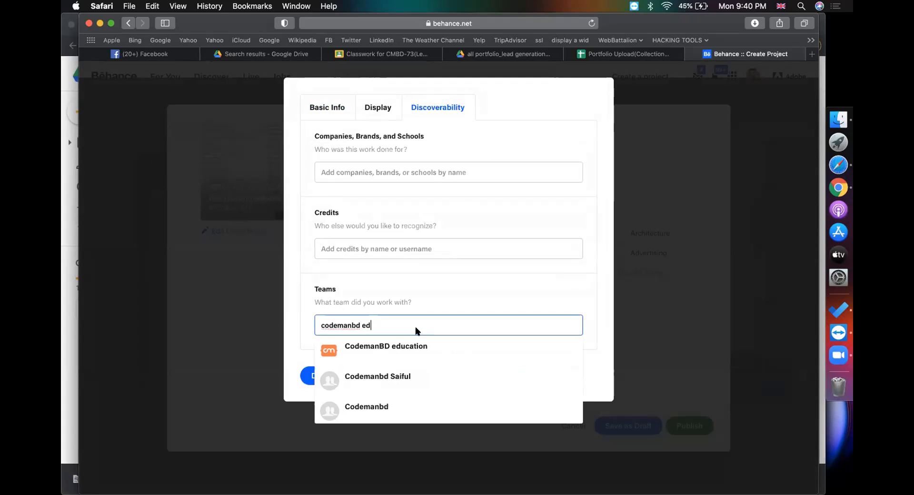
click(400, 347)
click(314, 375)
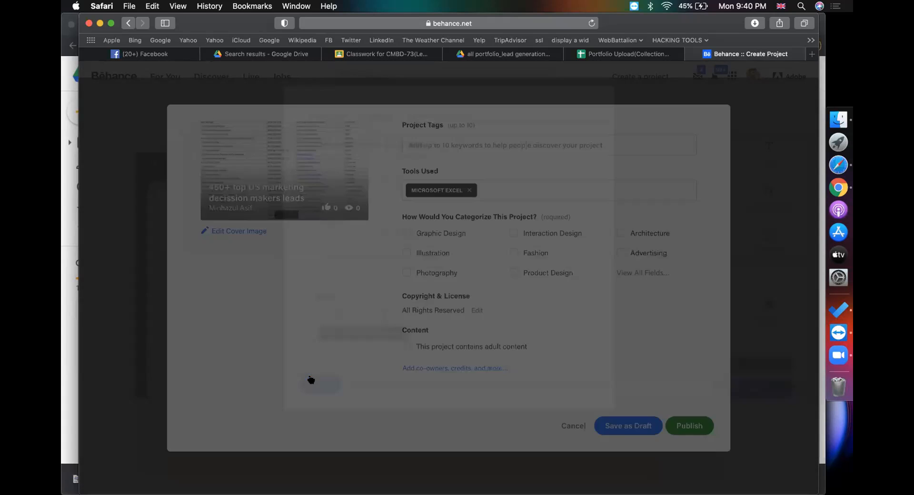
click(692, 426)
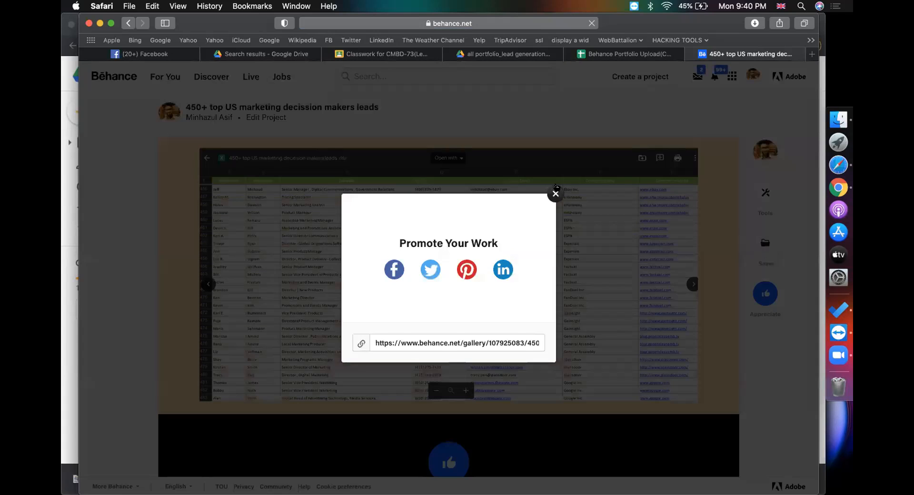
Save the US leads project to the 'Finding business emails(Lead Generation)' moodboard, then go to the profile
click(554, 194)
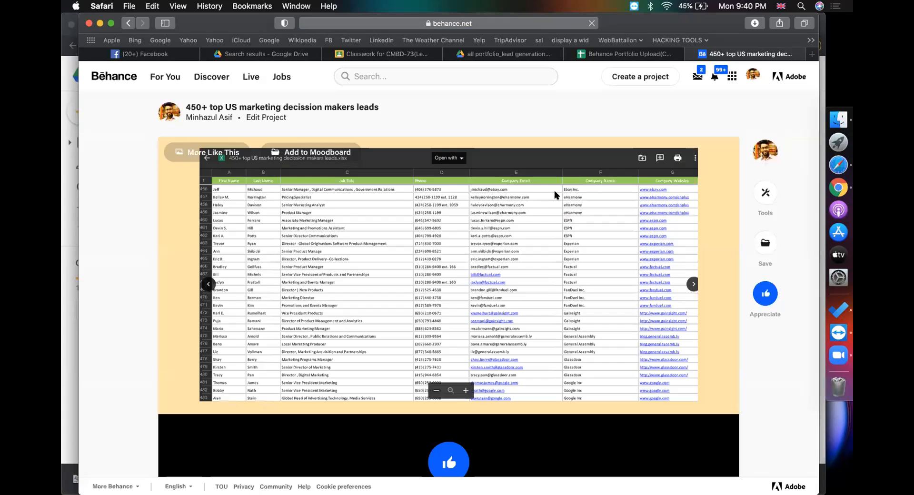
click(765, 242)
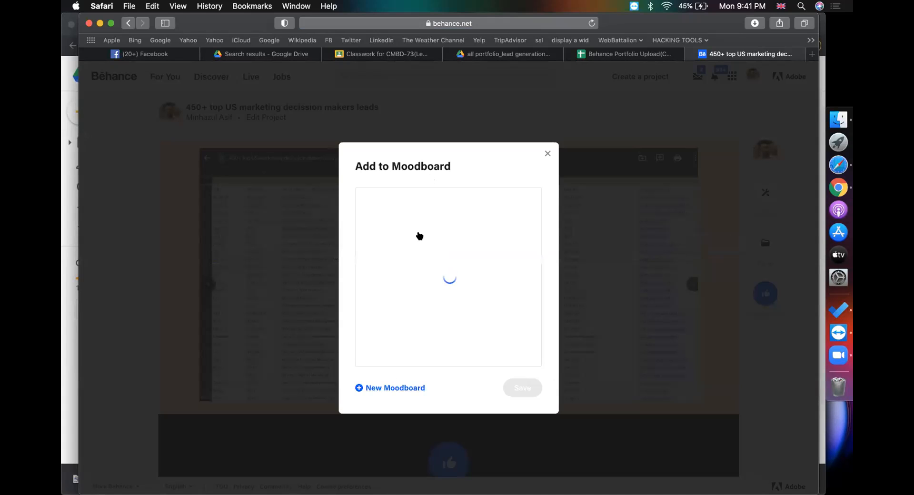
click(419, 205)
click(523, 397)
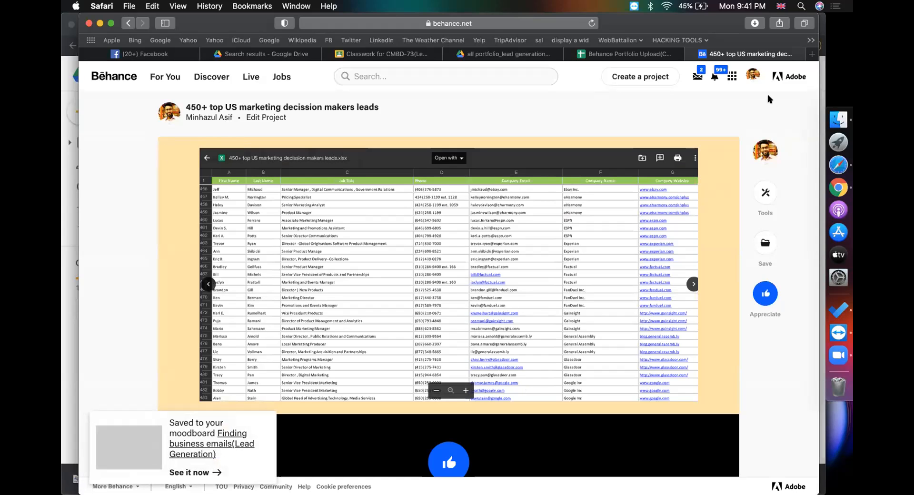
click(747, 77)
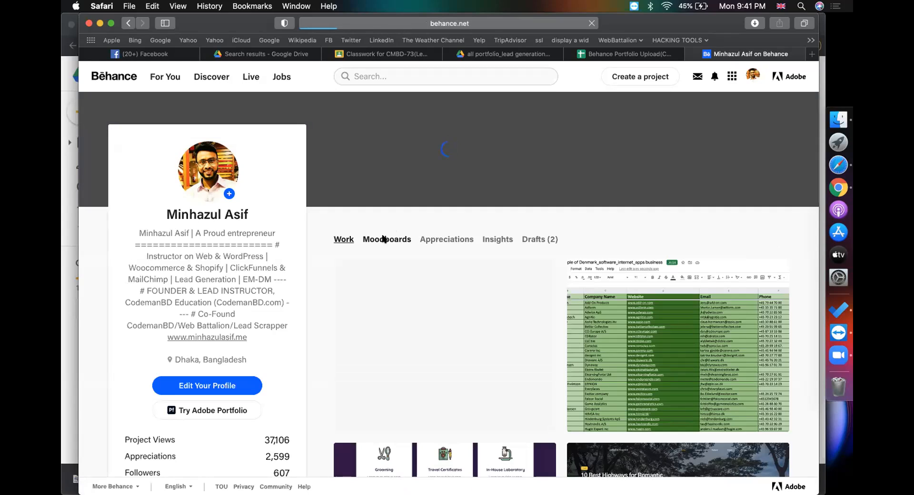
Open the lead-generation moodboard from the profile's Moodboards and view its two saved projects
click(384, 239)
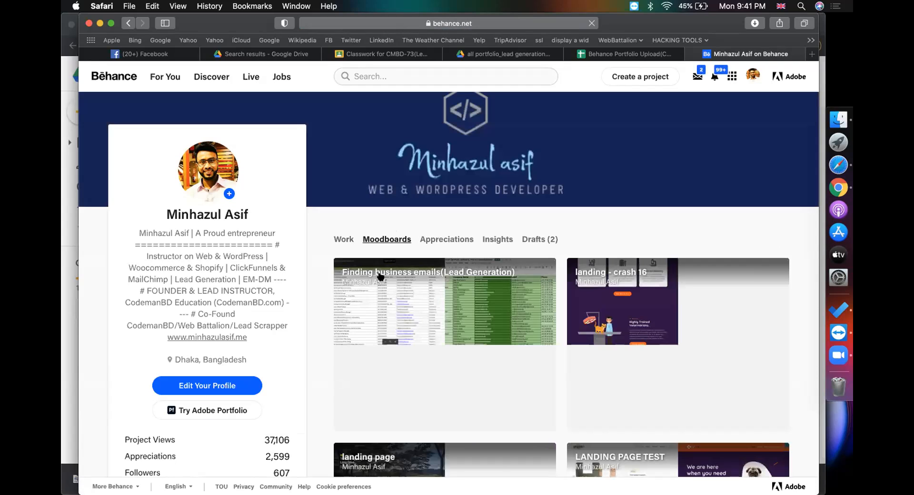
click(381, 276)
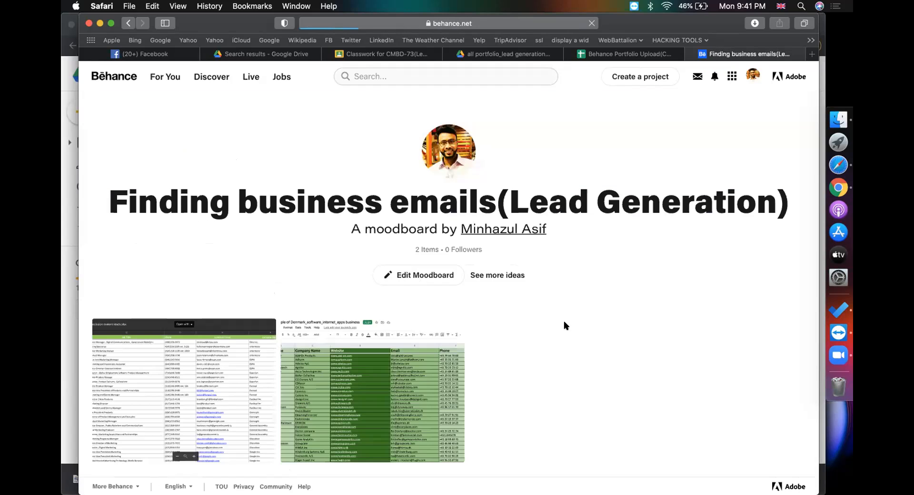
scroll(285, 343, down, 3)
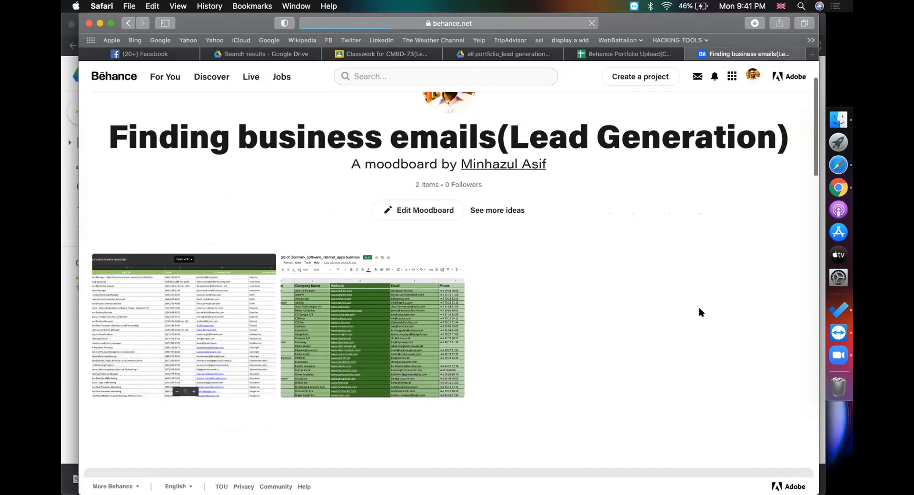
scroll(653, 320, down, 5)
scroll(653, 320, up, 4)
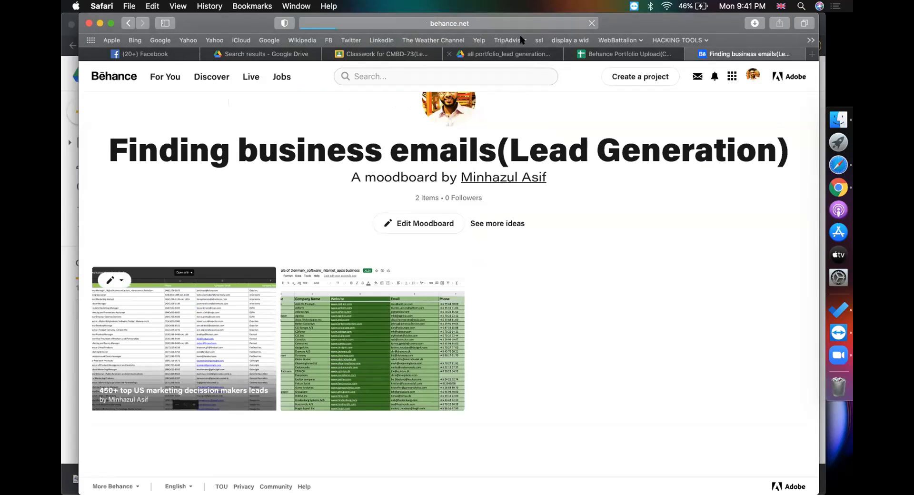
click(529, 26)
click(673, 134)
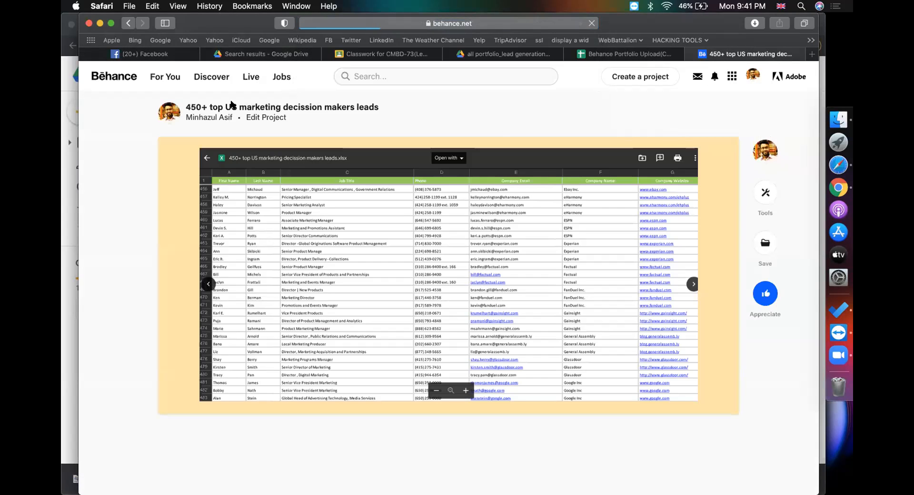
click(126, 24)
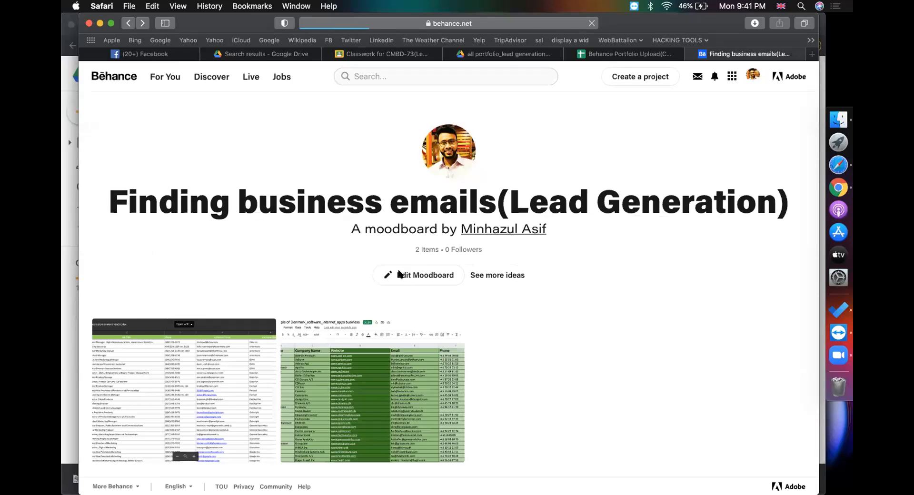
Check the moodboard's web address and title, then start a blank new project
click(495, 52)
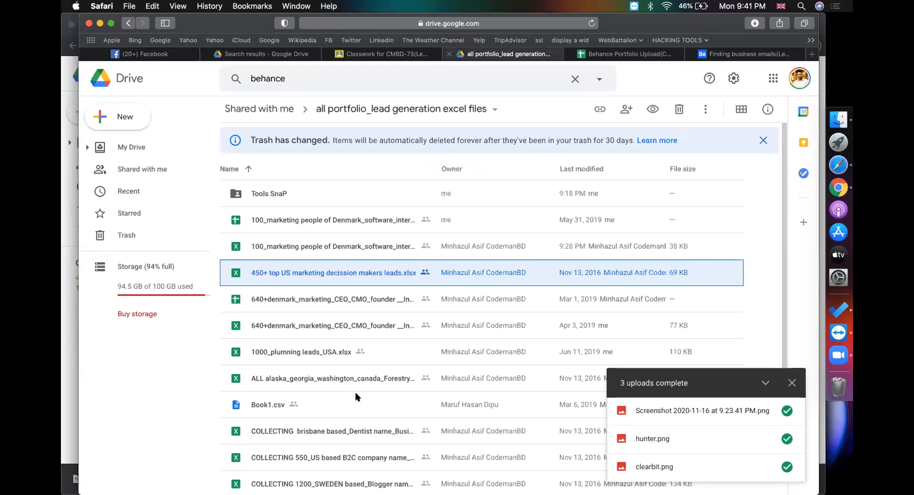
click(180, 363)
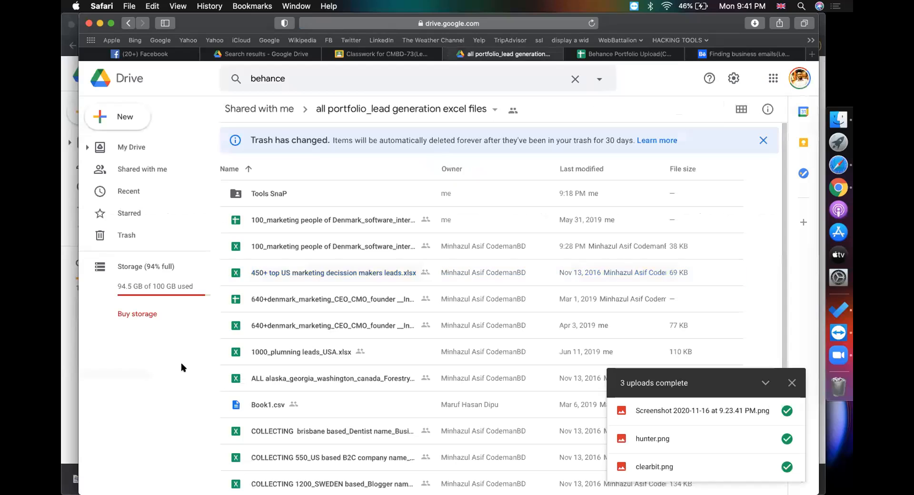
click(717, 56)
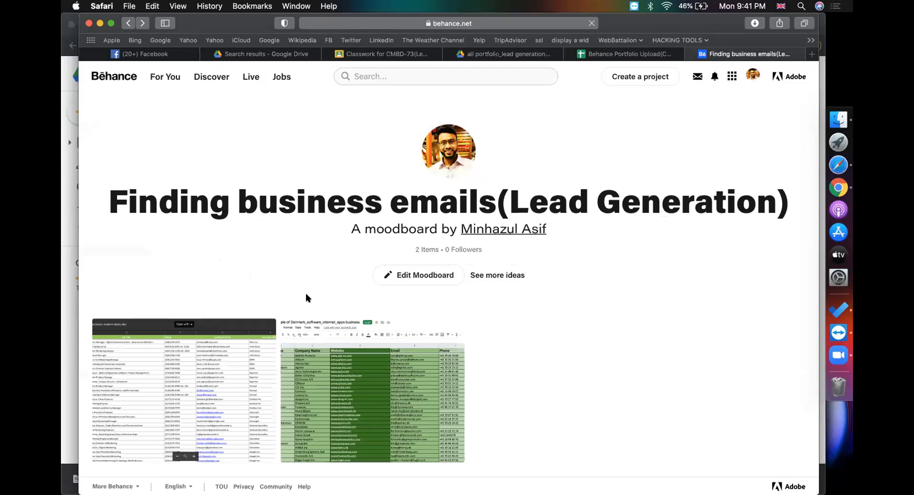
click(483, 23)
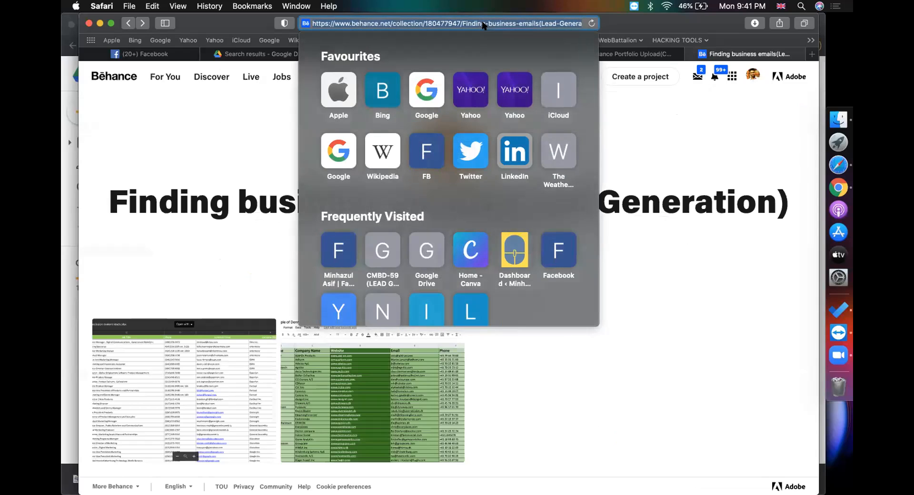
click(249, 159)
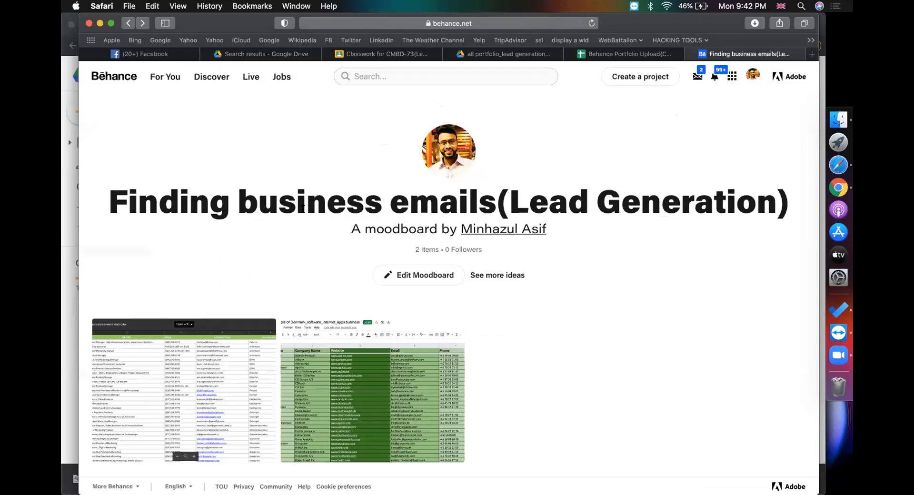
triple_click(263, 198)
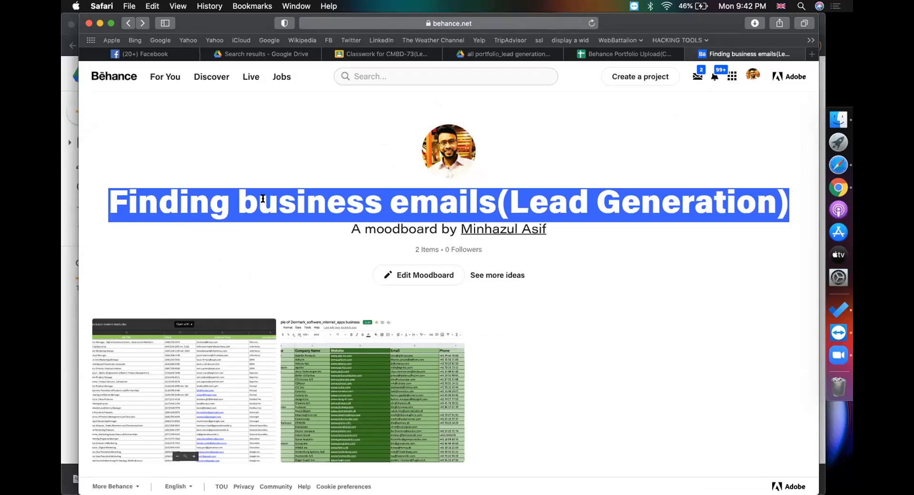
click(304, 157)
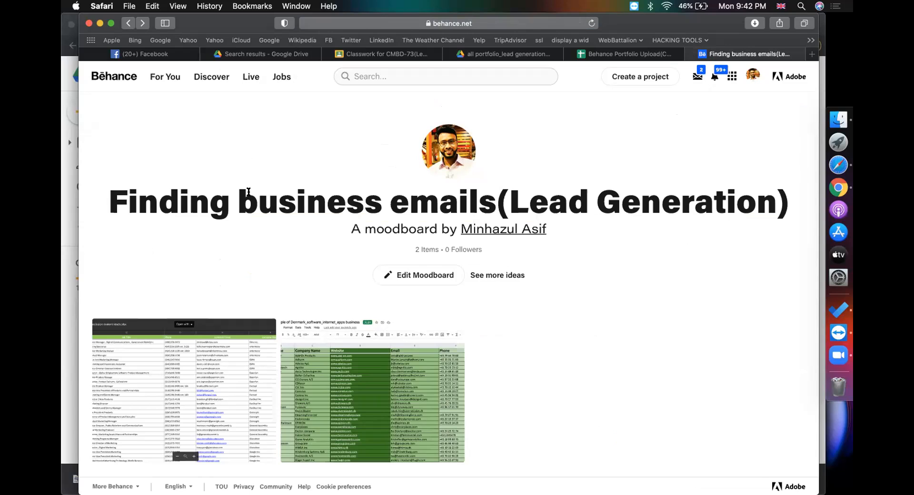
triple_click(249, 191)
click(308, 138)
click(640, 78)
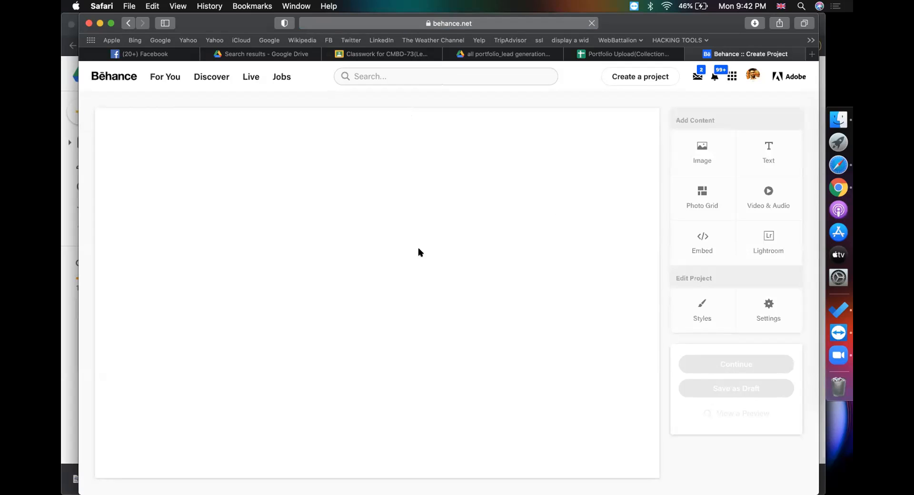
Insert the hunter.png Email Verifier screenshot from the Desktop into the project
click(196, 321)
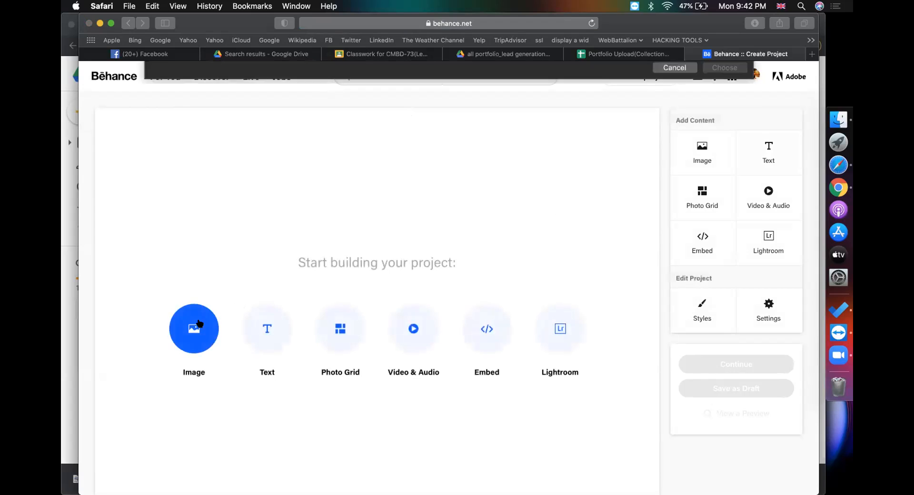
click(311, 188)
scroll(295, 218, down, 3)
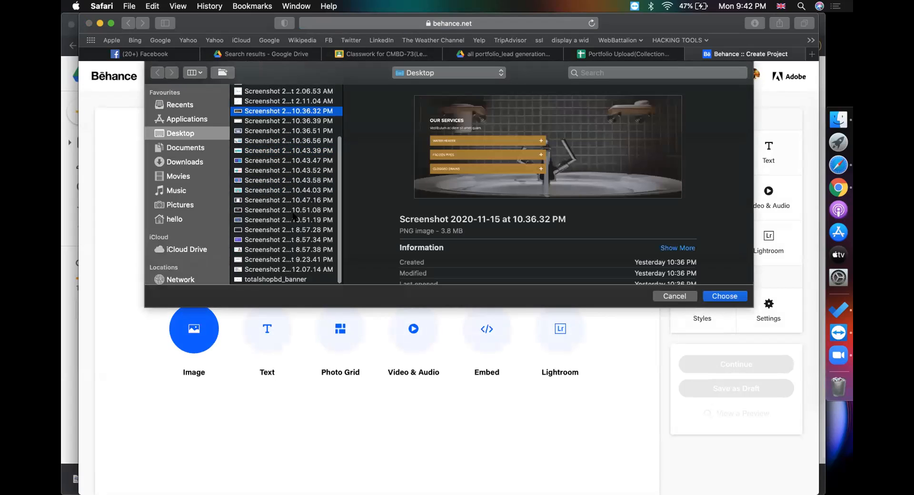
scroll(266, 220, up, 5)
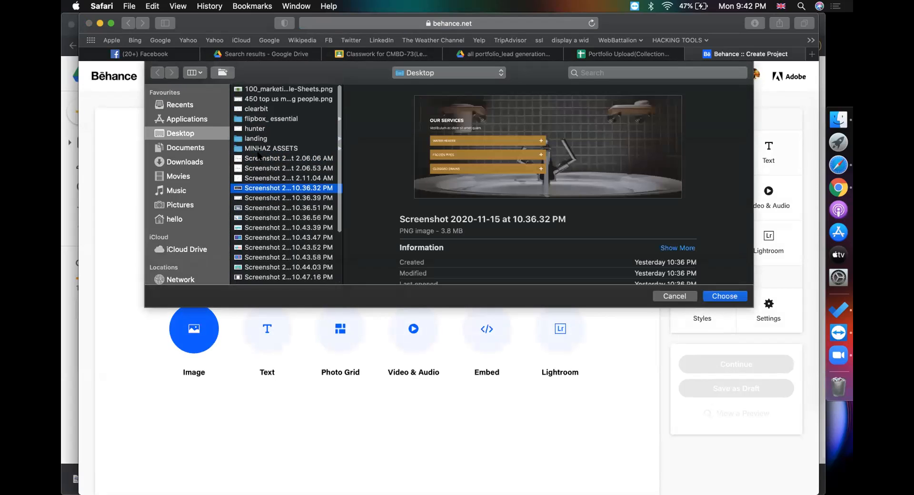
click(257, 129)
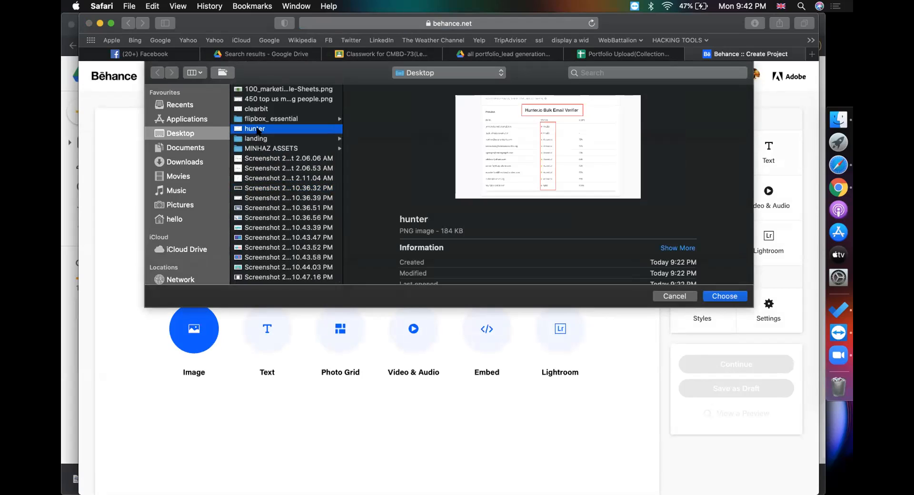
double_click(257, 129)
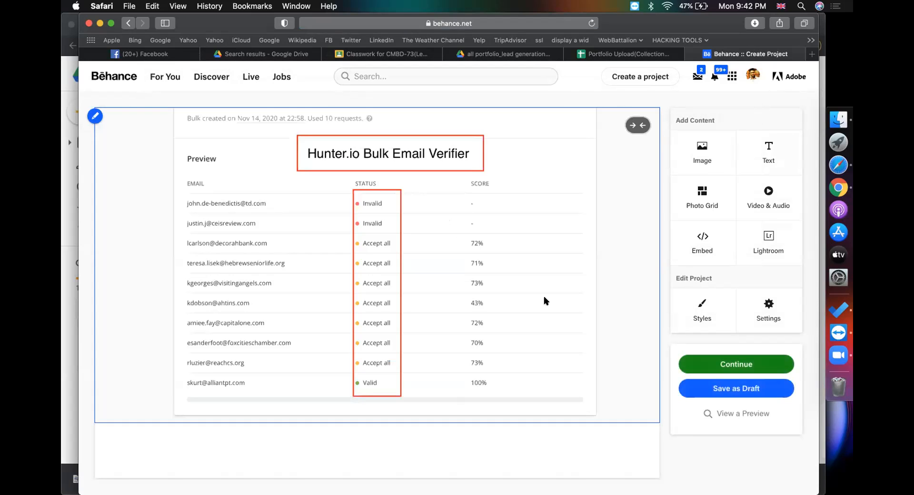
Set the project background to pink FFB5AF and turn off full width so padding shows
click(688, 318)
click(464, 269)
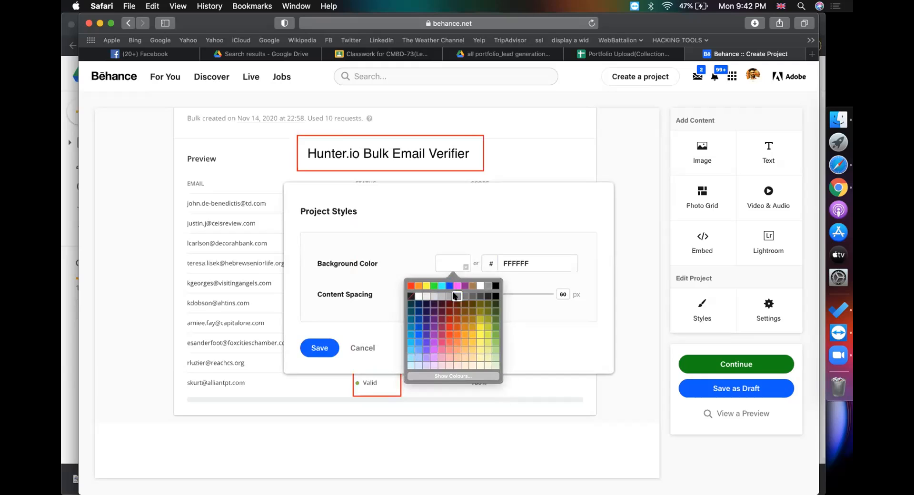
click(444, 356)
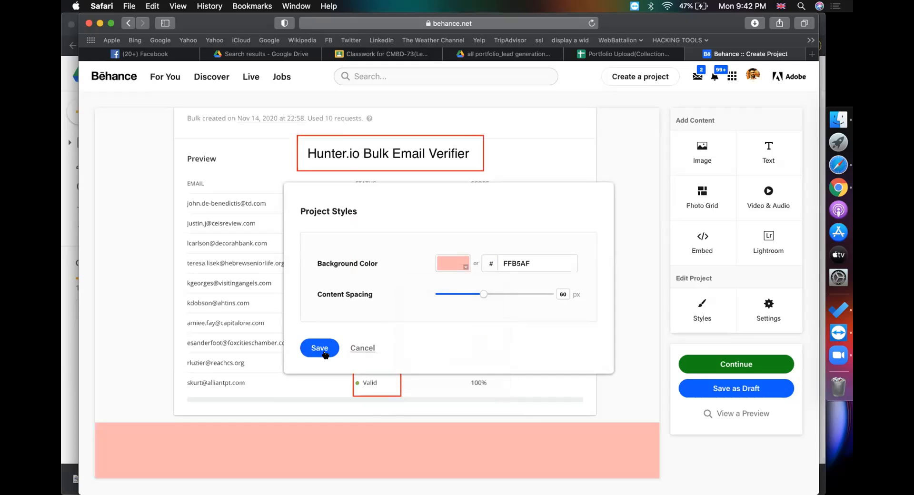
click(319, 349)
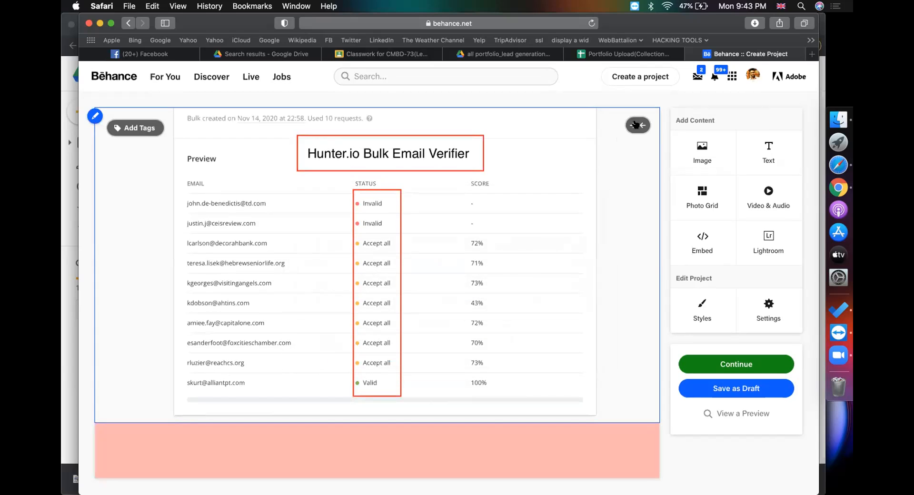
click(638, 125)
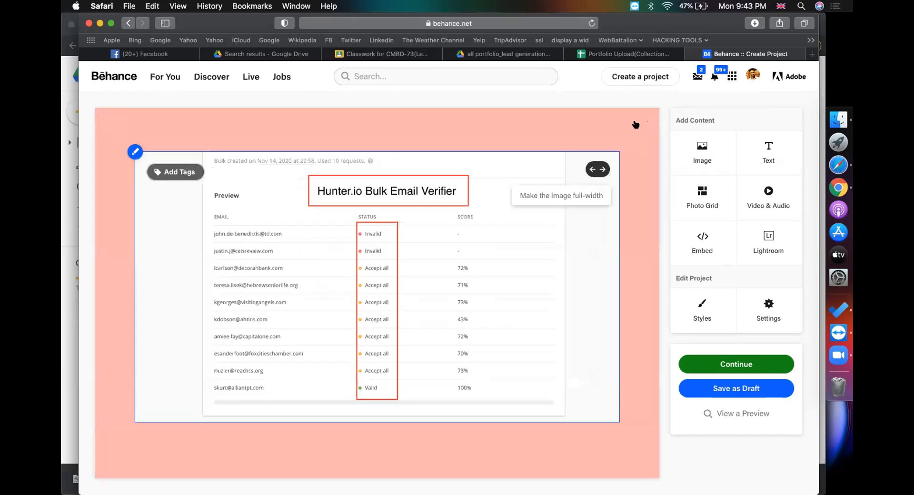
click(728, 362)
Title the project 'Hunter.io bulk email verifier' and list Microsoft Excel under Tools Used
click(508, 153)
text(Hunter.io bulk)
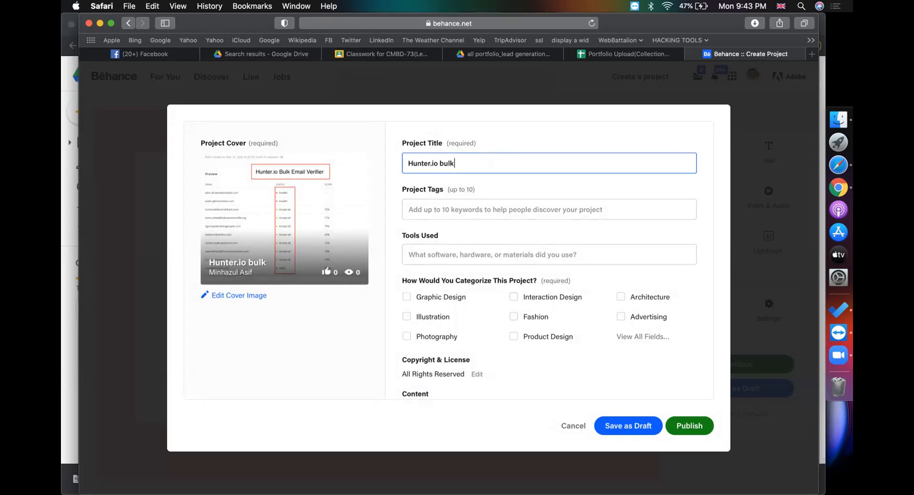
text( email verifier)
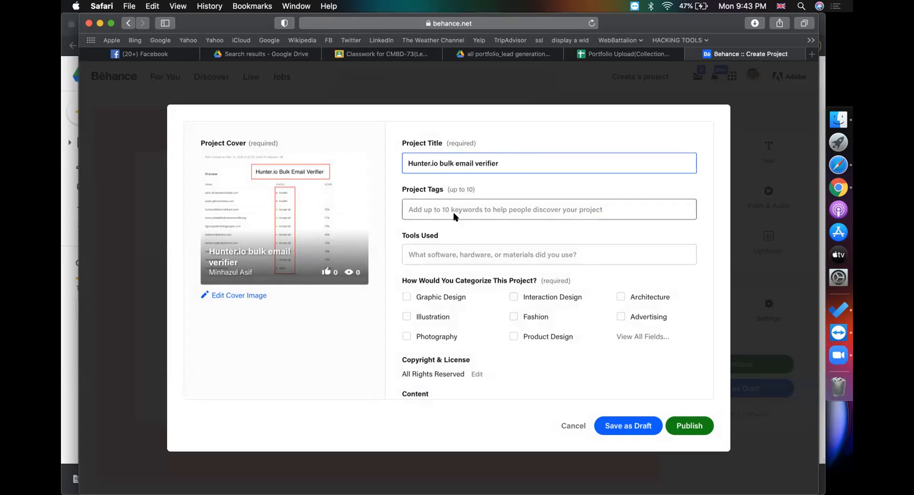
click(443, 249)
text(ex)
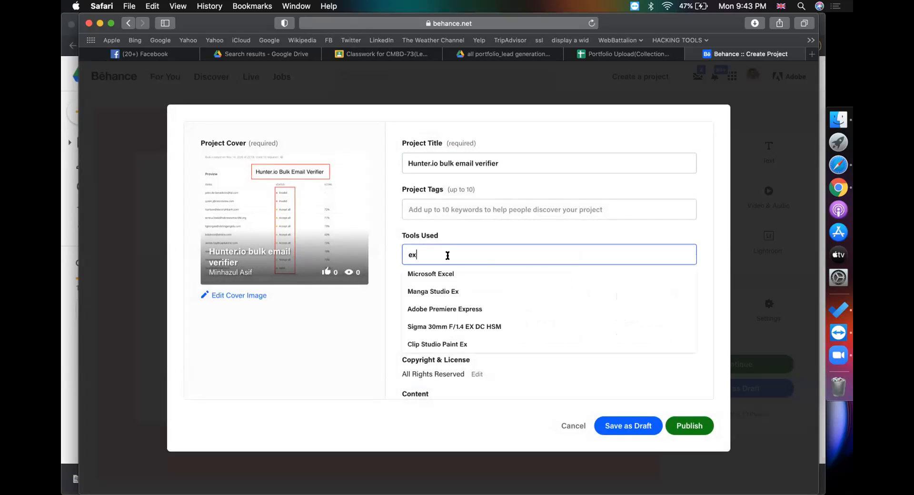
click(444, 269)
Set the project's creative field to Branding
click(645, 338)
click(354, 230)
click(348, 416)
scroll(482, 379, down, 3)
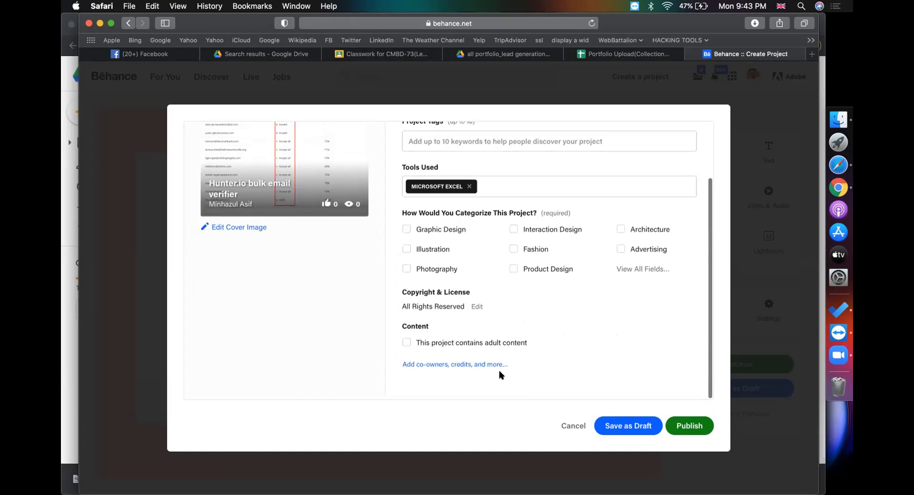
Credit the CodemanBD Education team under Discoverability and publish the project
click(460, 369)
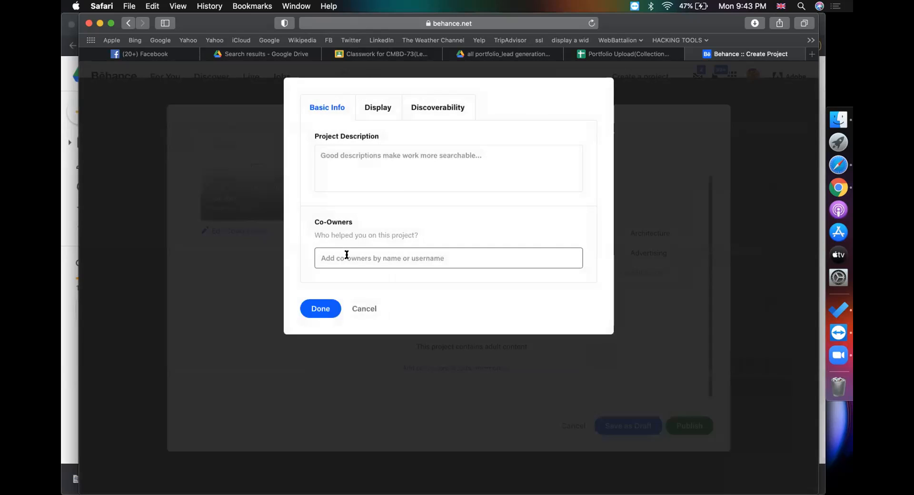
click(441, 105)
click(343, 322)
text(code)
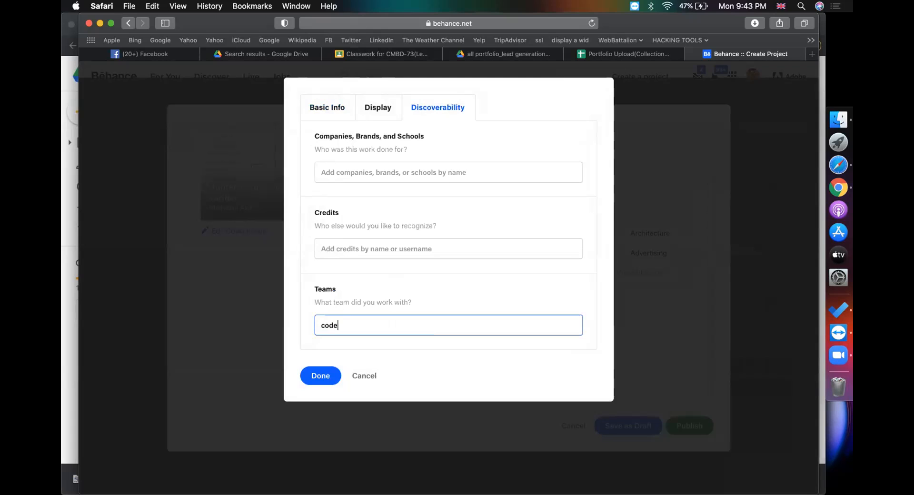
text(manbd ed)
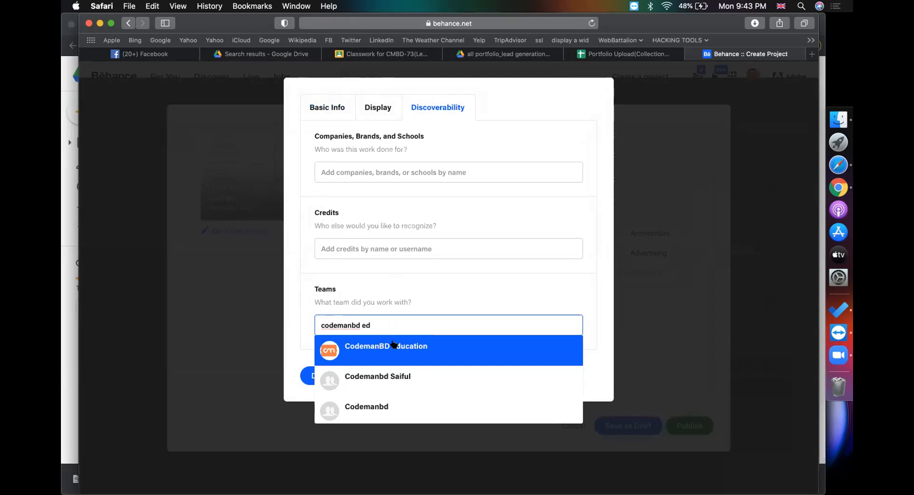
click(384, 348)
click(320, 376)
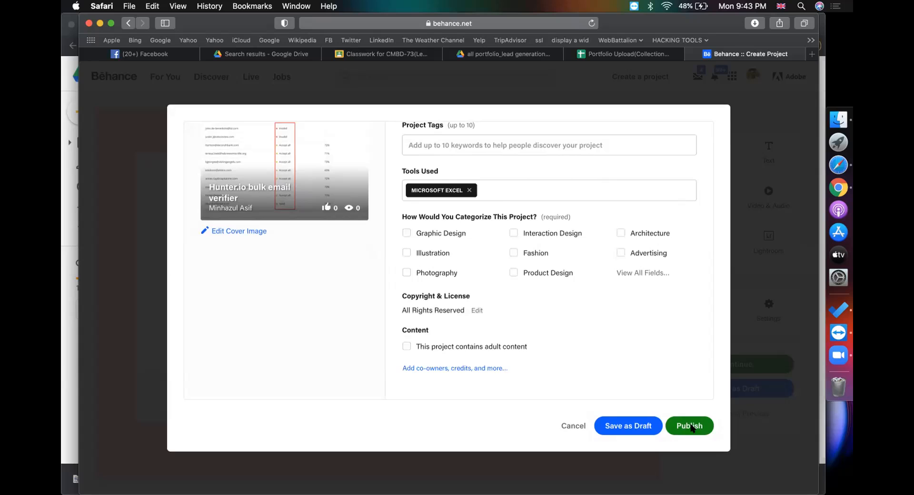
click(690, 426)
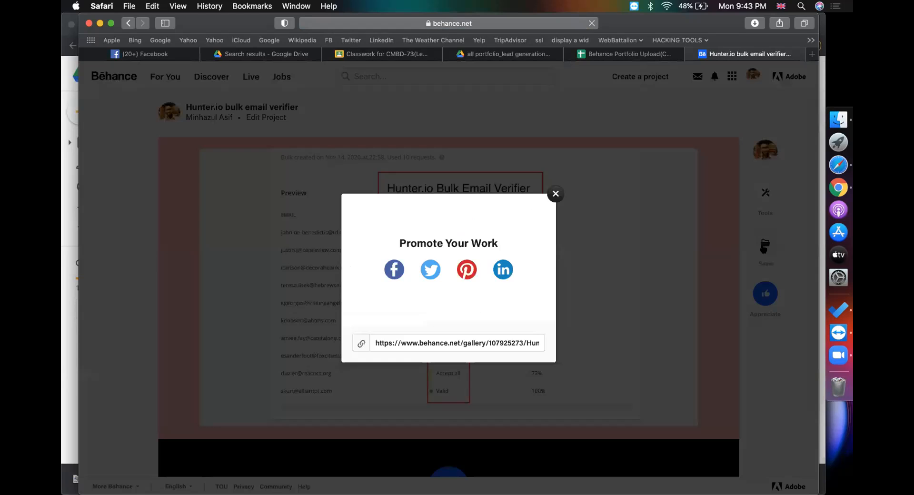
Save the published project to the Finding business emails(Lead Generation) moodboard, then bring up Classroom's Create menu
click(553, 193)
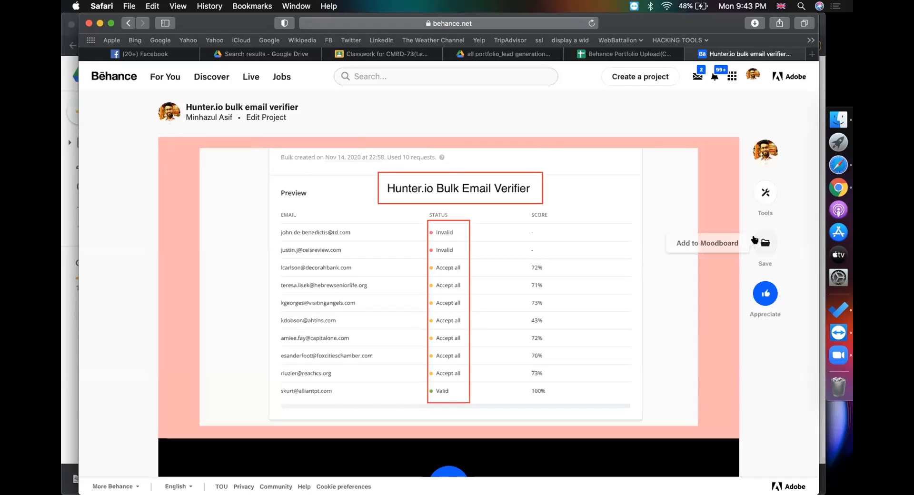
click(765, 242)
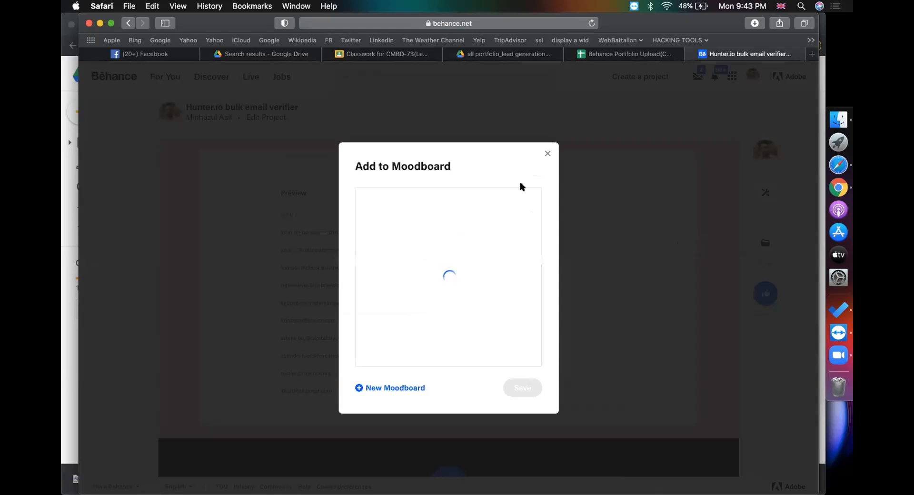
click(465, 204)
click(509, 389)
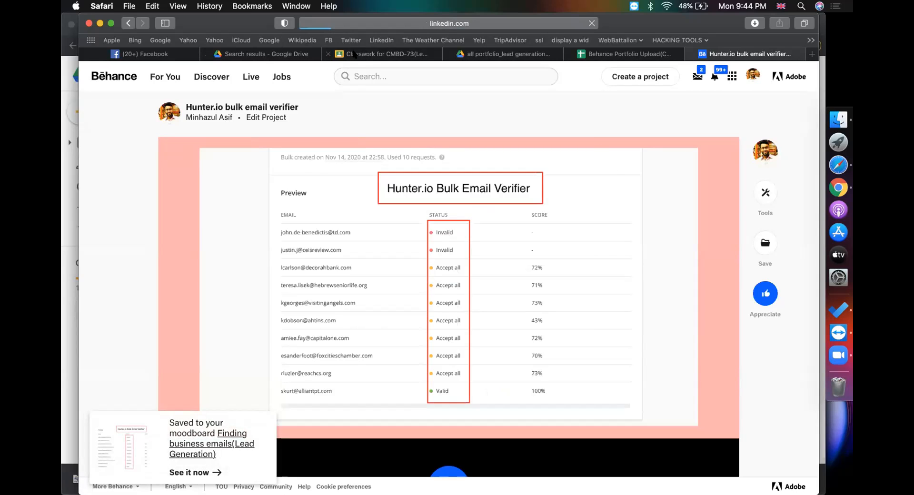
click(381, 54)
click(277, 119)
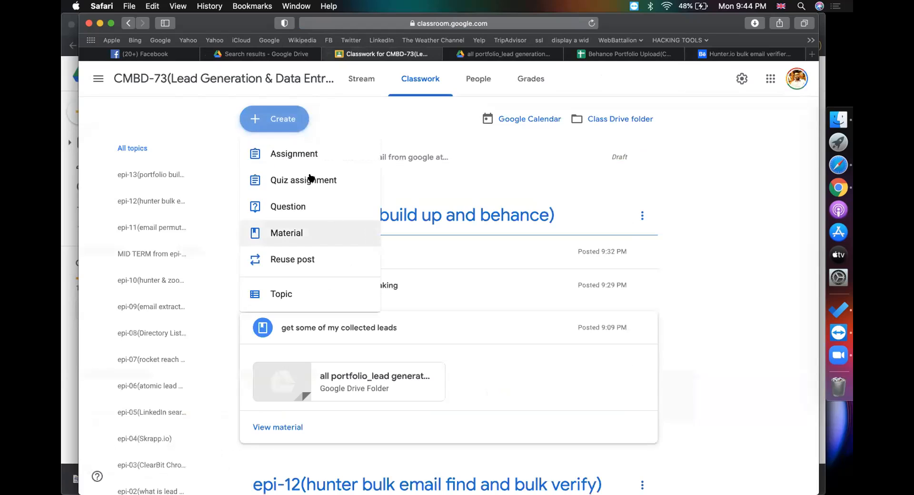
Start a new Classroom assignment titled 'assignment(behance portfolio)'
click(306, 151)
text(as)
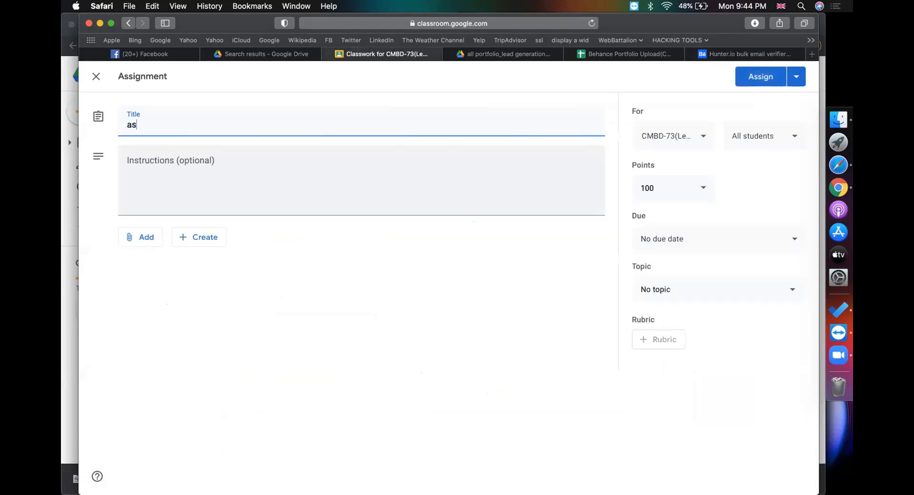
text(signment(beha)
key(BackSpace)
text(nce ortflio)
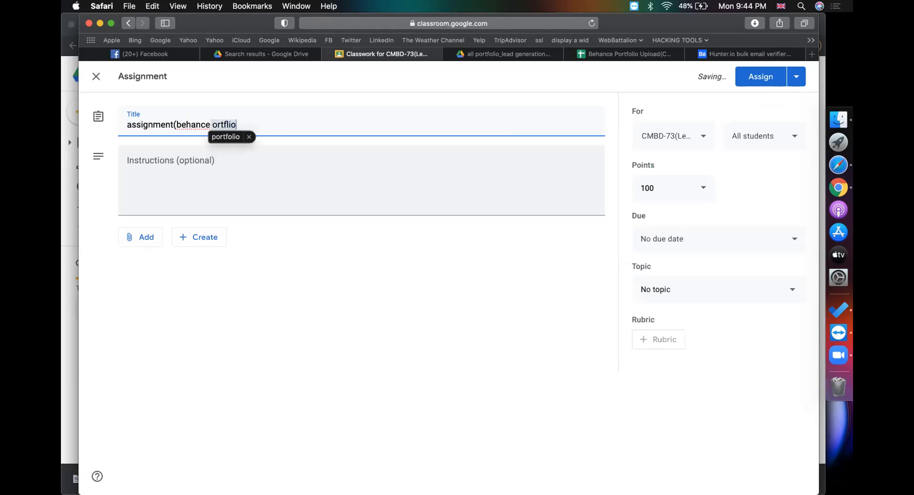
text( ))
Begin the instructions with '>' and review the Behance Portfolio Upload sheet and lead-generation Drive folder
click(265, 177)
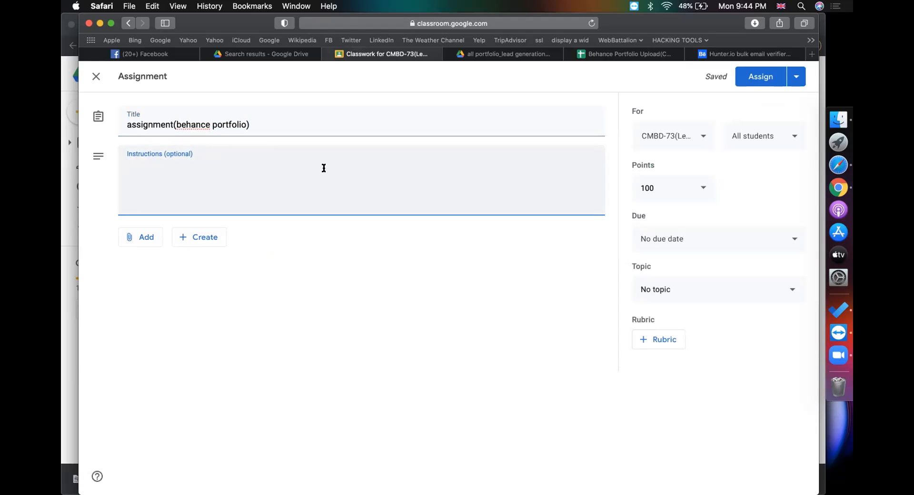
text(>)
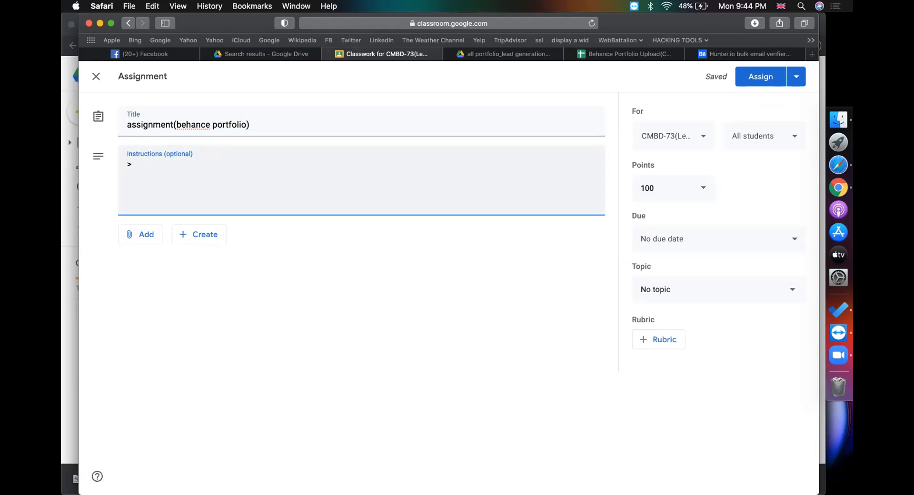
click(717, 54)
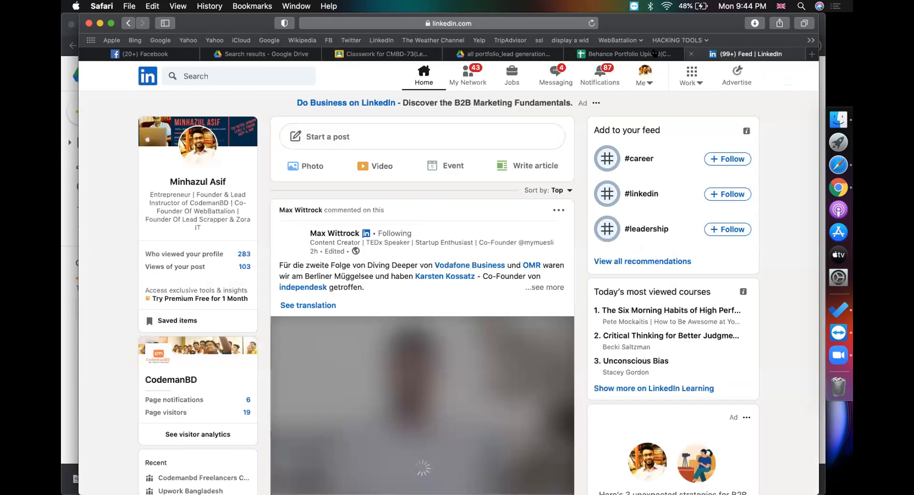
click(631, 58)
click(509, 54)
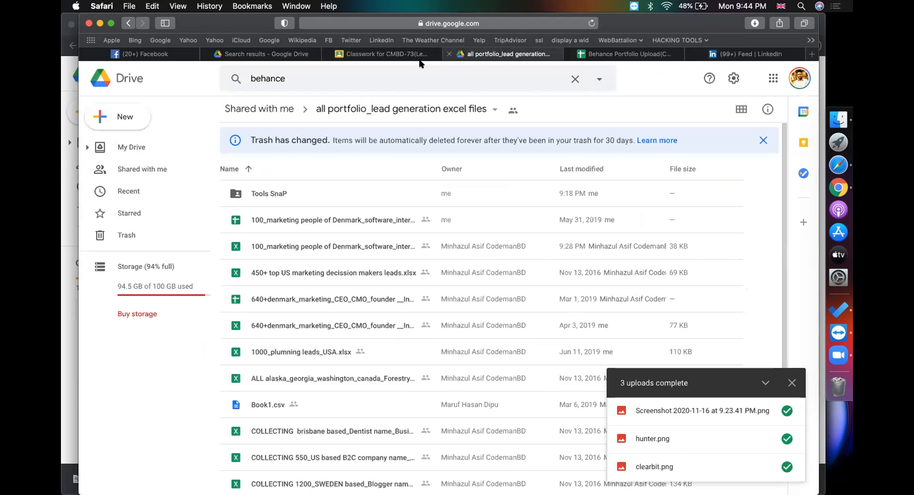
click(381, 54)
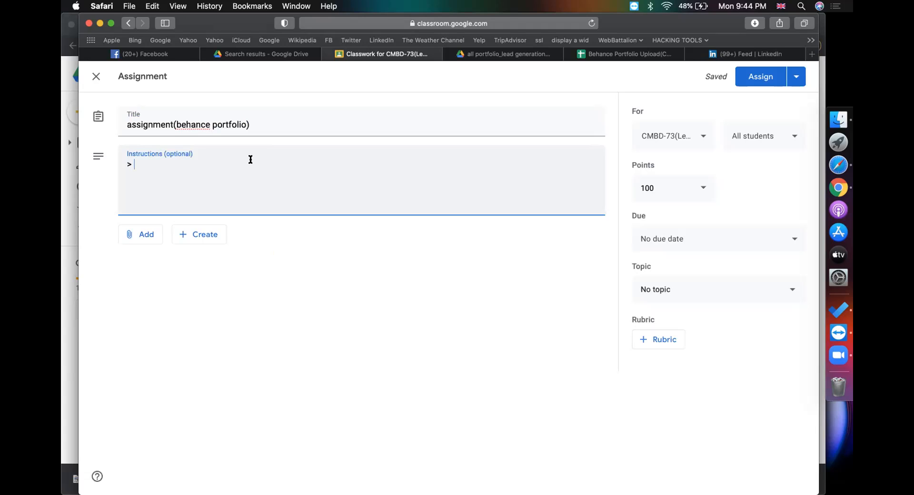
key(Tab)
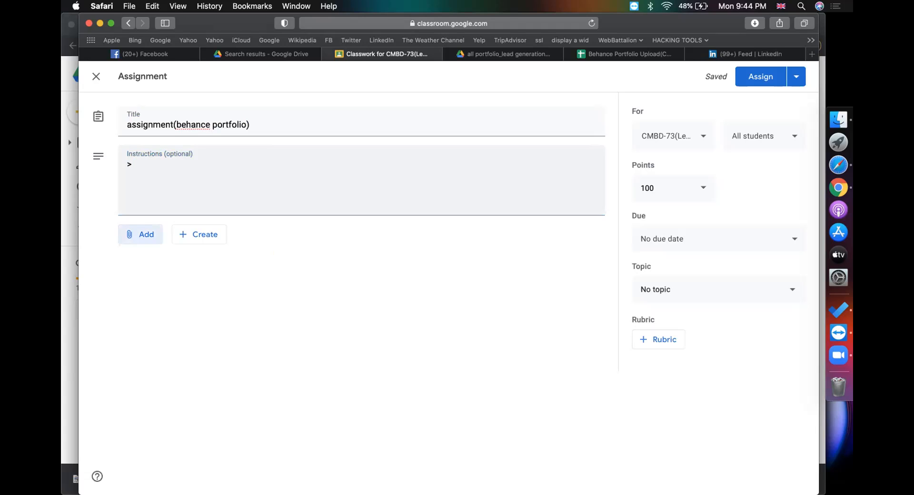
Write the first instruction: 'take snap of al excel portfolio given by me'
click(214, 160)
text(take sn)
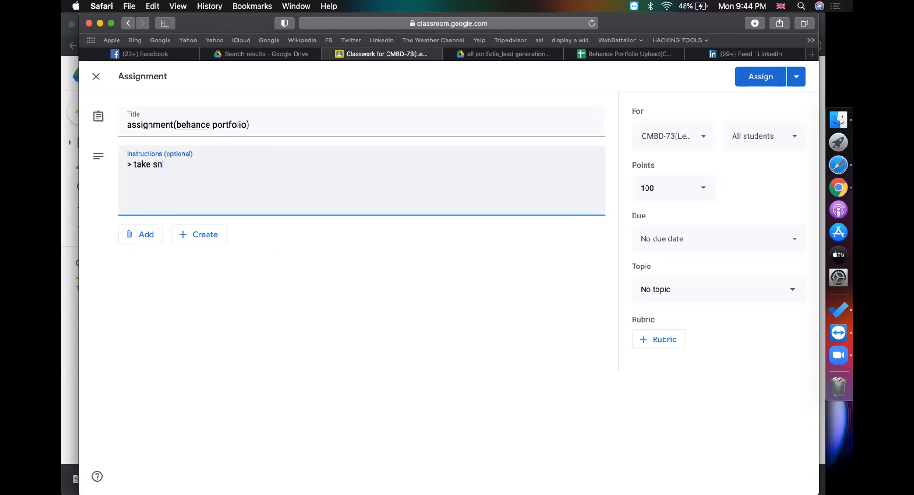
text(ap of al excel portfolio given m)
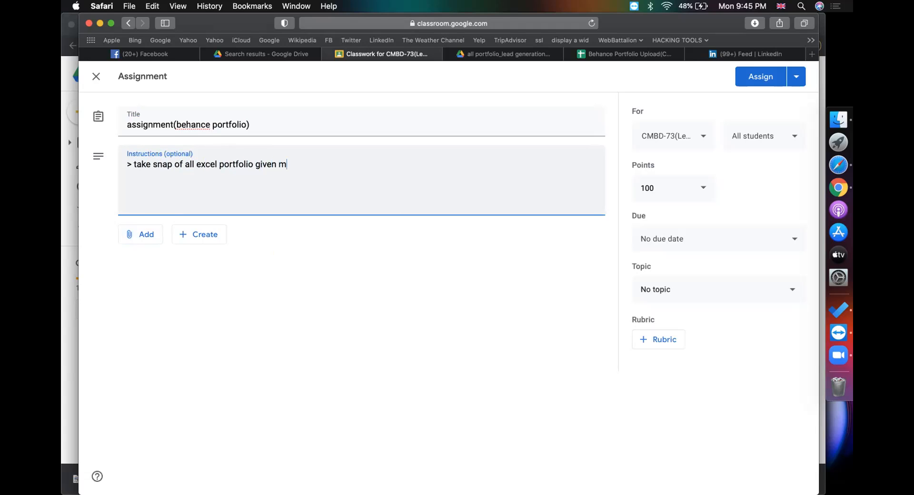
key(BackSpace)
text(by me)
Copy the first line into a second instruction ending 'google sheet assignment of you'
key(super+a)
key(super+c)
key(Right)
key(Return)
key(super+v)
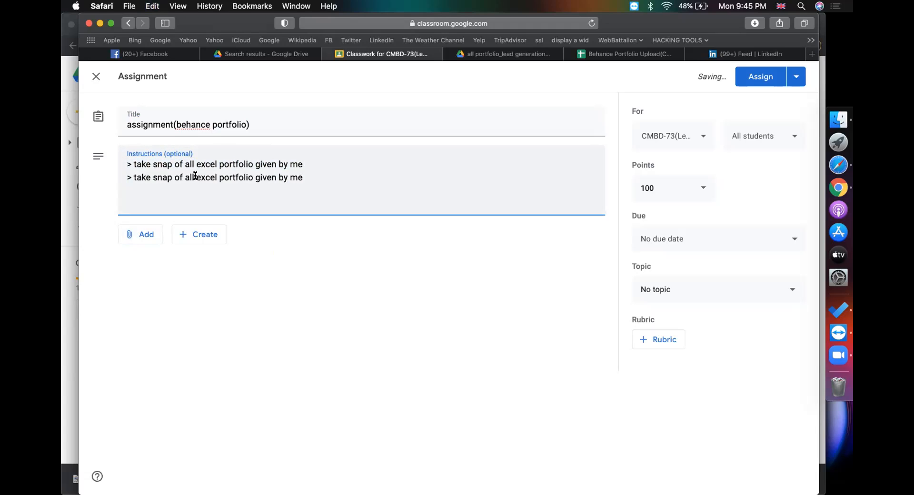
key(shift+alt+Left)
key(shift+alt+Left)
key(shift+alt+Left)
key(shift+alt+Left)
key(shift+alt+Left)
text(go)
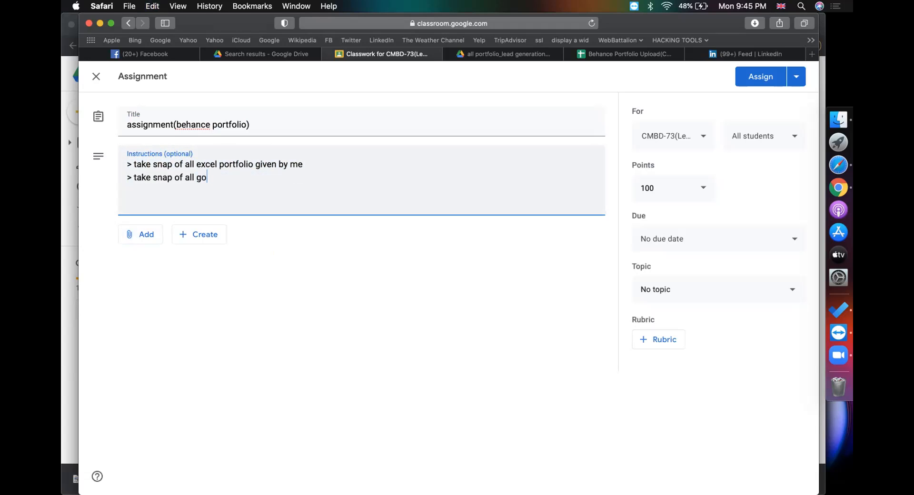
text(ogle sheet assignment of)
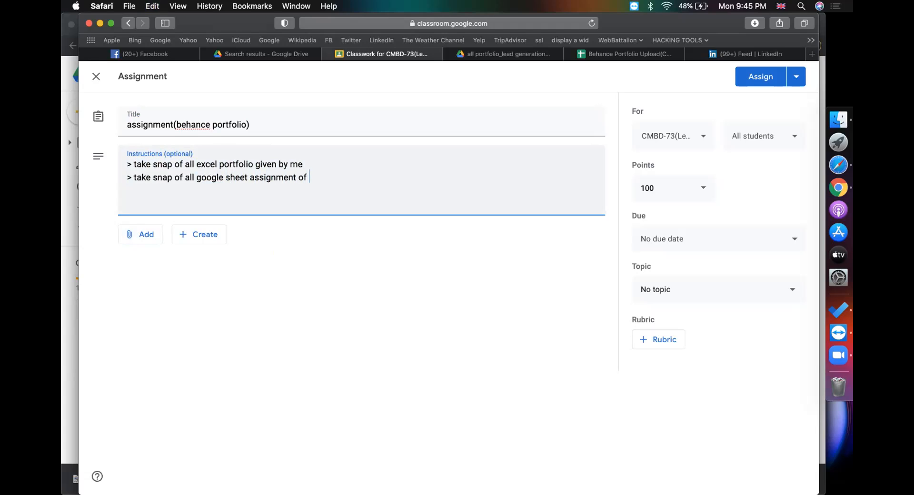
text( you)
Add a third copied instruction line ending 'tools during using'
key(Return)
key(super+v)
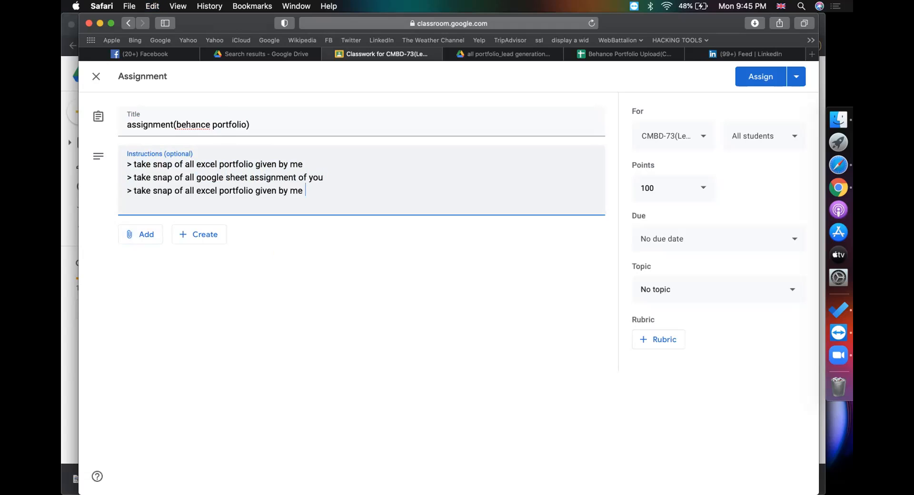
drag(199, 191, 303, 191)
text(tol)
key(BackSpace)
text(ols duri)
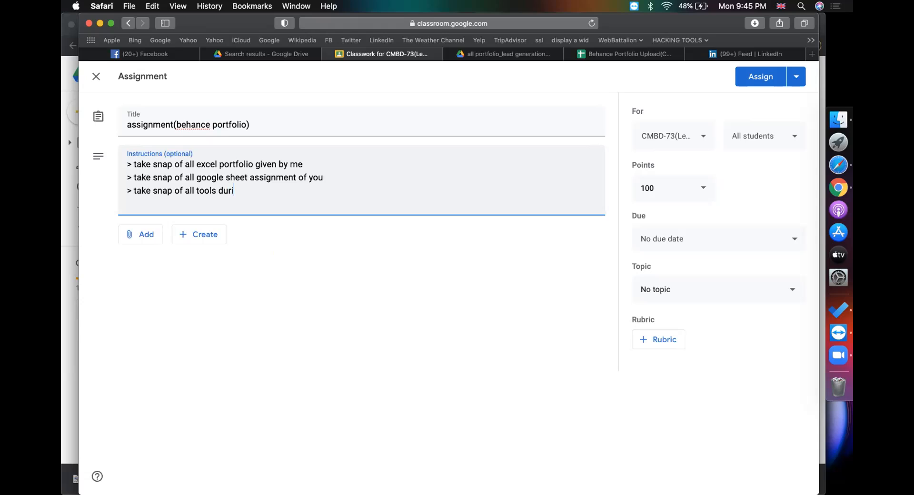
text(ng using)
Add a line: upload all to Behance, create a moodboard named 'Finding business emails and contacts (lead generation)'
key(Return)
text(upload all to behna)
key(BackSpace)
key(BackSpace)
text(ance )
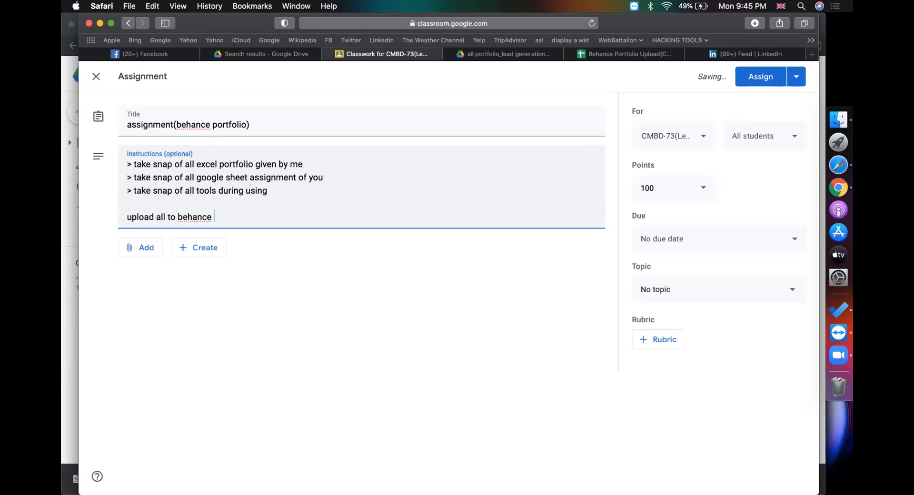
text(..)
text( create a m)
text(oodpboa)
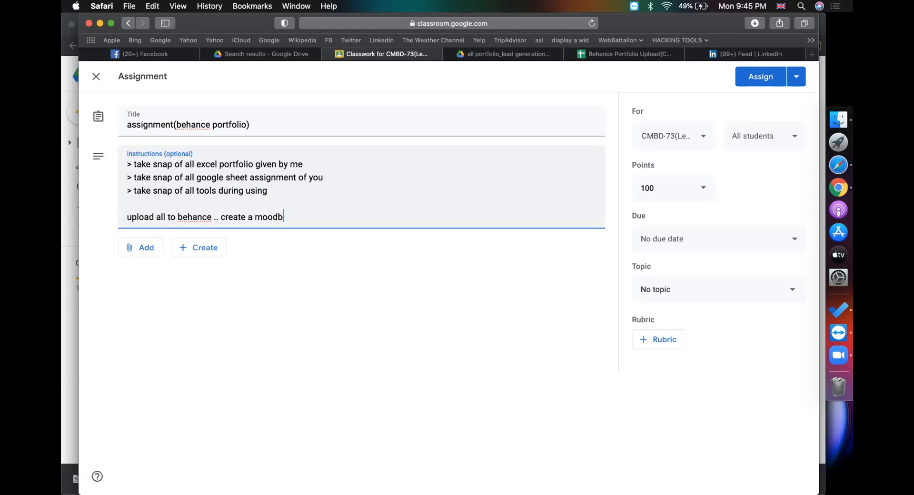
text(rd)
click(282, 216)
key(BackSpace)
click(312, 216)
text(named: Finding business emails an)
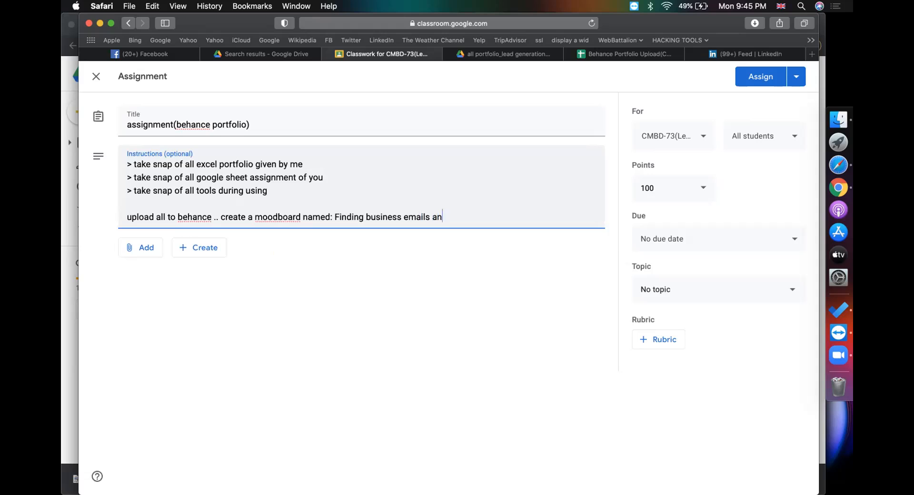
text(d contacts (lead generation))
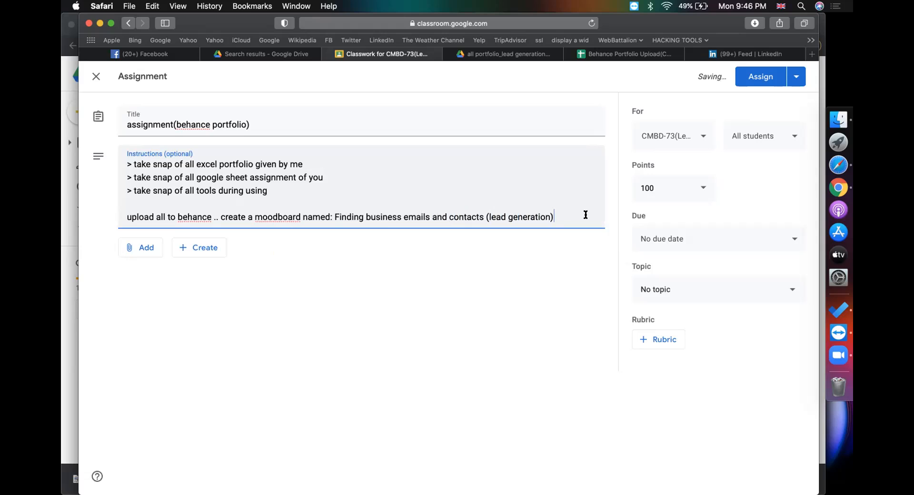
Add a '> submit the moodboard link' line, fixing the 'moodpboard' typo
key(Return)
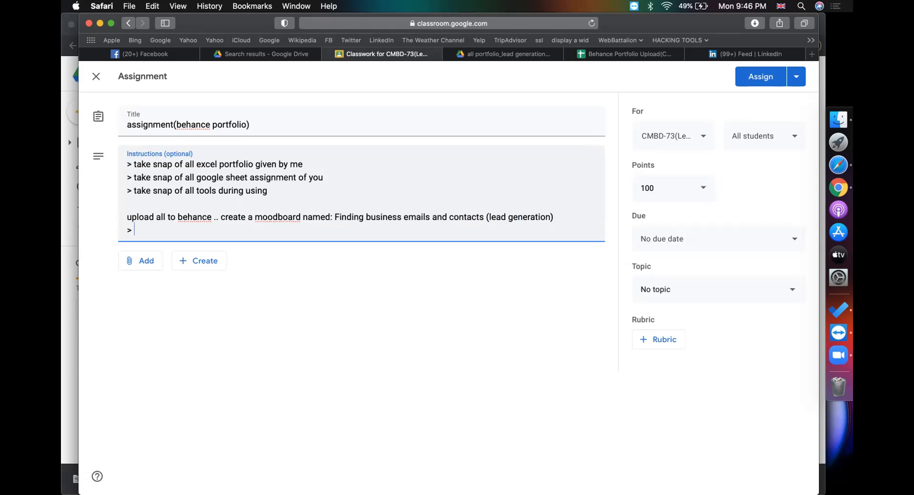
text(> submit the )
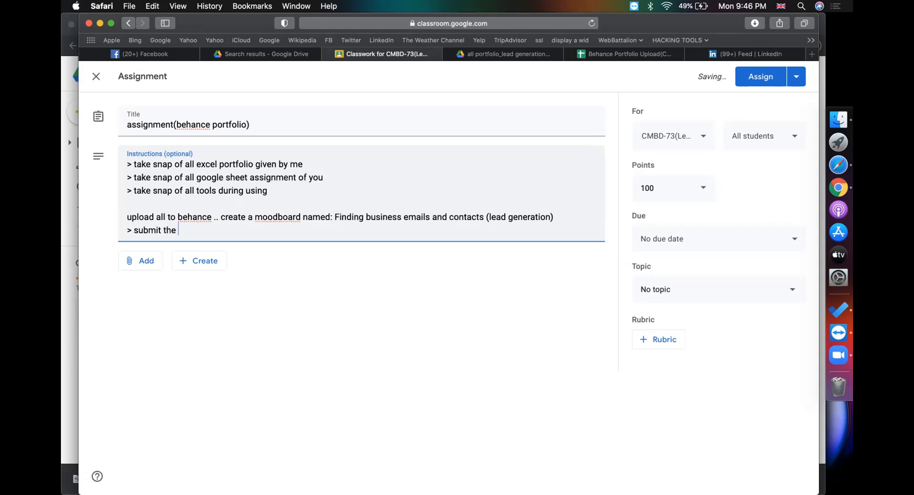
text(moodpboard link)
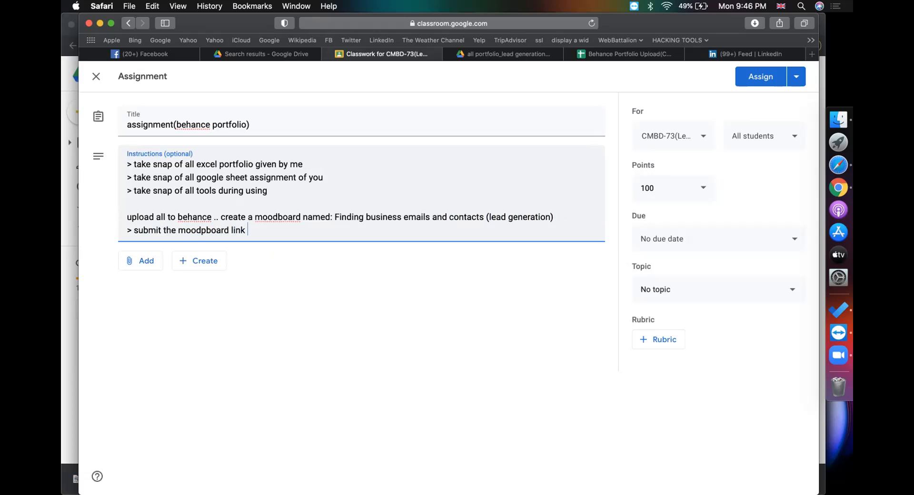
click(203, 231)
key(BackSpace)
click(680, 291)
click(566, 324)
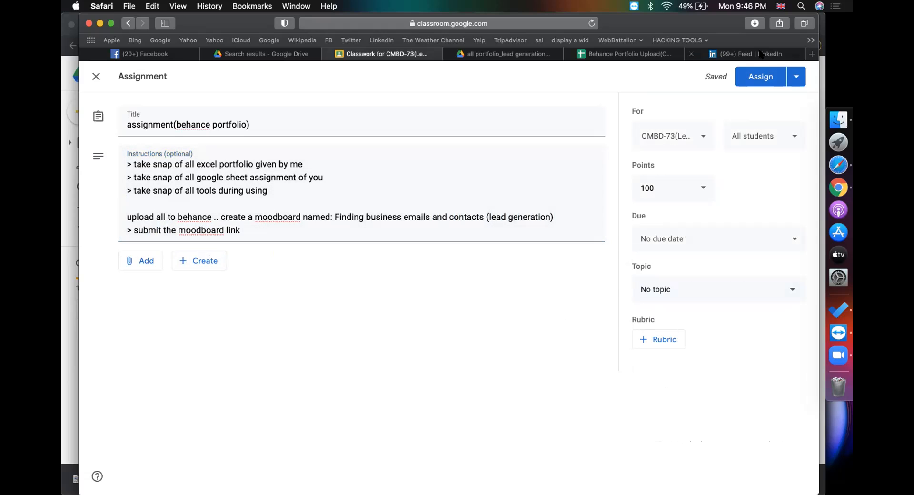
Copy the URL of Behance's Finding business emails(Lead Generation) moodboard and return to the assignment instructions
click(761, 54)
click(129, 23)
click(485, 22)
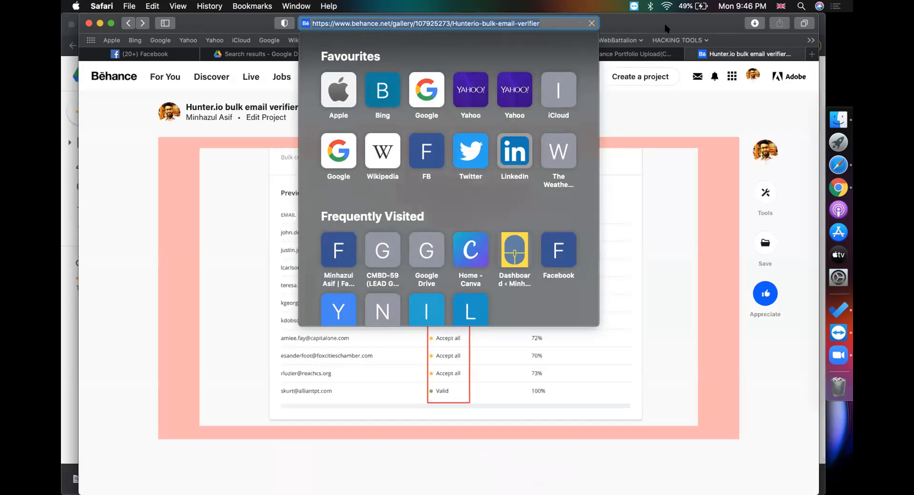
click(666, 26)
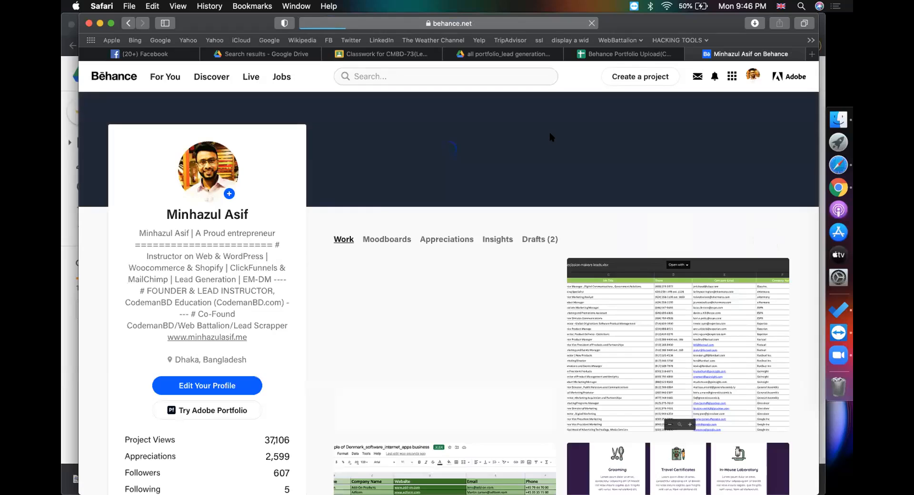
click(385, 238)
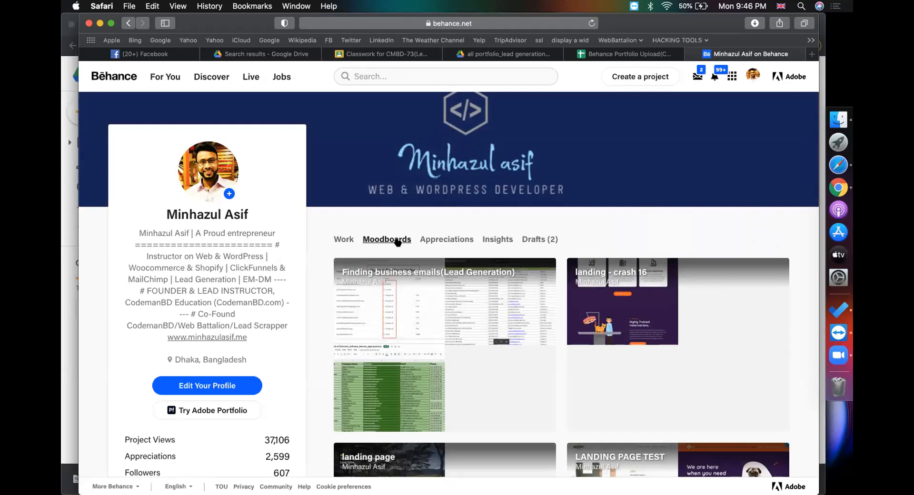
click(420, 273)
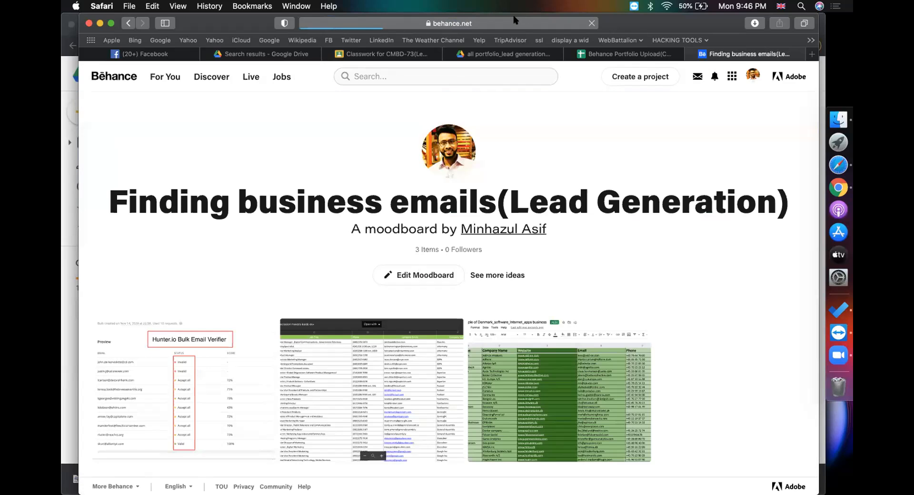
click(515, 21)
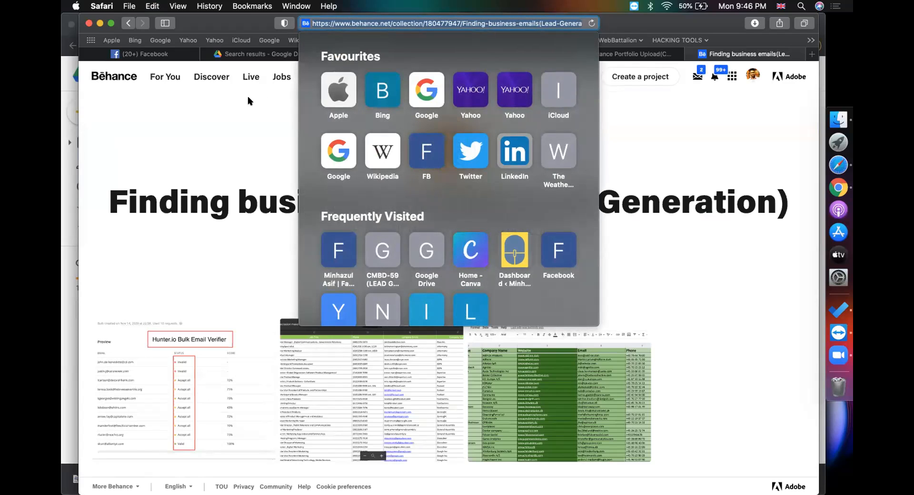
click(248, 97)
click(377, 54)
click(294, 226)
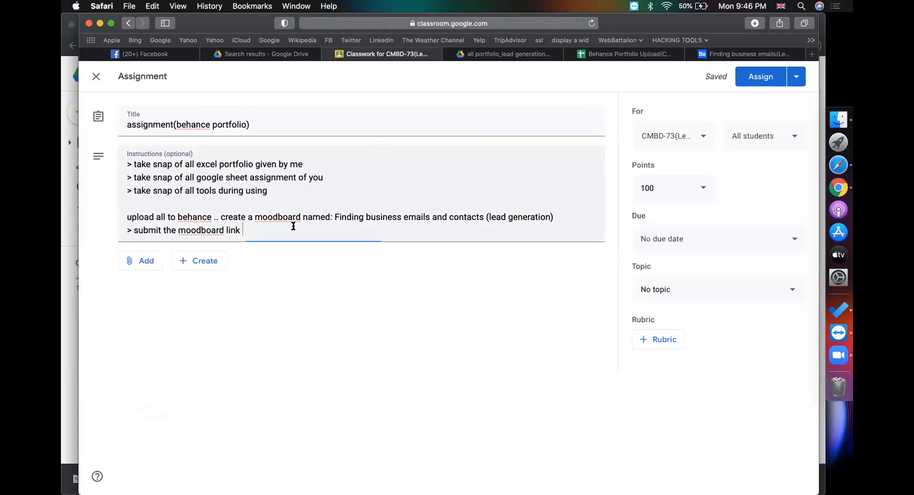
Append 'like this :' with the pasted moodboard link, file it under epi-13, and assign it
text(li)
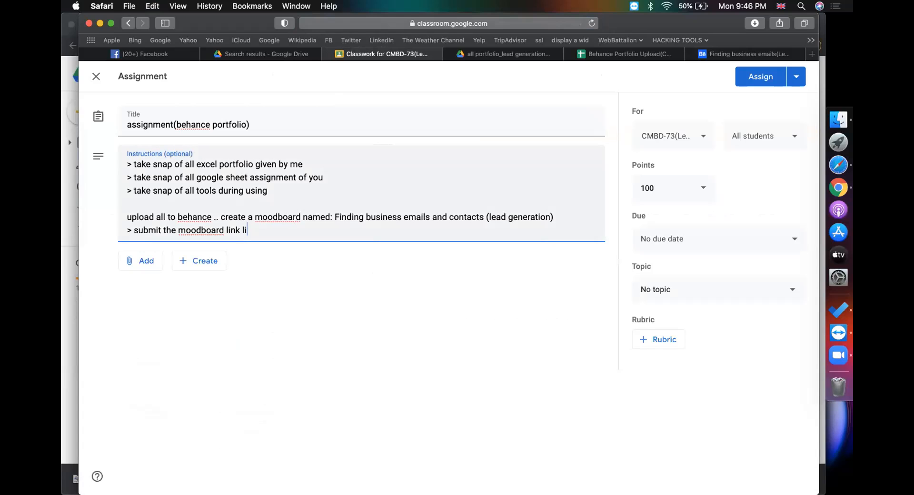
text(ke this :)
text(https://www.behance.net/collection/180477947/Finding-business-emails(Lead-Generation))
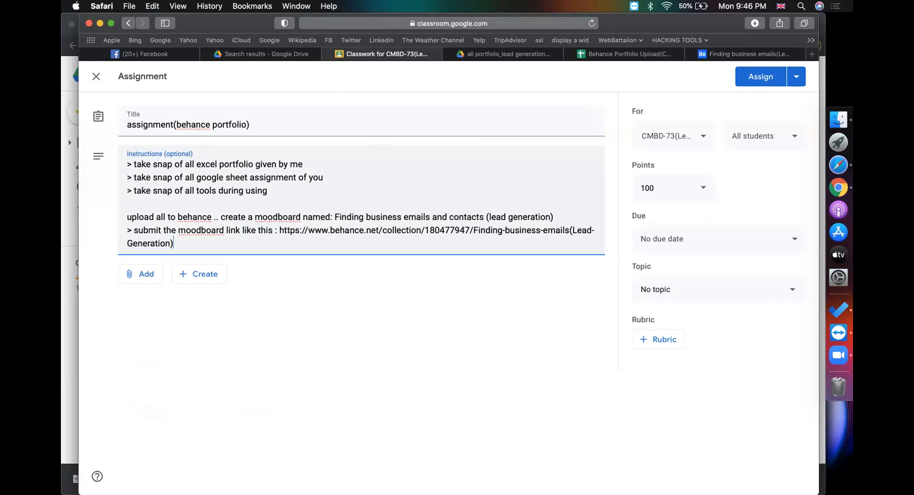
click(670, 282)
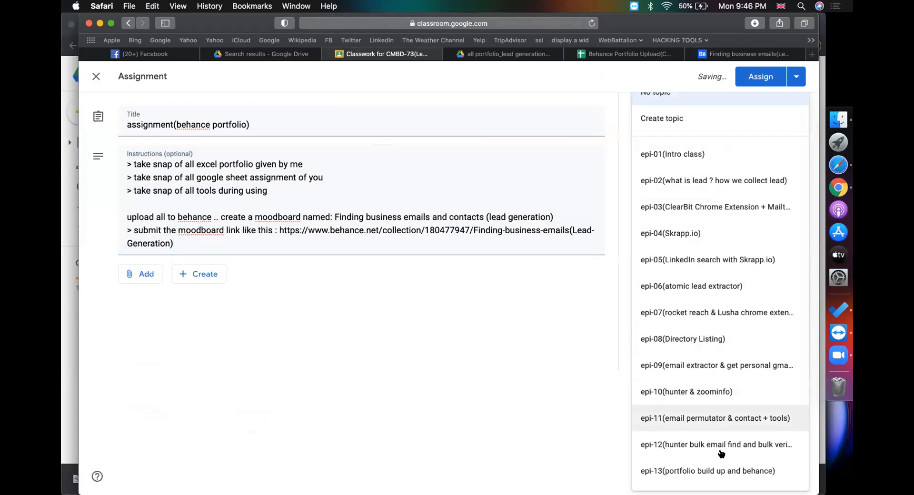
click(708, 486)
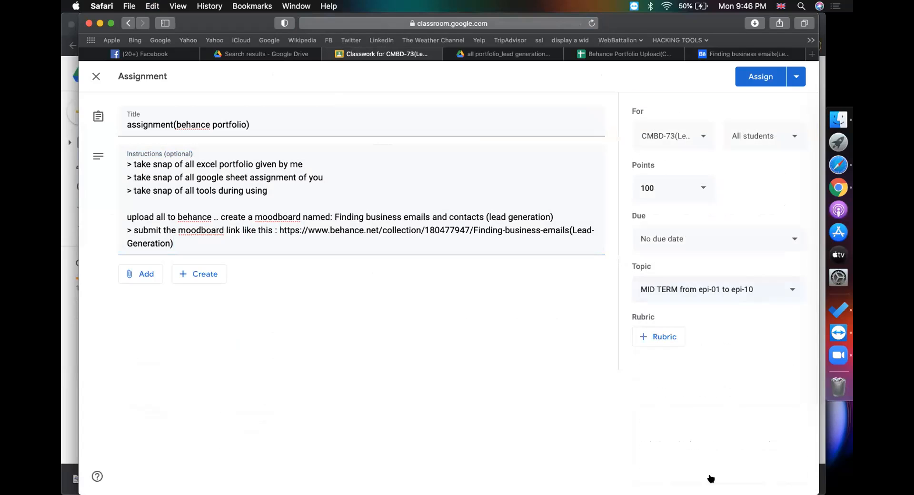
click(680, 290)
click(686, 446)
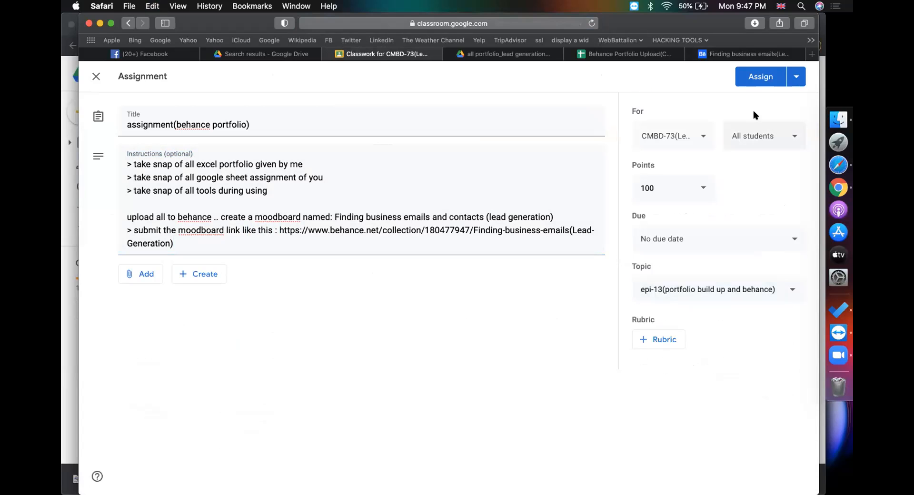
click(757, 81)
click(647, 54)
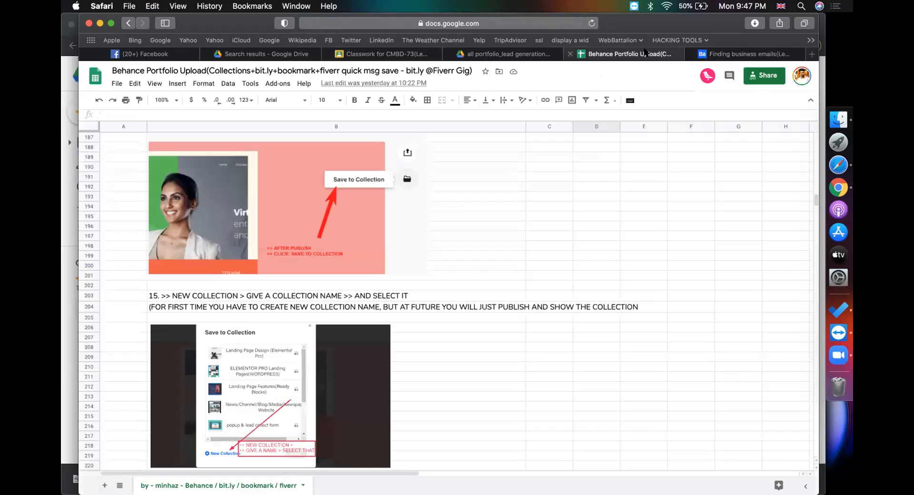
Load drive.google.com in the current browser tab
click(514, 18)
text(drive.google.com)
key(Return)
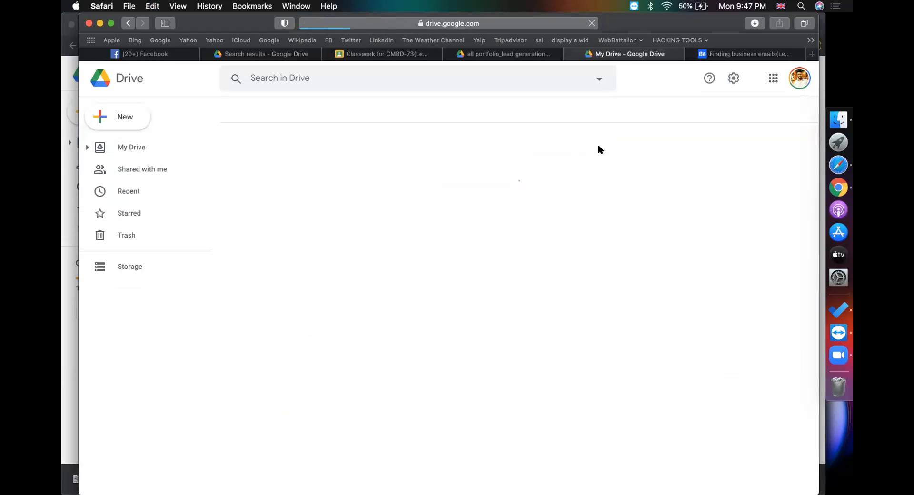
Open the Behance profile's editing page and copy the 'Occupation' label text
click(746, 54)
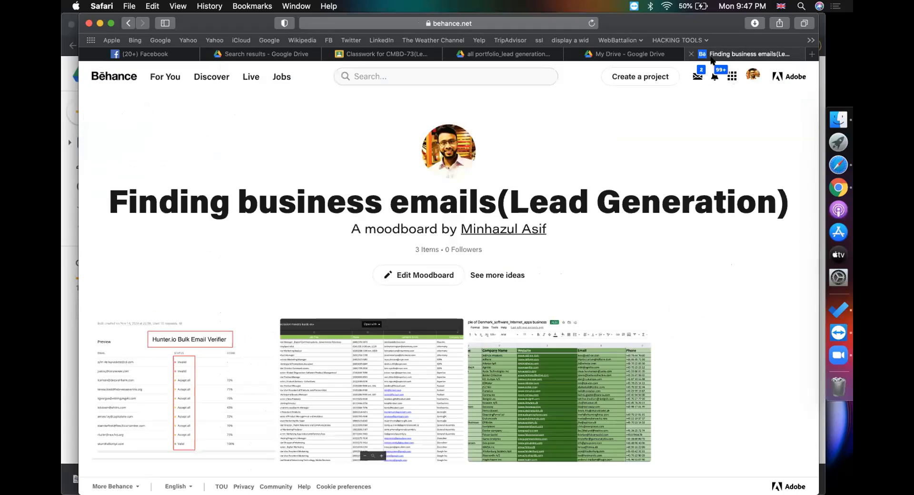
click(754, 79)
click(637, 166)
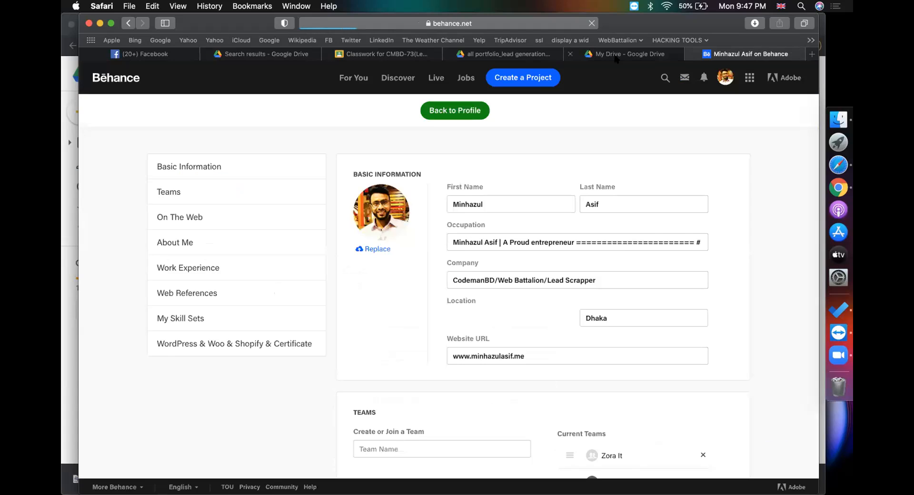
triple_click(511, 241)
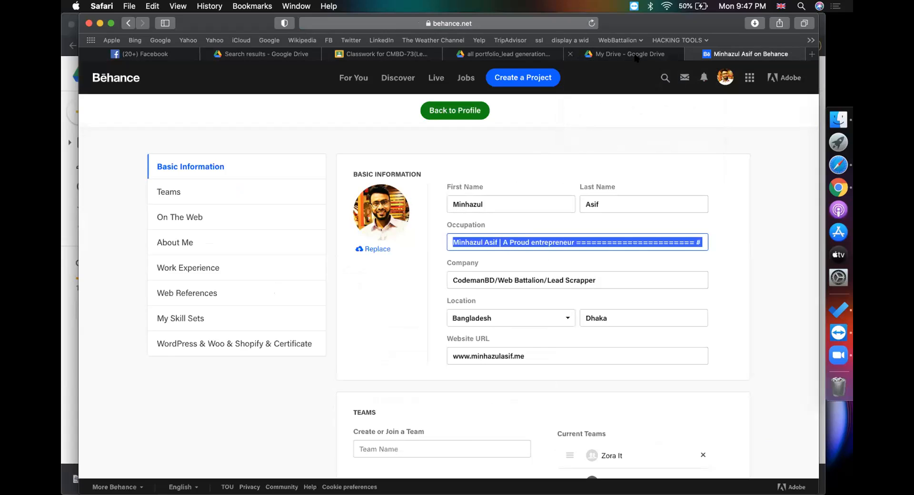
triple_click(522, 242)
click(441, 221)
drag(480, 227, 486, 225)
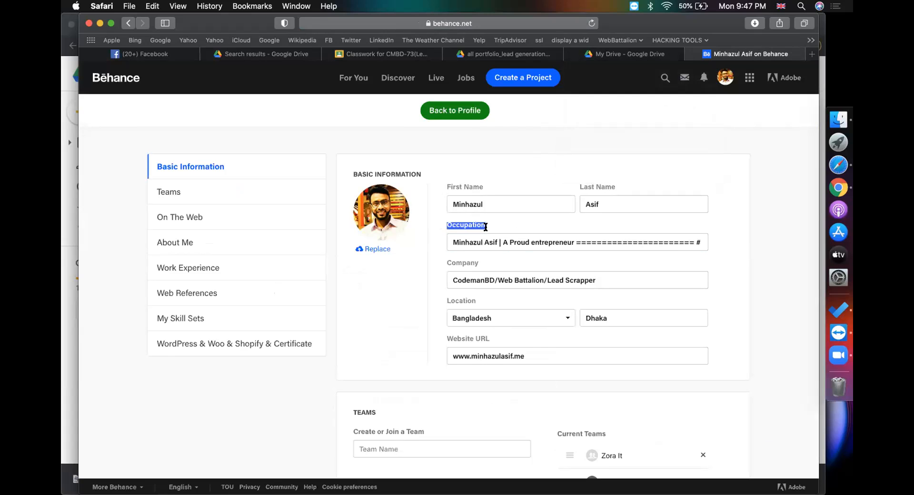
key(super+c)
Create a new Google Doc in the lead generation files folder, confirming Create and Share
click(605, 54)
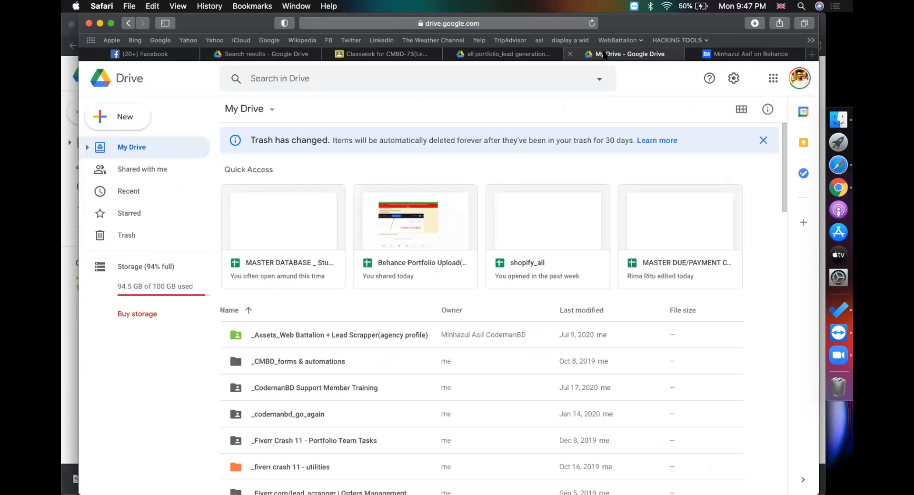
click(812, 56)
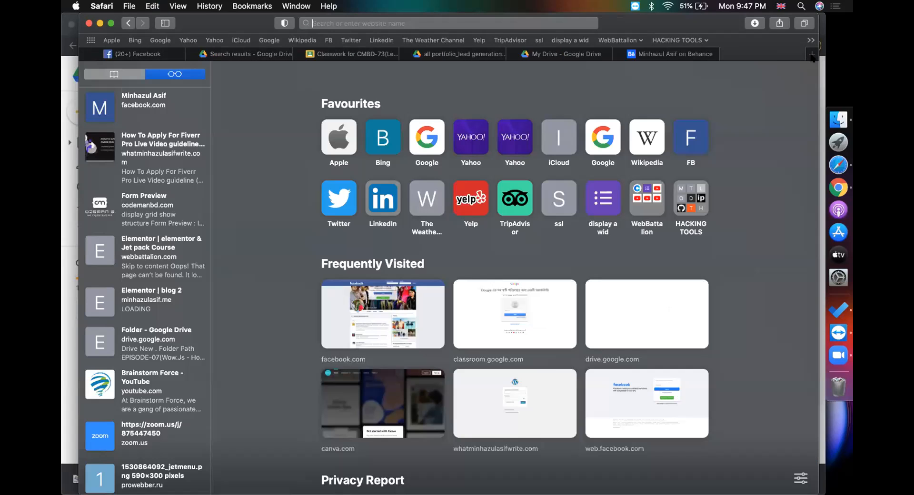
click(709, 54)
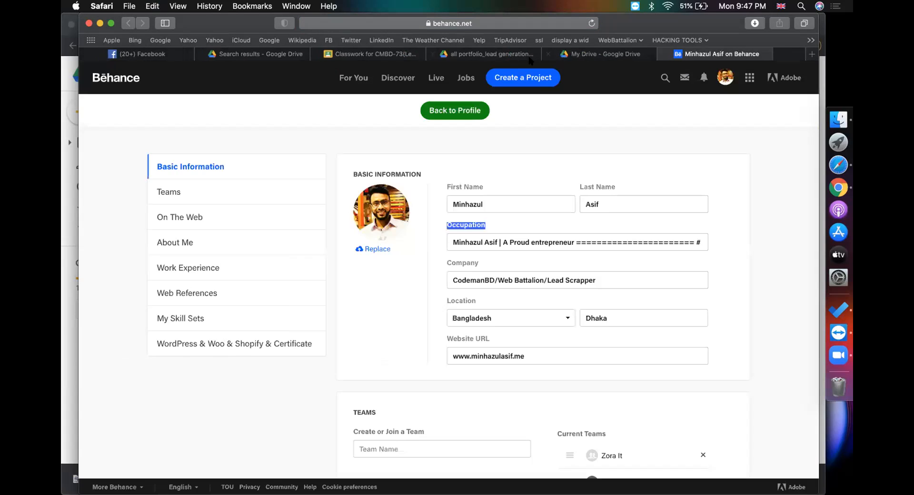
click(522, 55)
click(130, 115)
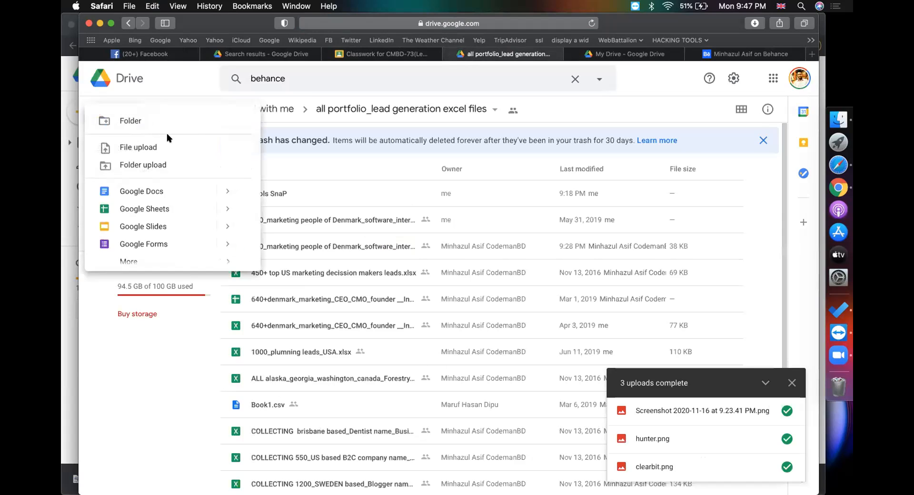
click(167, 184)
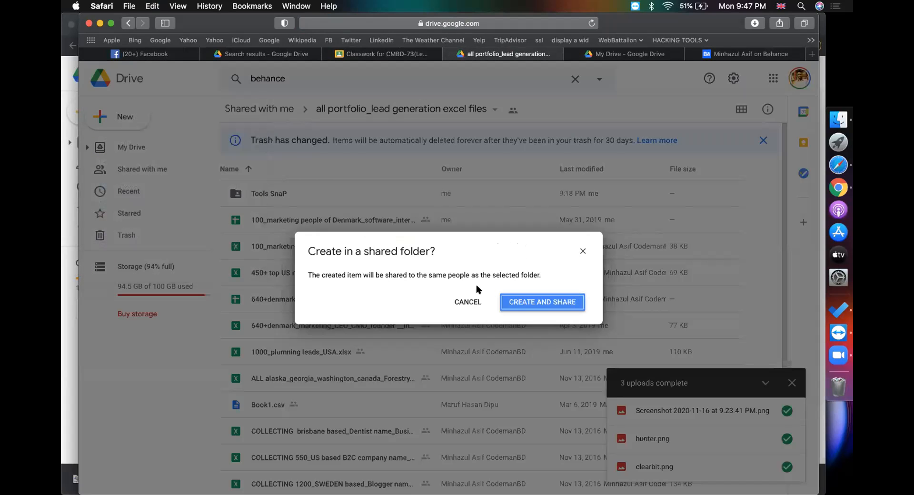
click(508, 302)
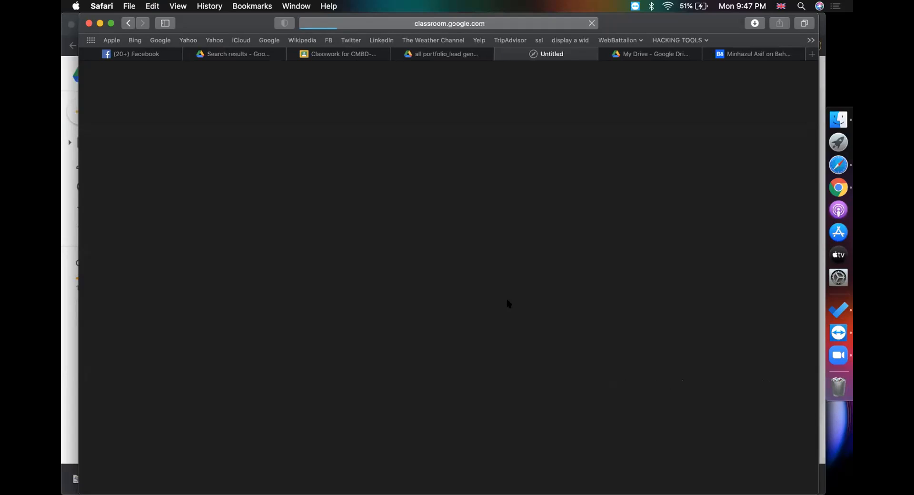
Type heading 'Behance profile complete for lead generation', accept it as title, and begin 'Occupation: expert lead ge'
text(Behance profile complete f)
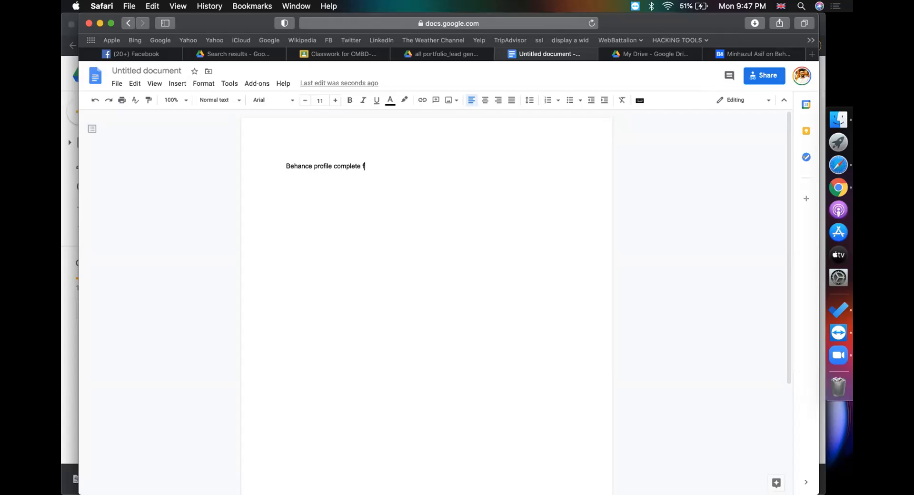
text(or lead generation)
key(Return)
click(149, 72)
click(410, 199)
key(Return)
key(Return)
key(Return)
key(super+v)
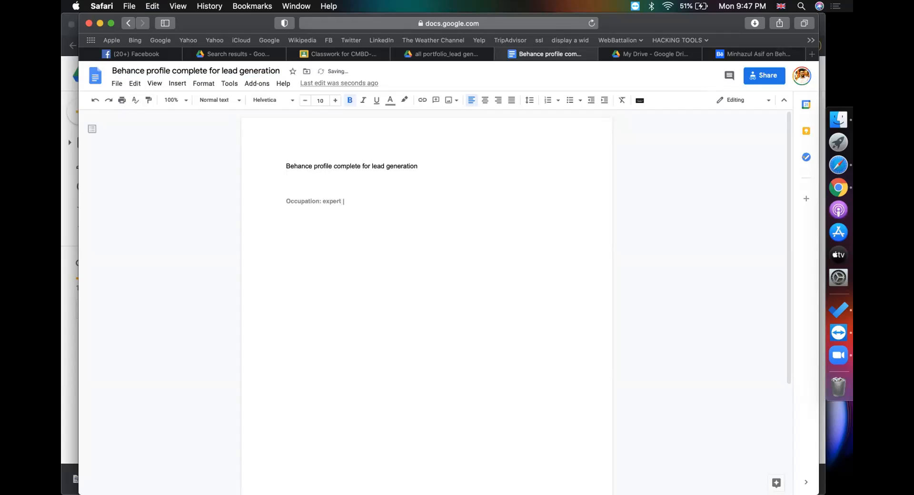
text(: expert lead generator & business email, contact finder)
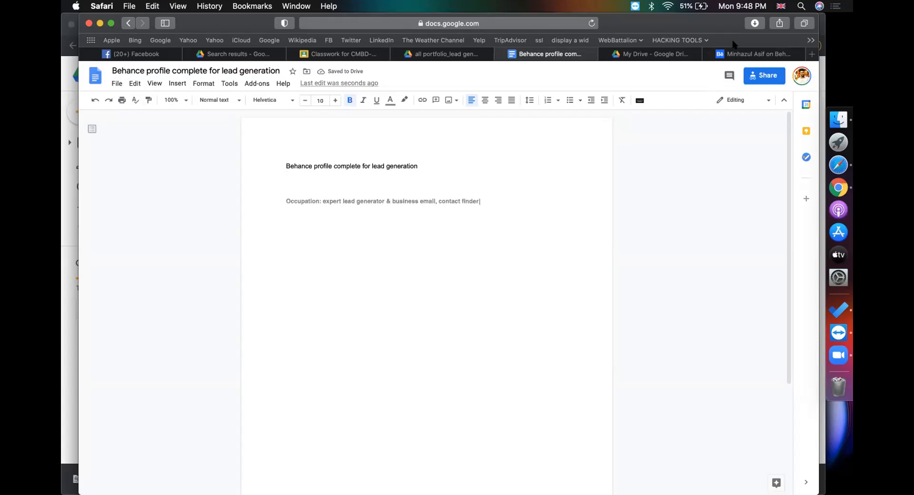
Copy Behance's Company label into the notes doc as a new line 'Company: give your nae'
click(734, 56)
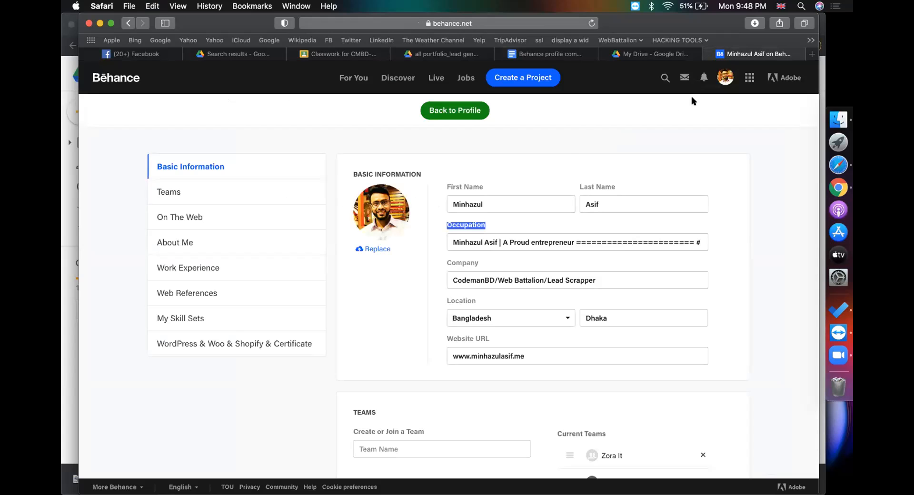
right_click(684, 77)
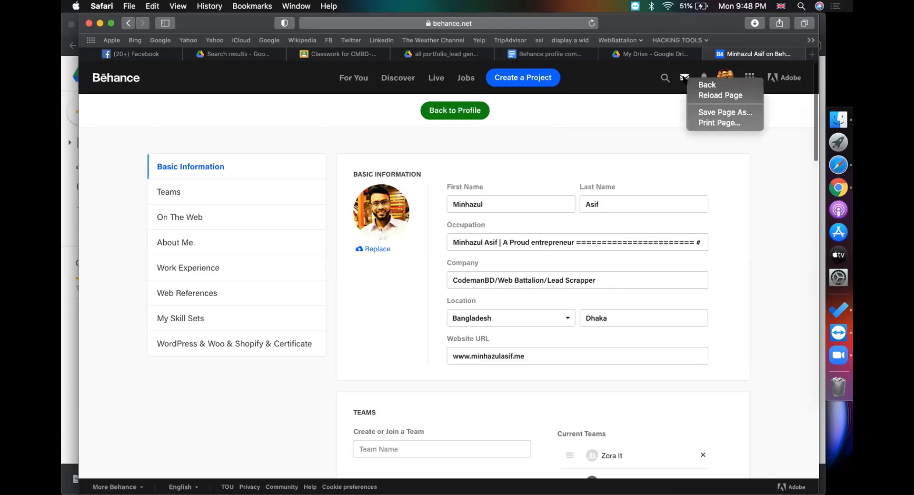
click(675, 85)
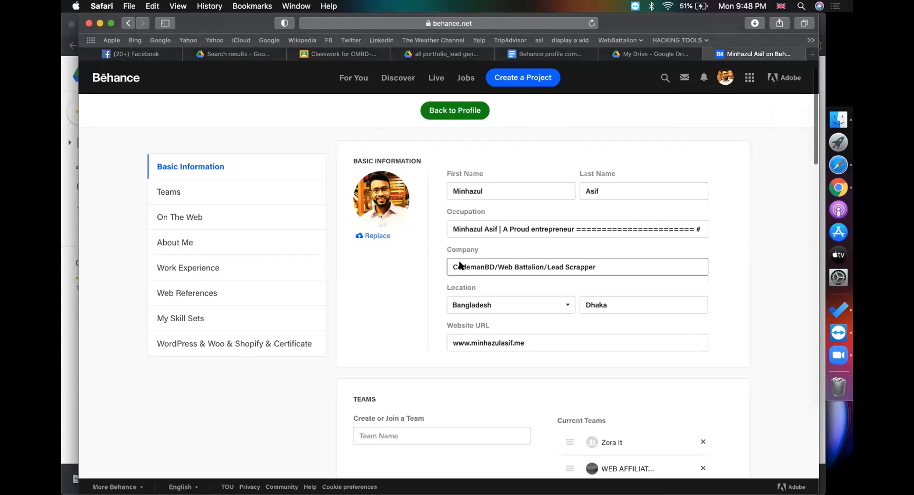
scroll(458, 265, down, 2)
click(531, 246)
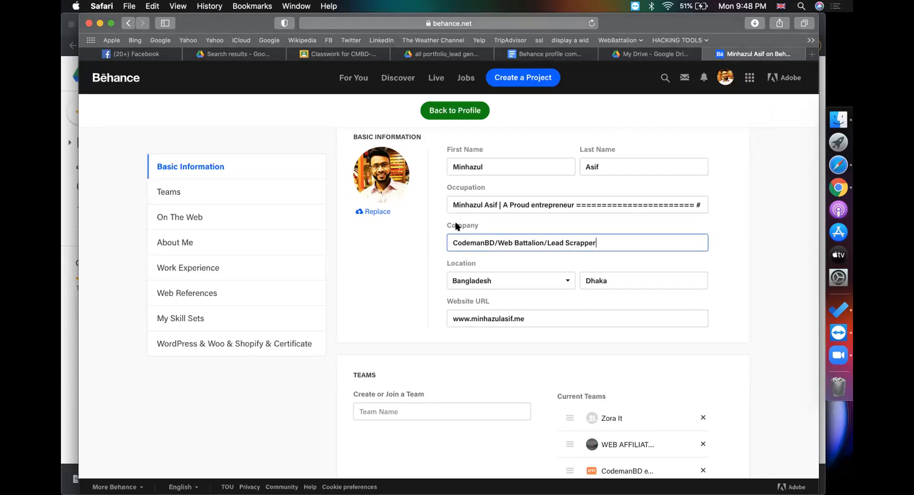
drag(479, 224, 433, 217)
key(super+c)
key(super+c)
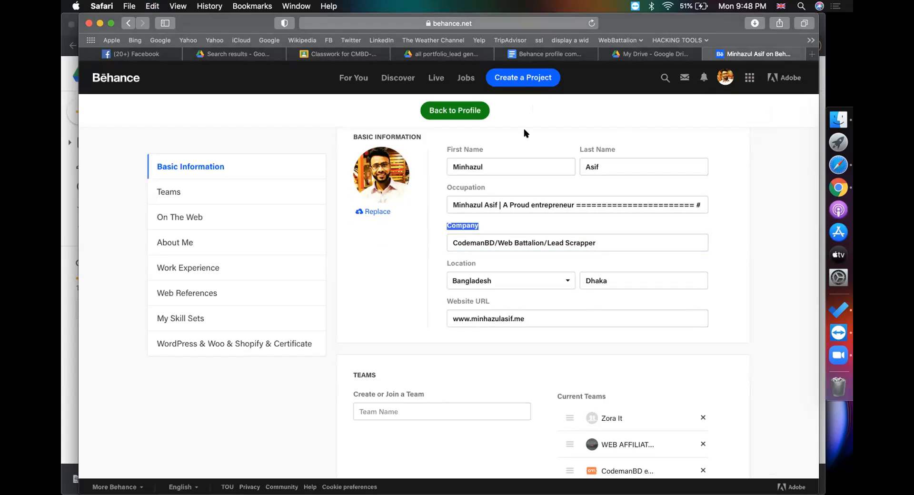
click(543, 55)
key(Return)
key(super+v)
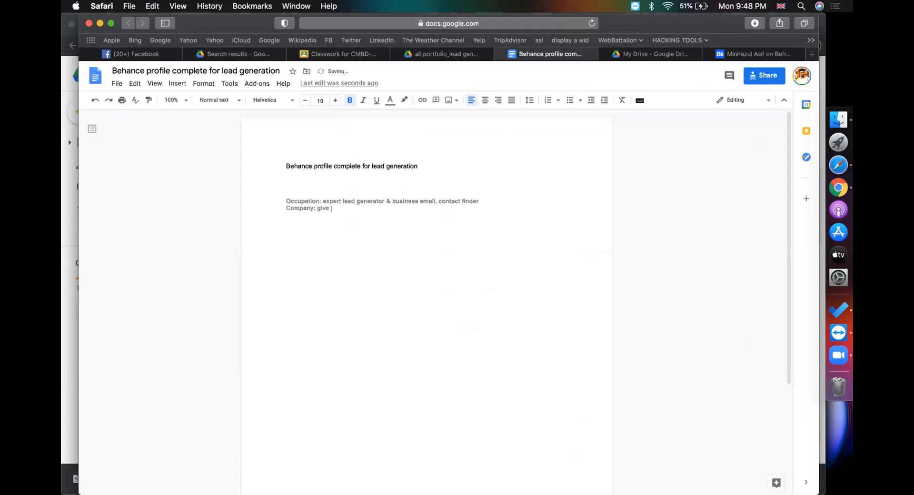
text(: give your nae)
Replace the Behance Website URL with whatminhazulasifwrite.com and let the change save
click(761, 55)
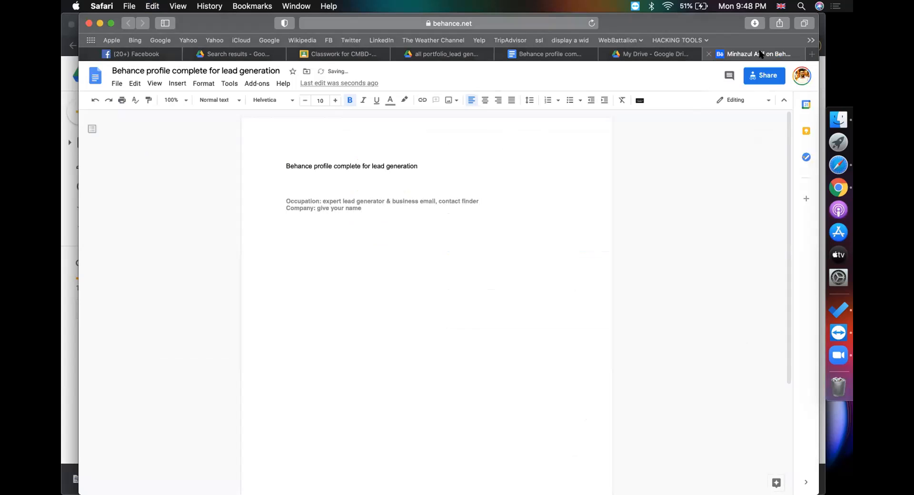
scroll(508, 300, down, 5)
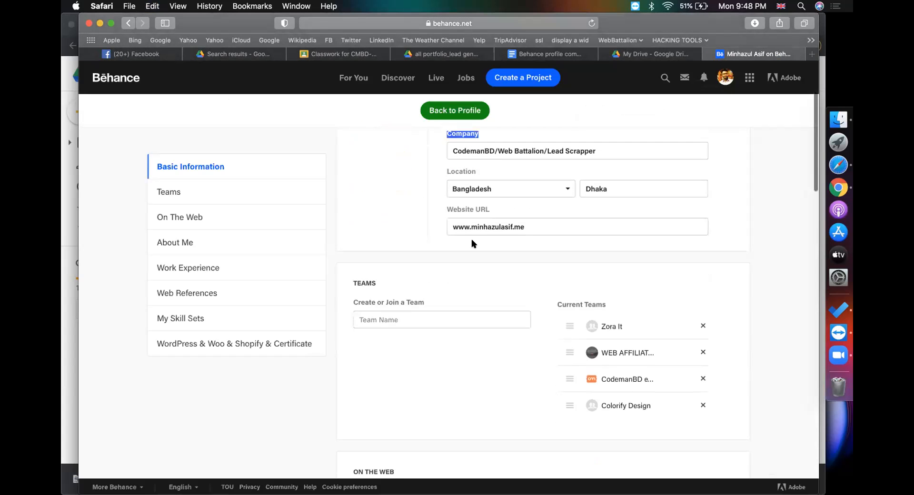
scroll(488, 290, down, 1)
scroll(488, 291, down, 1)
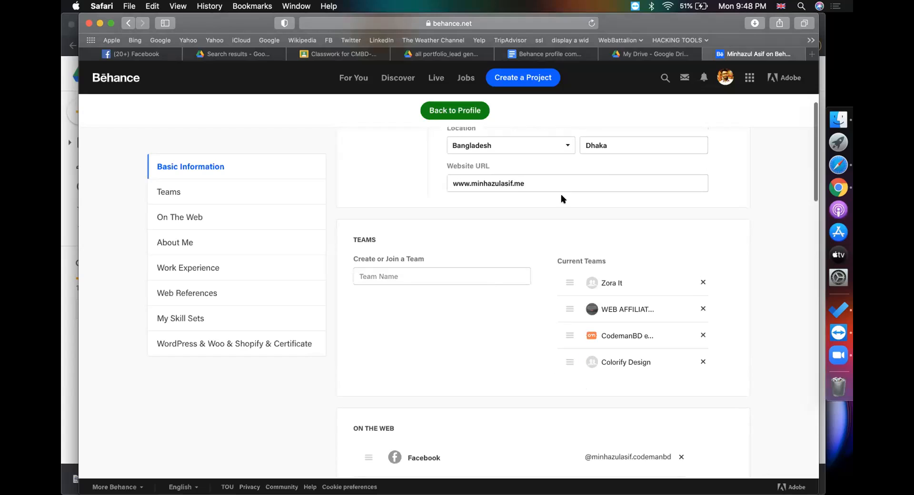
click(470, 182)
drag(470, 181, 525, 183)
text(whatmin)
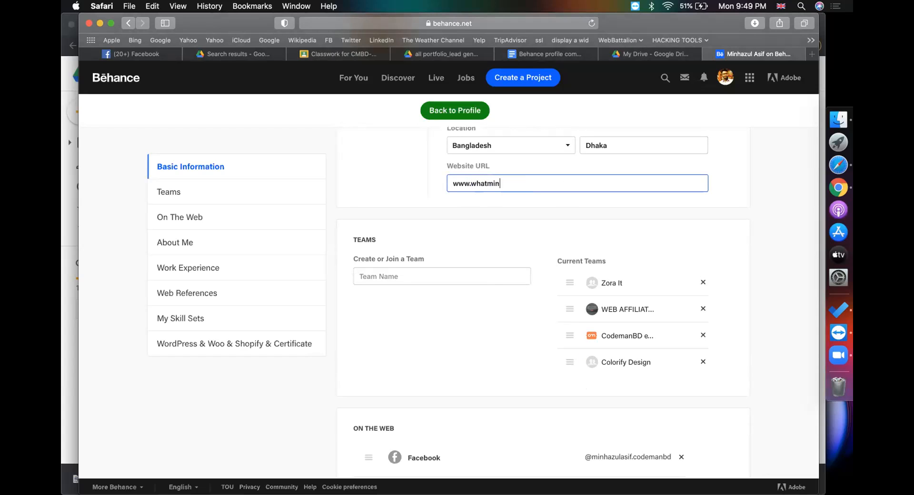
text(hazulasifwrite.com)
click(504, 206)
scroll(456, 244, down, 3)
scroll(455, 245, up, 1)
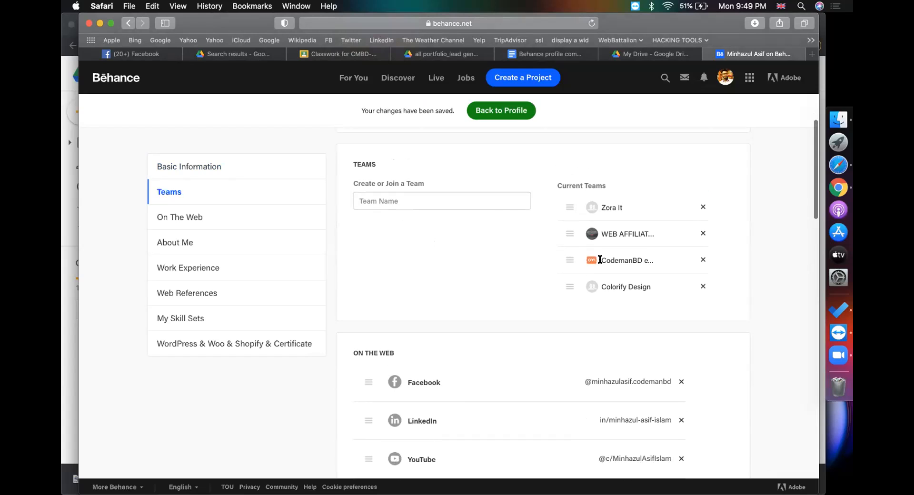
Look over the CodemanBD team details and start a region screen capture with Cmd+Shift+5
drag(601, 261, 641, 259)
click(651, 264)
scroll(473, 253, down, 3)
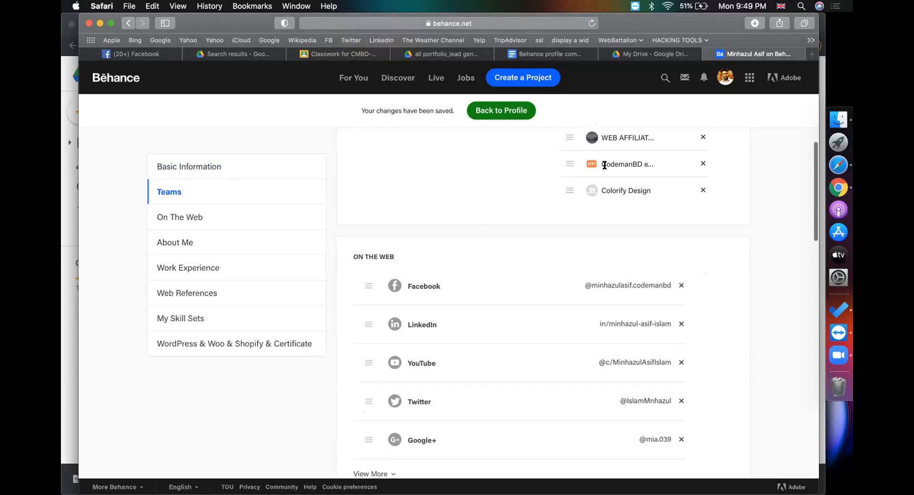
scroll(460, 195, down, 3)
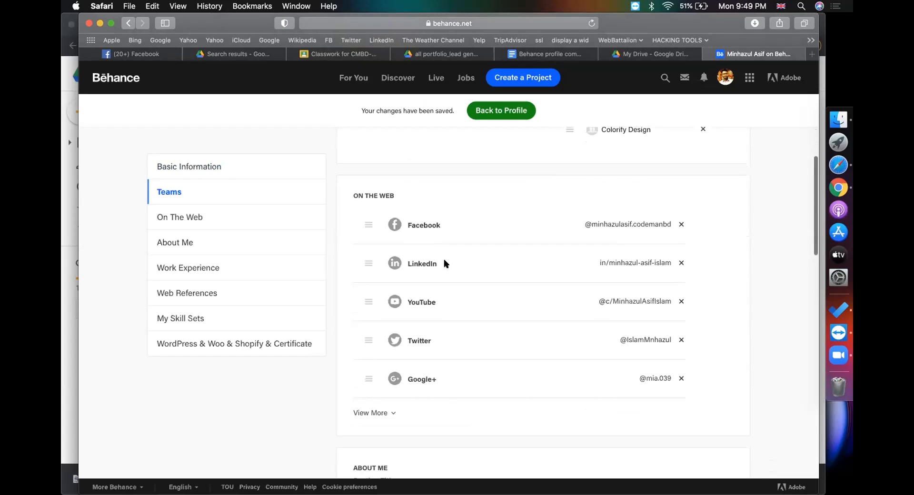
key(super+shift+5)
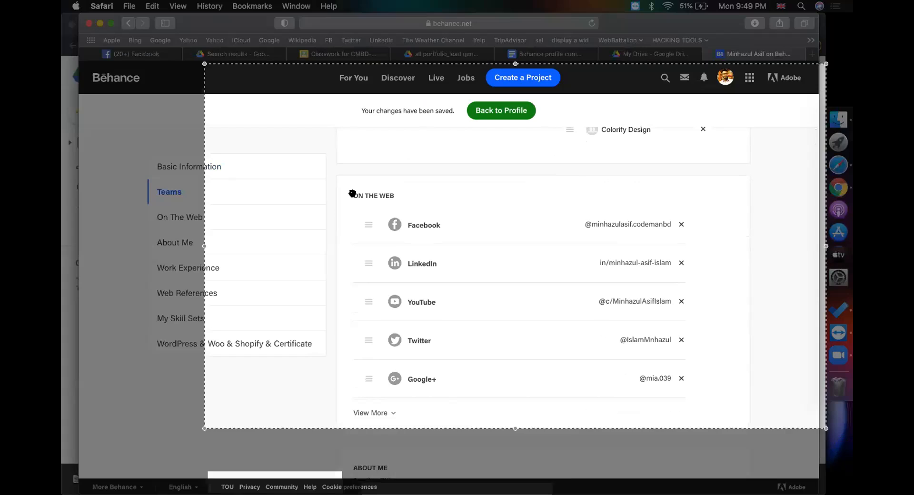
Take a screenshot cropped to the profile's On The Web social links section
drag(204, 64, 332, 173)
drag(823, 299, 754, 300)
drag(546, 425, 544, 404)
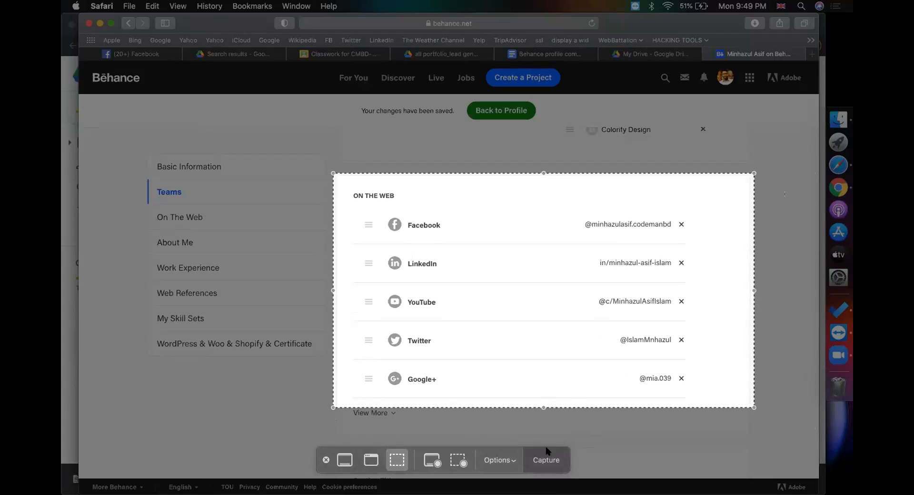
click(546, 458)
Add an 'add social media' line, followed by an '=' line, to the notes doc
click(544, 54)
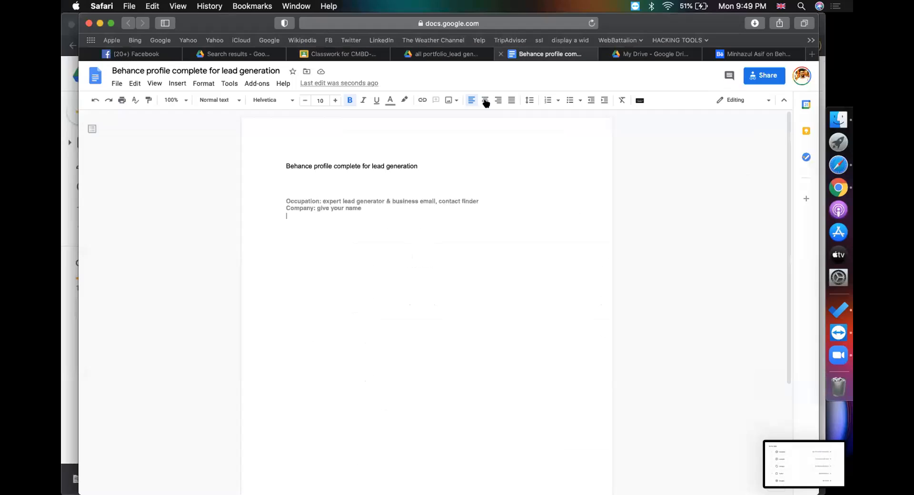
click(395, 252)
text(add social media)
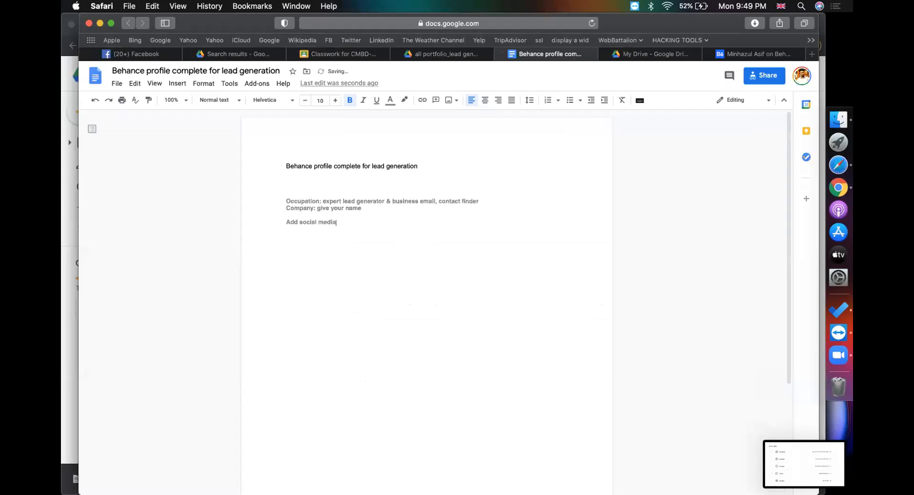
key(Return)
text(================)
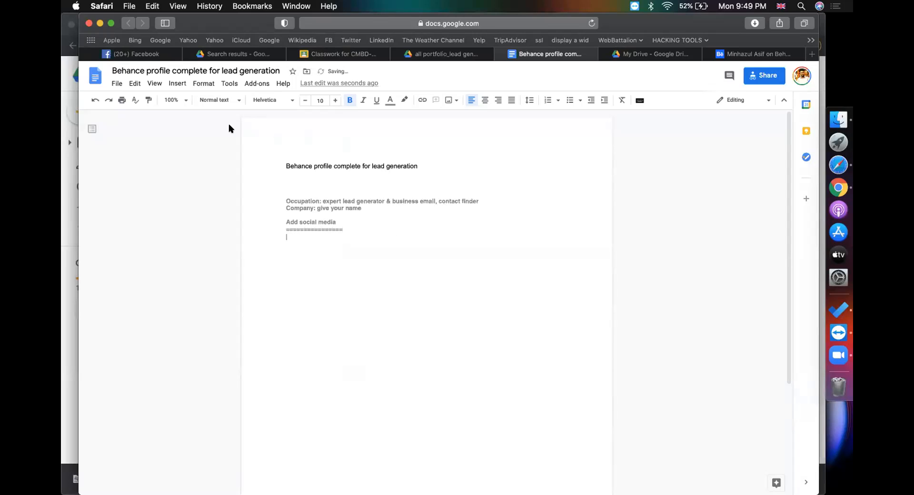
Upload the newest Desktop screenshot into the notes doc as an image
click(180, 84)
mouse_move(188, 101)
click(290, 104)
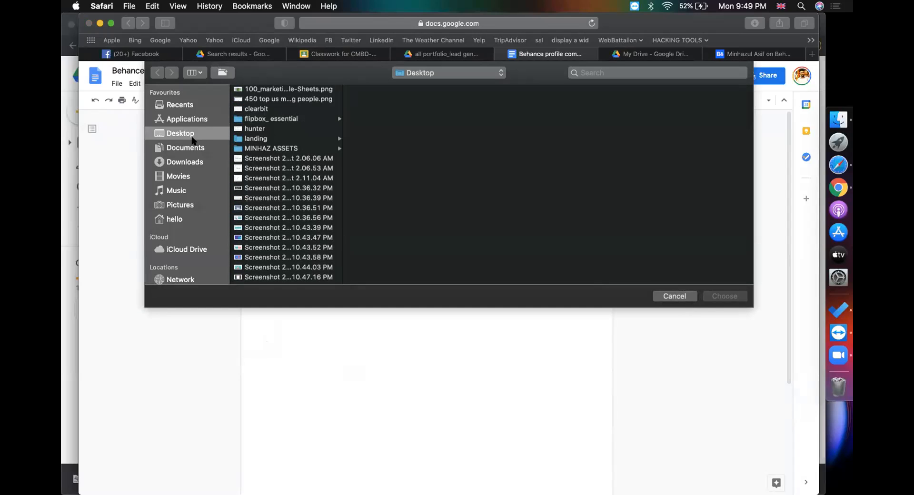
click(243, 168)
scroll(250, 271, down, 5)
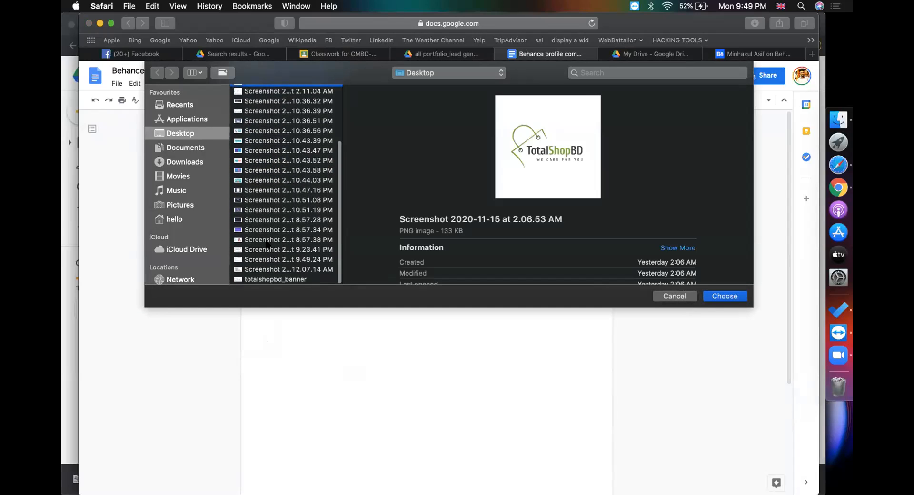
click(249, 270)
key(Down)
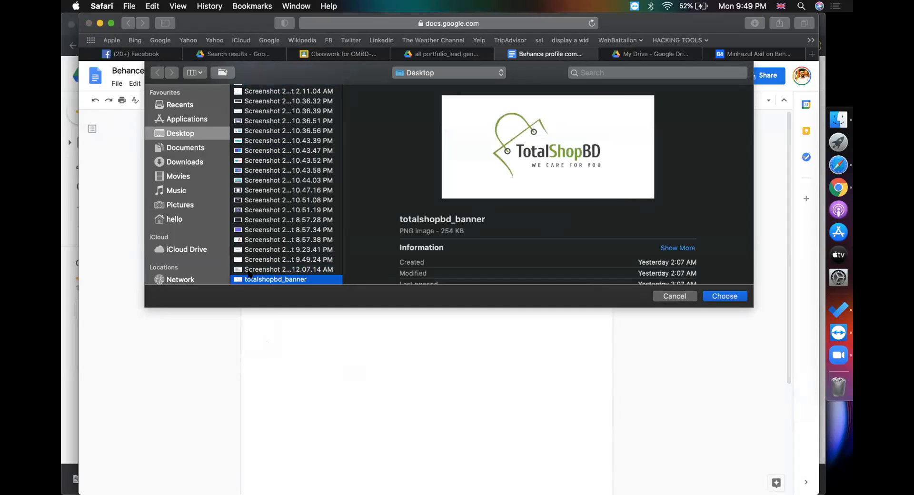
key(Up)
key(Up)
key(Return)
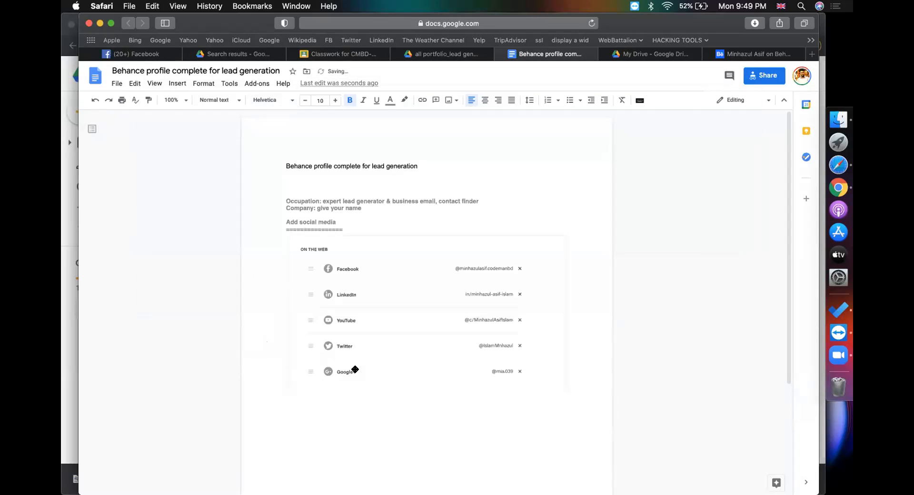
Give the inserted screenshot a grey border and start a new line below it
click(449, 414)
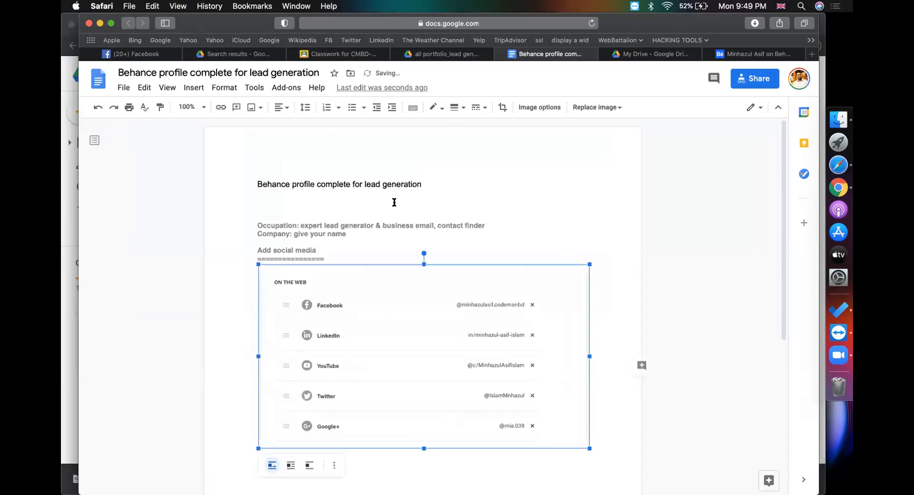
click(432, 108)
click(475, 145)
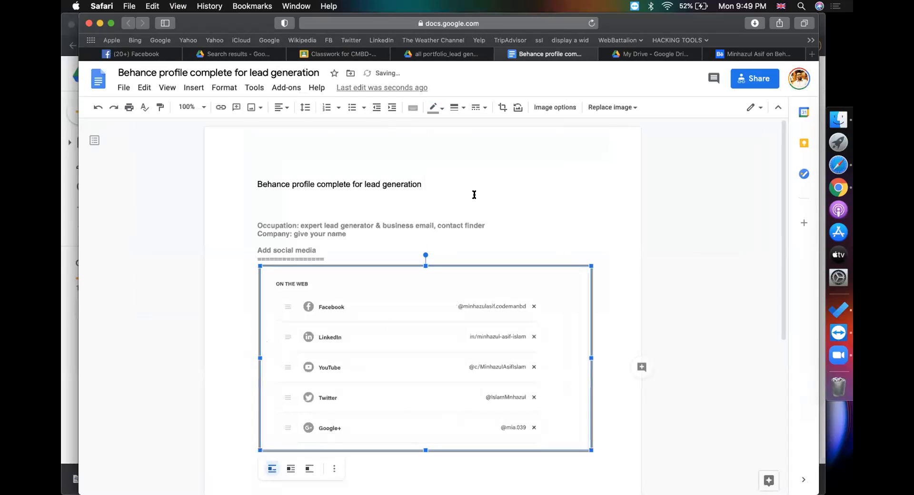
key(Right)
key(Return)
scroll(617, 159, down, 3)
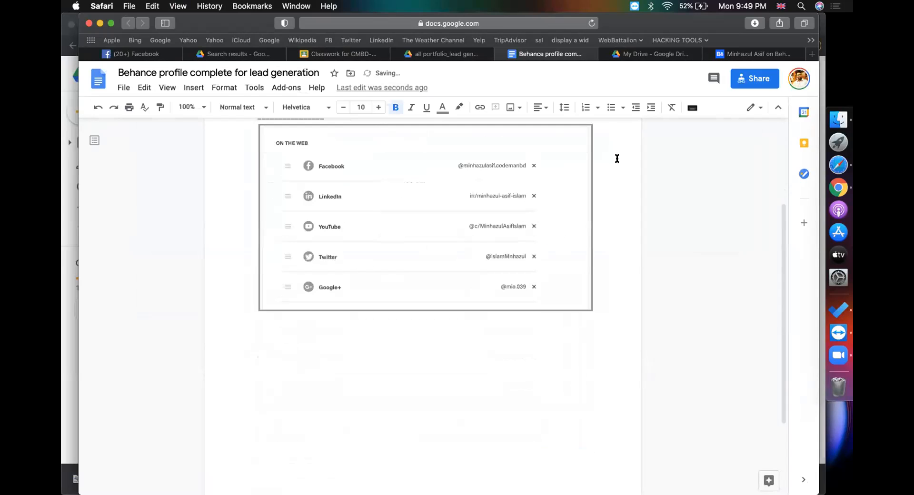
click(736, 55)
scroll(485, 292, down, 5)
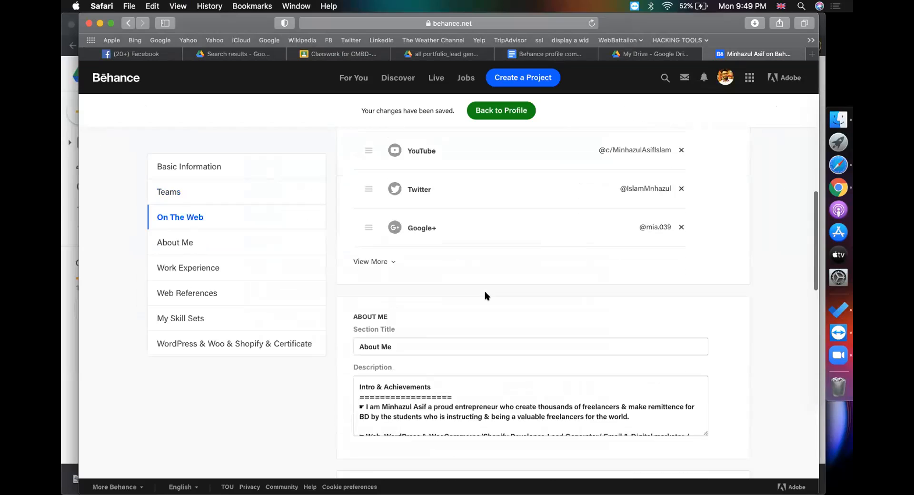
Search Google Drive for 'upwork' and open the Upwork profile overview document
click(431, 295)
scroll(428, 305, down, 5)
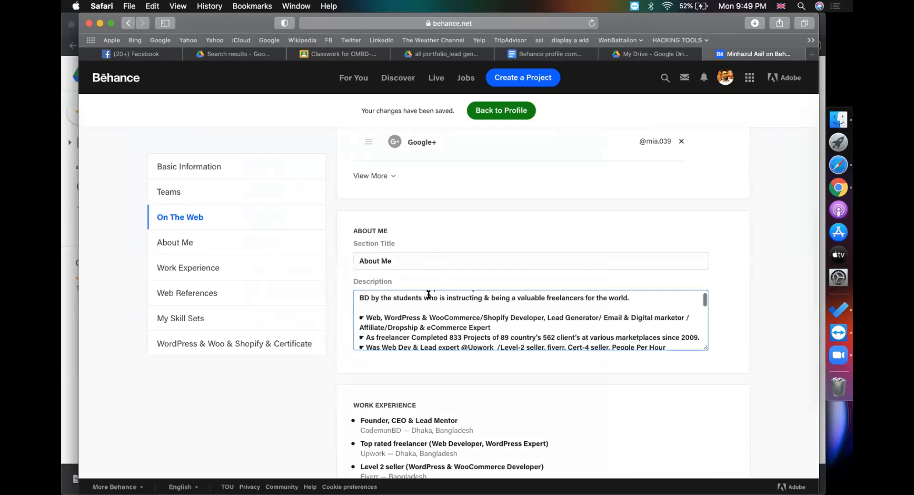
click(641, 54)
click(359, 74)
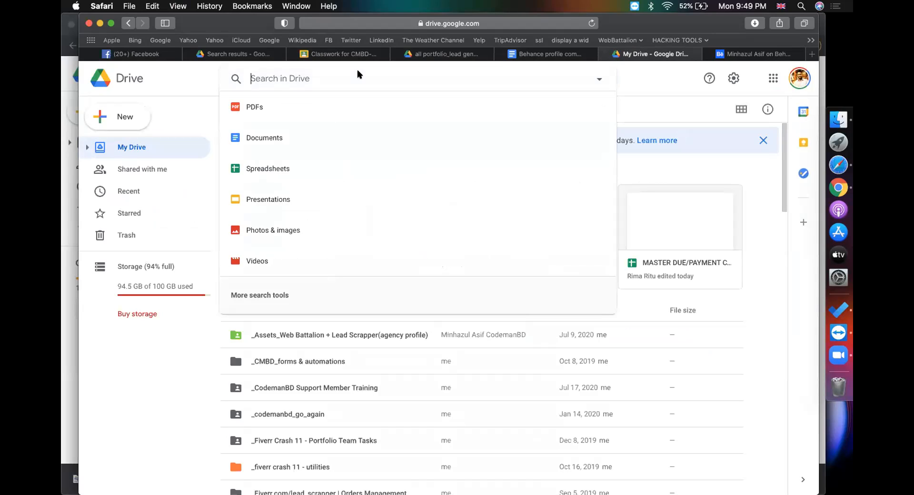
text(upwork)
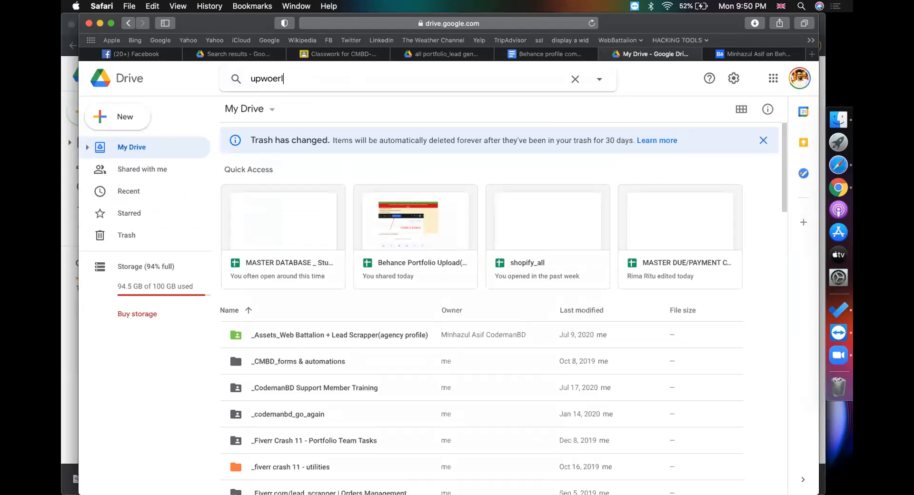
key(BackSpace)
key(BackSpace)
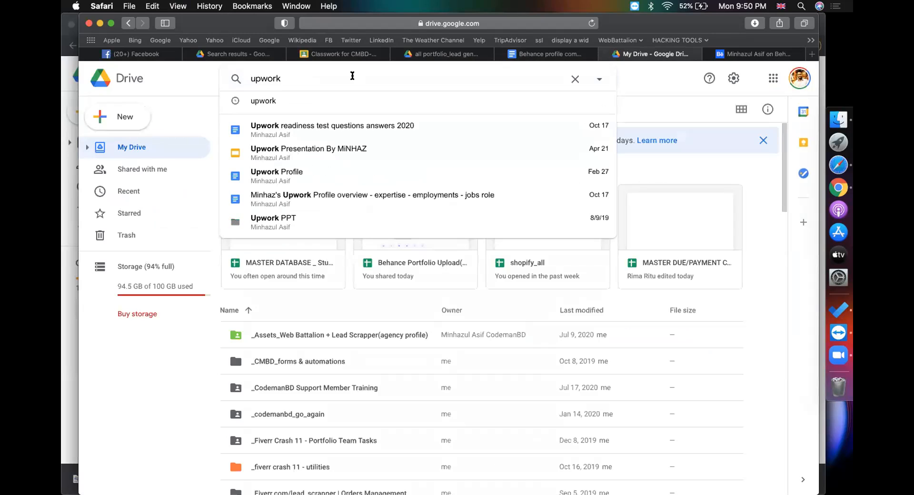
click(409, 199)
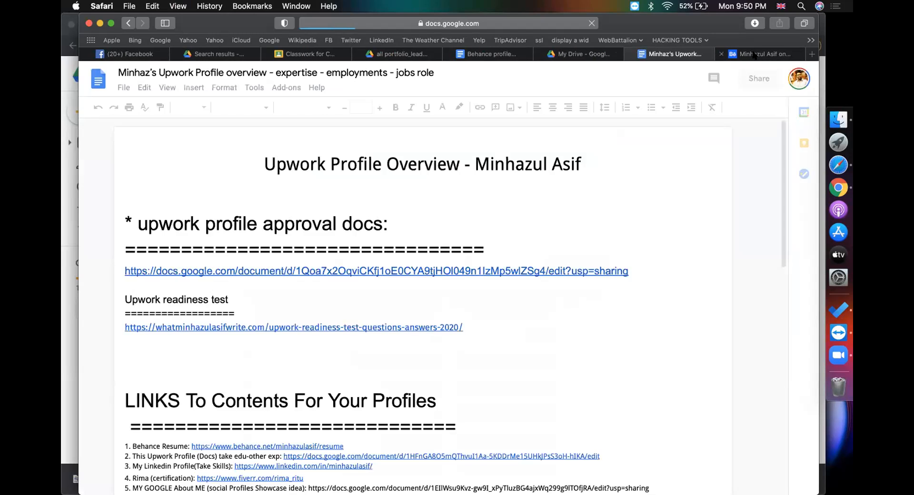
Paste Behance's ABOUT ME heading into the notes with a '============' divider line
click(755, 55)
drag(390, 231, 353, 233)
key(super+c)
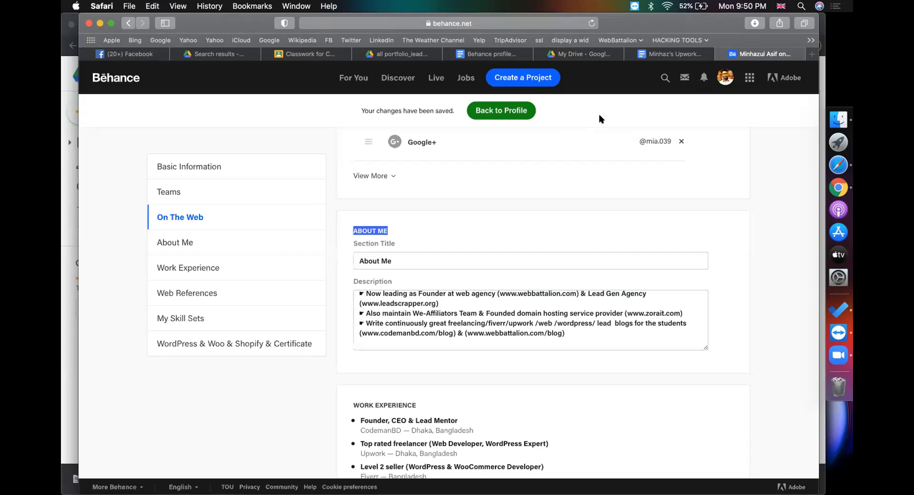
click(482, 55)
key(super+v)
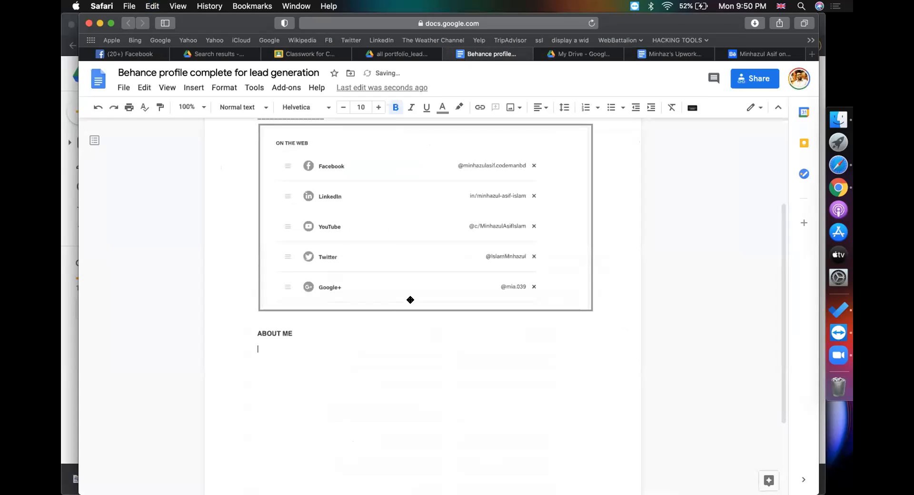
text(============)
Copy the Hello introduction paragraph from the Upwork doc and paste it under ABOUT ME
click(693, 54)
scroll(493, 248, down, 6)
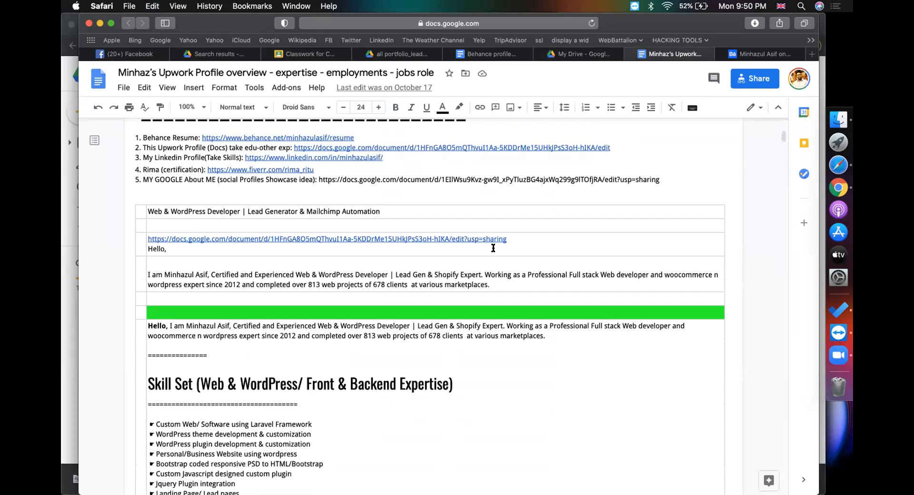
scroll(493, 248, down, 4)
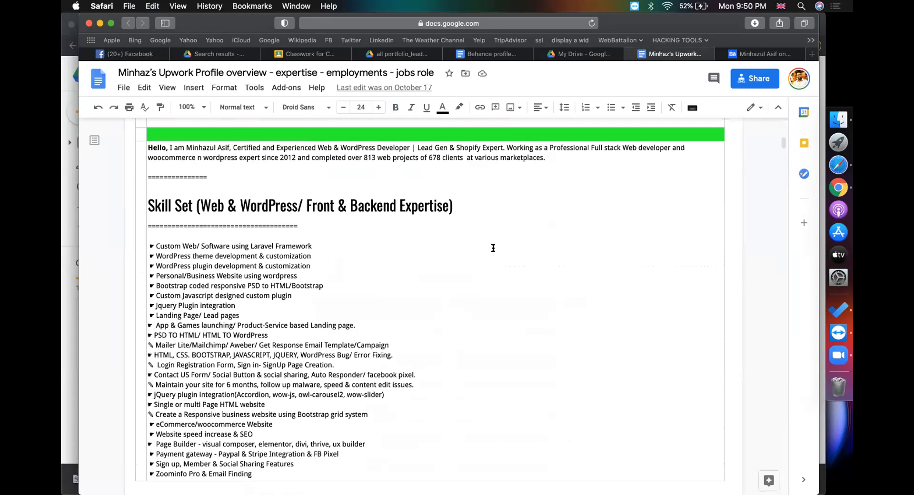
drag(550, 157, 148, 145)
key(super+c)
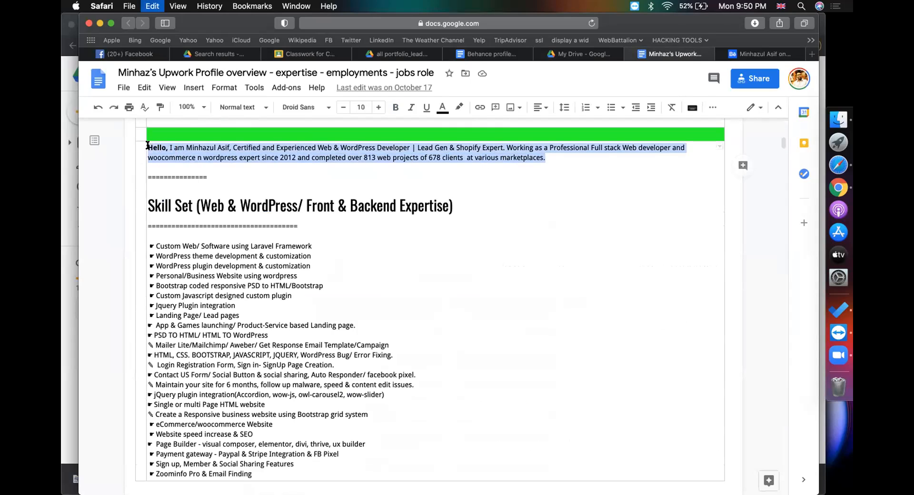
click(480, 54)
key(super+v)
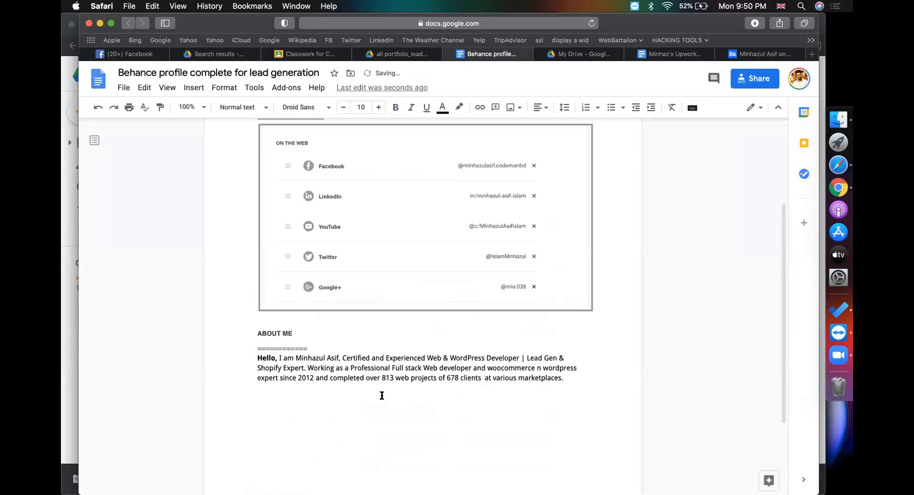
Change the intro's title to 'Lead Generator & business contacts finder' and its specialty to 'lead generation'
click(279, 357)
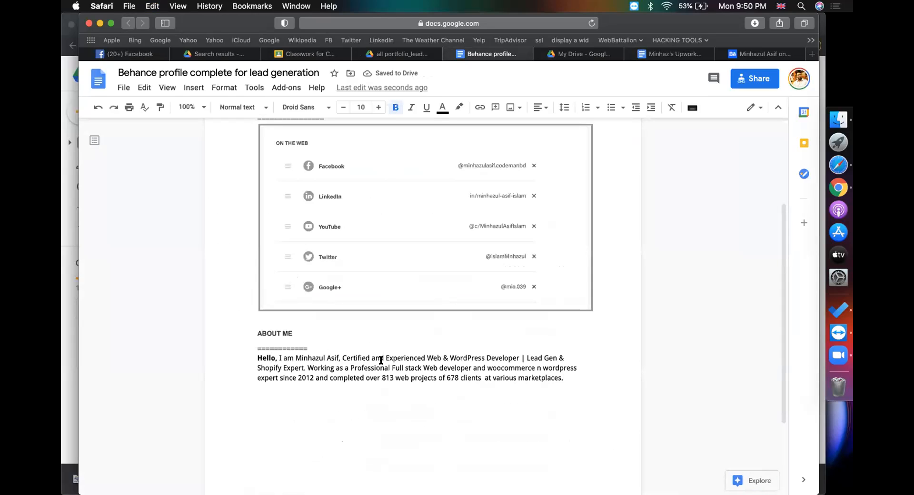
drag(425, 356, 305, 368)
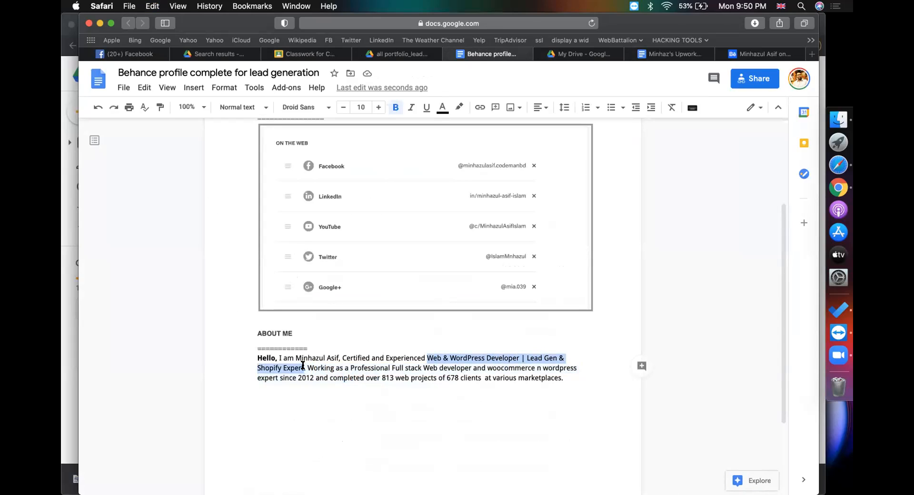
text(Lead Generati)
text(on)
key(BackSpace)
key(BackSpace)
key(BackSpace)
key(BackSpace)
text(r )
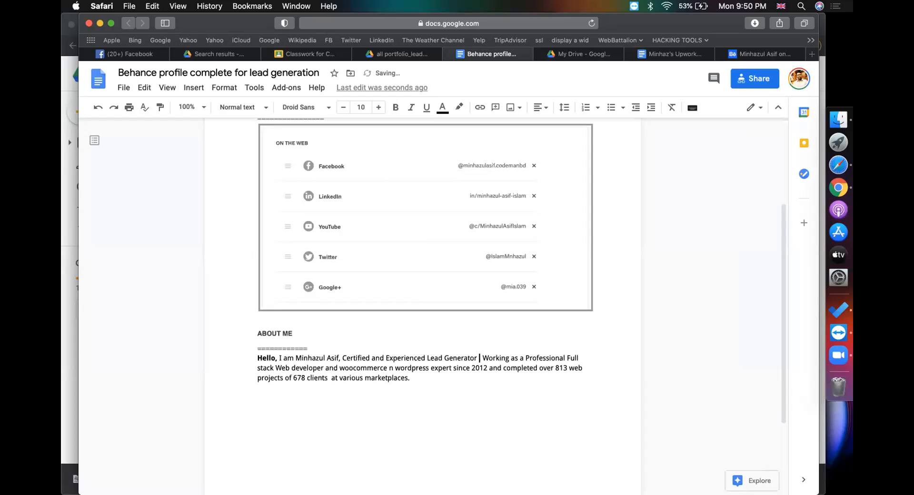
text(& busines)
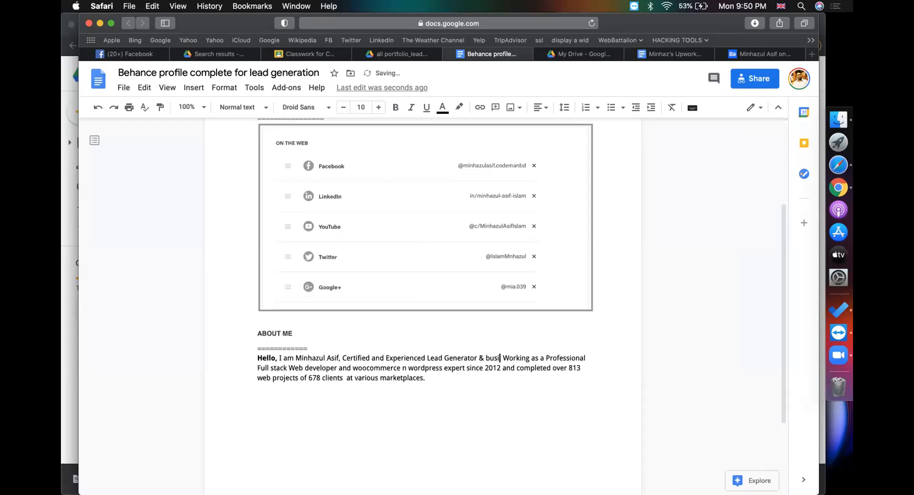
text(s cont)
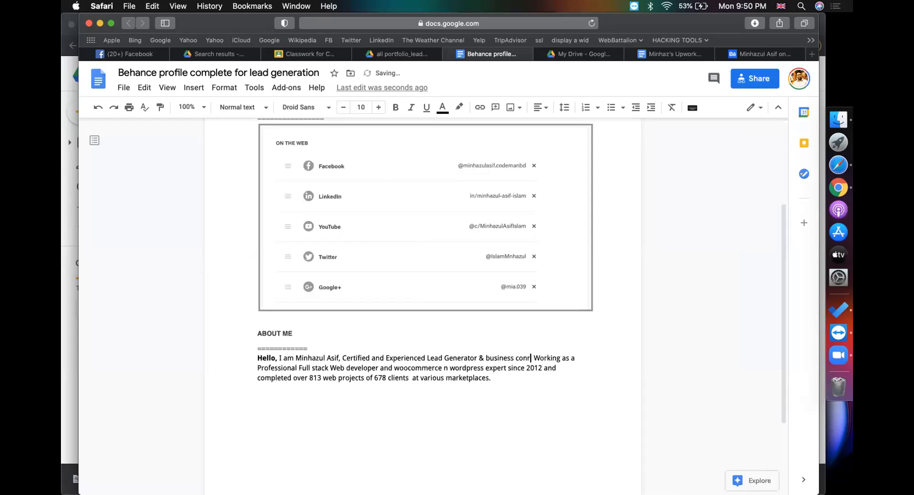
text(acts finder.)
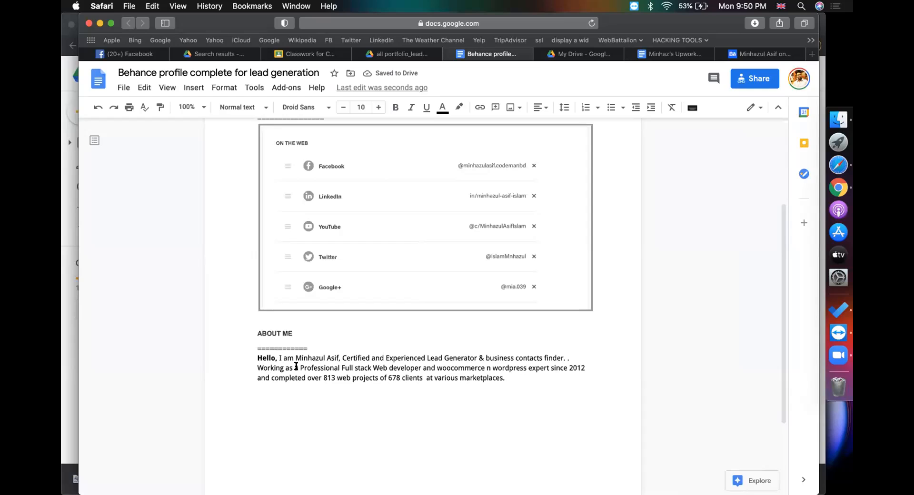
drag(342, 368, 524, 365)
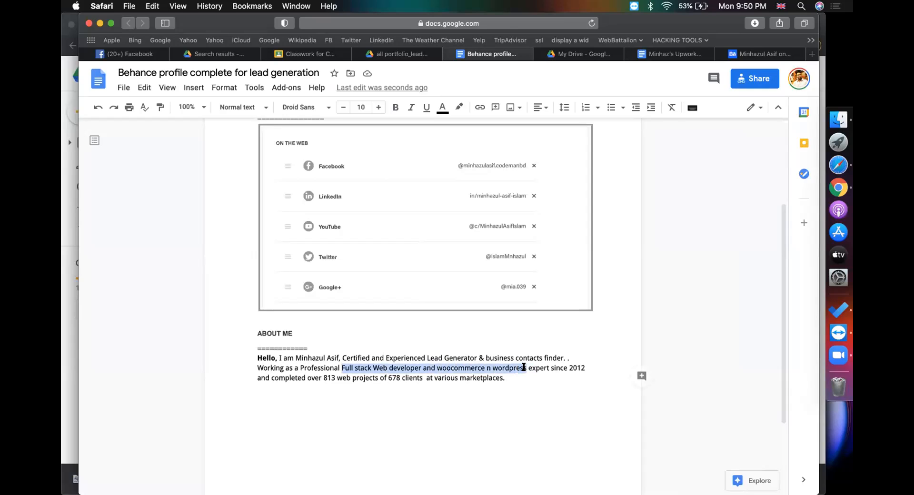
key(BackSpace)
text(lead )
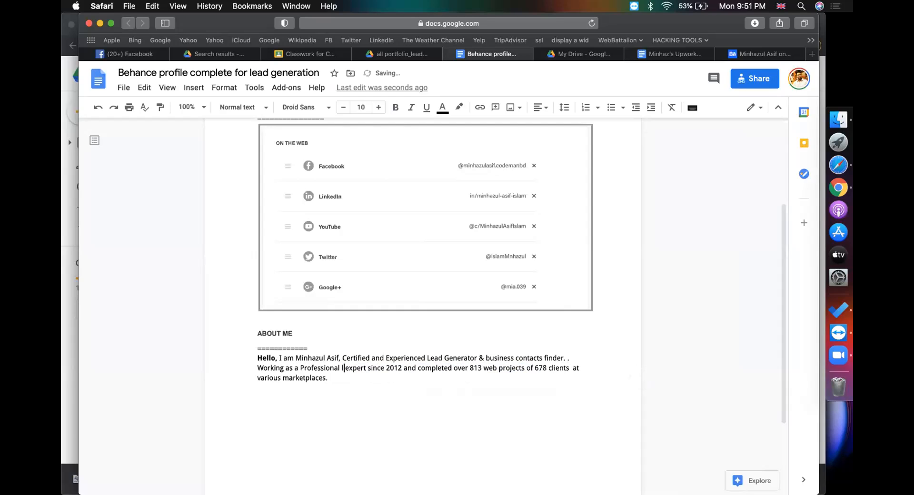
text(generation)
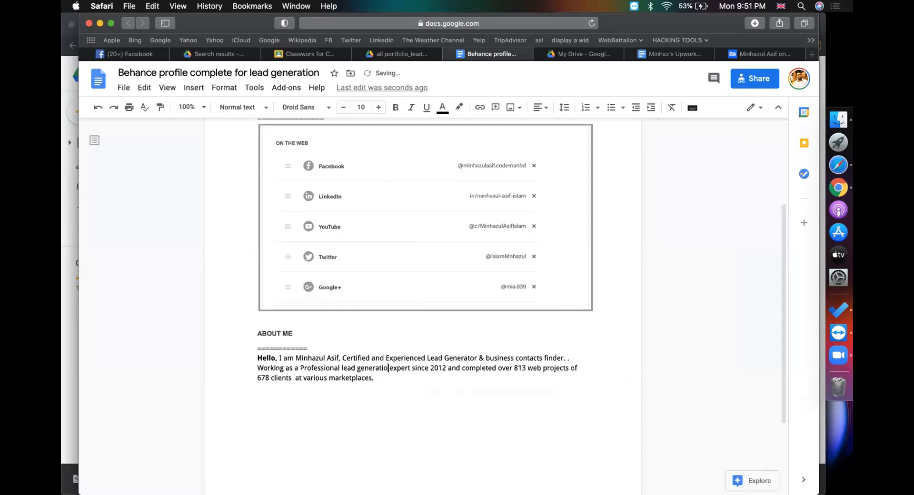
Update the intro's figures to since 2016, 80 projects and 60 clients, dropping the word 'web'
double_click(447, 366)
click(447, 367)
key(BackSpace)
text(6)
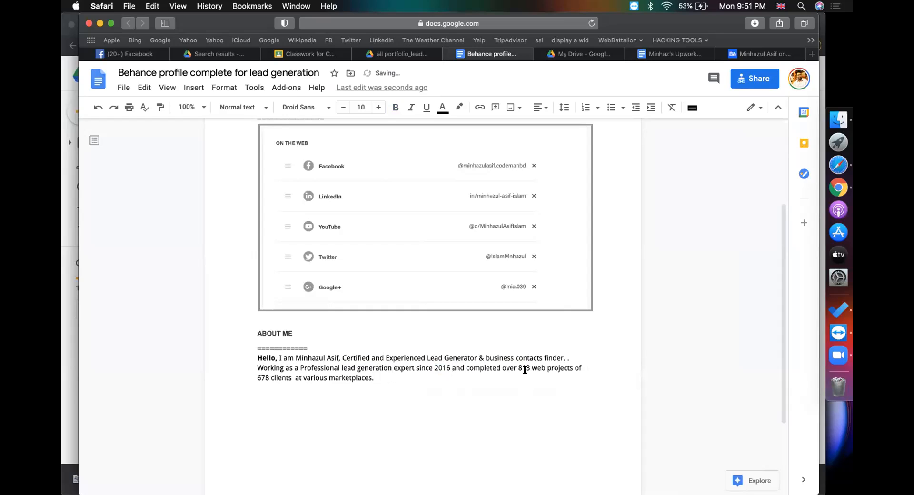
drag(530, 370, 518, 365)
text(80)
double_click(530, 368)
key(BackSpace)
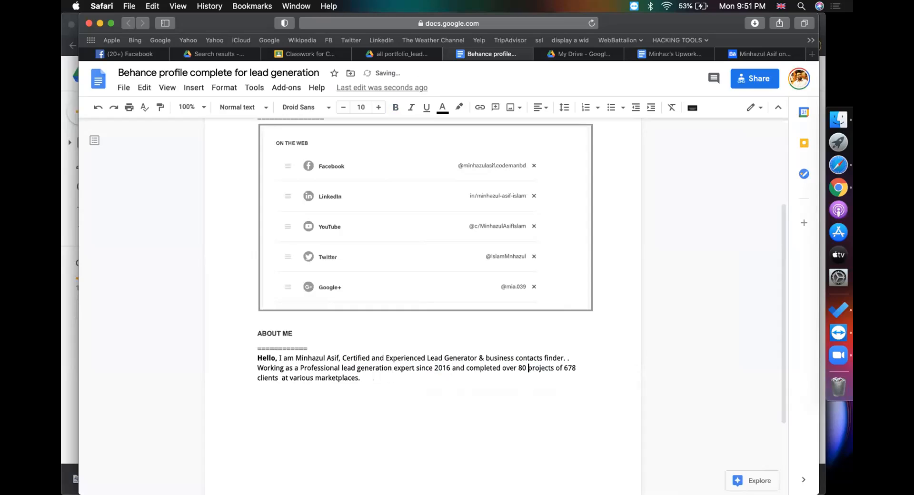
drag(563, 368, 576, 369)
key(BackSpace)
text(0)
Add blank lines after the paragraph and remove the stray period after 'finder'
click(366, 378)
key(Return)
key(Return)
scroll(372, 331, down, 3)
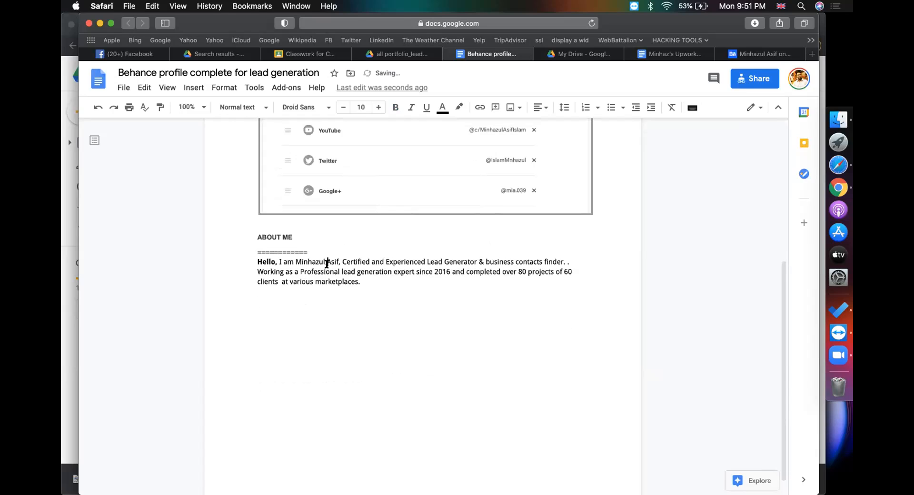
drag(341, 262, 539, 254)
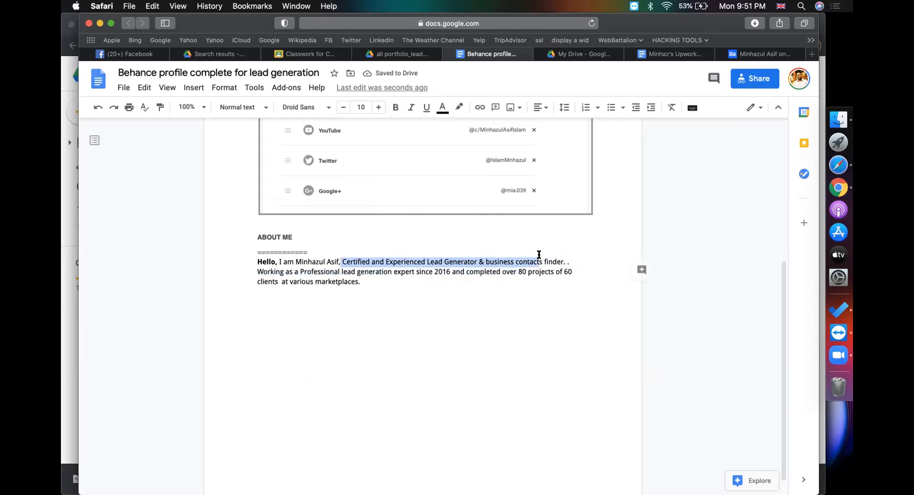
click(578, 259)
key(BackSpace)
key(BackSpace)
key(BackSpace)
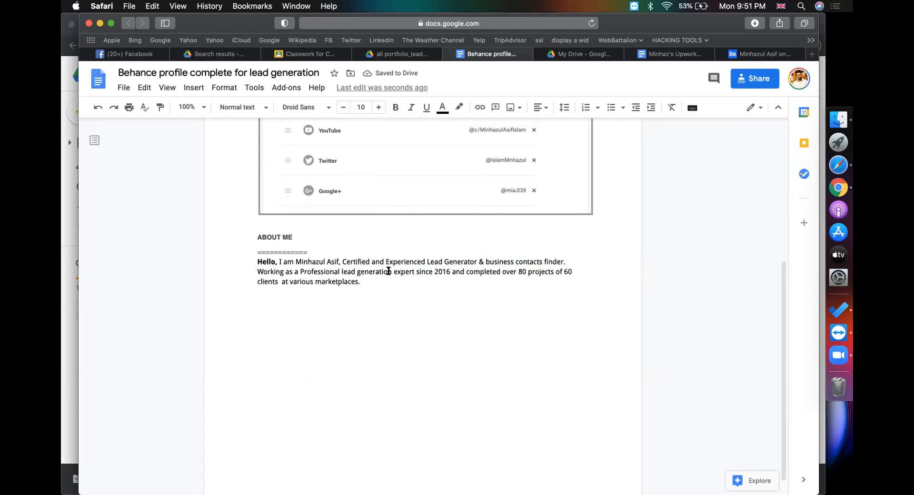
double_click(441, 273)
key(Down)
click(377, 285)
key(Return)
Copy the Expert Lead Generator section and email-finding steps from the Upwork doc, excluding the Skills image
click(666, 57)
scroll(402, 321, down, 6)
scroll(403, 320, down, 5)
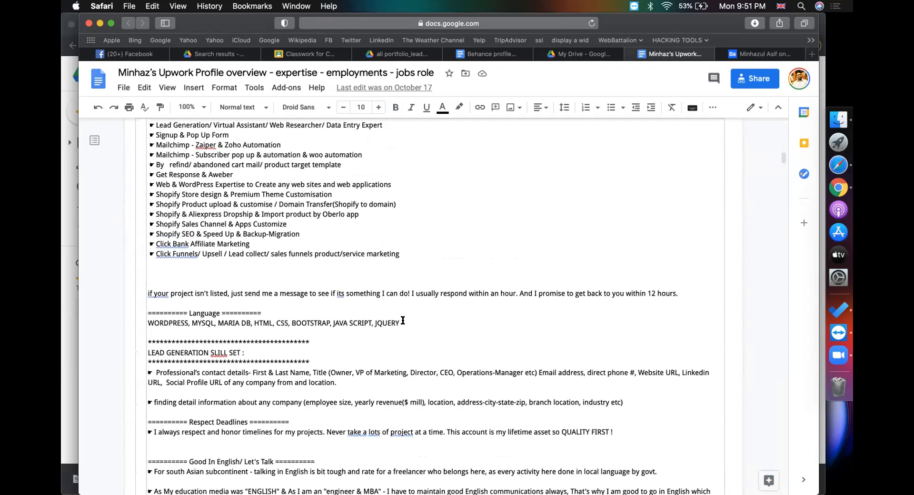
scroll(403, 320, down, 15)
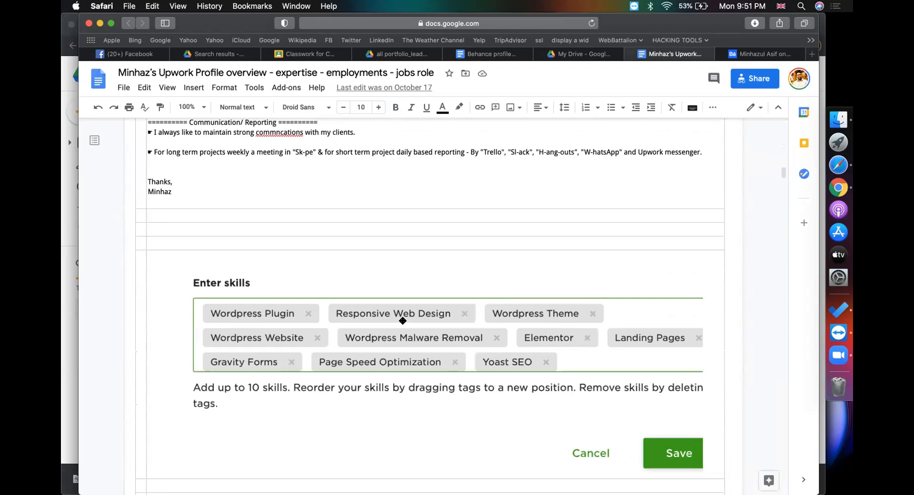
scroll(403, 321, down, 14)
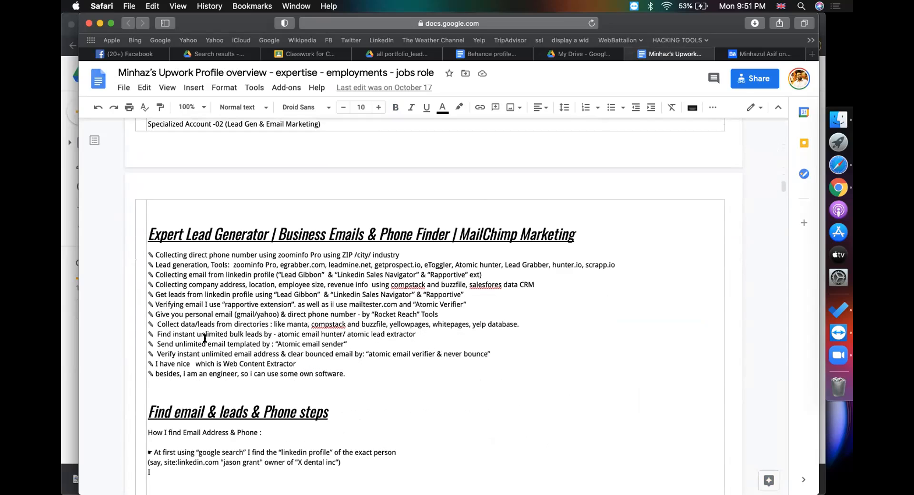
click(204, 233)
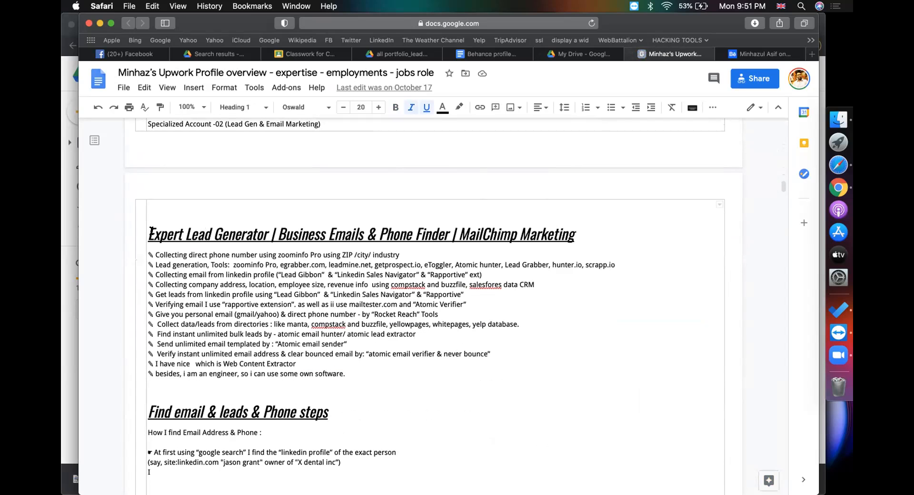
drag(244, 307, 365, 369)
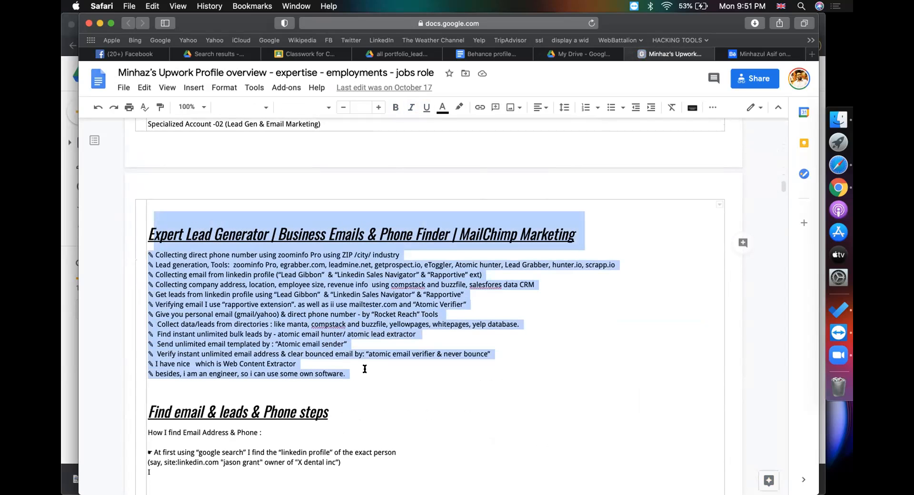
scroll(365, 370, down, 6)
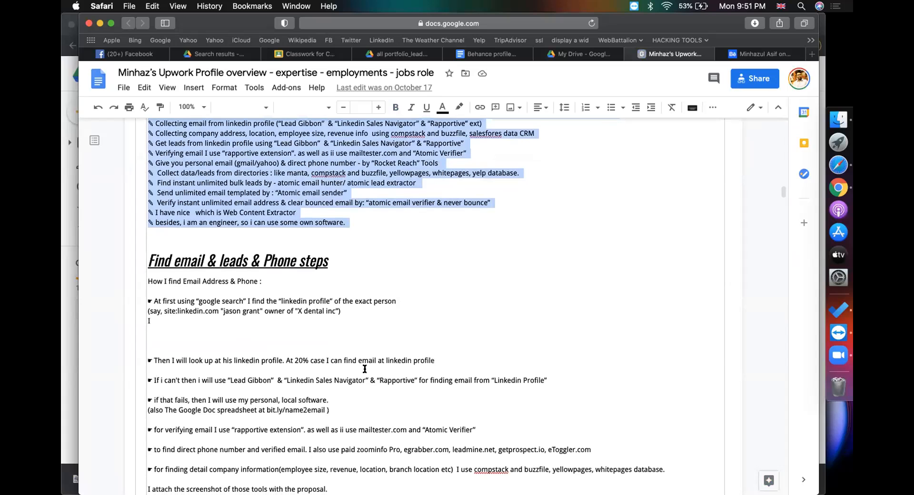
key(shift+Down)
key(shift+Down)
key(shift+Down)
key(shift+Down)
key(shift+Down)
key(shift+Down)
key(shift+Down)
key(shift+Down)
key(shift+Down)
key(shift+Down)
key(shift+Down)
key(shift+Down)
key(shift+Down)
key(shift+Down)
key(shift+Down)
key(shift+Down)
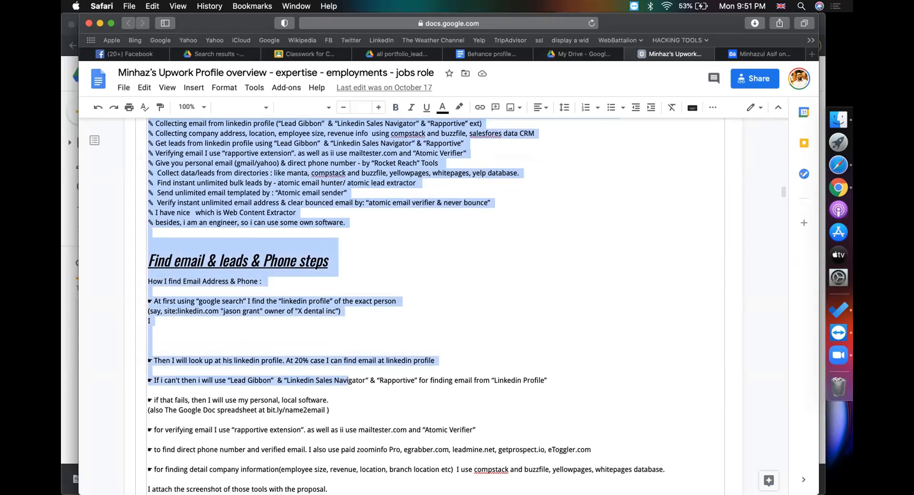
key(shift+Down)
key(shift+Down)
key(shift+Down)
key(shift+Down)
key(shift+Down)
key(shift+Down)
key(shift+Down)
key(shift+Down)
key(shift+Down)
key(shift+Down)
key(shift+Down)
key(shift+Down)
key(shift+Down)
key(shift+Down)
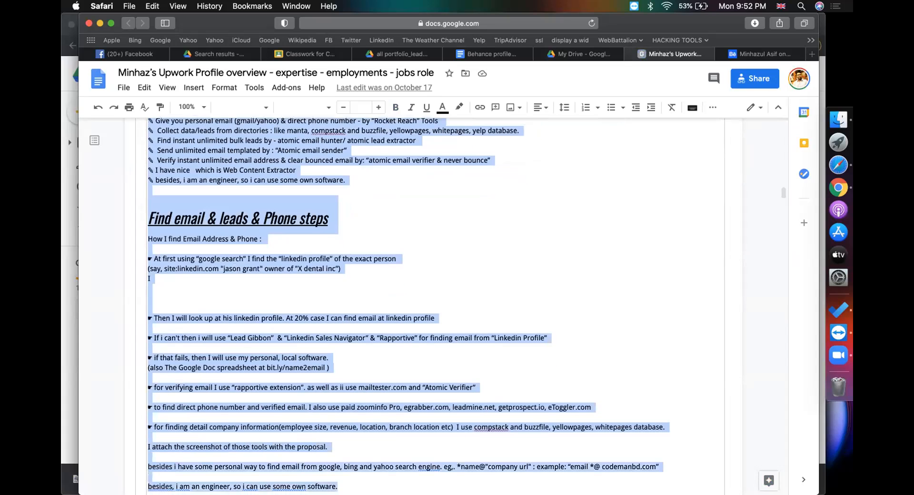
key(shift+Up)
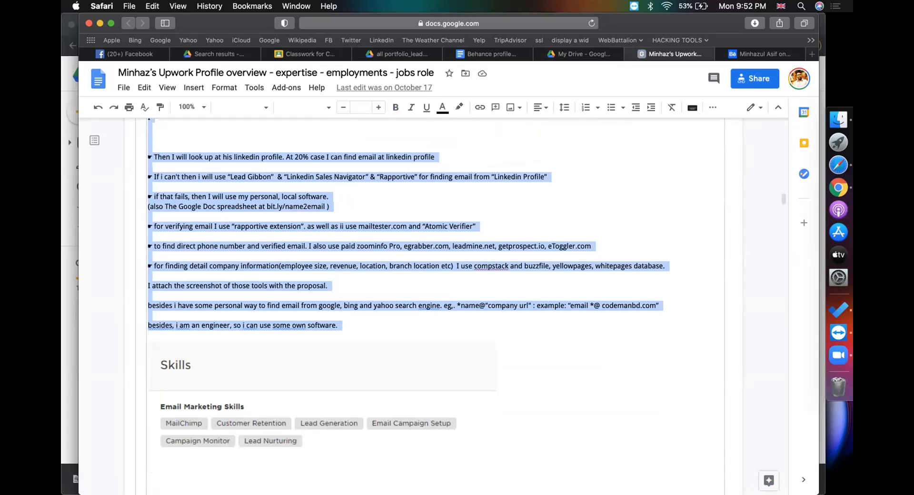
Paste the copied lead-generation notes on a new line in the Behance profile doc
click(487, 54)
key(Return)
key(super+v)
scroll(271, 225, up, 2)
scroll(272, 224, up, 8)
Capitalise 'Expert' at the start of the pasted heading
click(257, 233)
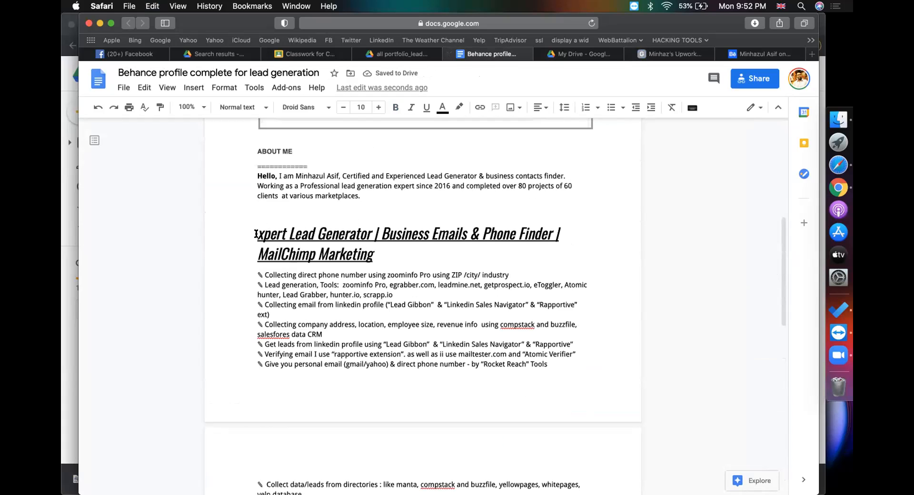
text(E)
click(384, 233)
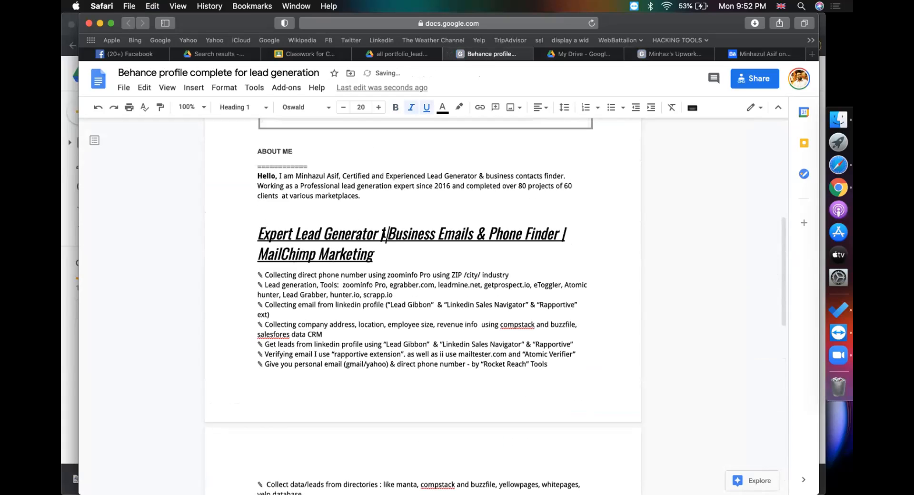
click(333, 236)
click(326, 254)
Replace Rapportive with Contact+ in the LinkedIn email bullet and correct compstack to compstak
drag(264, 275, 418, 273)
click(452, 275)
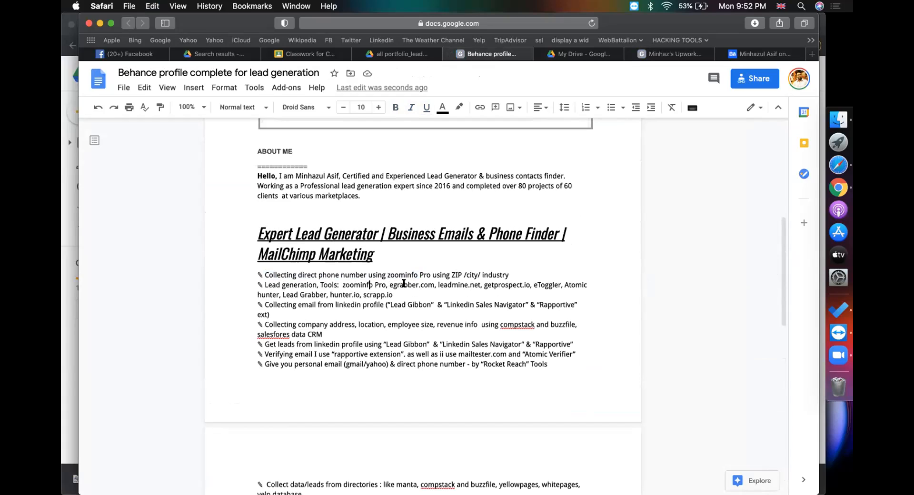
click(498, 284)
click(572, 285)
click(334, 294)
double_click(553, 304)
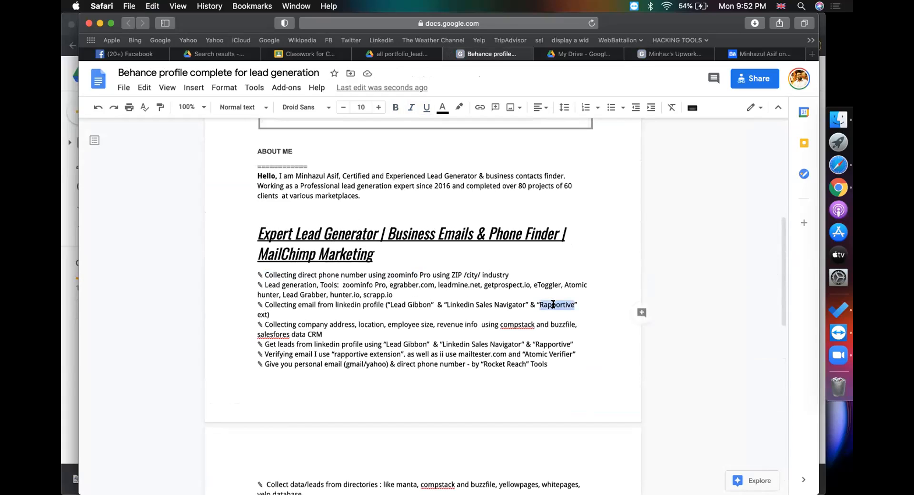
text(Con)
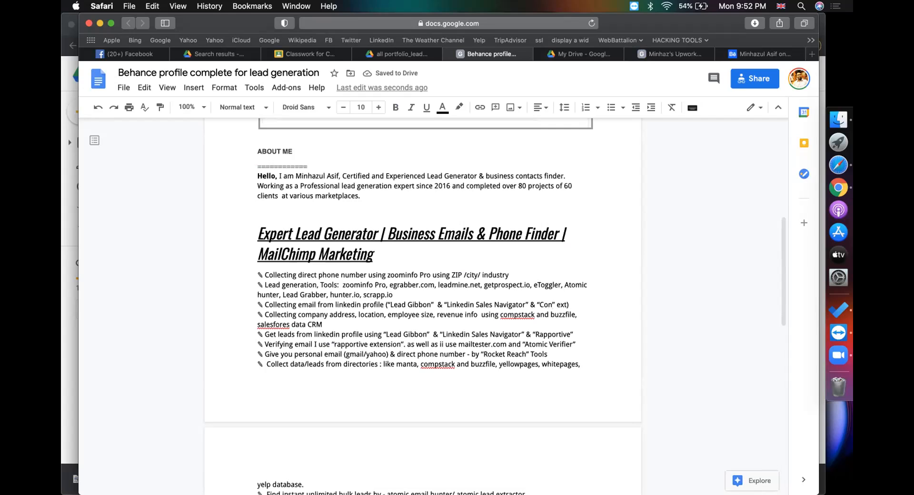
text(tact+)
click(506, 315)
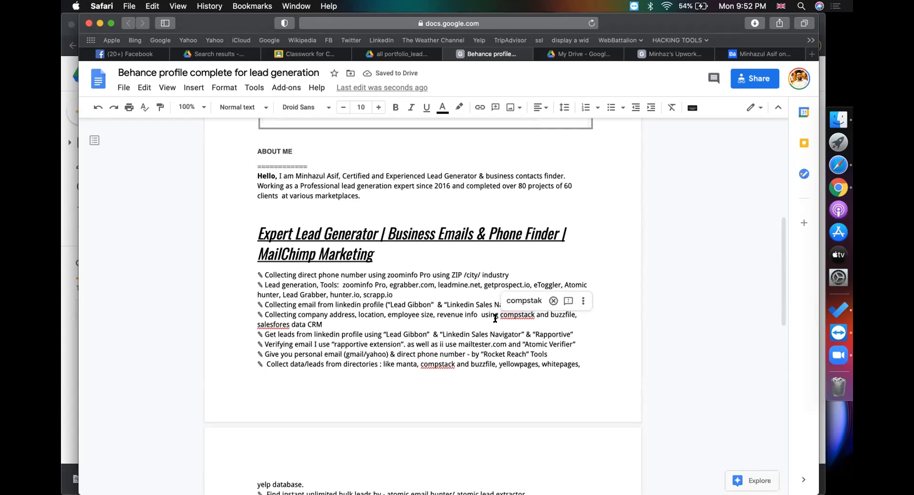
click(524, 301)
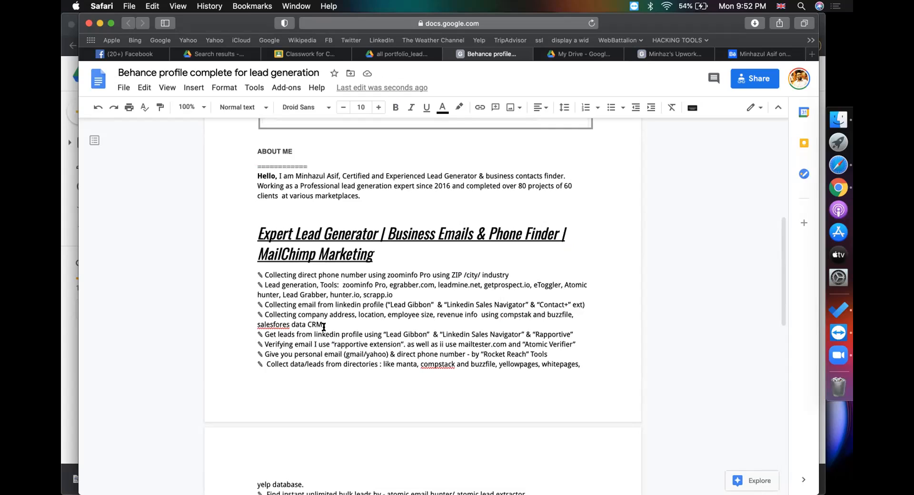
Replace Rapportive with hunter in the Get leads line
drag(273, 335, 410, 334)
click(376, 335)
scroll(556, 330, down, 1)
double_click(555, 316)
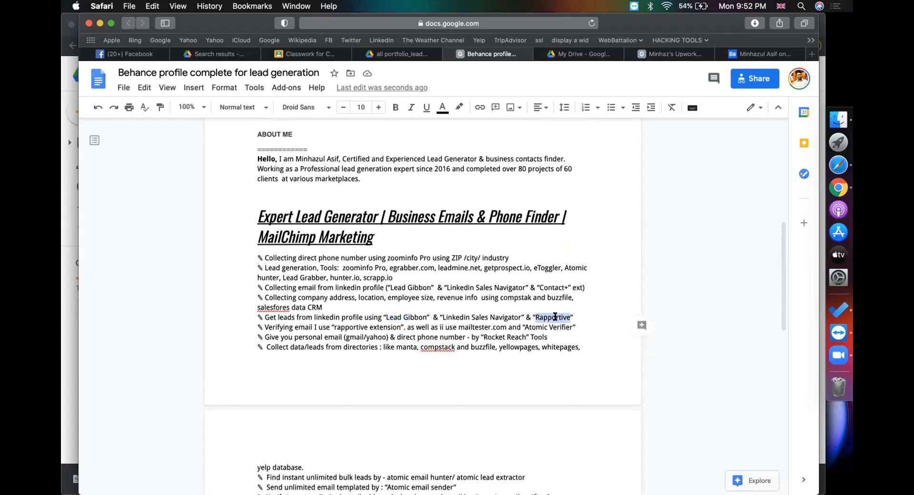
text(hunter)
Add contact+ to the Verifying email line, removing the extra period and the stray ii
drag(276, 324, 401, 329)
click(358, 325)
text(contact+)
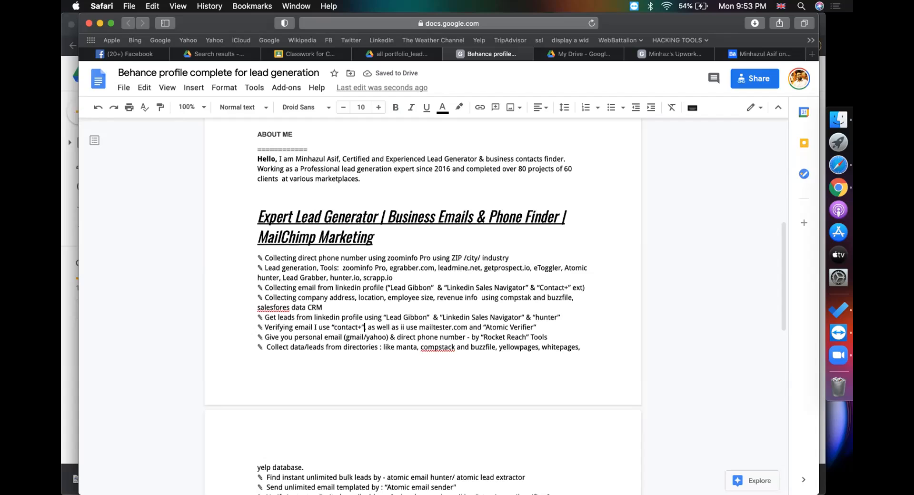
key(BackSpace)
click(402, 323)
key(BackSpace)
key(BackSpace)
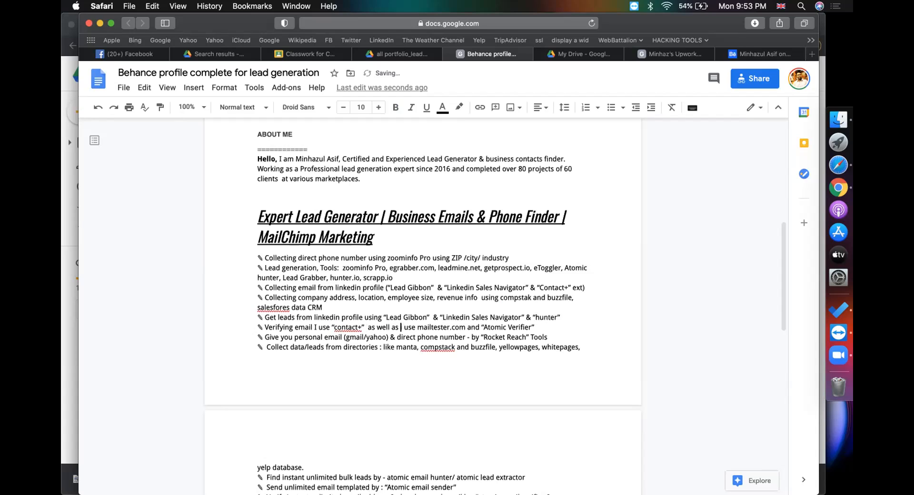
drag(408, 327, 506, 327)
click(267, 339)
Review the remaining bullets, checking 'personal' and Rocket Reach in the phone-number bullet
scroll(320, 350, down, 2)
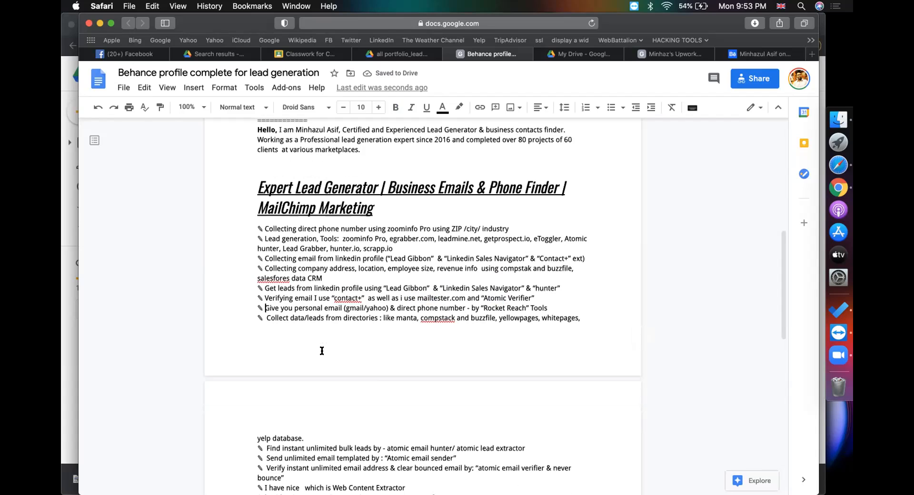
right_click(305, 310)
click(284, 310)
drag(484, 305, 514, 306)
click(272, 322)
scroll(271, 322, down, 1)
drag(483, 285, 523, 281)
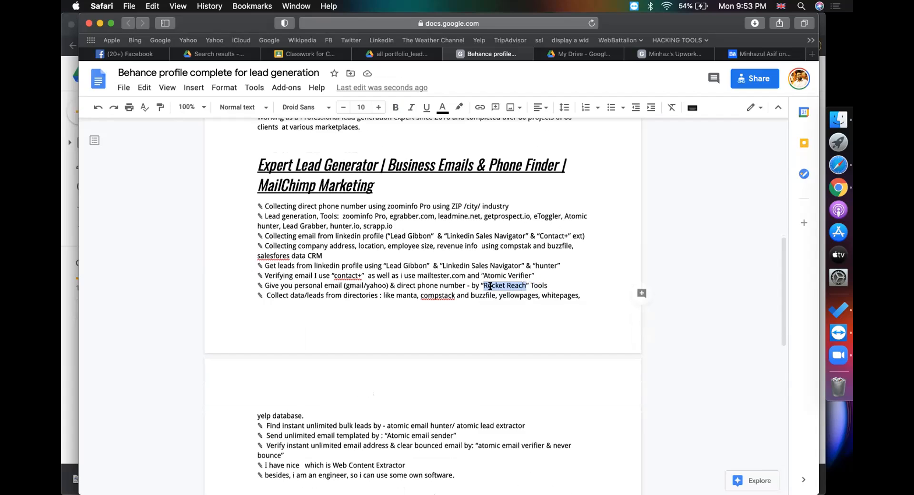
click(463, 285)
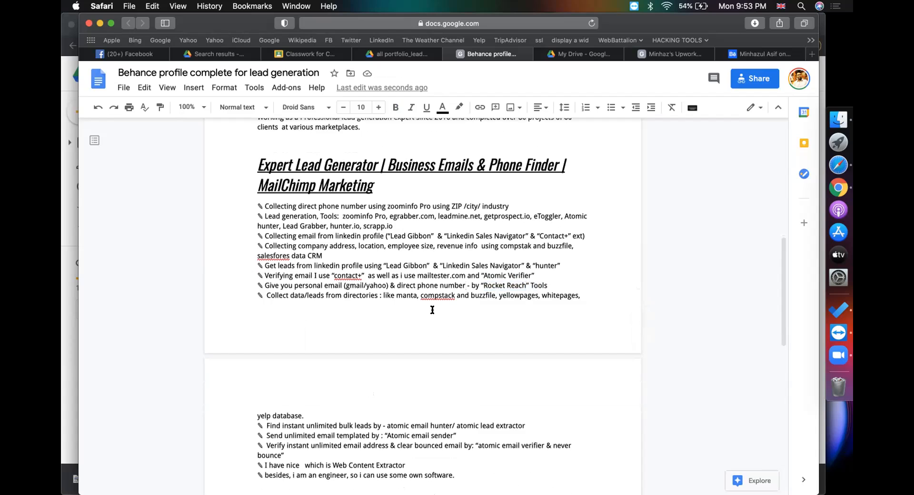
scroll(432, 310, down, 1)
drag(257, 212, 593, 210)
key(super+c)
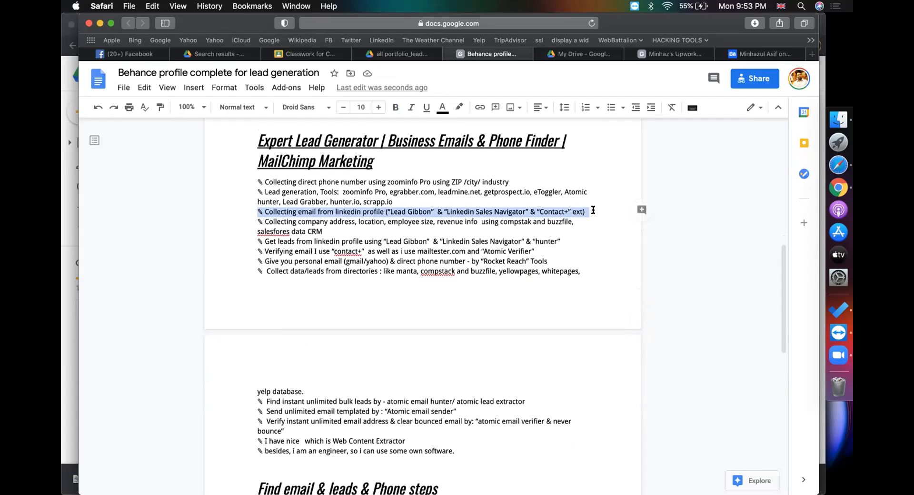
key(BackSpace)
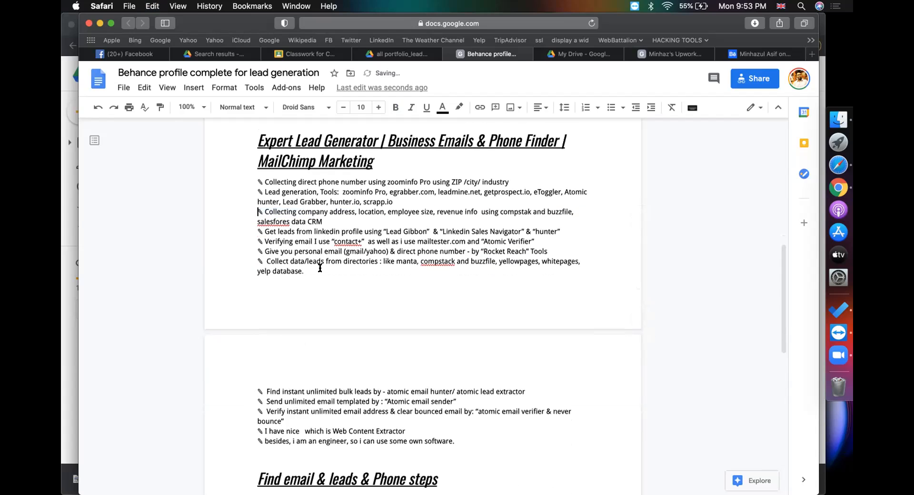
key(Return)
key(super+v)
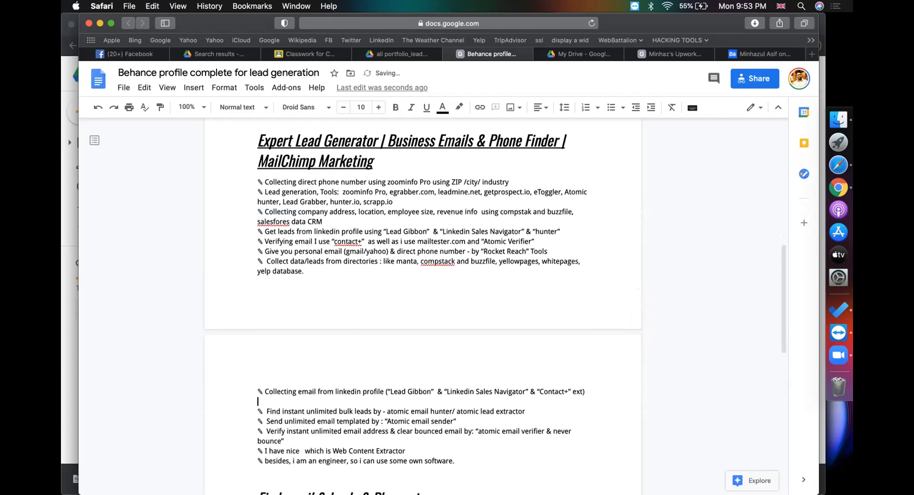
scroll(349, 308, down, 5)
click(289, 310)
scroll(403, 323, down, 5)
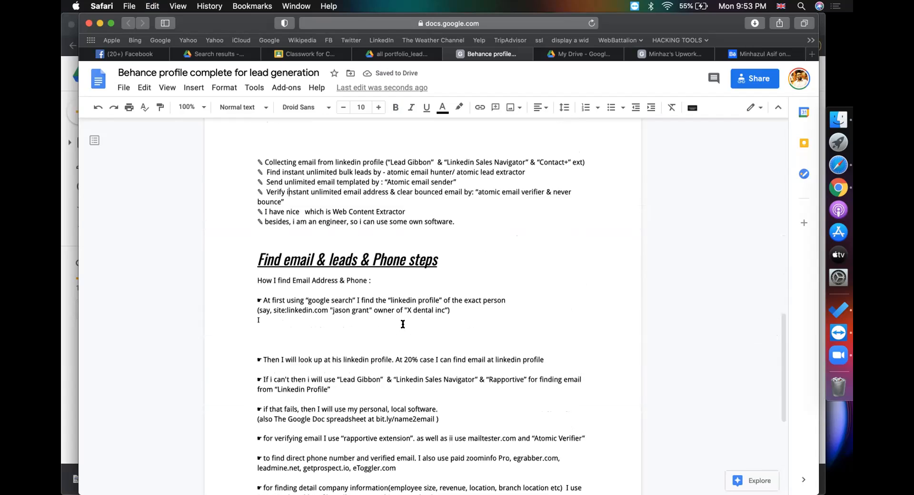
key(BackSpace)
key(BackSpace)
key(BackSpace)
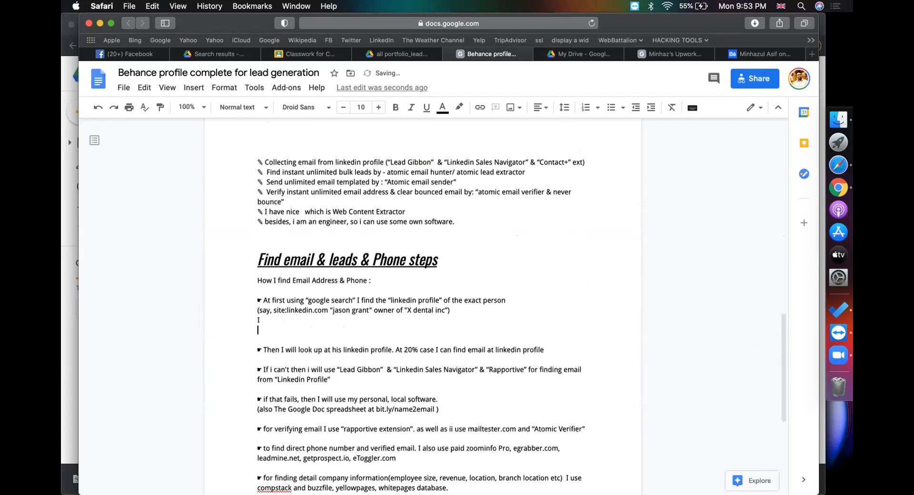
key(BackSpace)
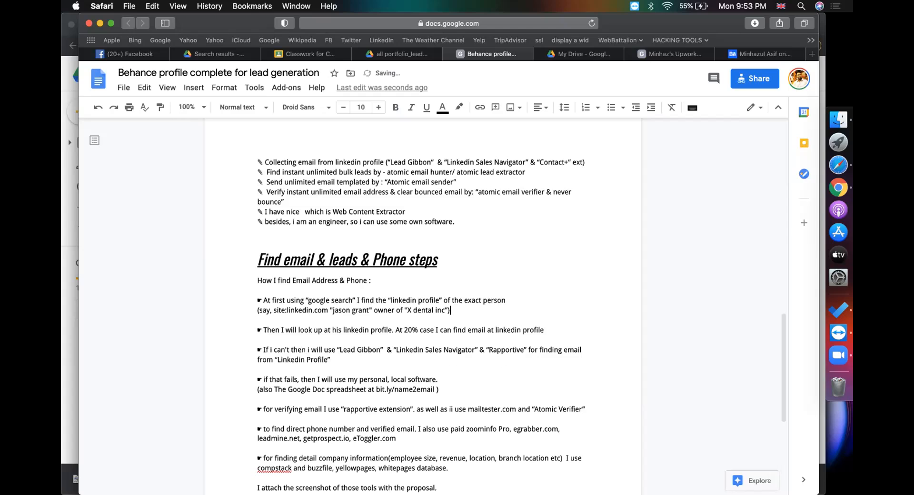
drag(290, 300, 354, 295)
scroll(355, 295, down, 1)
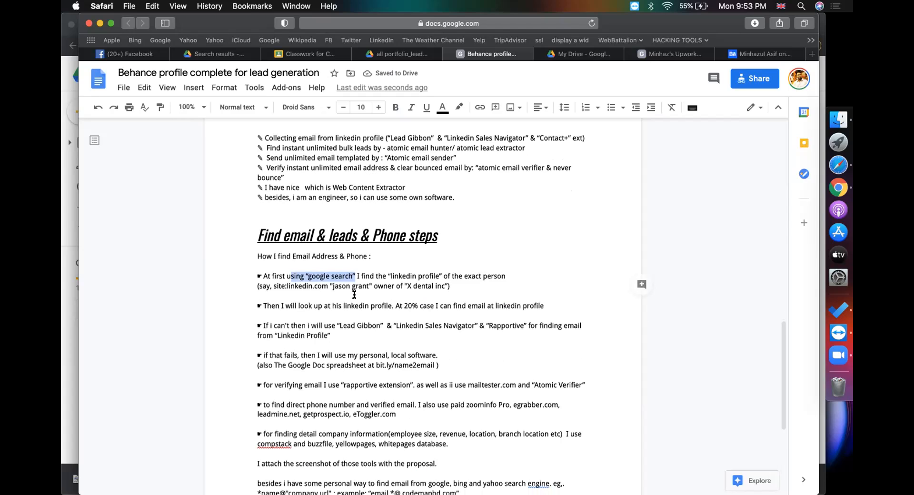
click(418, 277)
click(404, 284)
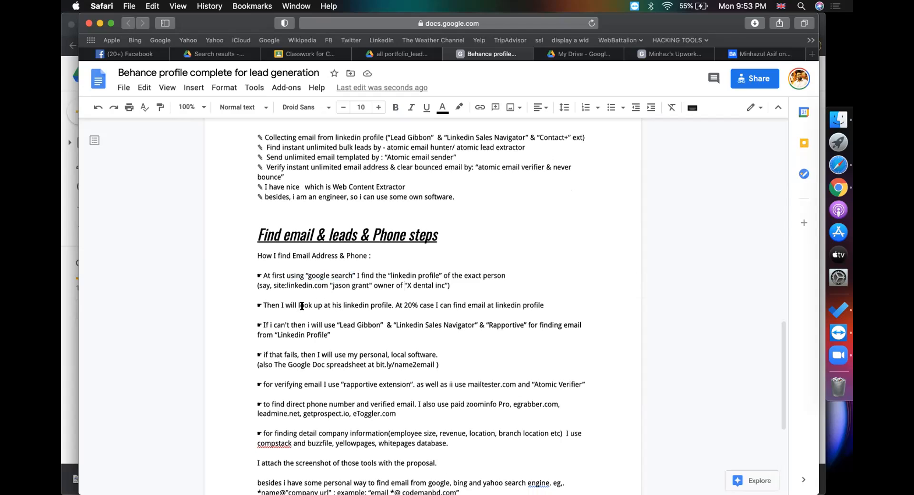
drag(496, 305, 536, 304)
scroll(535, 304, down, 1)
scroll(534, 303, down, 1)
drag(340, 297, 403, 291)
click(421, 291)
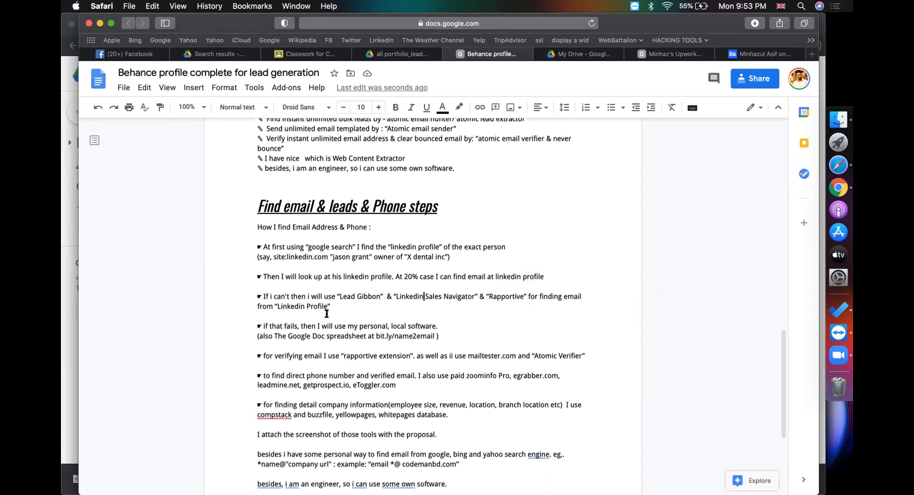
scroll(337, 313, down, 1)
scroll(347, 312, down, 2)
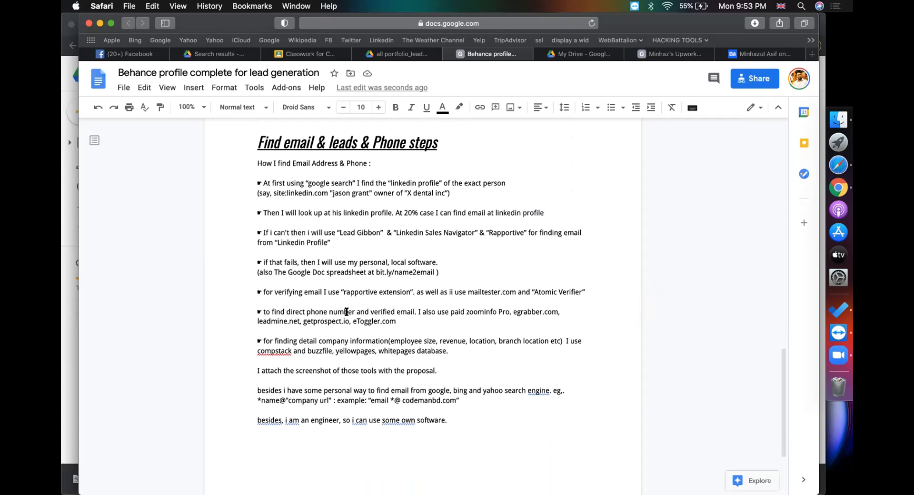
click(278, 272)
click(362, 262)
click(337, 272)
drag(377, 272, 434, 272)
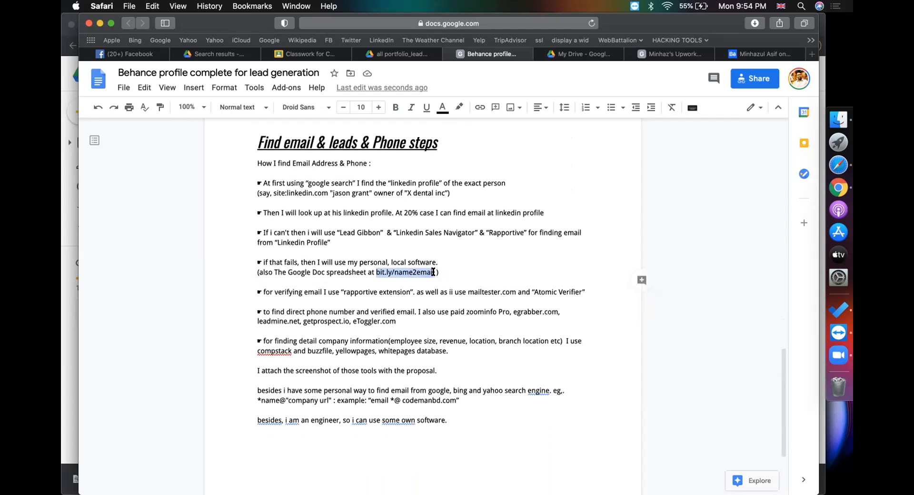
click(327, 291)
drag(344, 292, 376, 291)
text(contact+)
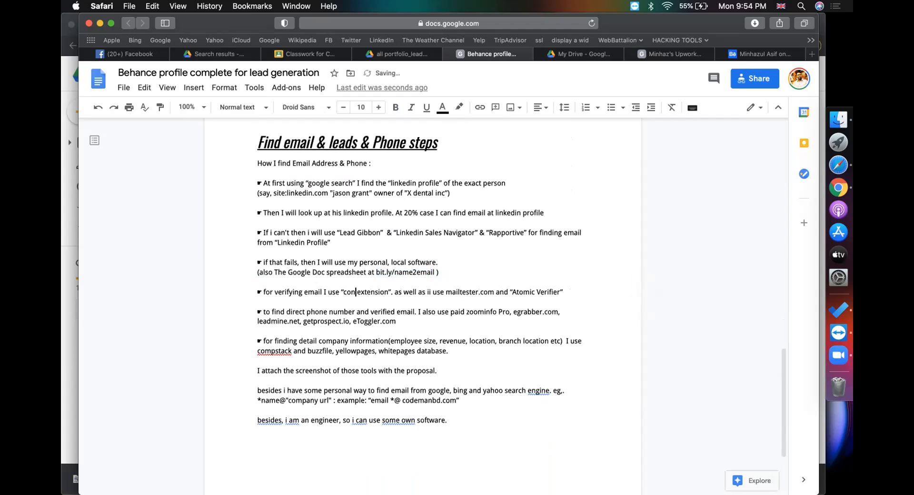
click(414, 292)
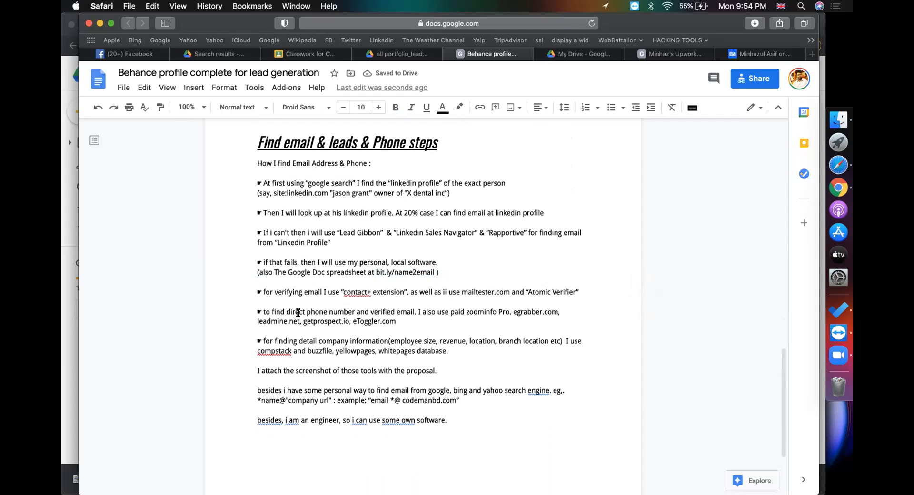
scroll(345, 312, down, 1)
click(505, 297)
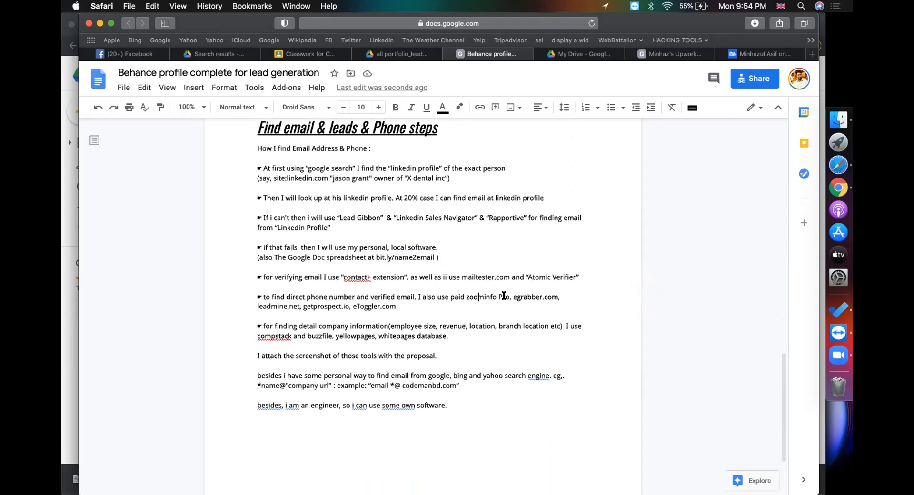
scroll(312, 313, down, 4)
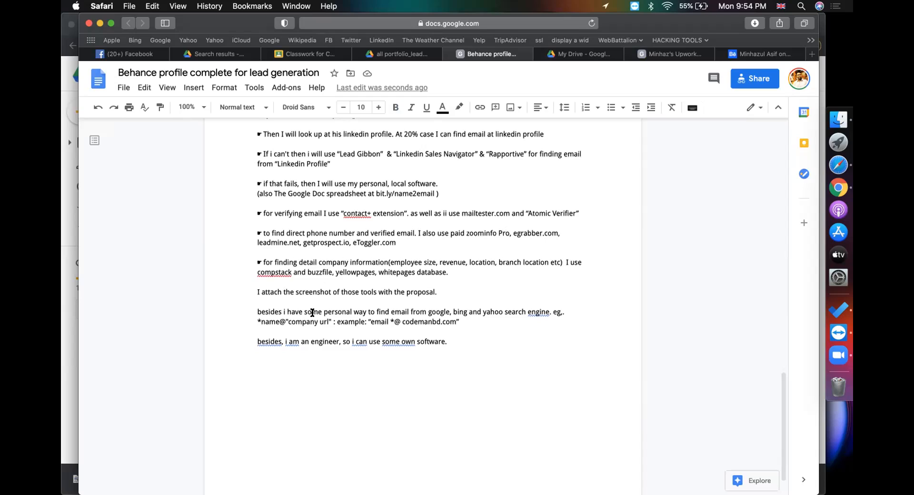
drag(394, 261, 512, 259)
drag(307, 272, 456, 273)
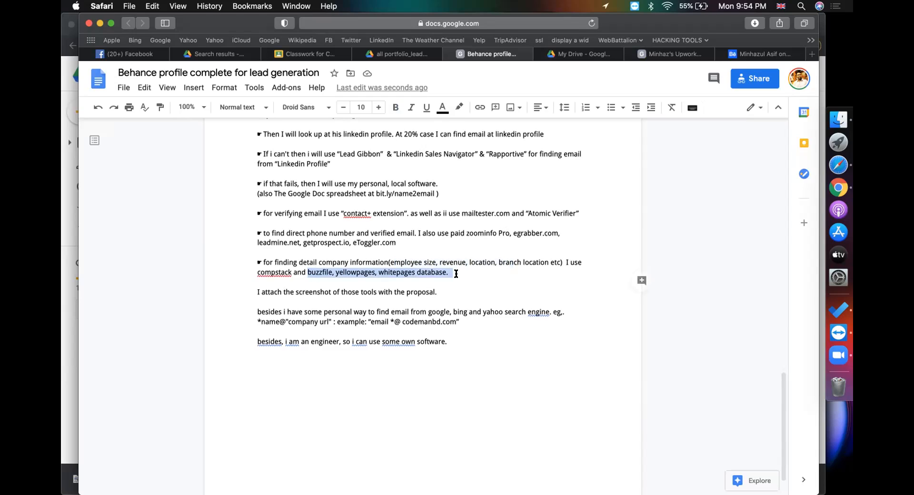
click(400, 280)
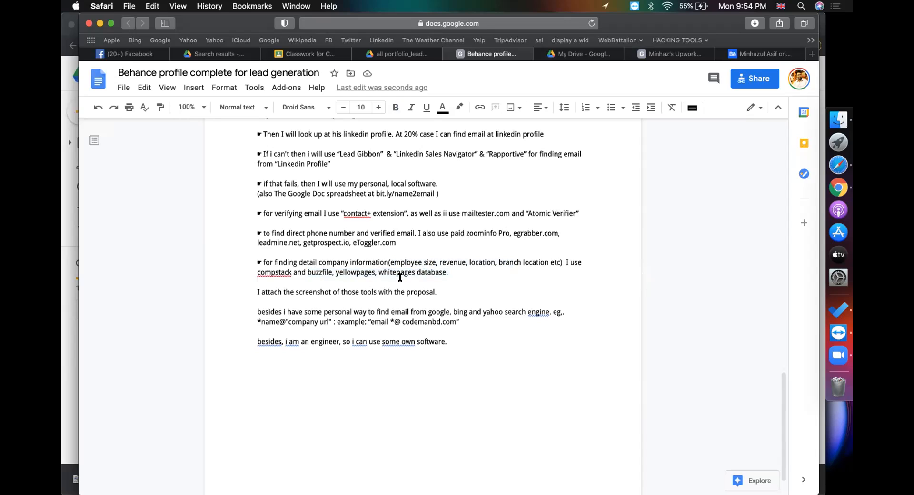
scroll(400, 278, down, 2)
drag(261, 220, 253, 221)
key(super+c)
key(Right)
Add a ☛ bullet on directory sites: manta, yelp, yello pages, white pages
key(Down)
key(Down)
key(Return)
key(super+v)
text(I a)
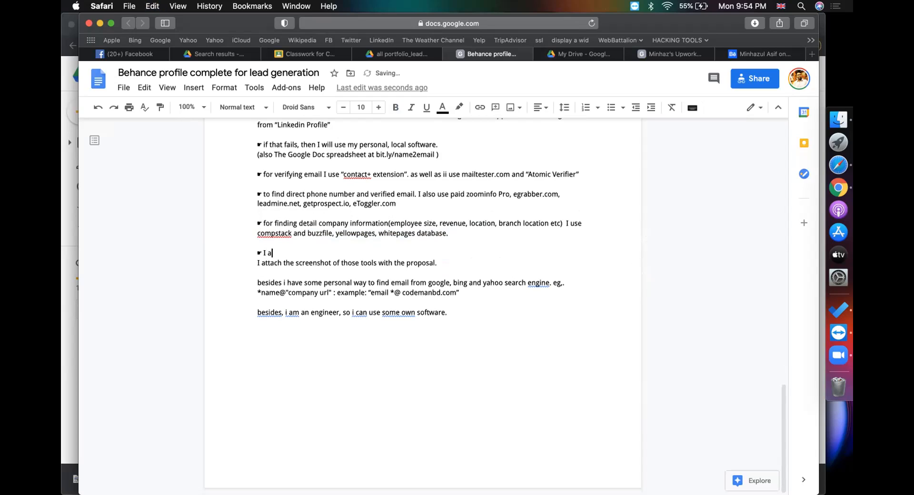
text(lso use directory sites like: manta)
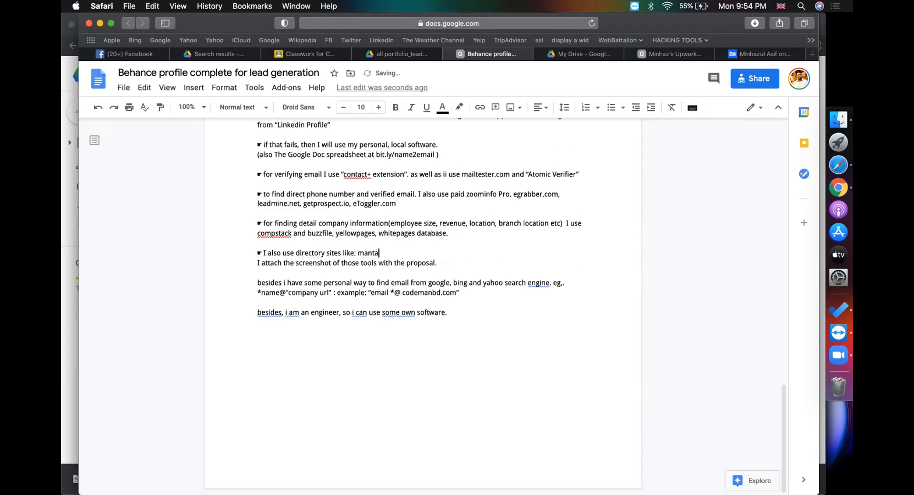
text(, yelp, yello pages, white page)
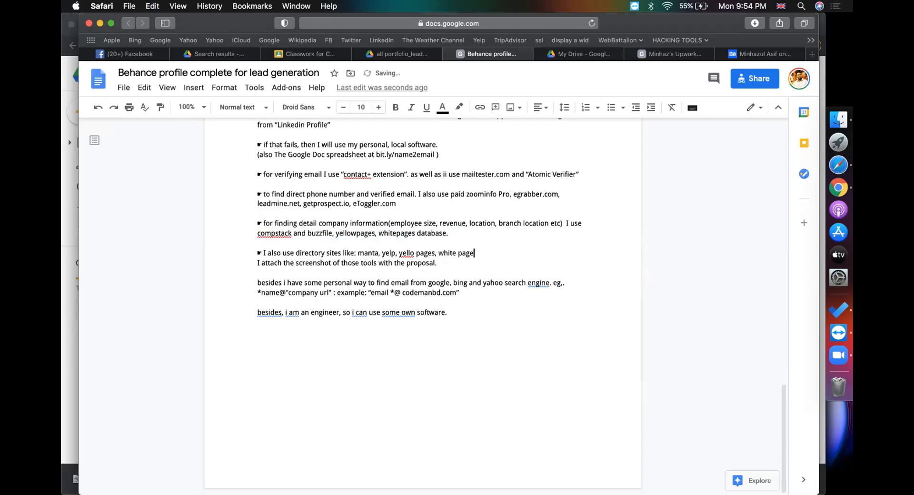
text(s for finding business company)
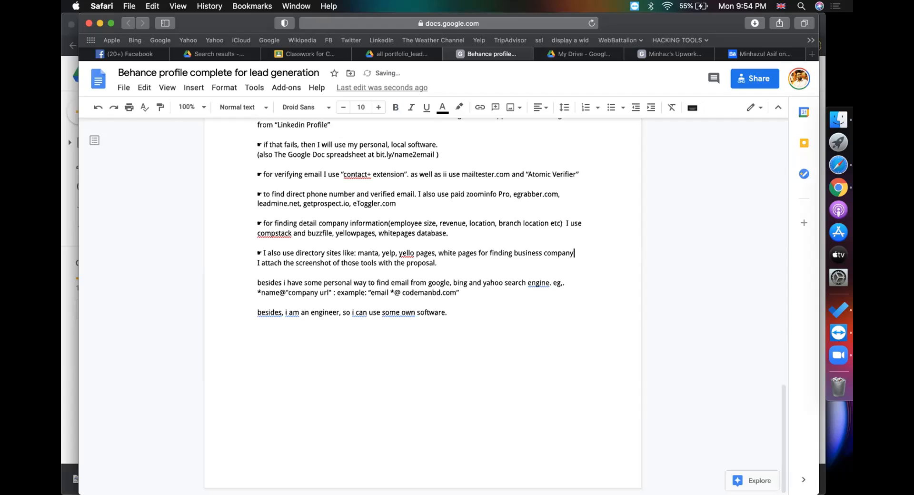
text( details)
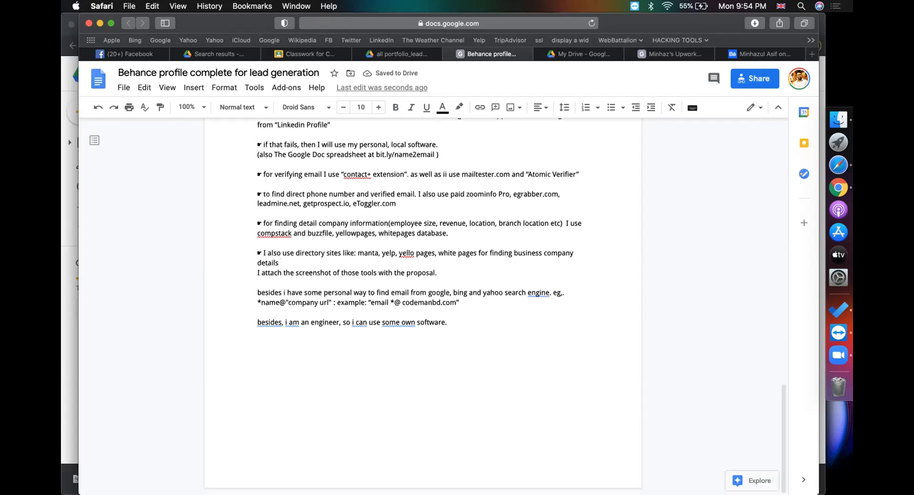
key(Return)
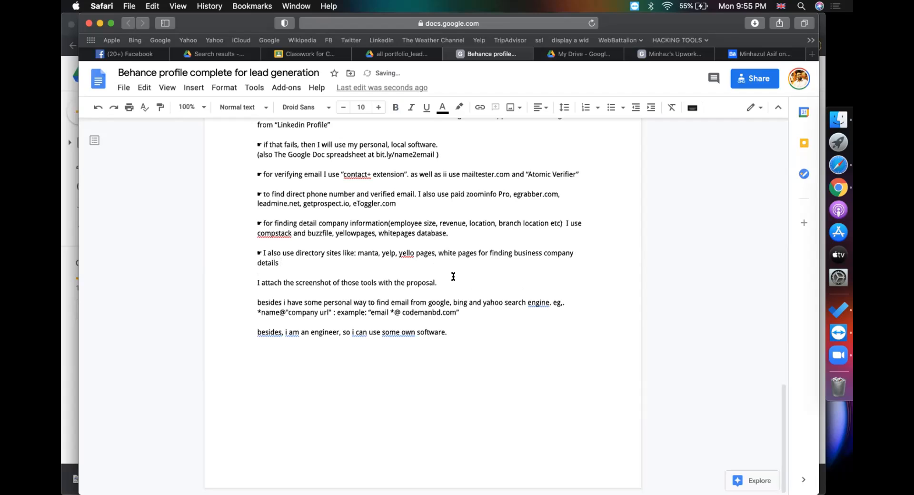
Delete the sentence about attaching screenshots and its empty line
drag(435, 283, 226, 278)
key(BackSpace)
key(BackSpace)
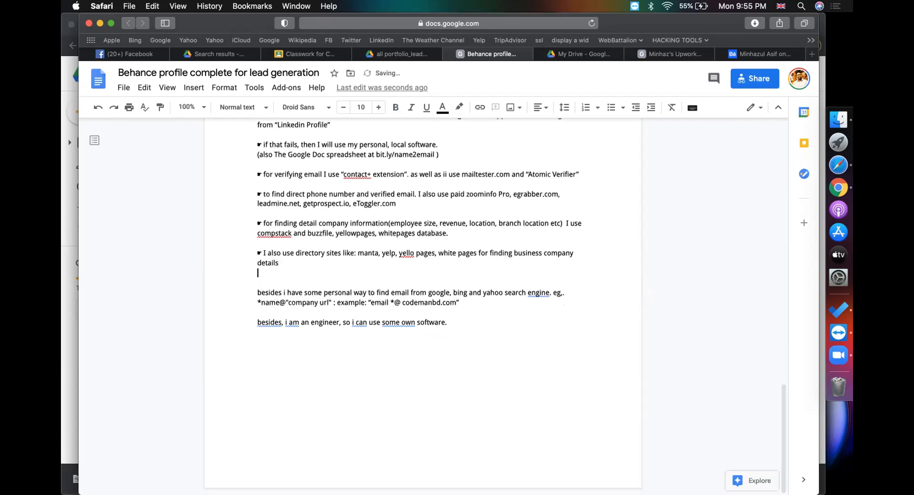
key(BackSpace)
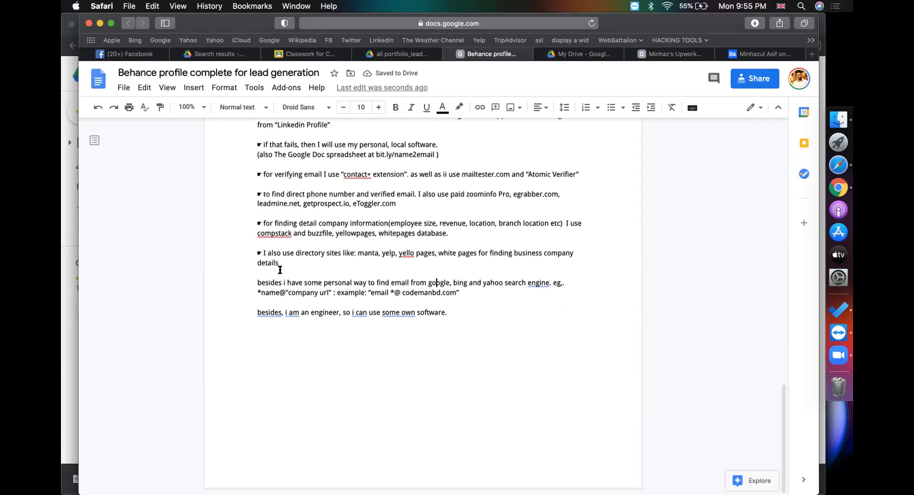
Copy the ☛ bullet symbol and paste it before the 'besides' paragraph
drag(261, 253, 252, 252)
key(super+c)
click(254, 283)
key(super+v)
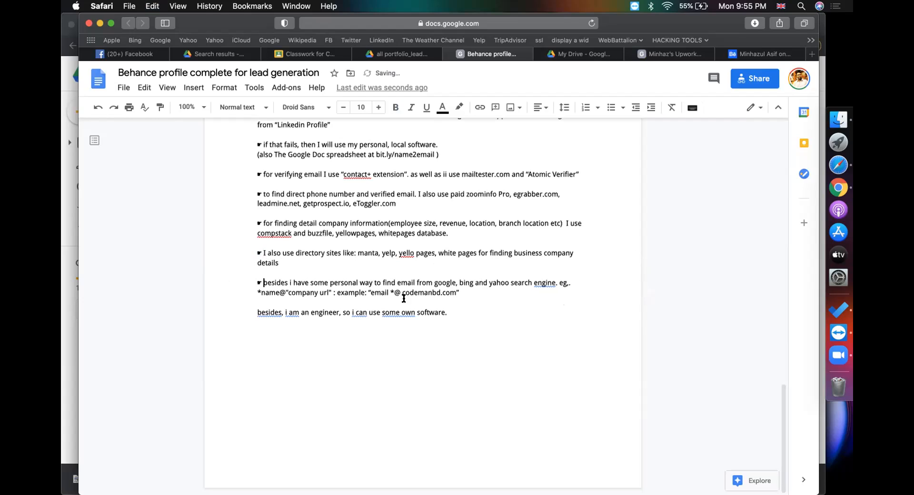
Proofread the email search string and the 'besides… engineer… software' line
drag(368, 293, 451, 294)
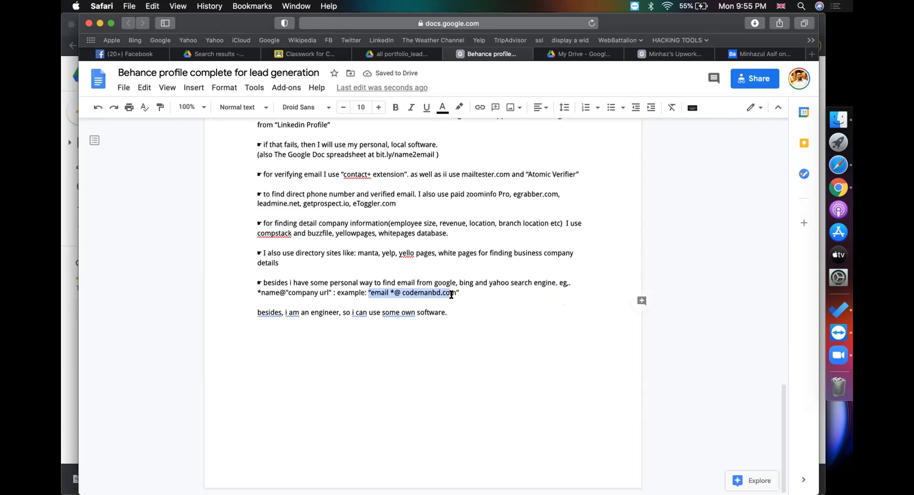
click(452, 294)
click(258, 305)
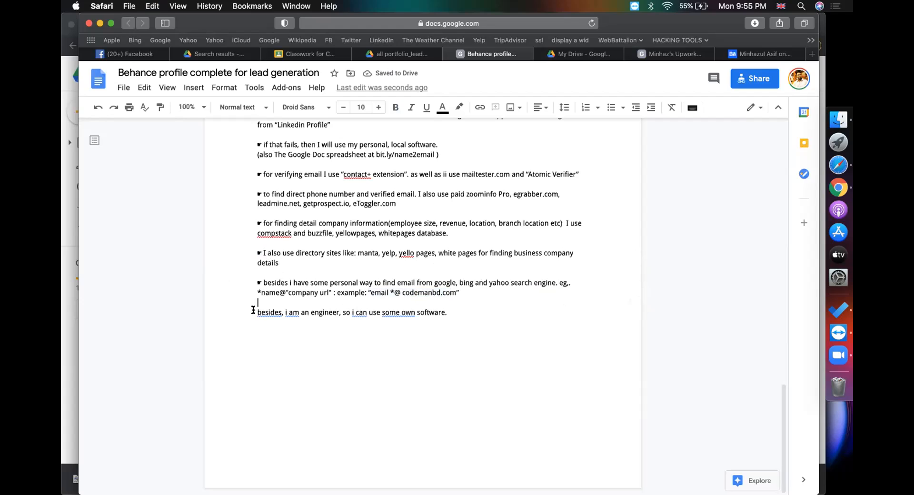
double_click(274, 312)
click(303, 318)
double_click(323, 313)
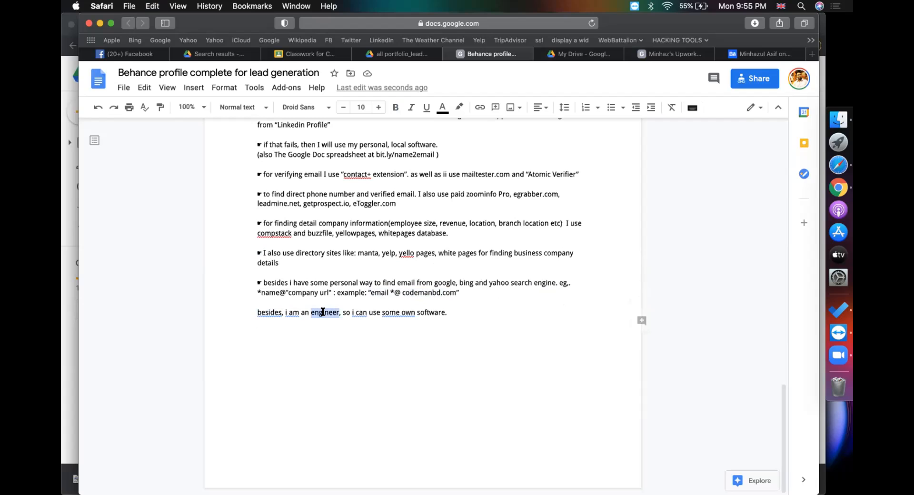
click(327, 313)
double_click(316, 312)
click(455, 313)
scroll(454, 313, up, 8)
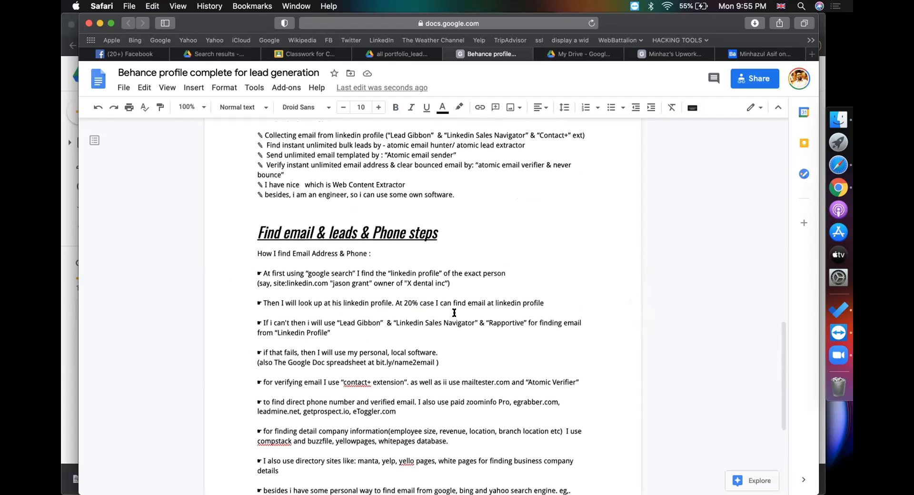
scroll(742, 142, down, 5)
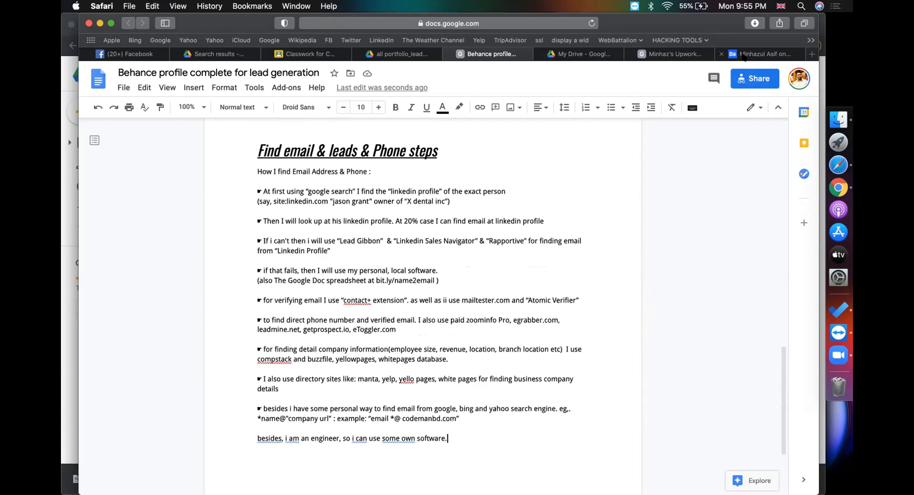
click(757, 54)
Scroll through the Behance profile settings, checking the My Skill Sets and woocommerce.com descriptions
scroll(602, 306, down, 10)
scroll(602, 306, down, 6)
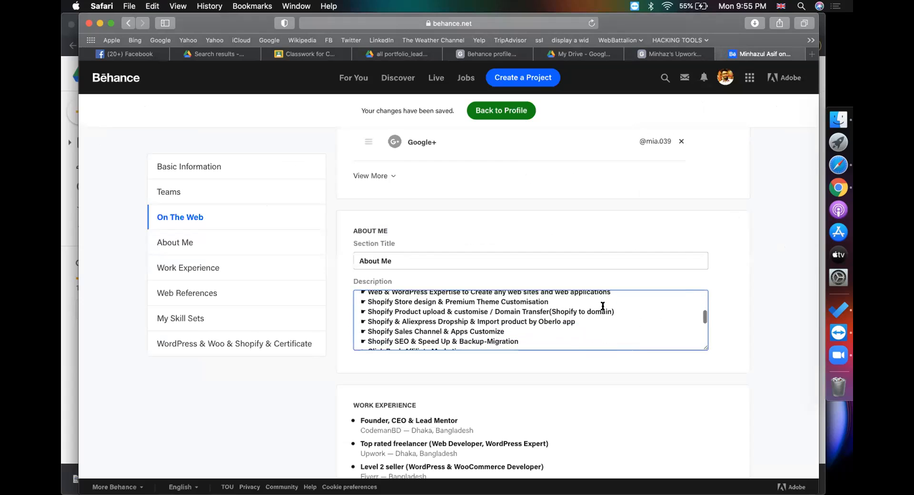
scroll(602, 306, down, 4)
scroll(603, 306, up, 5)
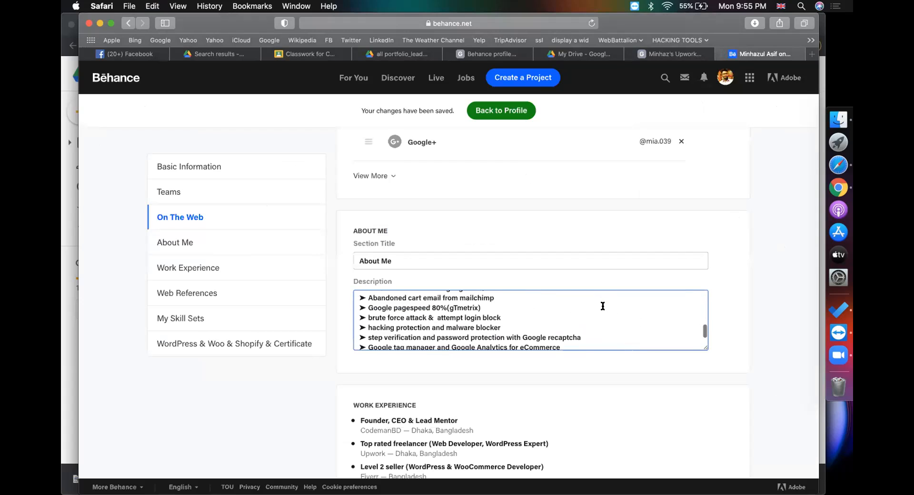
scroll(602, 306, down, 8)
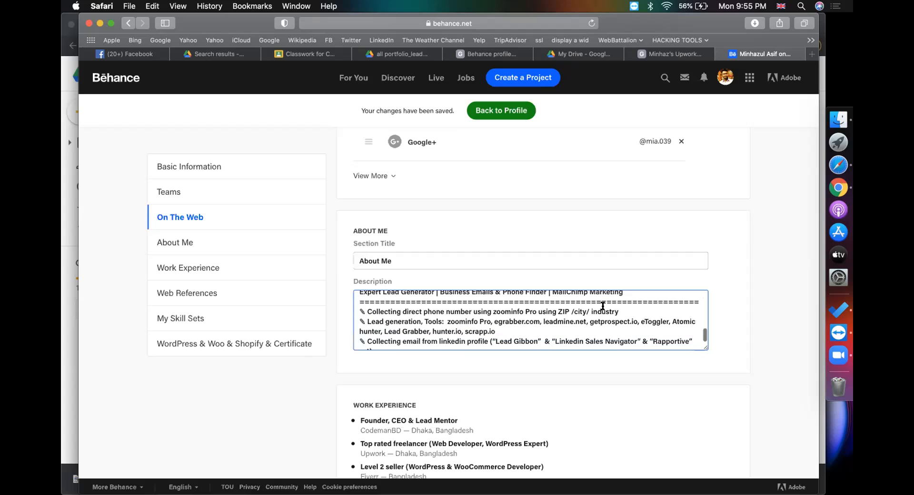
scroll(602, 306, down, 12)
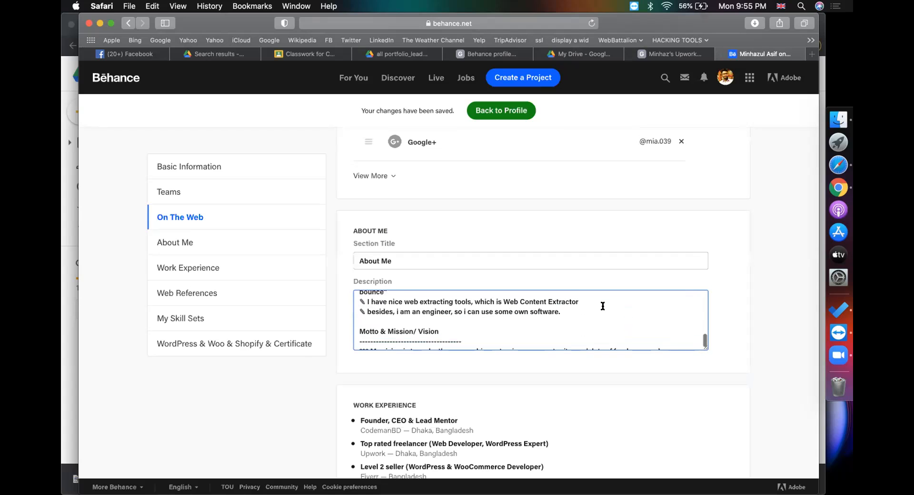
scroll(603, 306, up, 4)
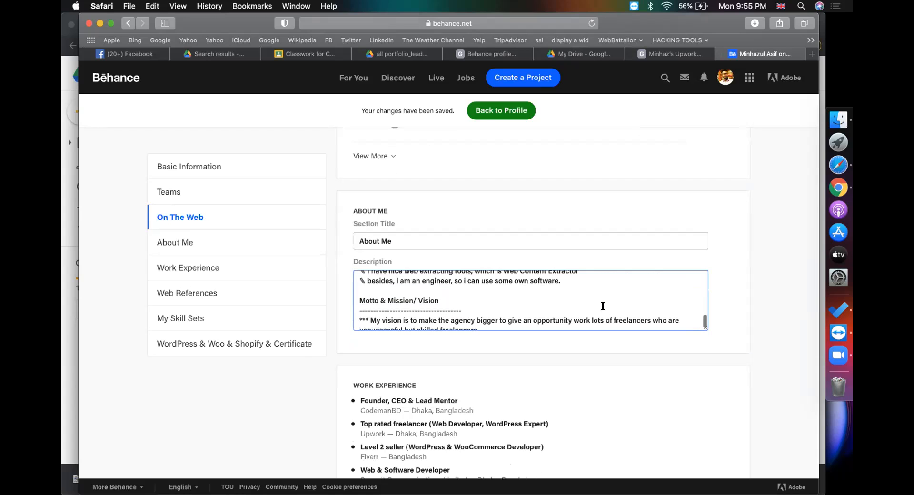
scroll(603, 306, down, 10)
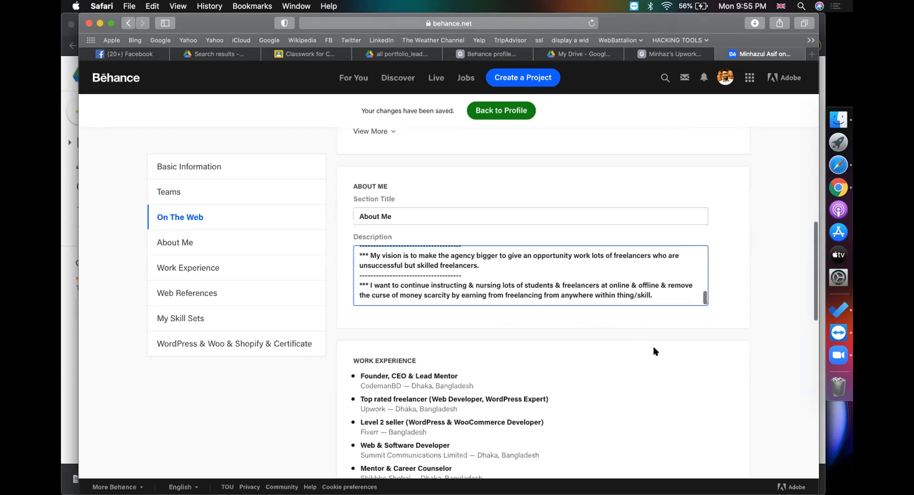
scroll(655, 351, down, 10)
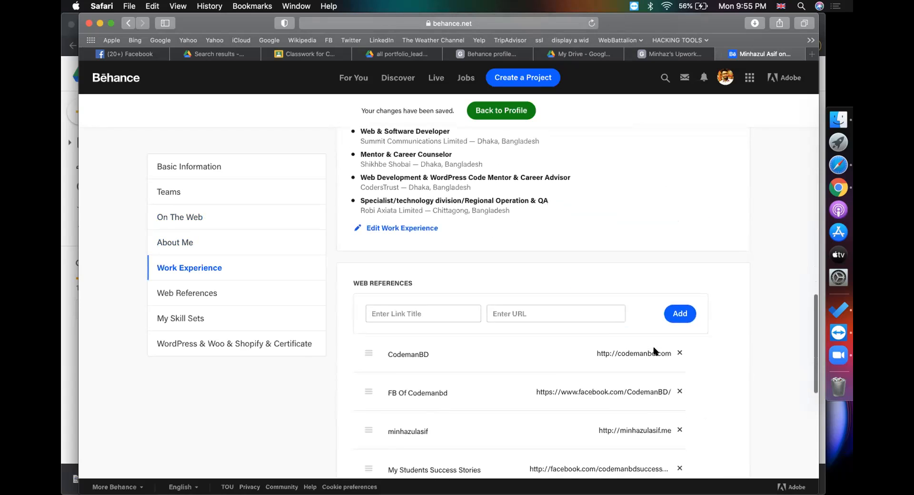
scroll(654, 351, down, 6)
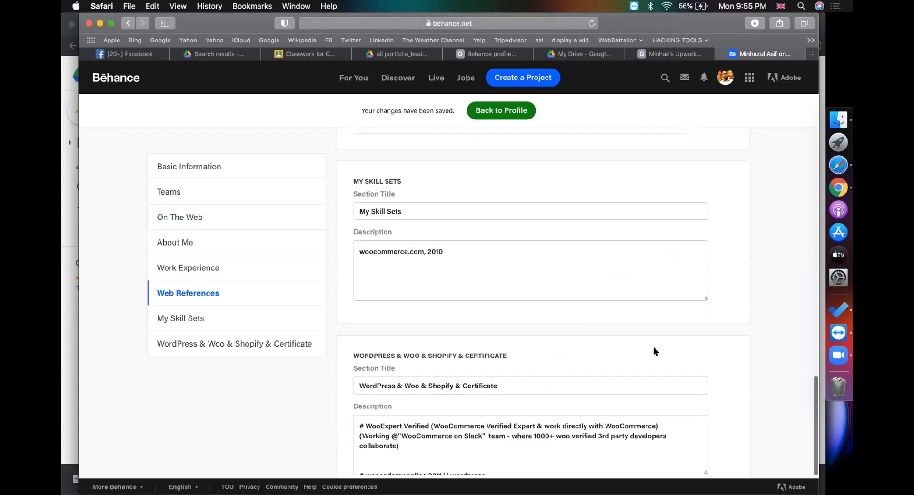
click(539, 286)
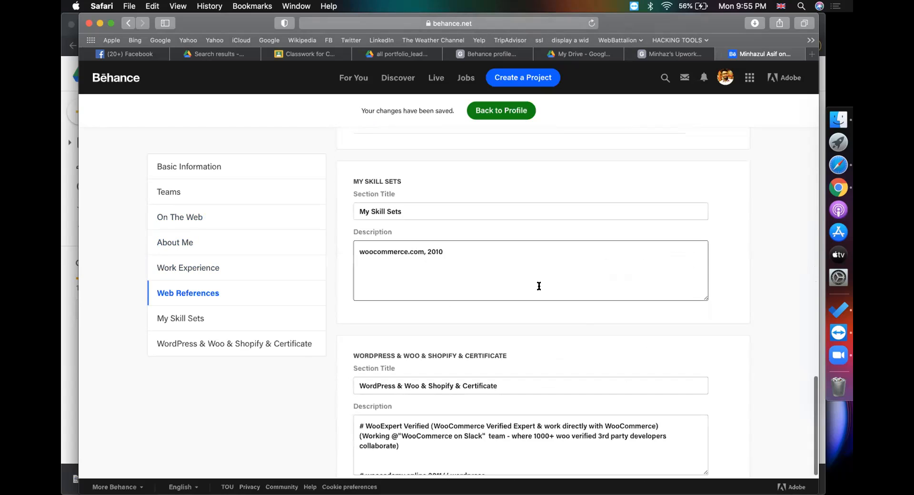
scroll(516, 283, up, 1)
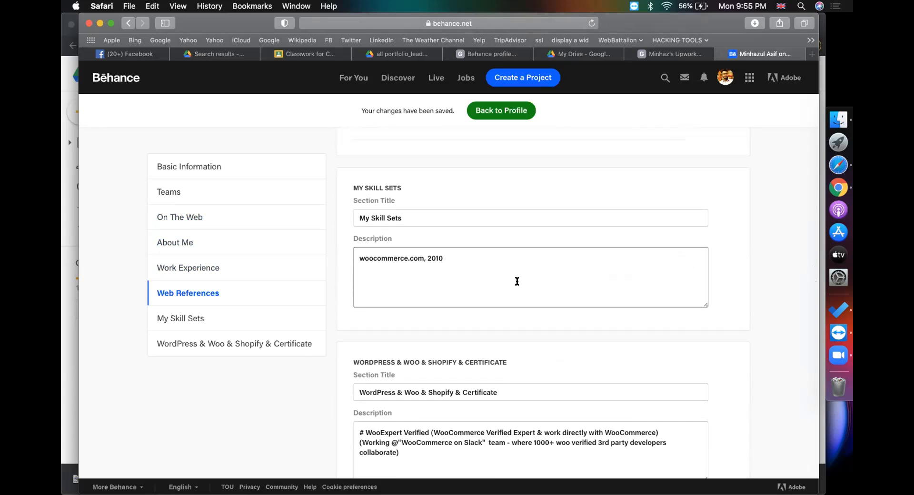
scroll(518, 280, down, 3)
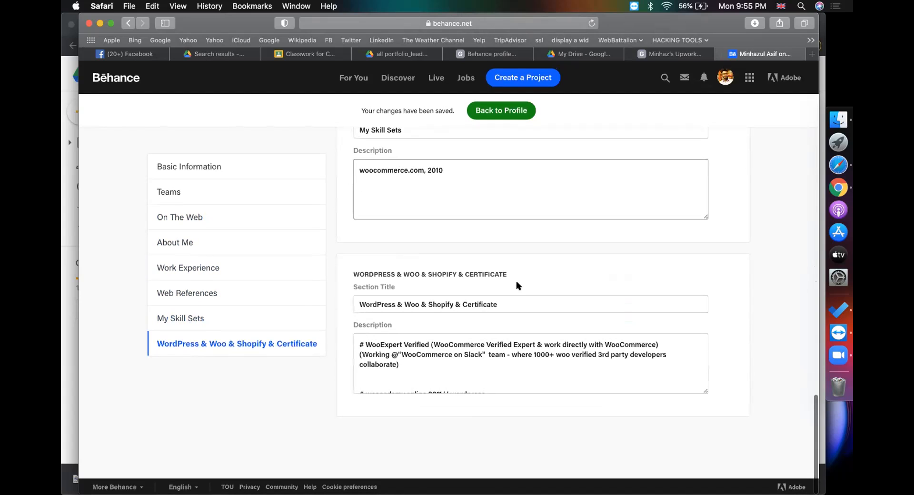
click(615, 216)
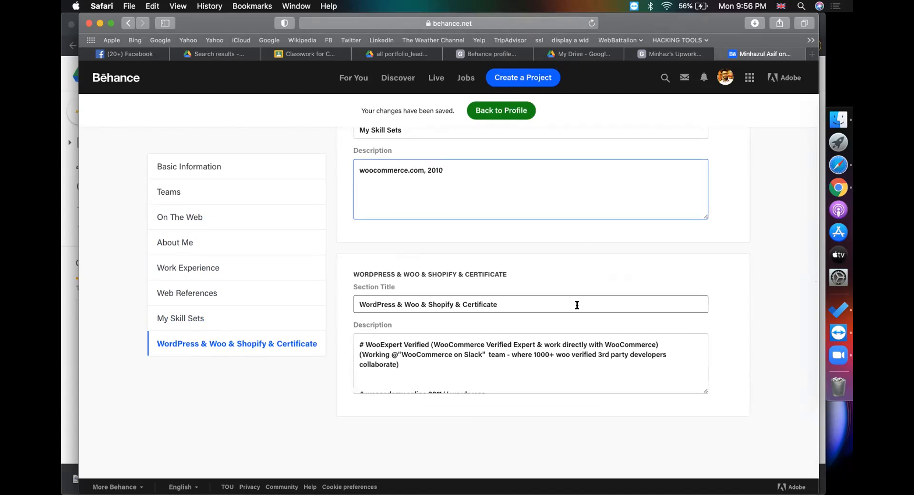
Scroll the settings back to the top and return to the Behance notes document
scroll(647, 264, up, 1)
scroll(647, 262, up, 5)
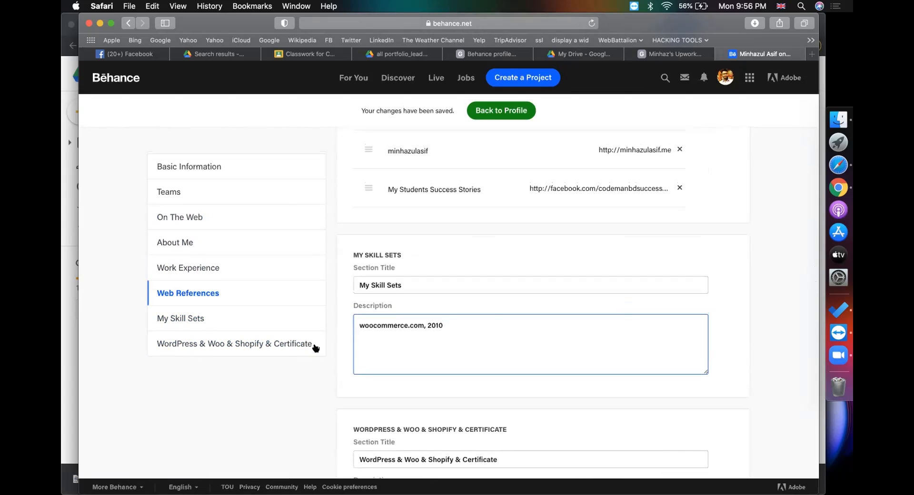
scroll(417, 345, up, 15)
scroll(490, 307, down, 6)
scroll(491, 307, up, 6)
click(488, 54)
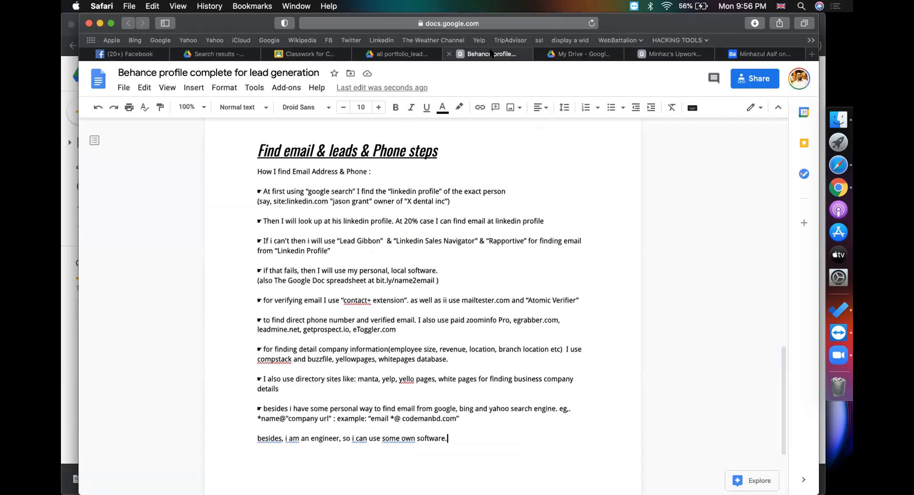
Make the notes document viewable by anyone with the link and copy that link
scroll(453, 210, up, 15)
click(743, 81)
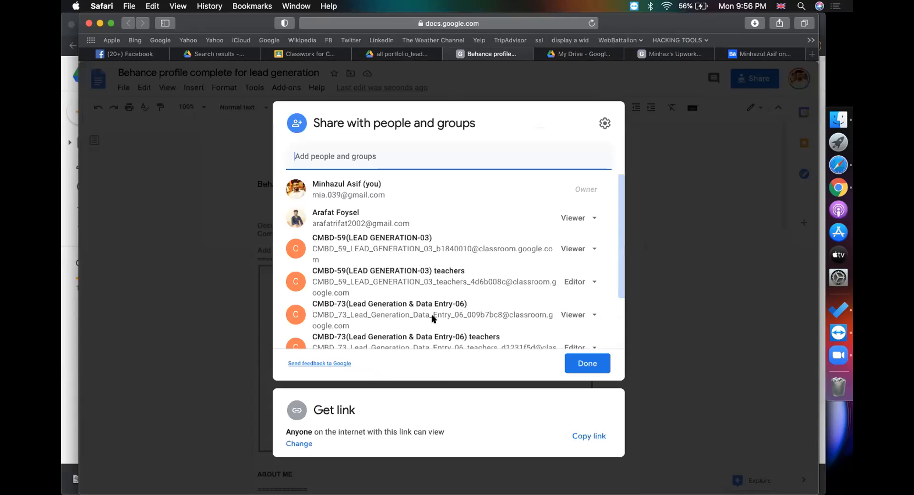
click(299, 444)
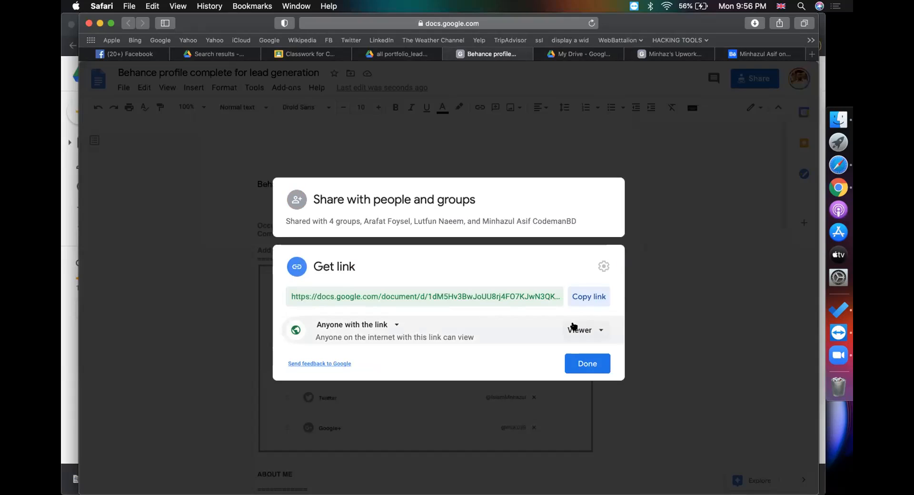
click(585, 296)
click(589, 363)
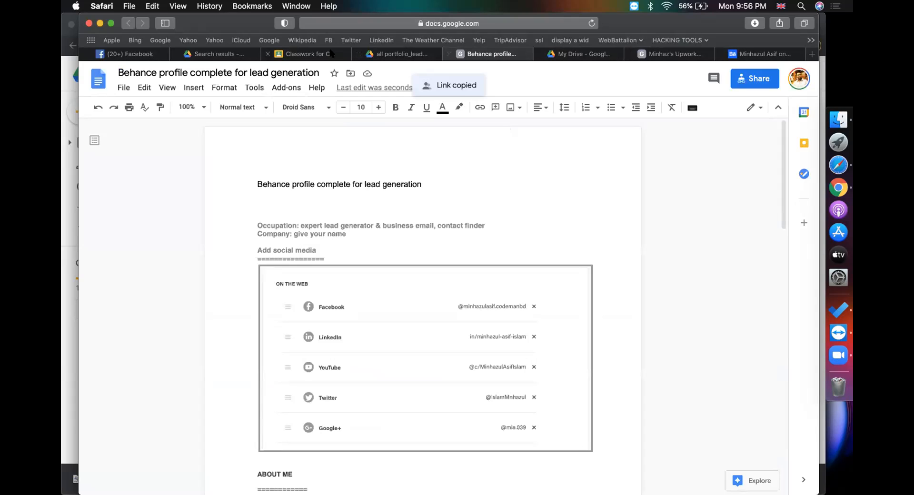
click(332, 54)
click(266, 116)
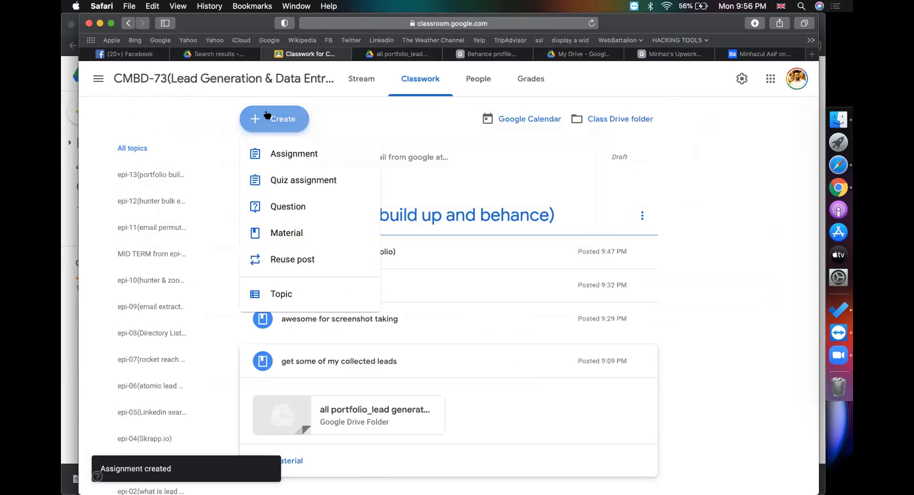
Create a material titled 'docs - for behance profile for portfolio (lead gen)' with the doc link attached
click(295, 231)
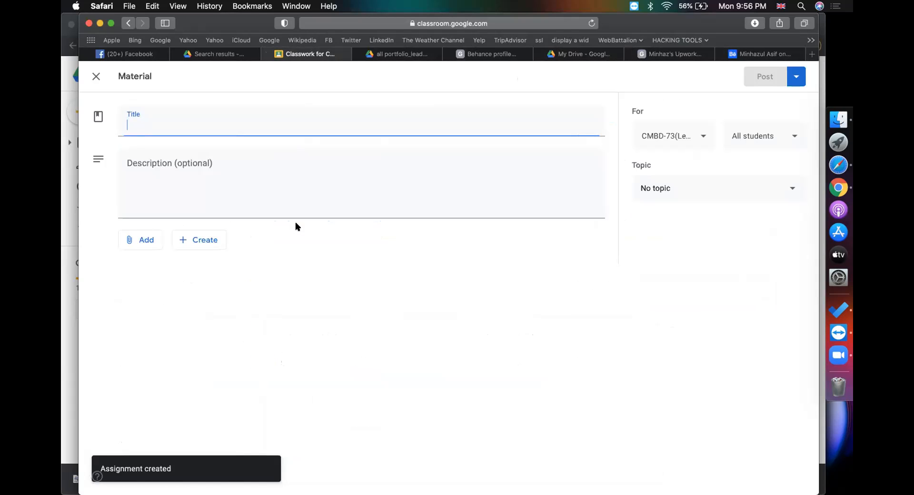
text(docs - for)
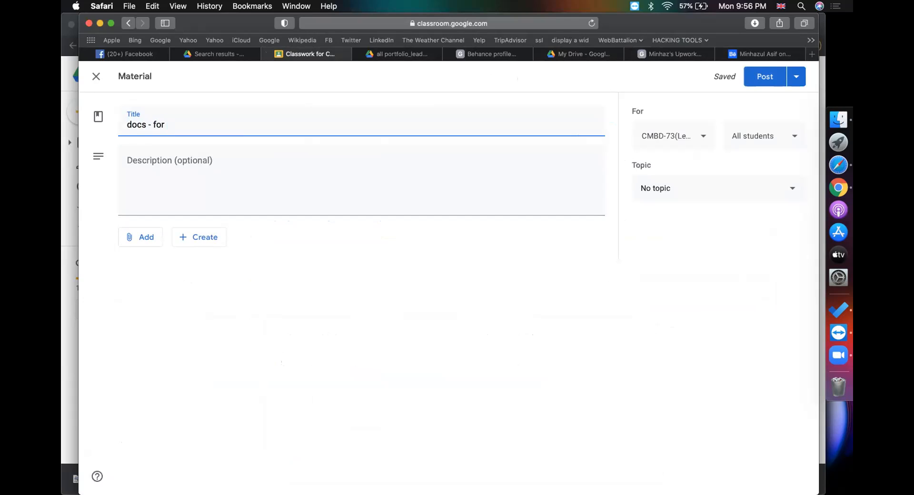
text( lan)
key(BackSpace)
key(BackSpace)
key(BackSpace)
text(behance profile )
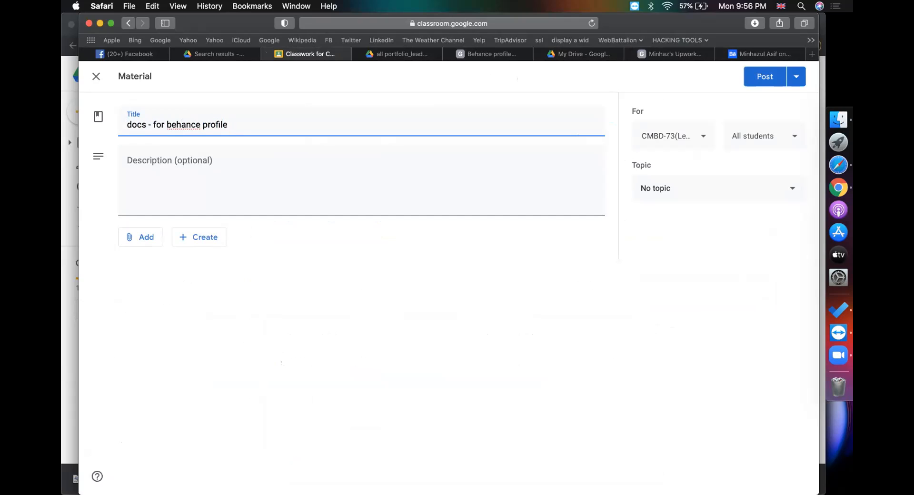
text(for portfolio (lead ge)
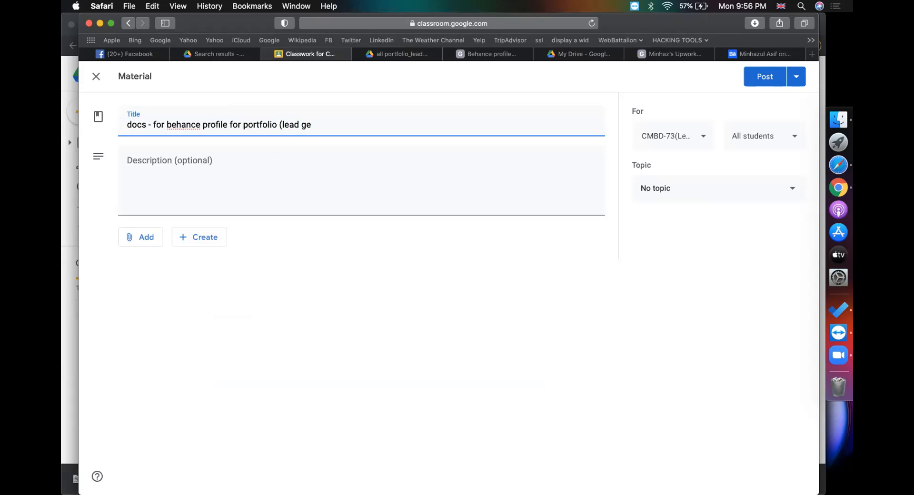
text(n))
click(130, 237)
click(152, 278)
key(super+v)
key(Return)
File the material under topic epi-13 and post it to the class
click(694, 183)
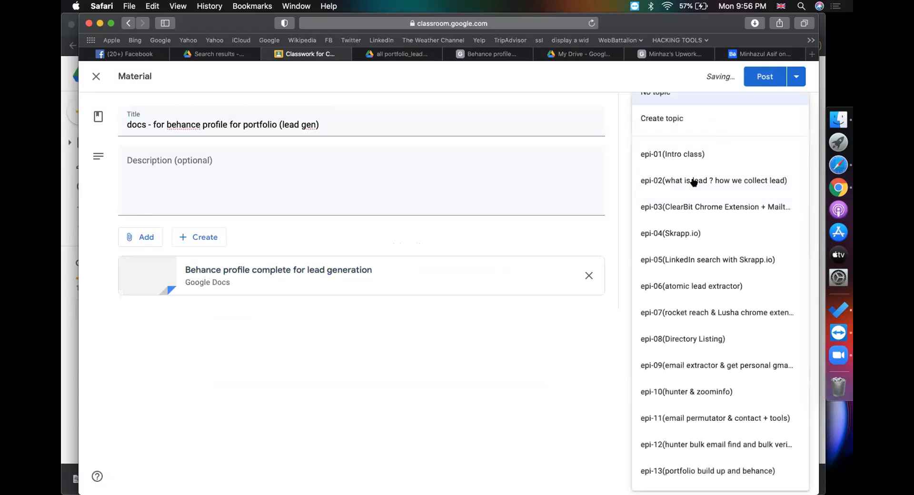
scroll(690, 390, down, 1)
right_click(697, 439)
click(657, 438)
click(657, 441)
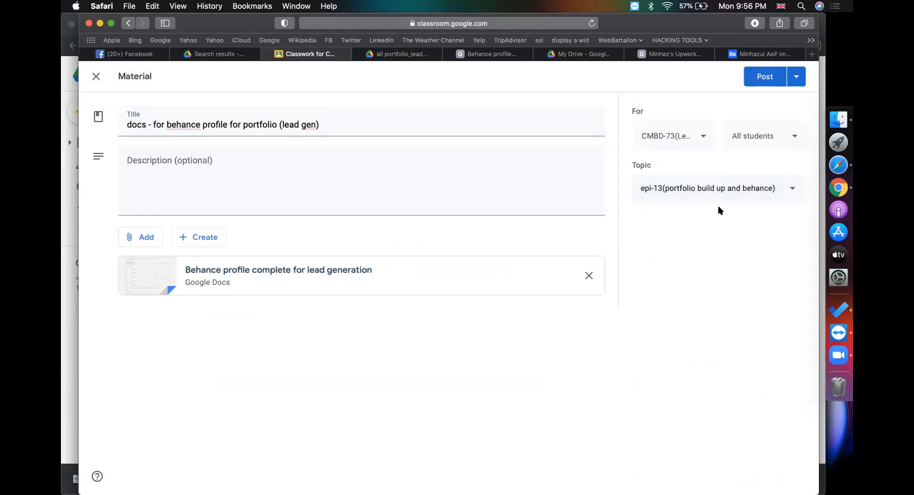
click(761, 79)
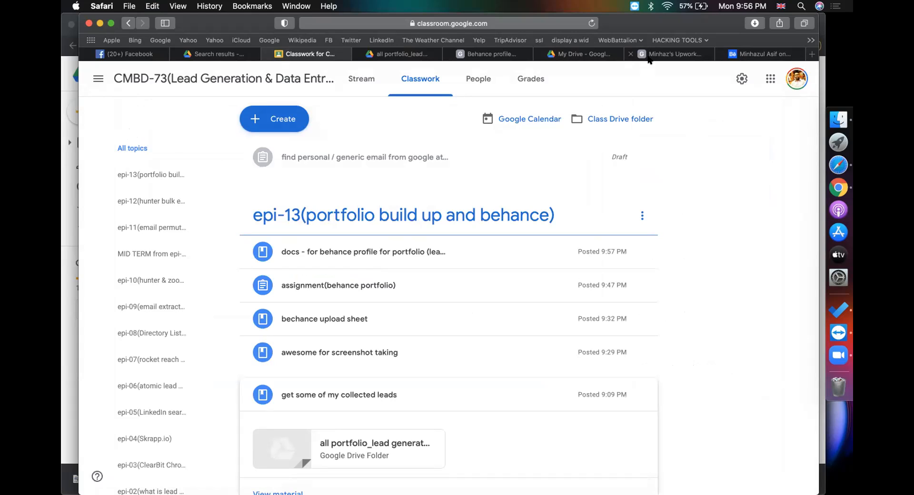
click(666, 54)
click(509, 24)
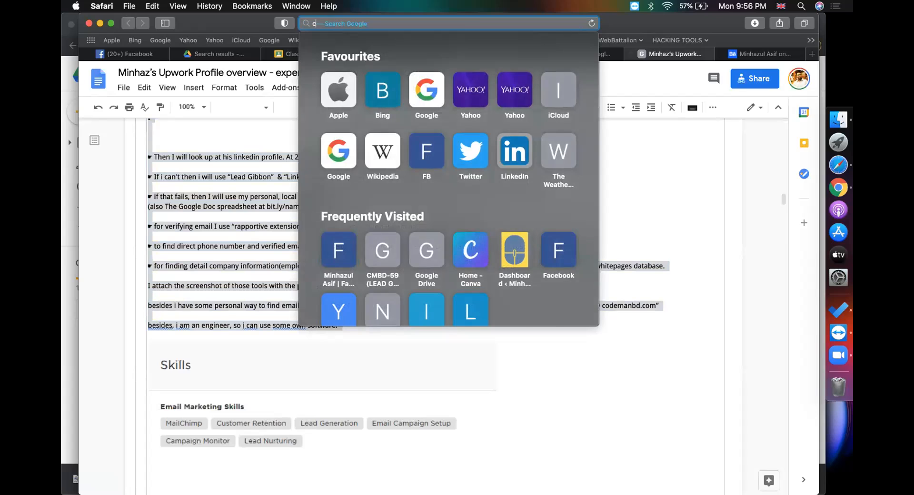
Search Google for email addresses at the company's domain and browse the results
text(cont)
key(BackSpace)
key(BackSpace)
key(BackSpace)
key(BackSpace)
key(BackSpace)
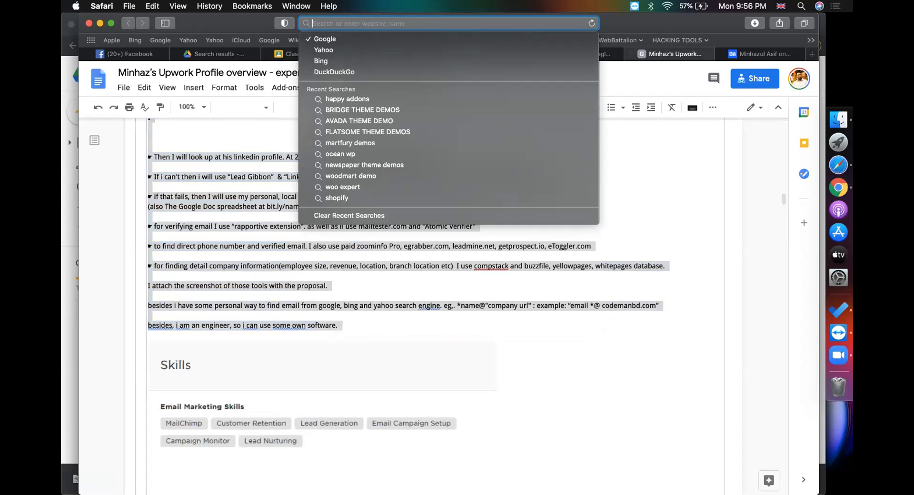
text(il )
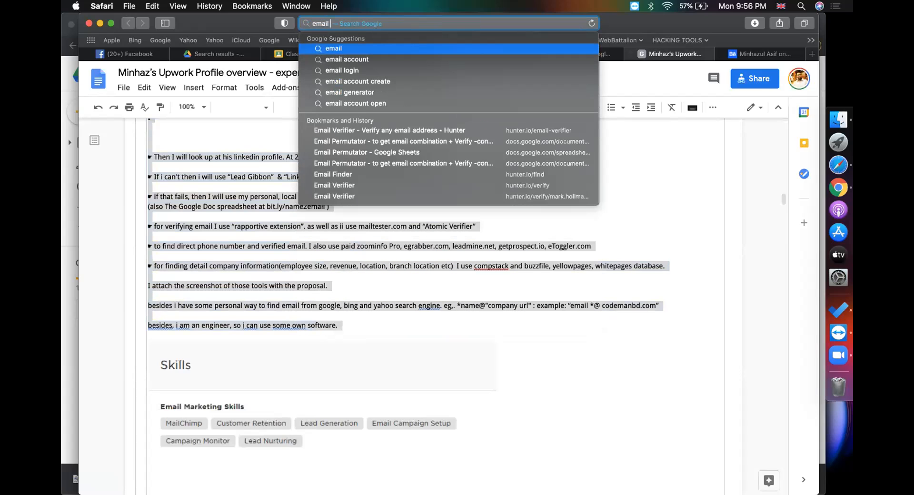
text(*co)
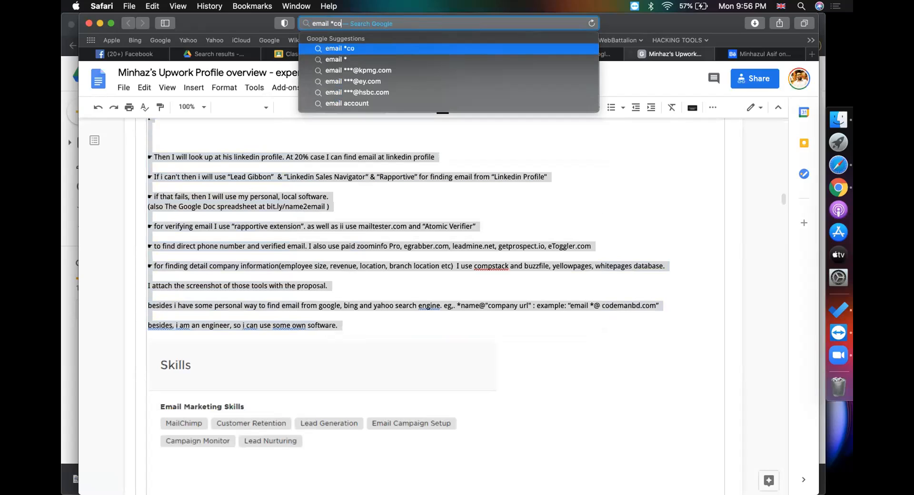
text(demanbd.com)
key(Return)
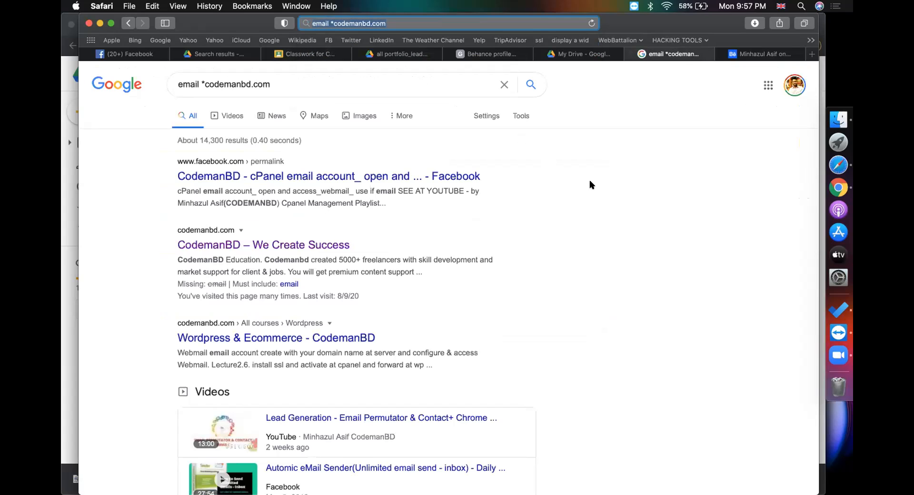
scroll(590, 182, down, 5)
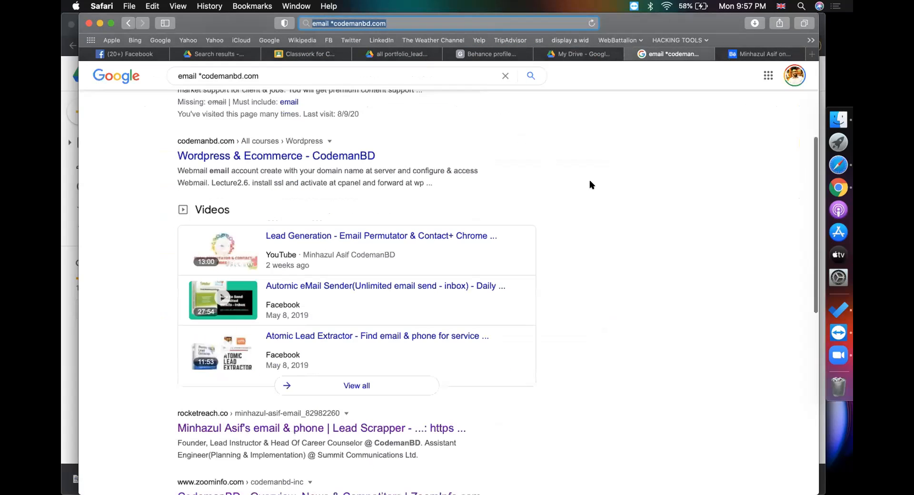
scroll(590, 185, down, 3)
scroll(326, 342, down, 2)
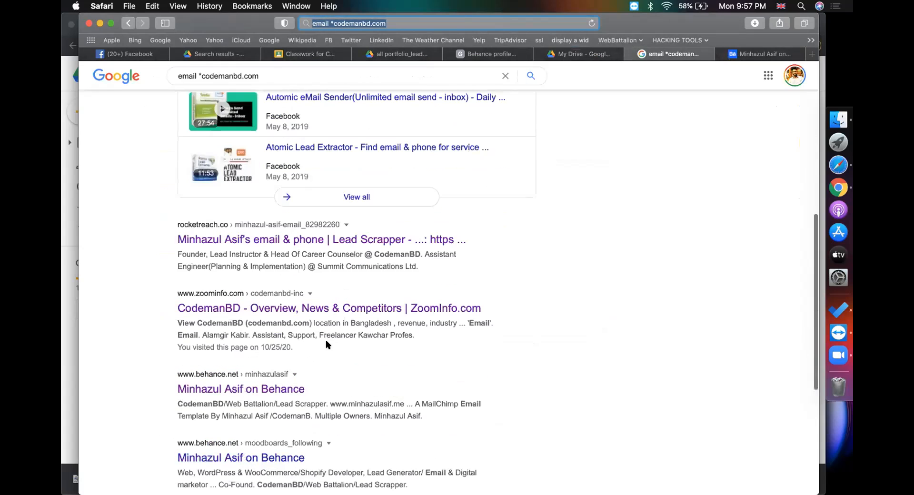
scroll(326, 340, up, 10)
click(203, 84)
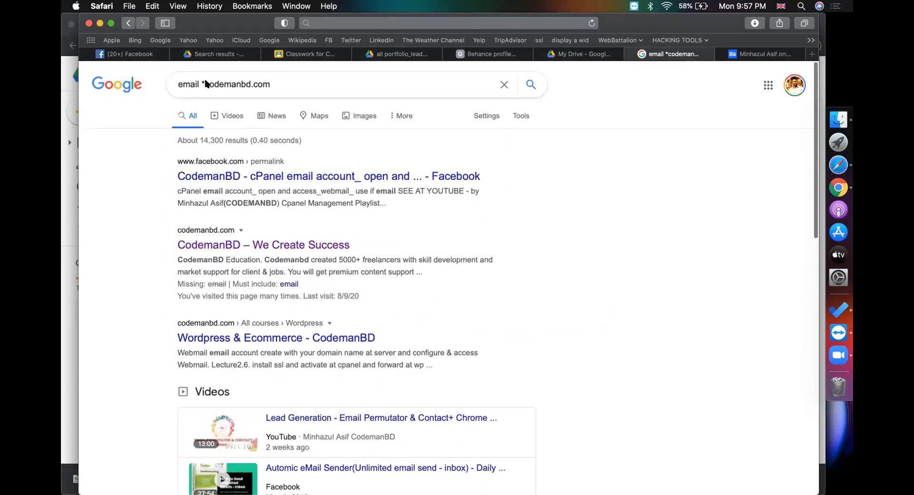
key(shift+super+Left)
key(BackSpace)
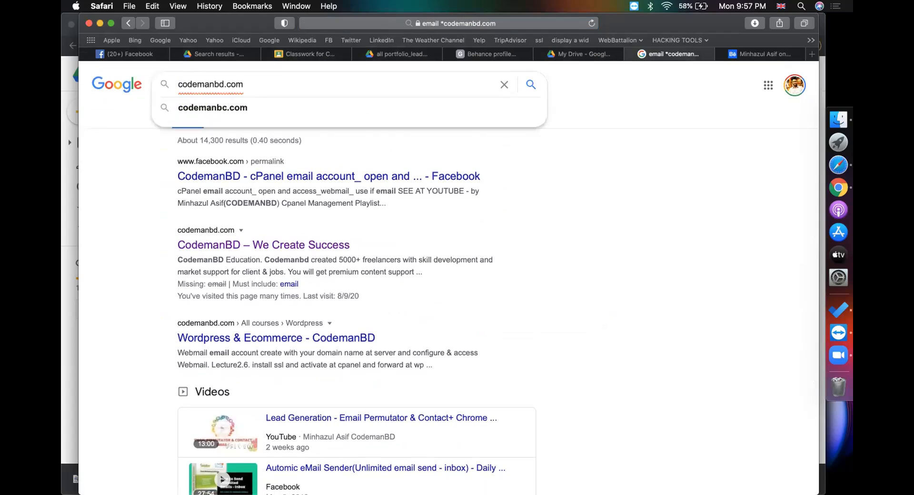
key(alt+Right)
key(shift+super+Right)
text(@g)
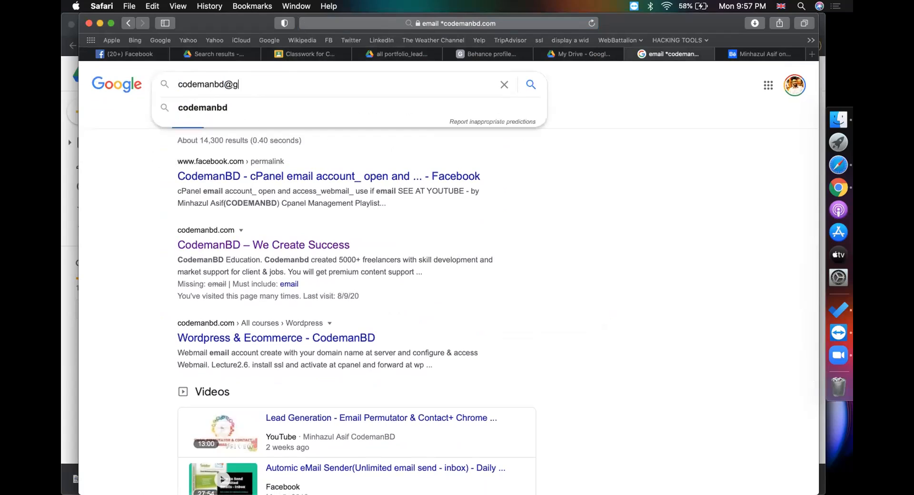
text(mail.com)
key(Return)
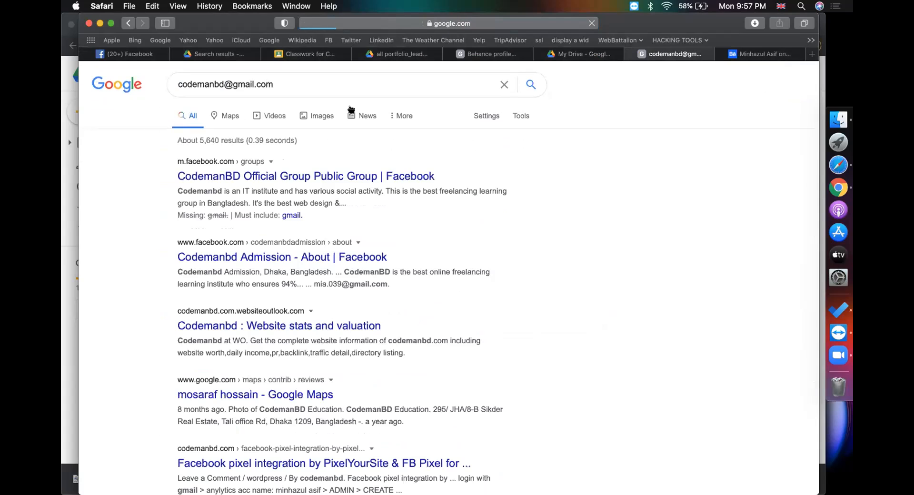
scroll(673, 261, down, 3)
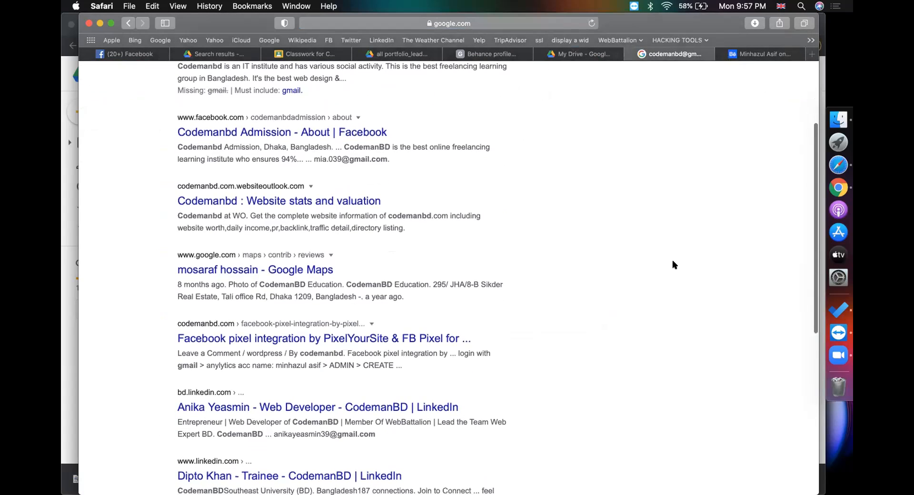
scroll(344, 367, down, 3)
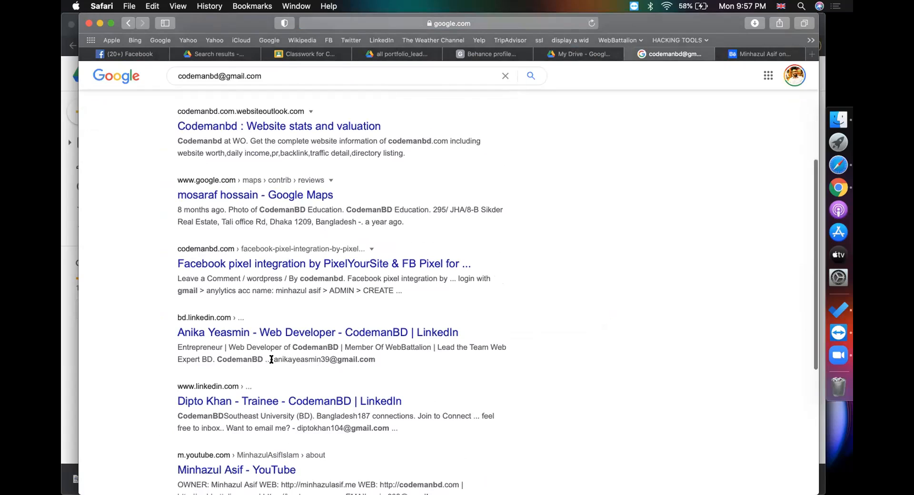
drag(275, 359, 349, 361)
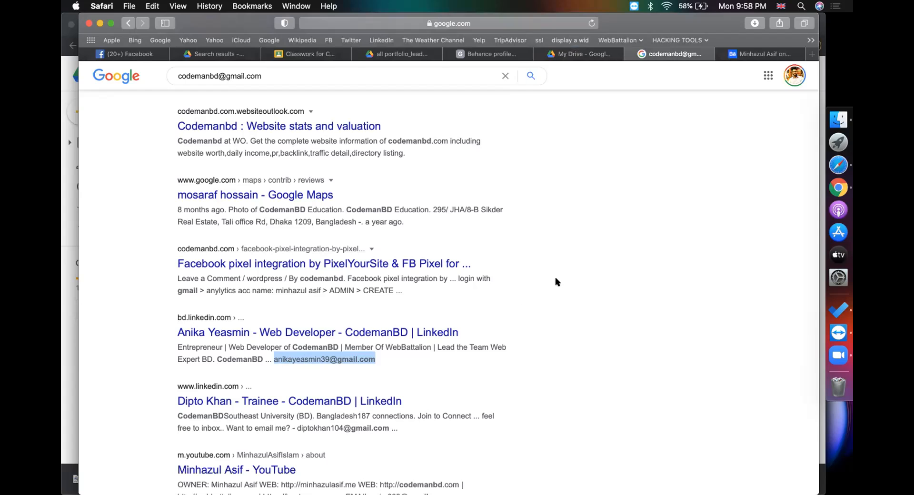
scroll(555, 282, up, 5)
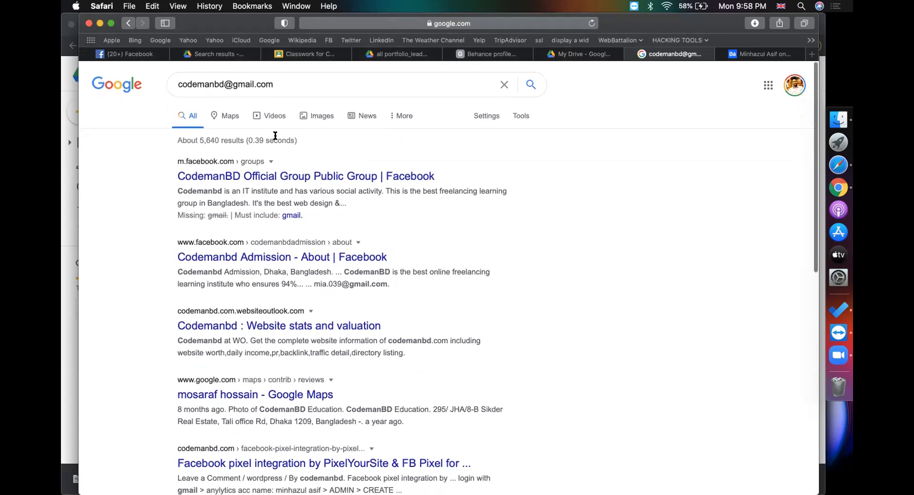
Replace the query with the company's info@ address, then switch to the Drive window
click(298, 85)
key(super+a)
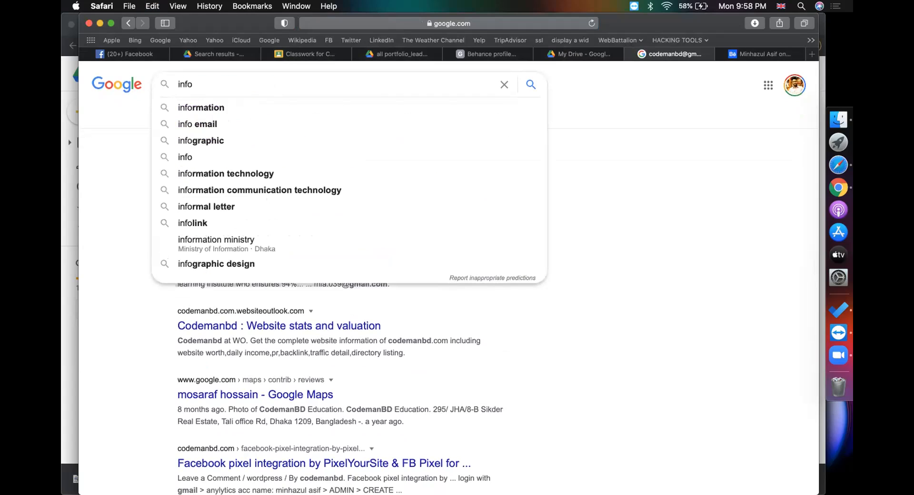
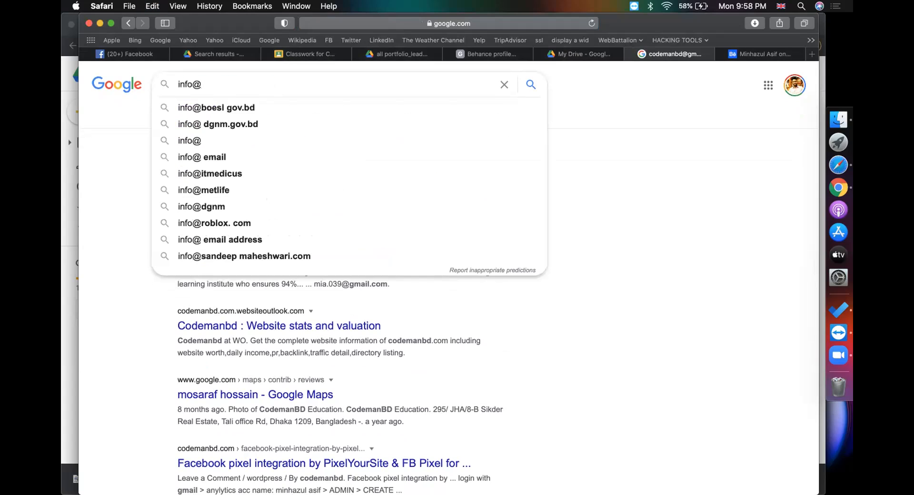
key(cmd+a)
key(cmd+Tab)
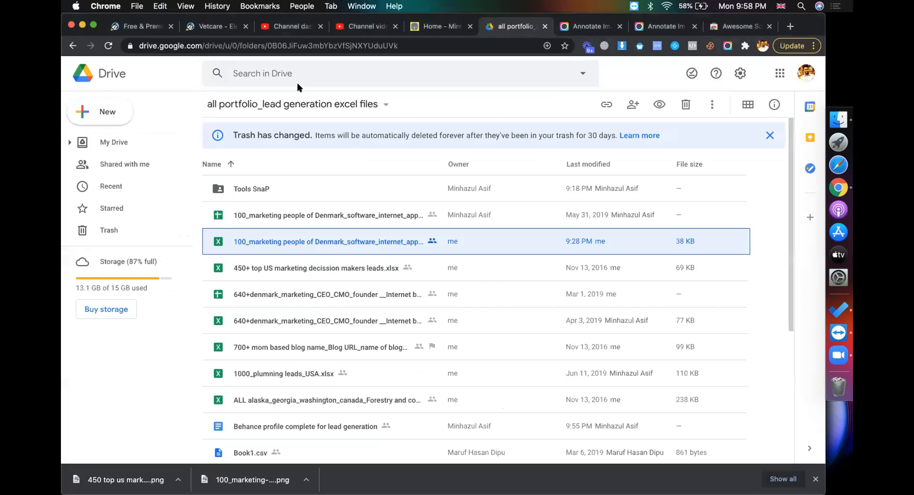
Close the two annotation tabs, the screenshot and blog tabs, and the downloads bar
key(super+l)
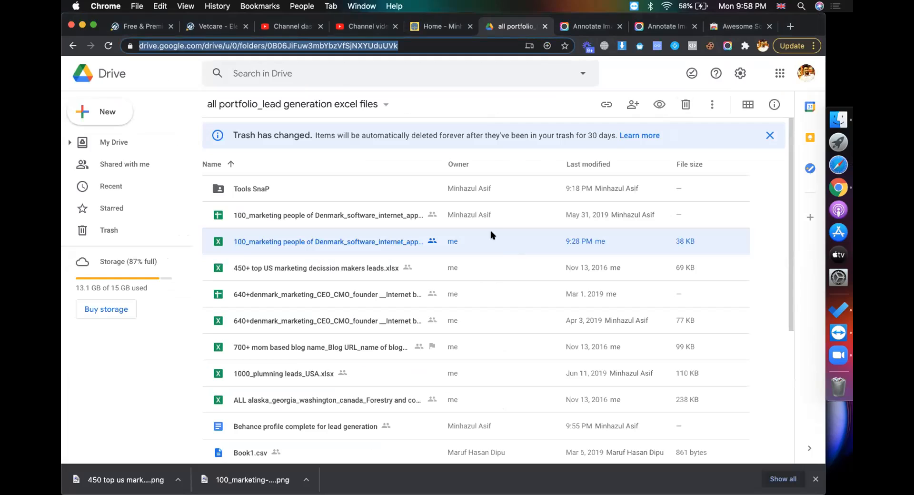
click(635, 75)
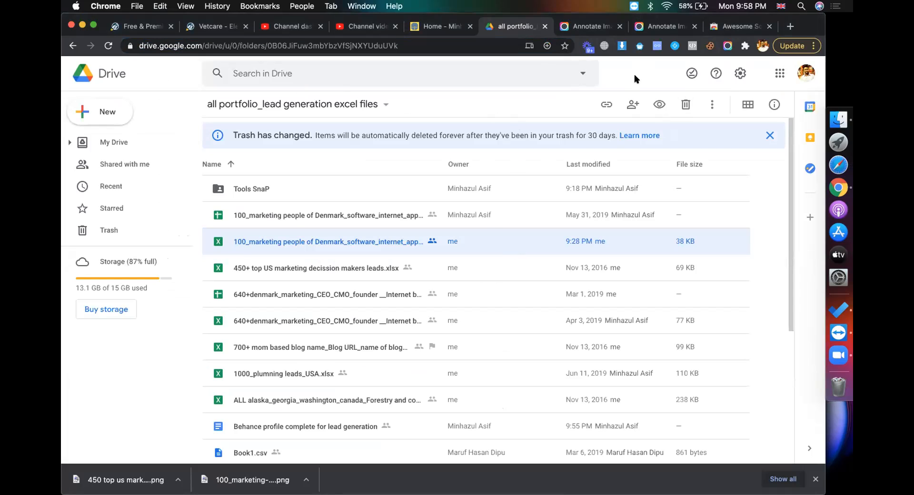
click(618, 27)
click(618, 26)
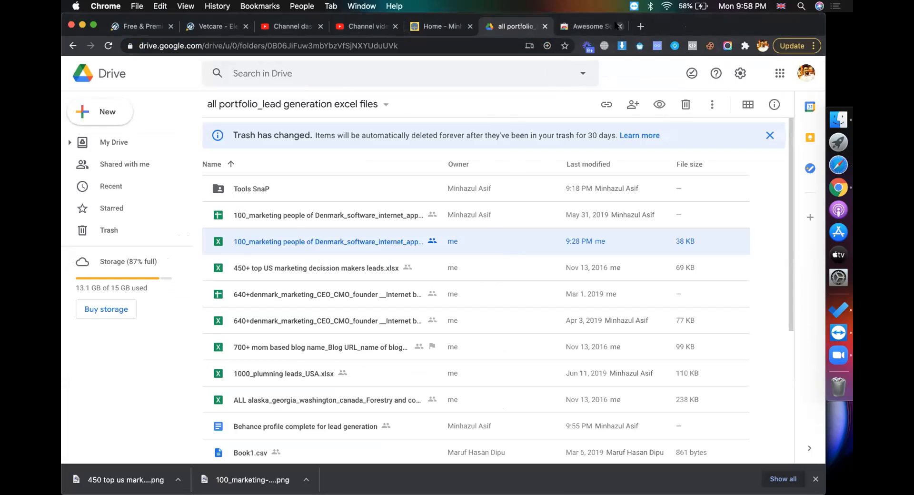
click(618, 26)
click(510, 26)
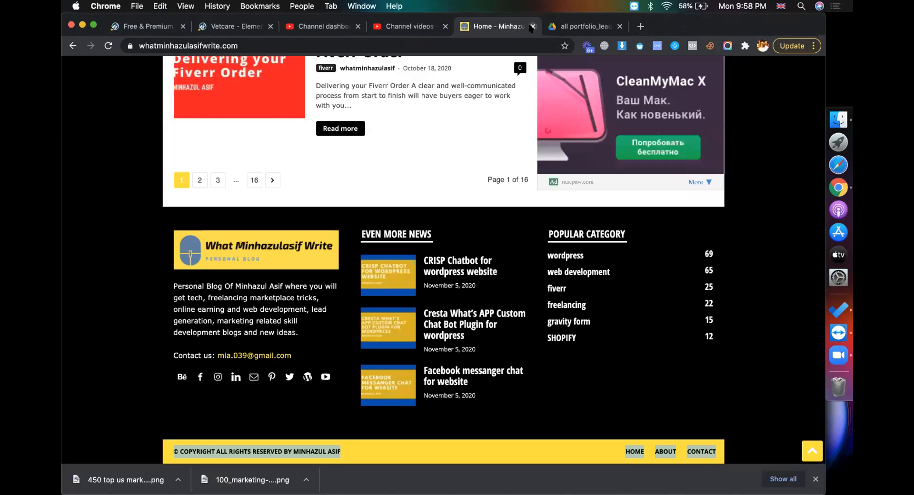
click(533, 26)
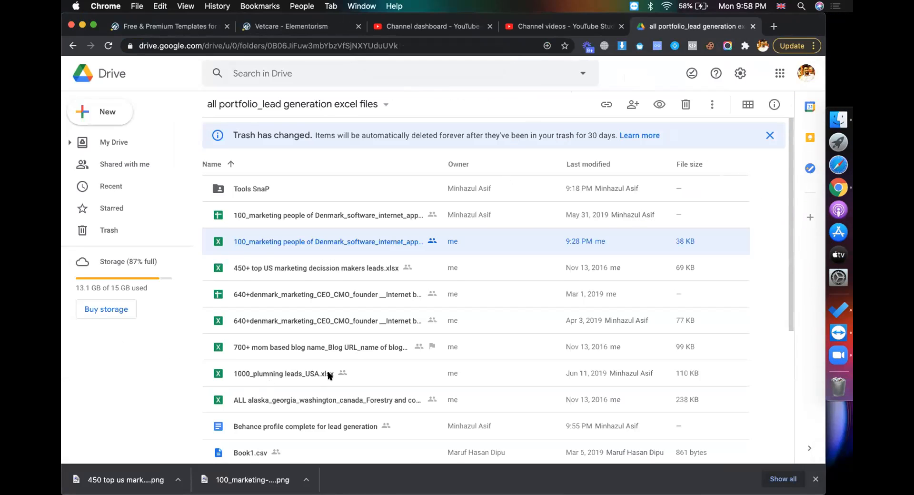
scroll(328, 375, down, 5)
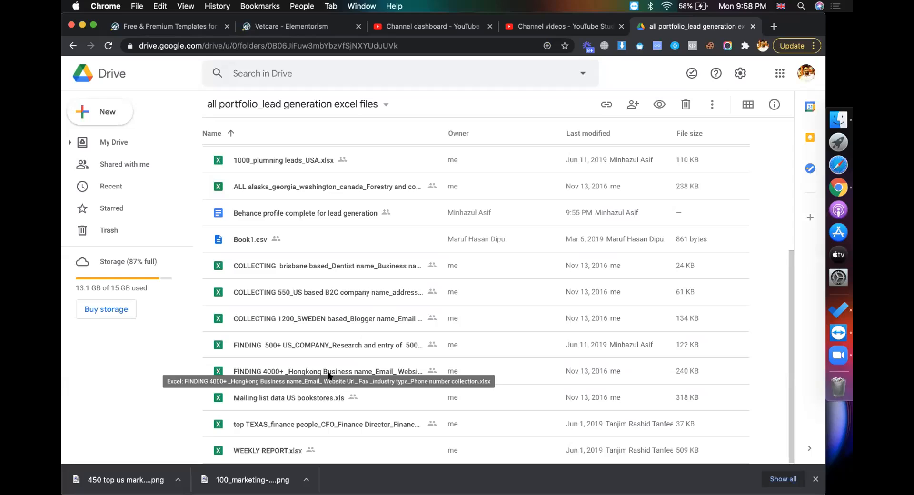
click(816, 479)
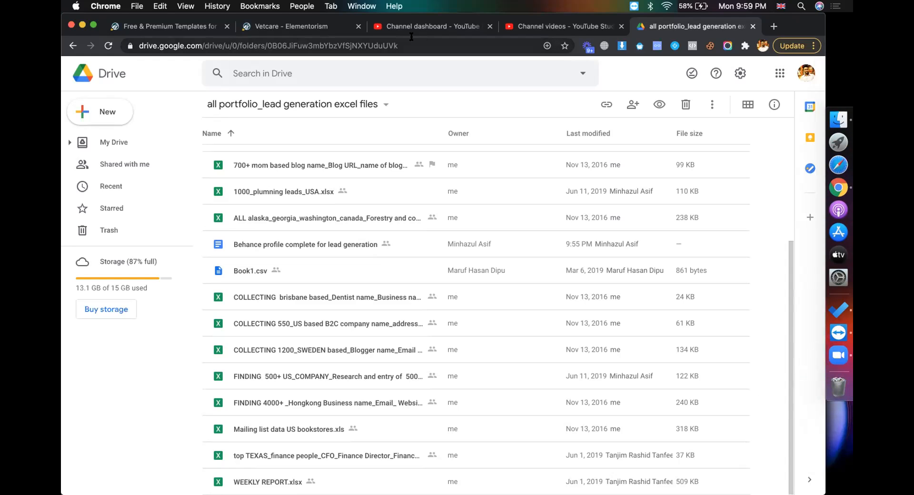
Search the web for the founder's LinkedIn profile by name
click(388, 44)
text(linkedin)
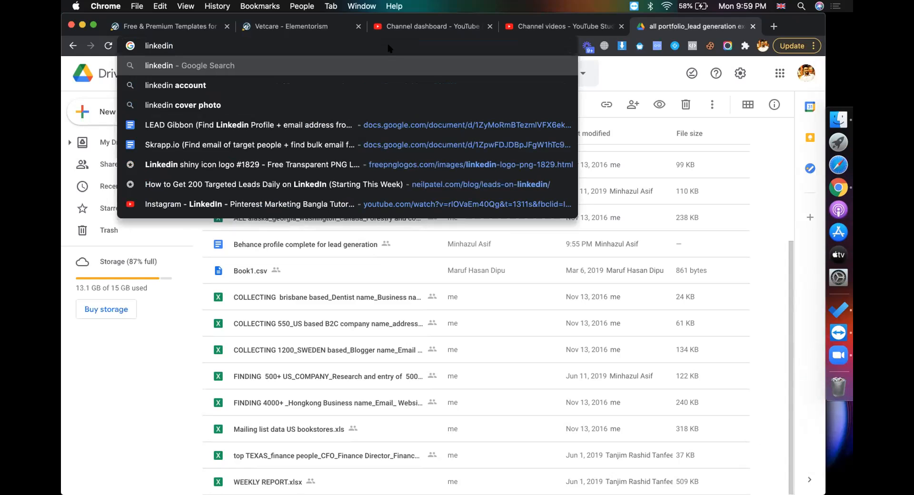
key(Return)
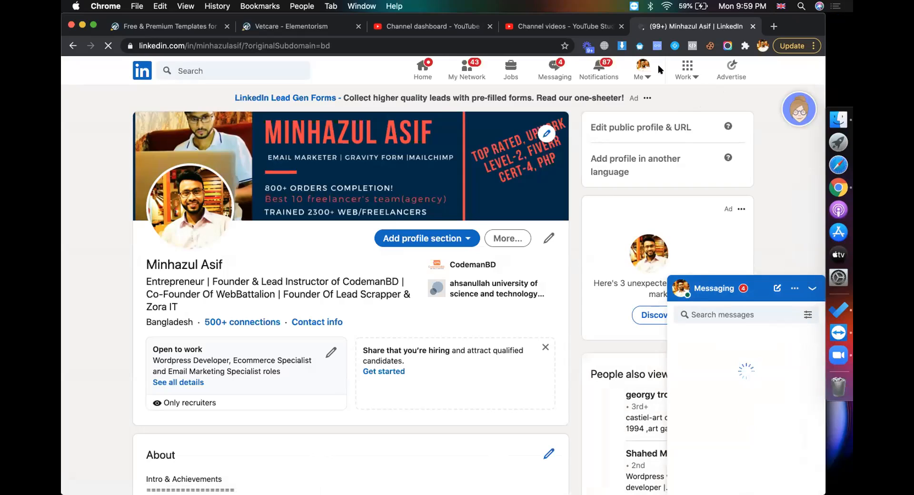
Pin the Skrapp extension to the browser toolbar
click(745, 46)
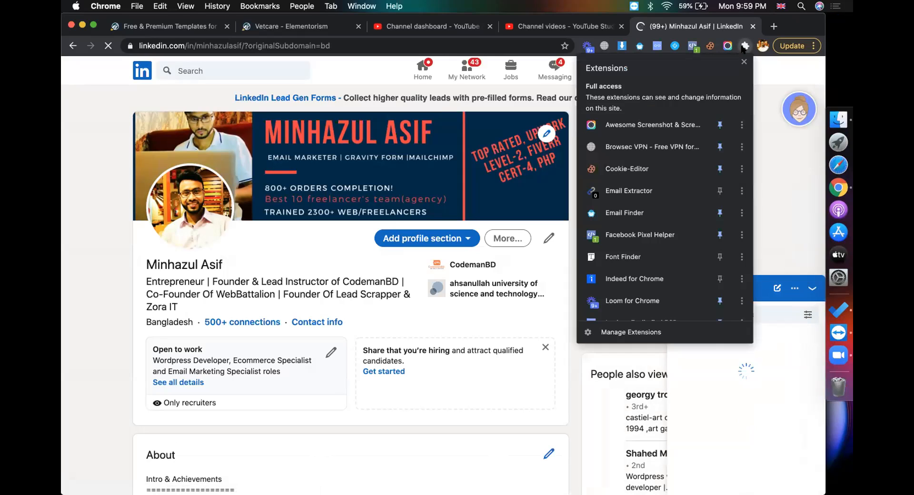
scroll(650, 233, down, 8)
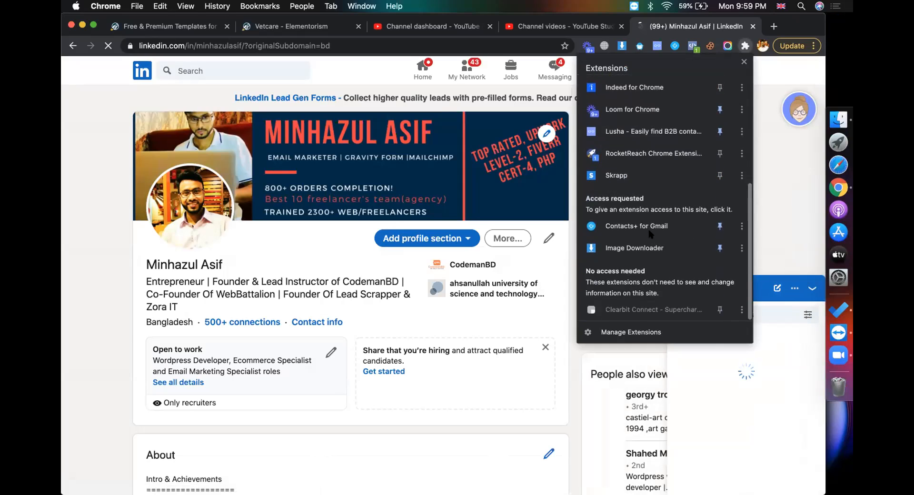
click(642, 177)
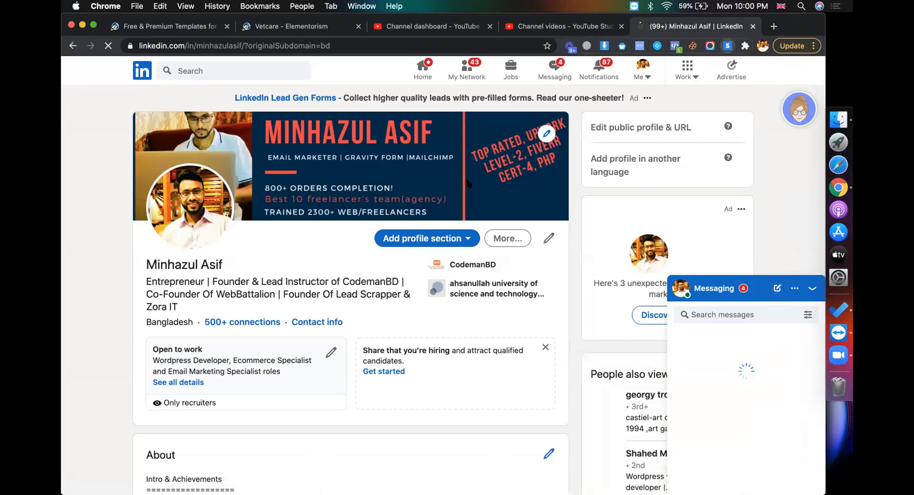
click(123, 137)
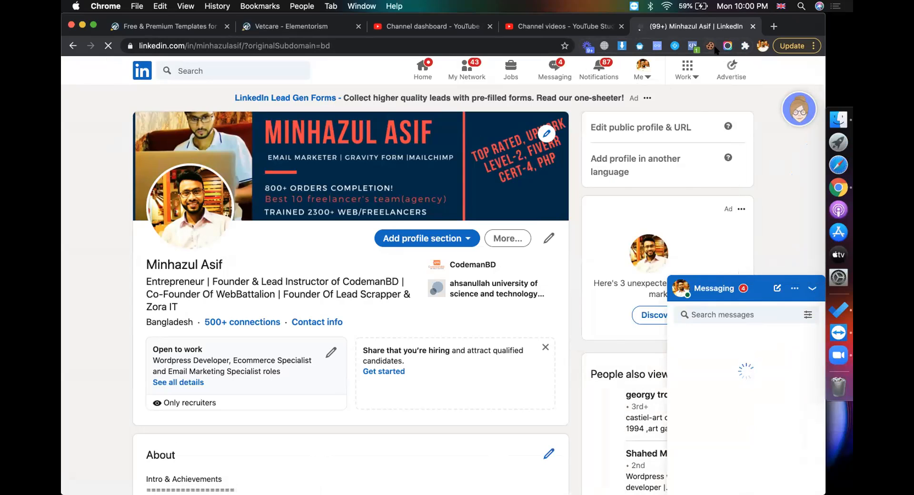
click(745, 46)
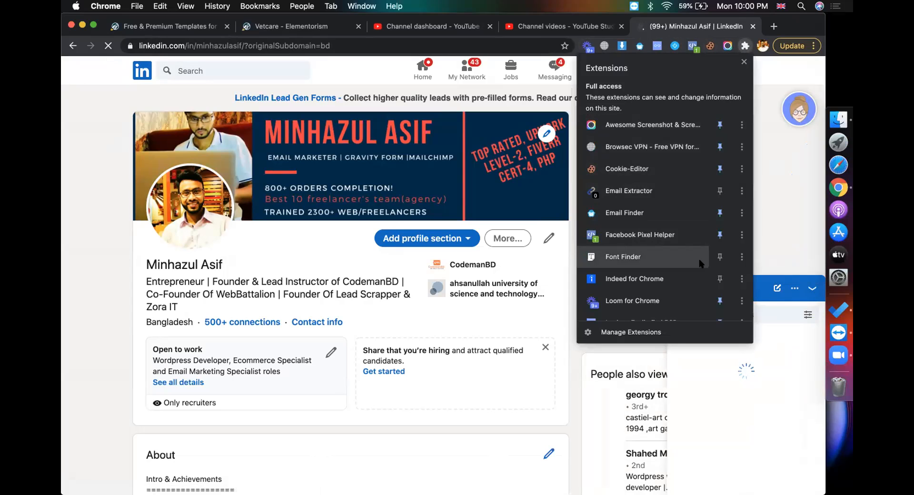
scroll(700, 264, down, 5)
click(720, 214)
click(769, 173)
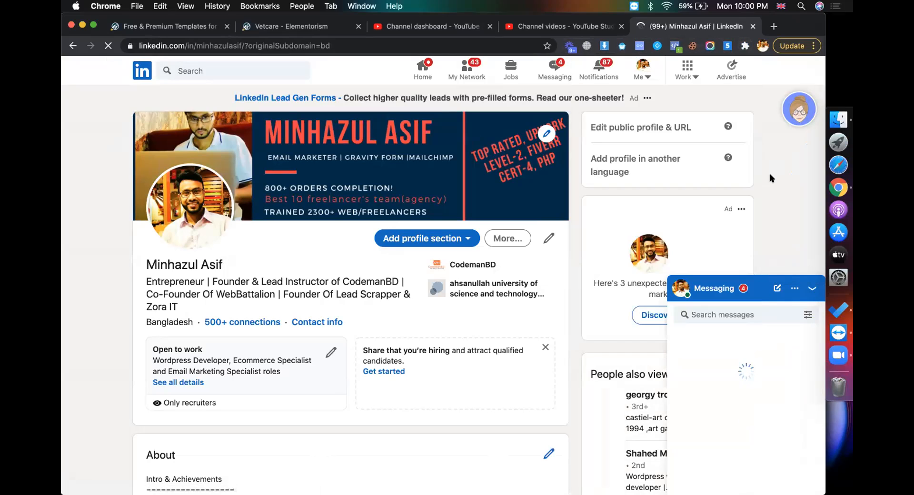
Open Skrapp on the LinkedIn profile and attempt a screen capture of it, then cancel
click(727, 46)
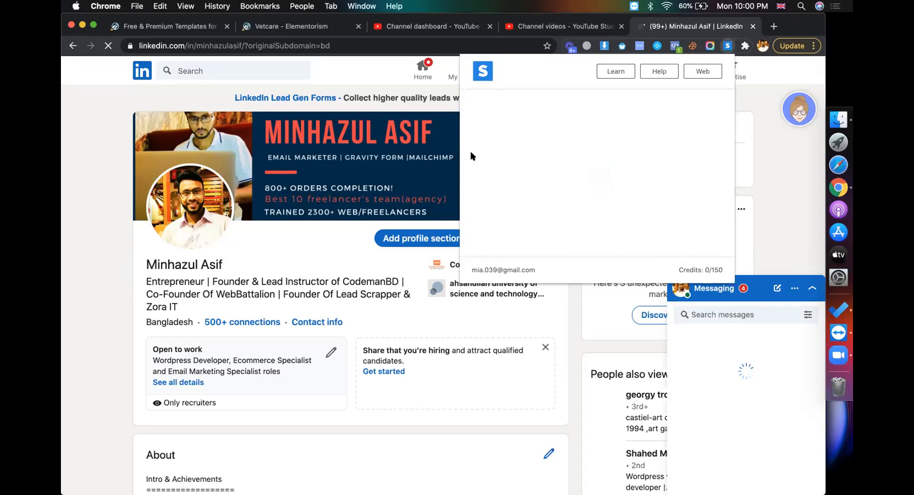
key(super+shift+5)
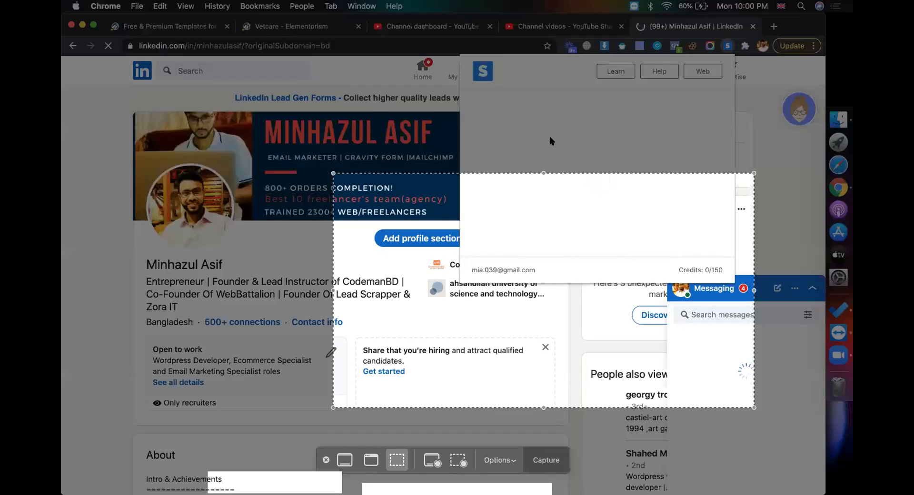
drag(543, 205, 299, 73)
drag(509, 277, 777, 389)
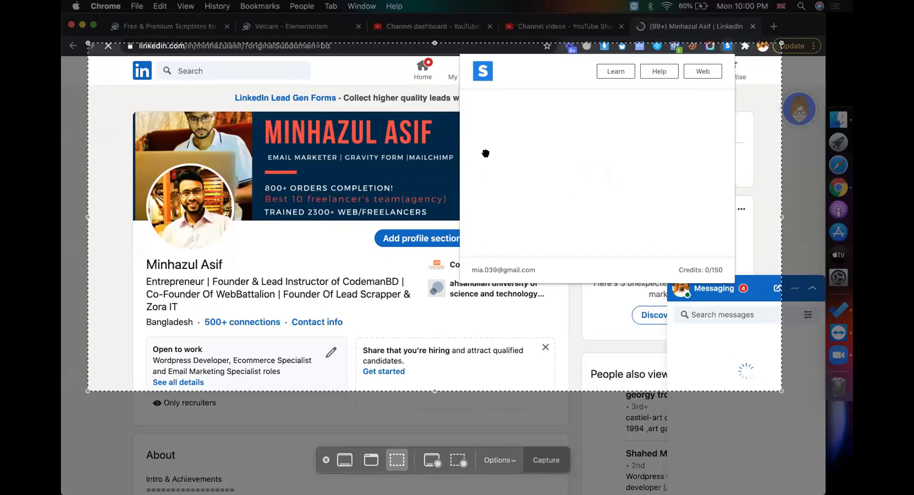
key(Escape)
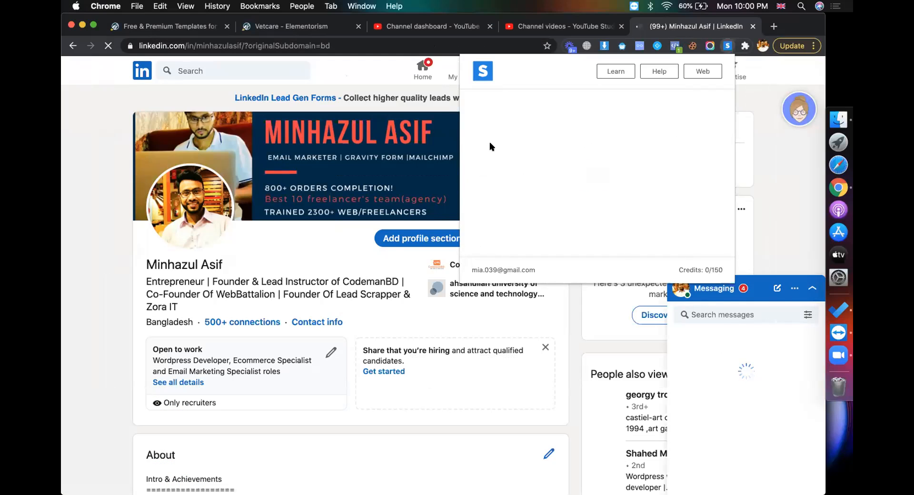
Close the Skrapp popup and the LinkedIn tab, switching to the YouTube Studio channel dashboard
click(93, 229)
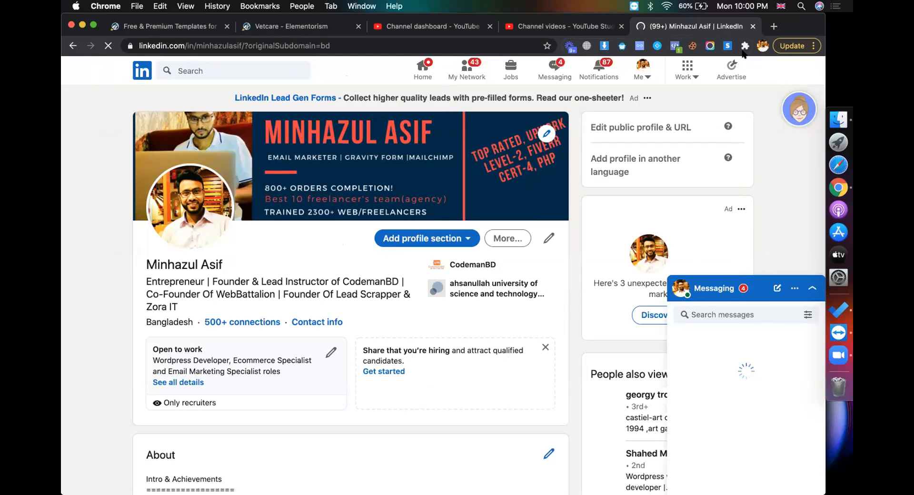
click(752, 26)
click(457, 26)
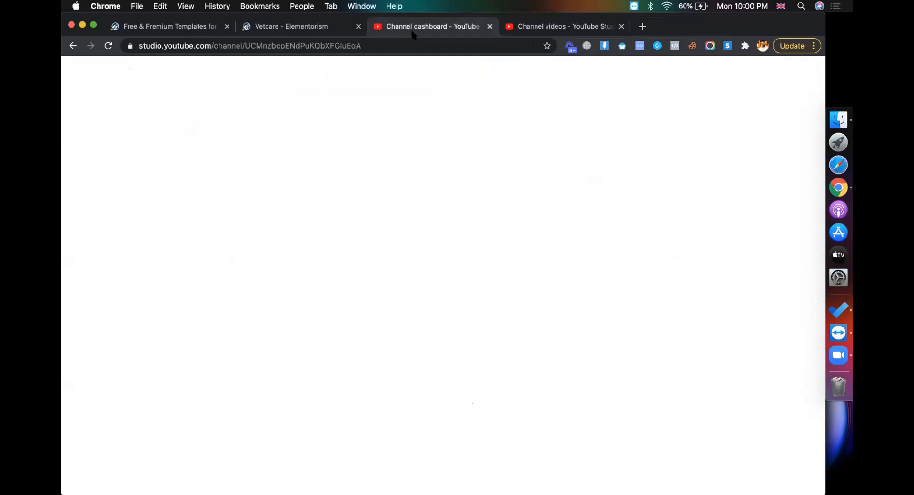